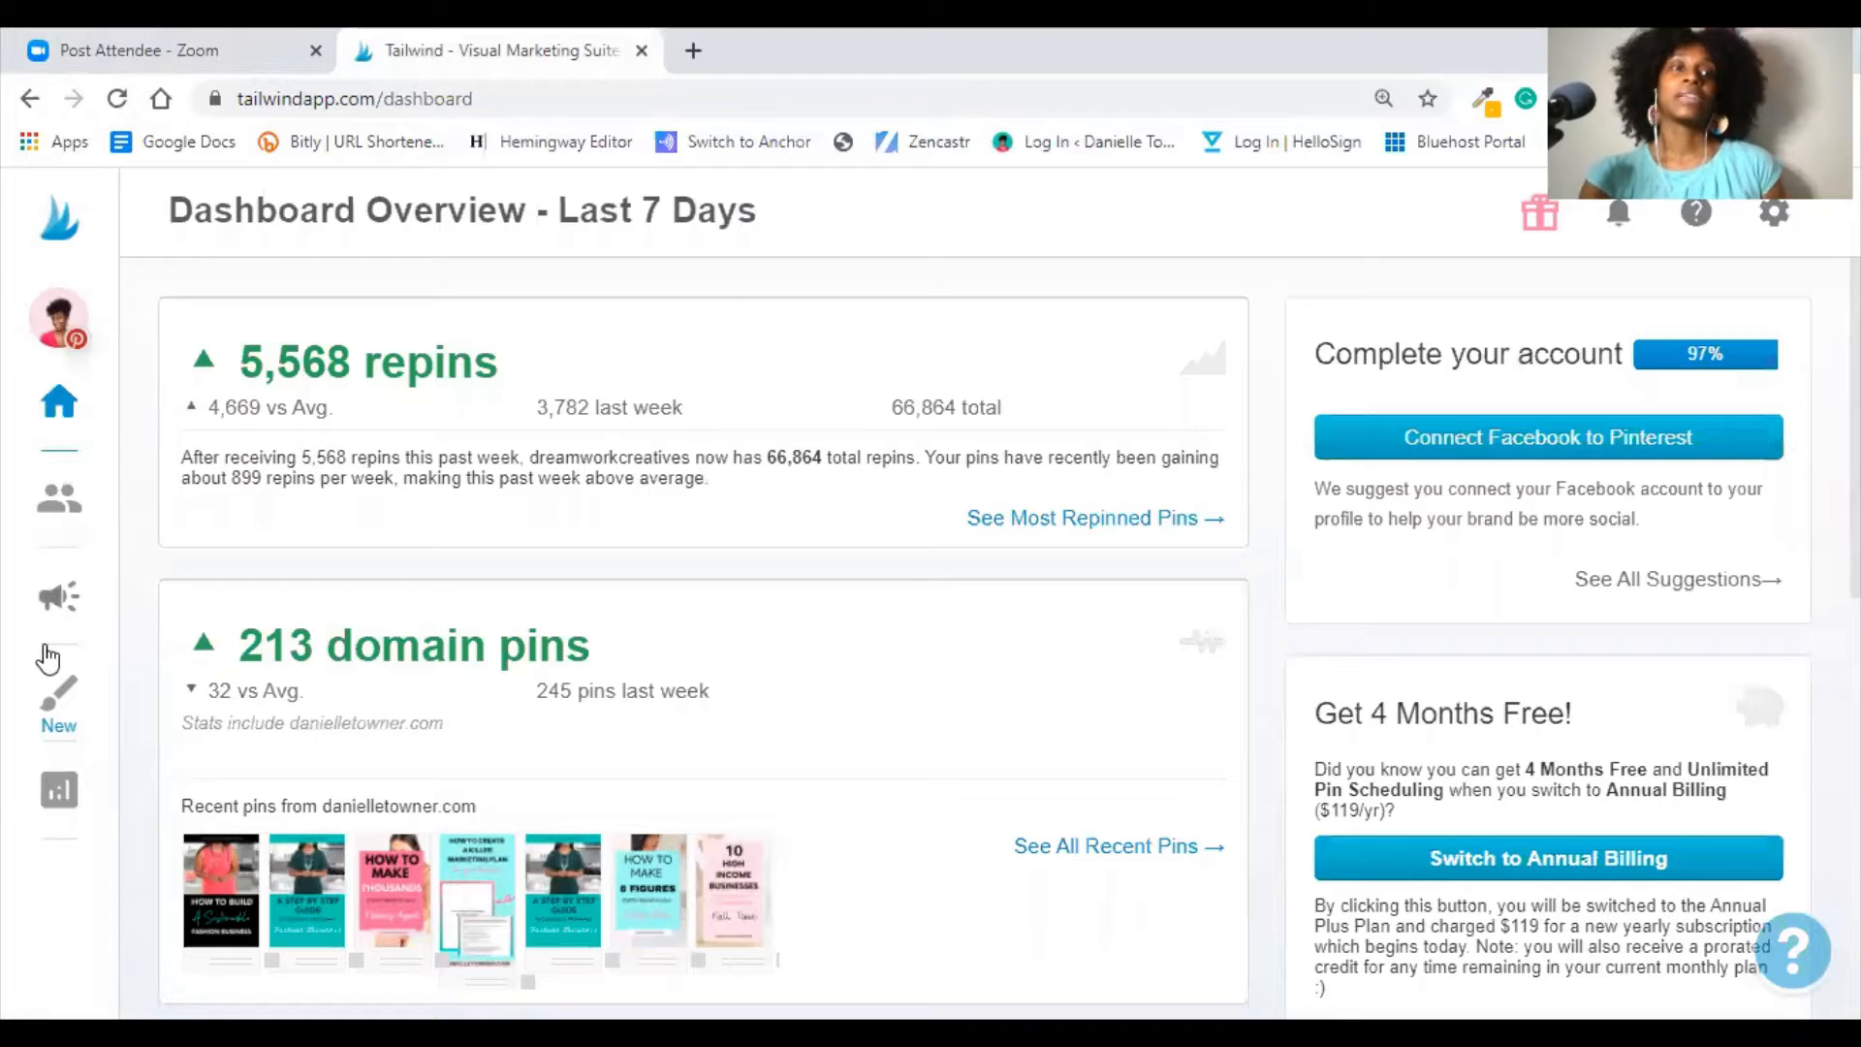
- Open Tailwind Create, check the plan information and start a new design
click(57, 717)
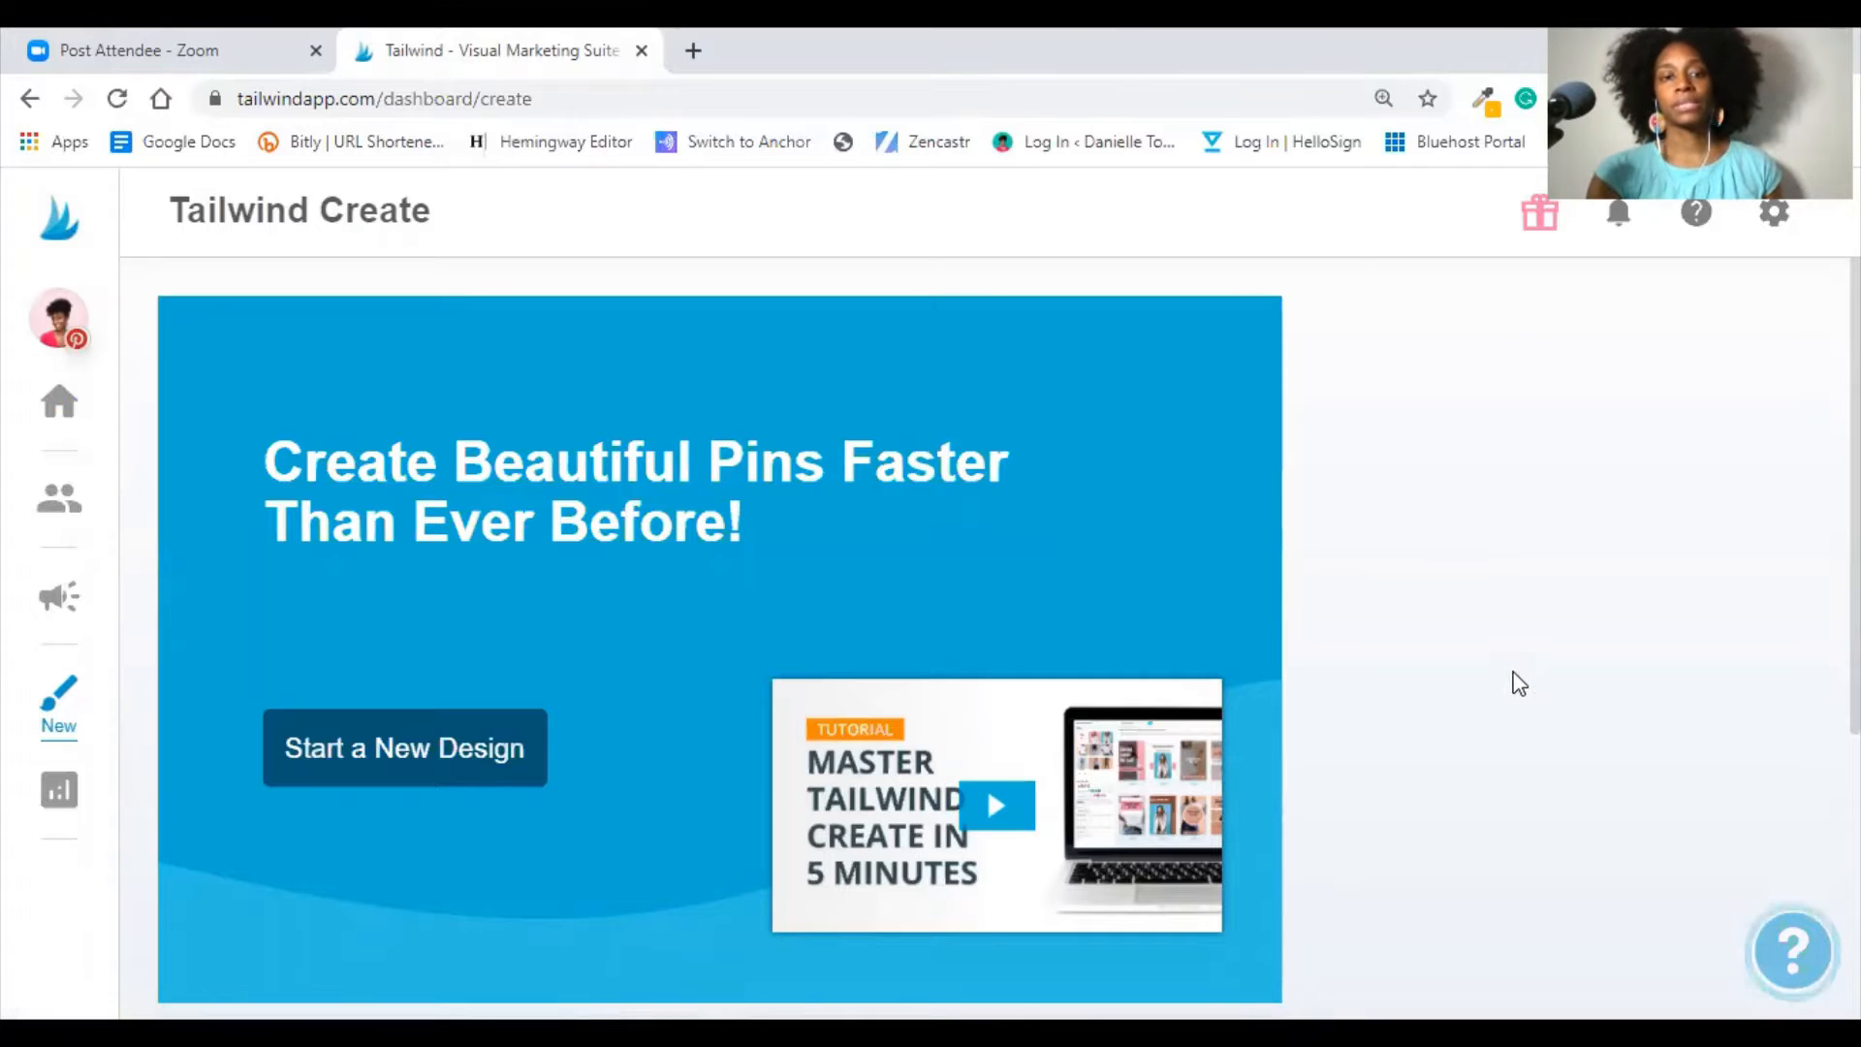
scroll(1355, 637, down, 1)
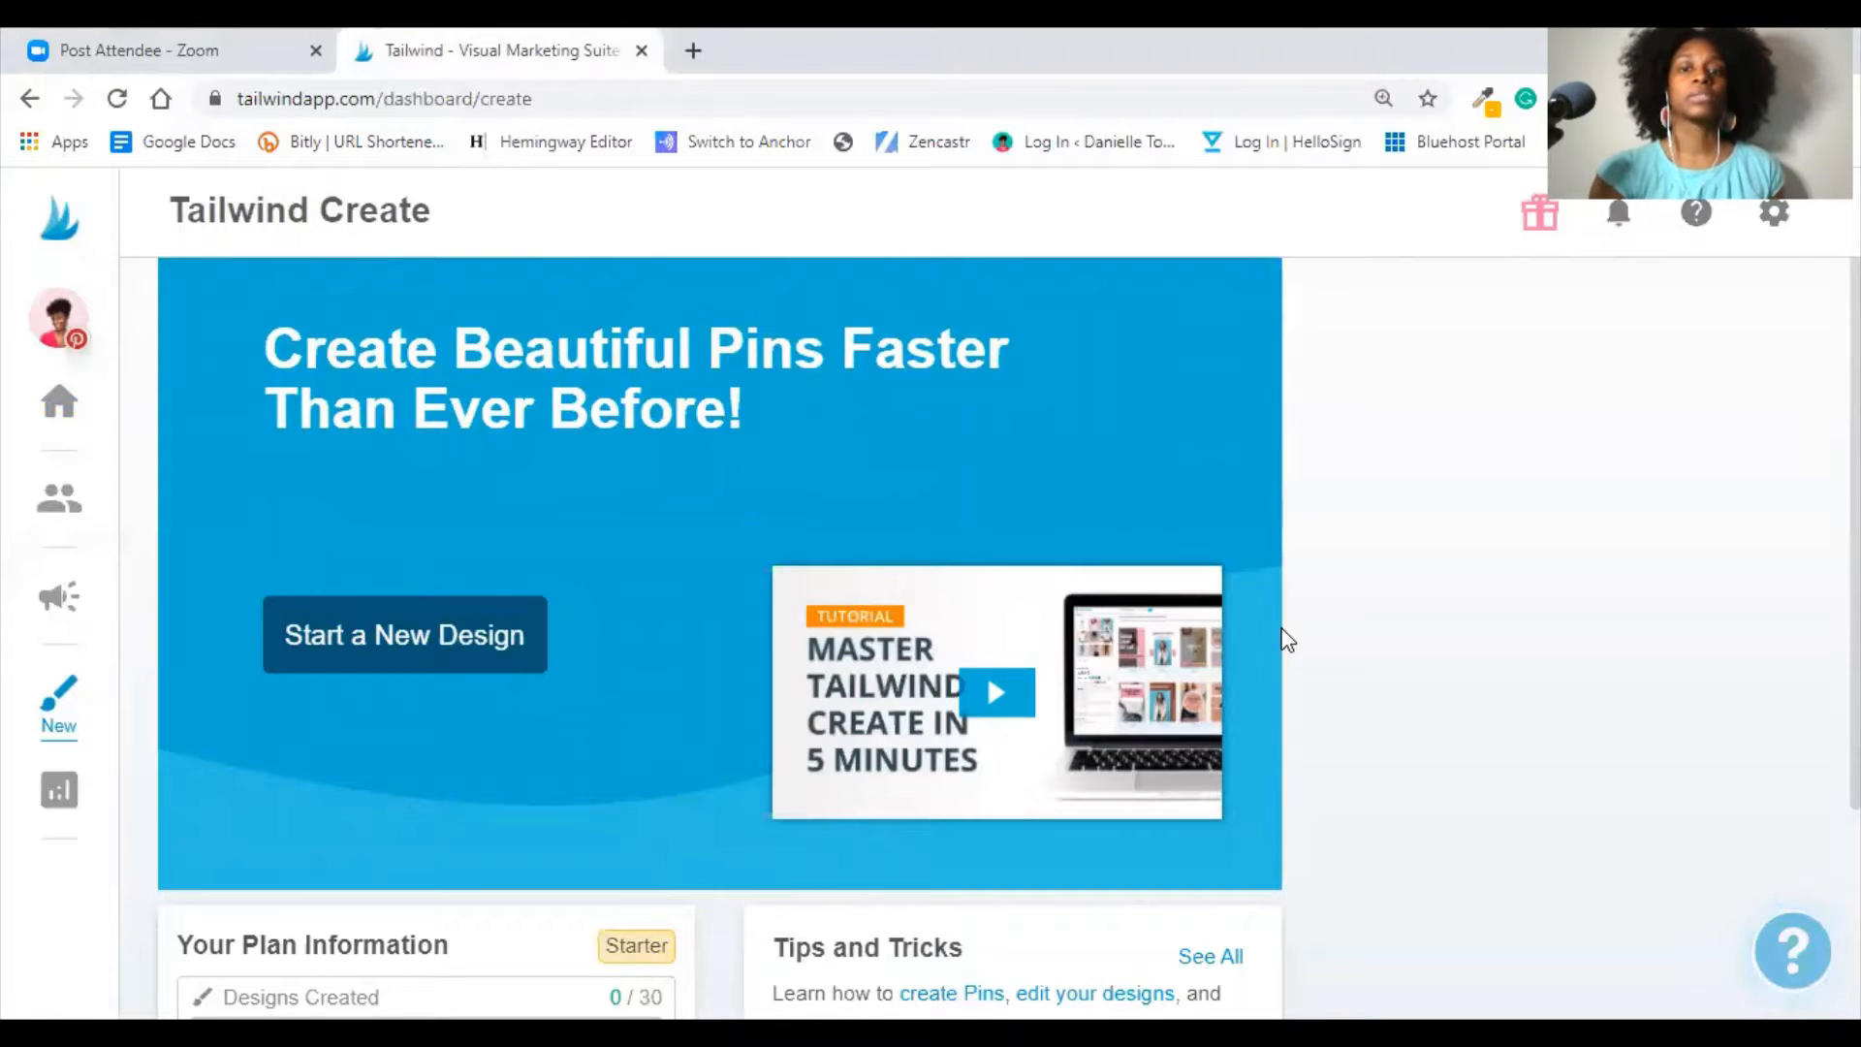
scroll(1346, 639, down, 1)
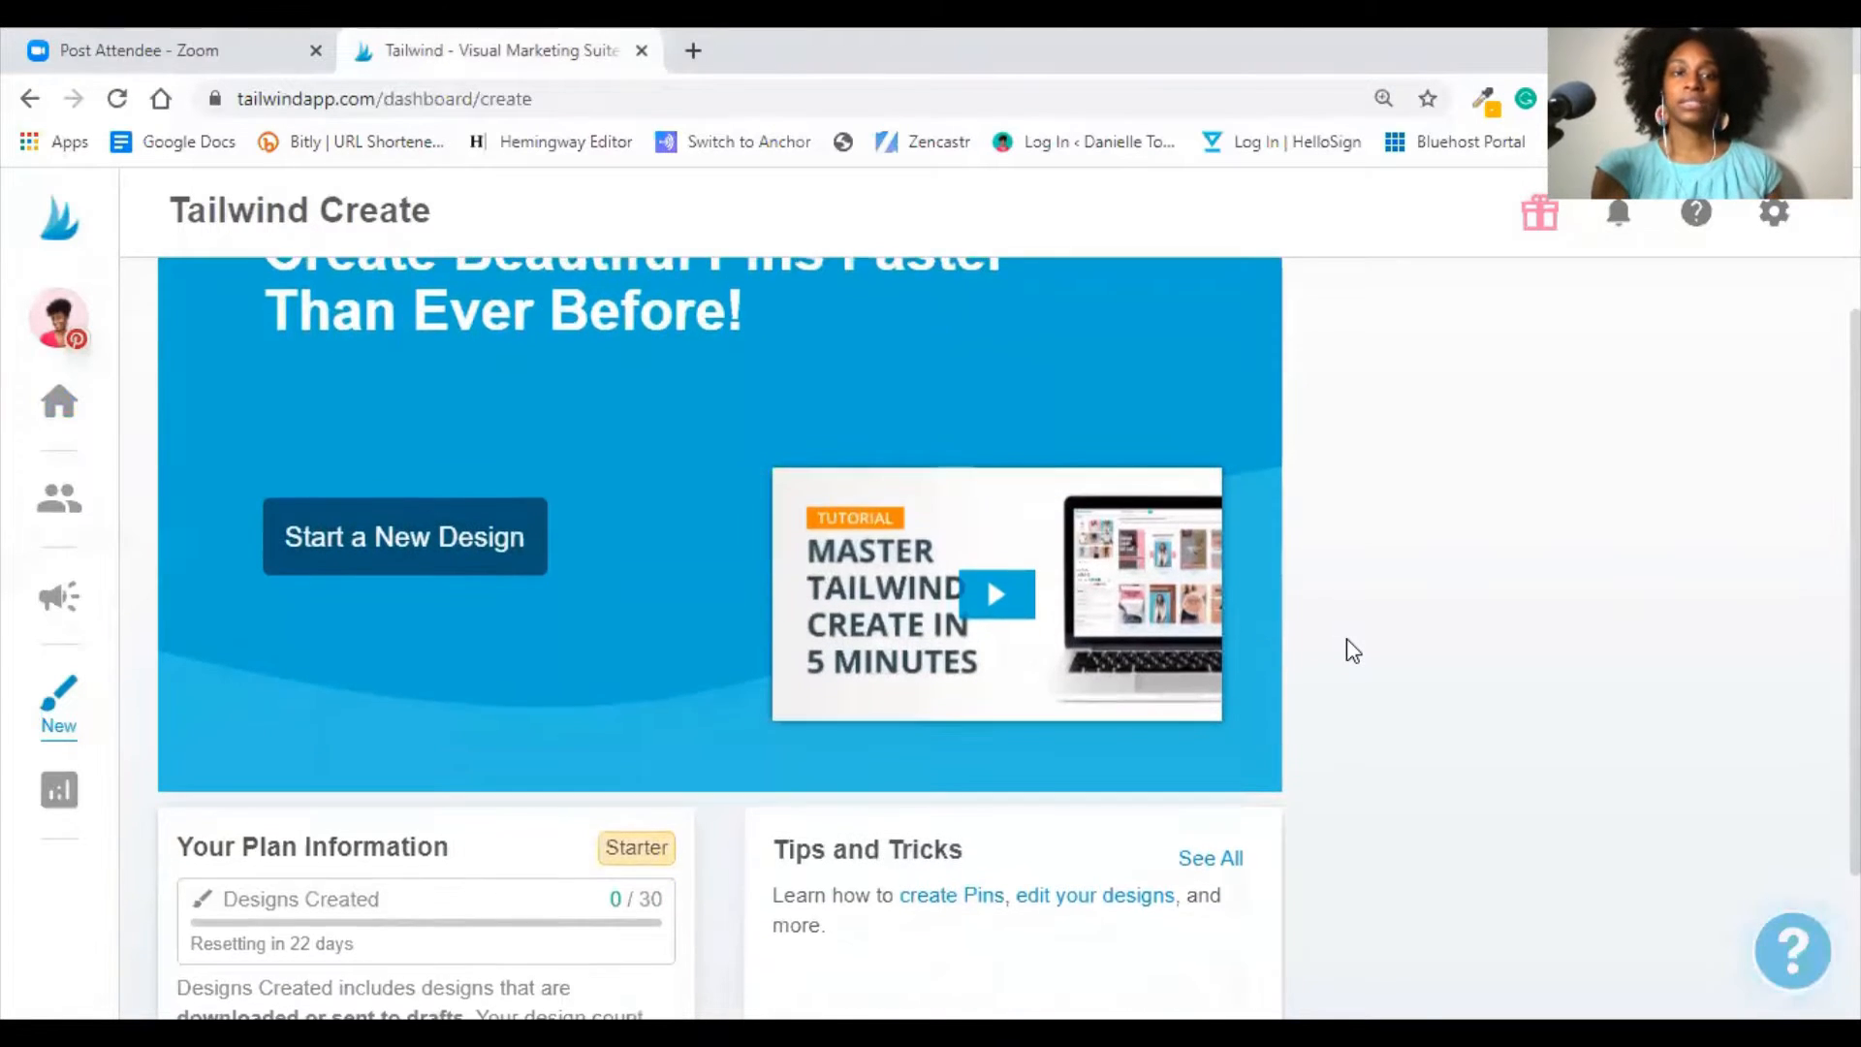
scroll(1353, 651, down, 1)
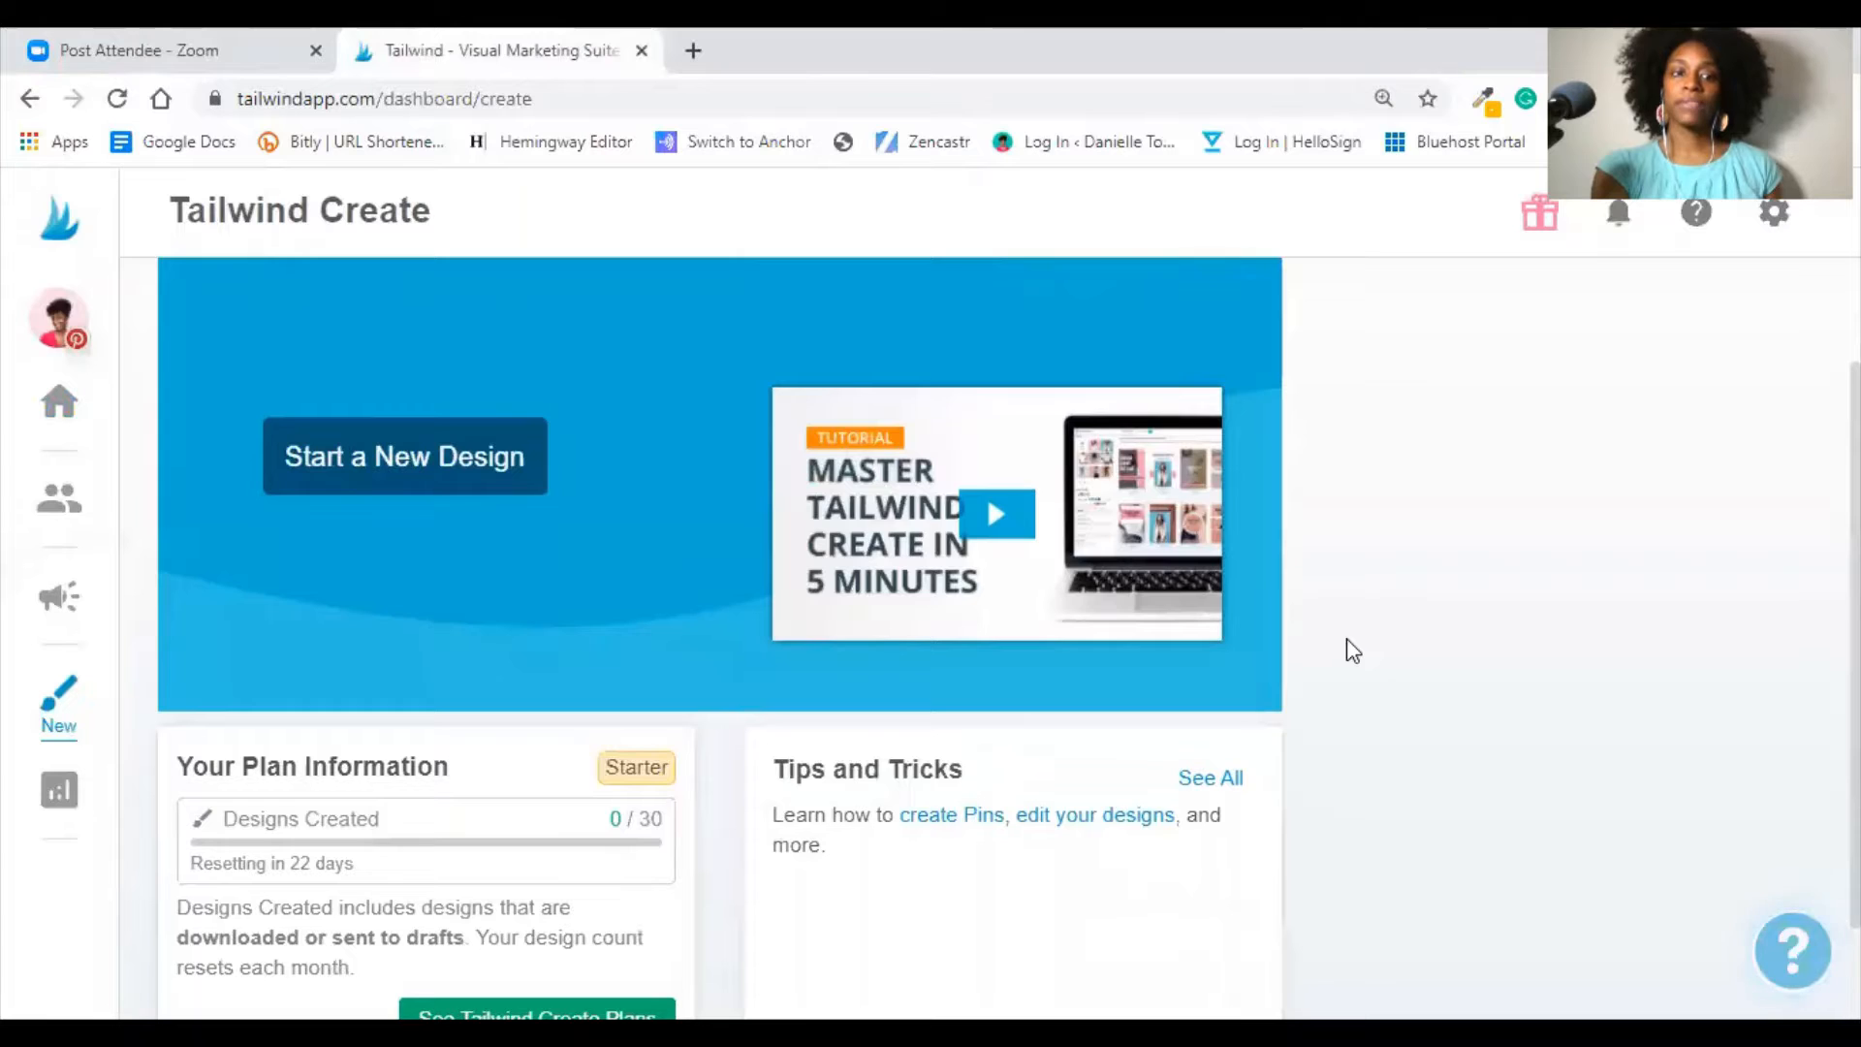
scroll(1353, 650, down, 1)
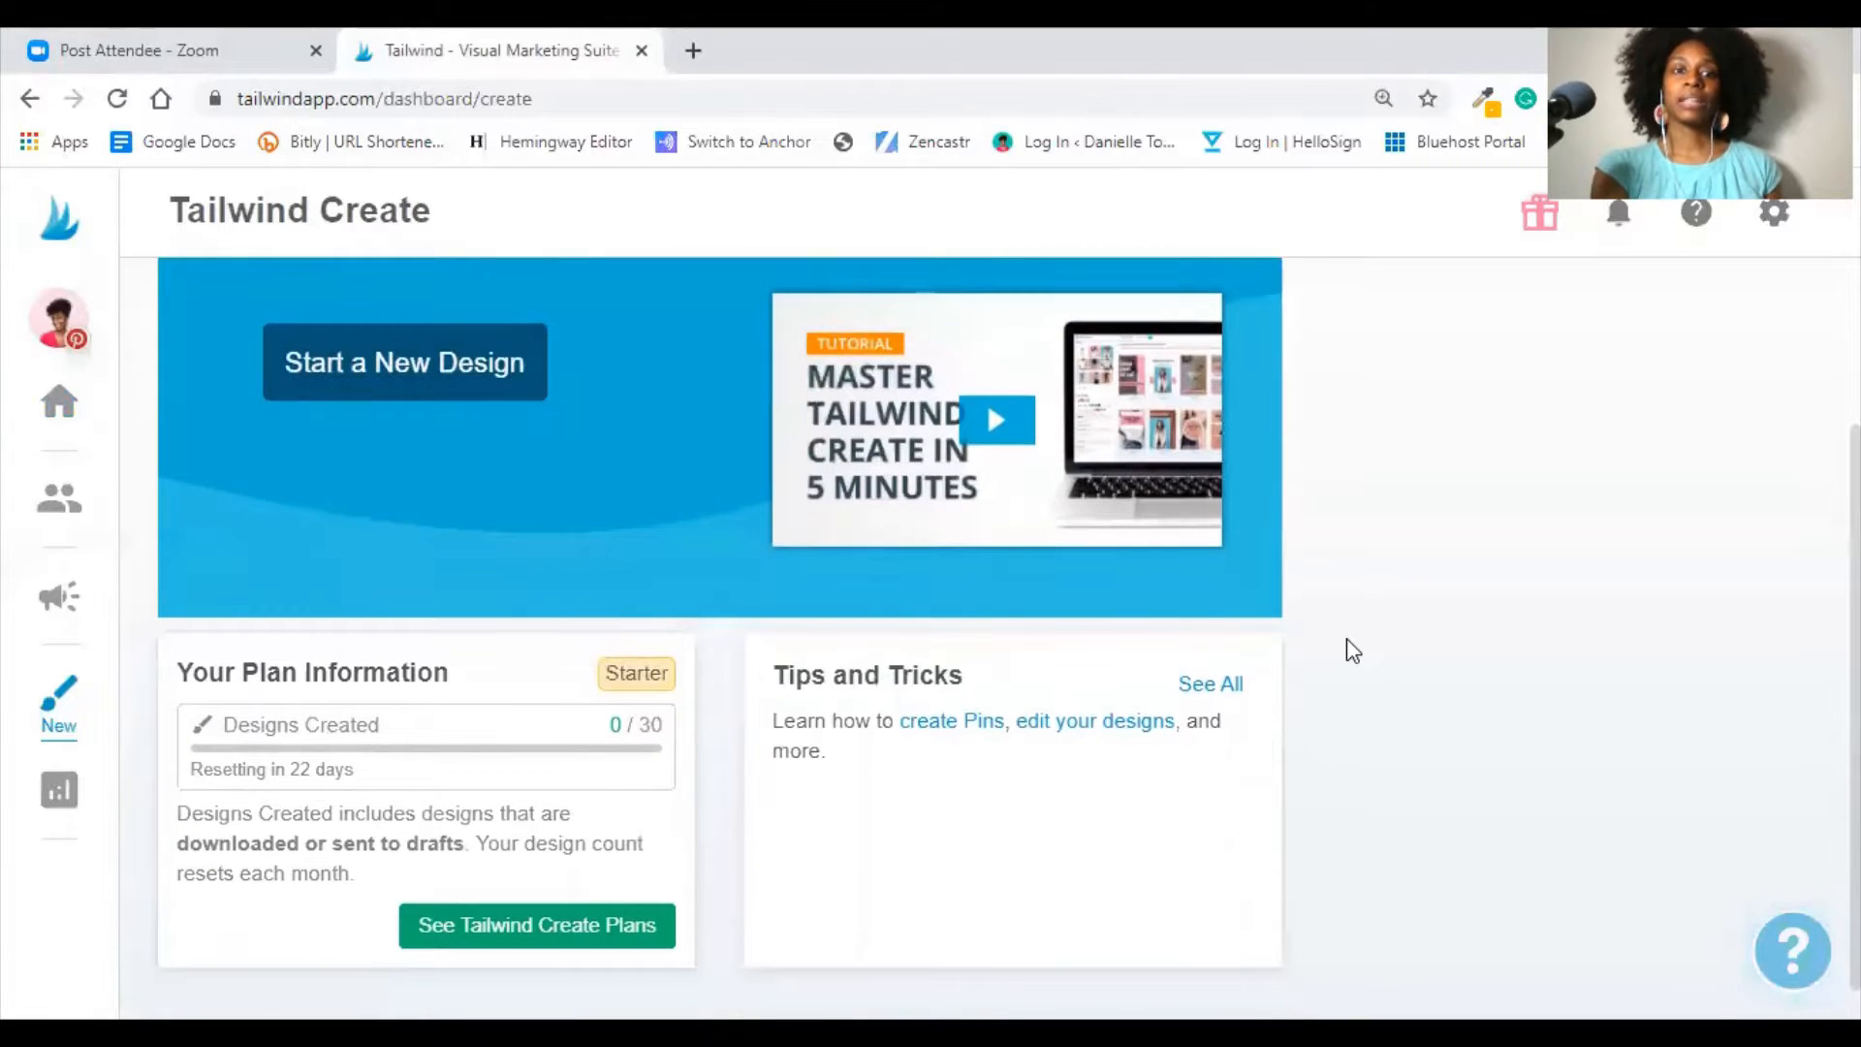
scroll(1353, 651, up, 1)
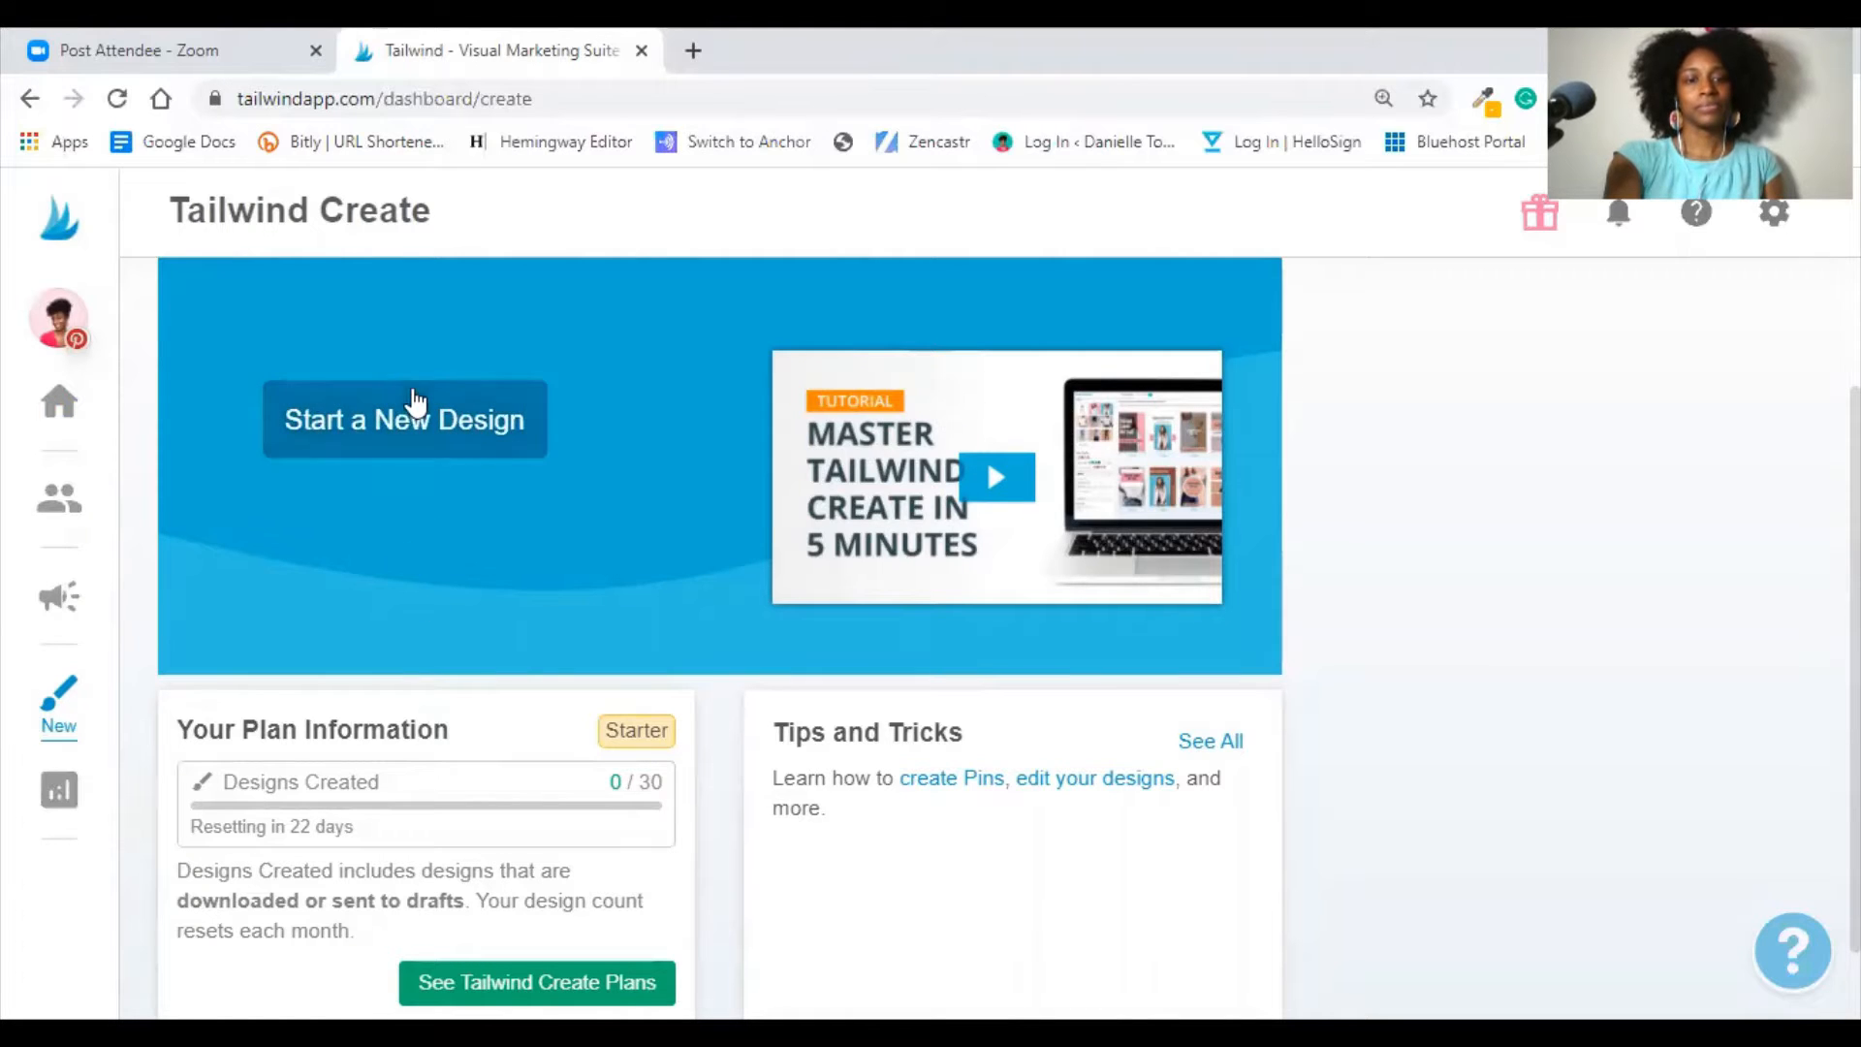
click(408, 423)
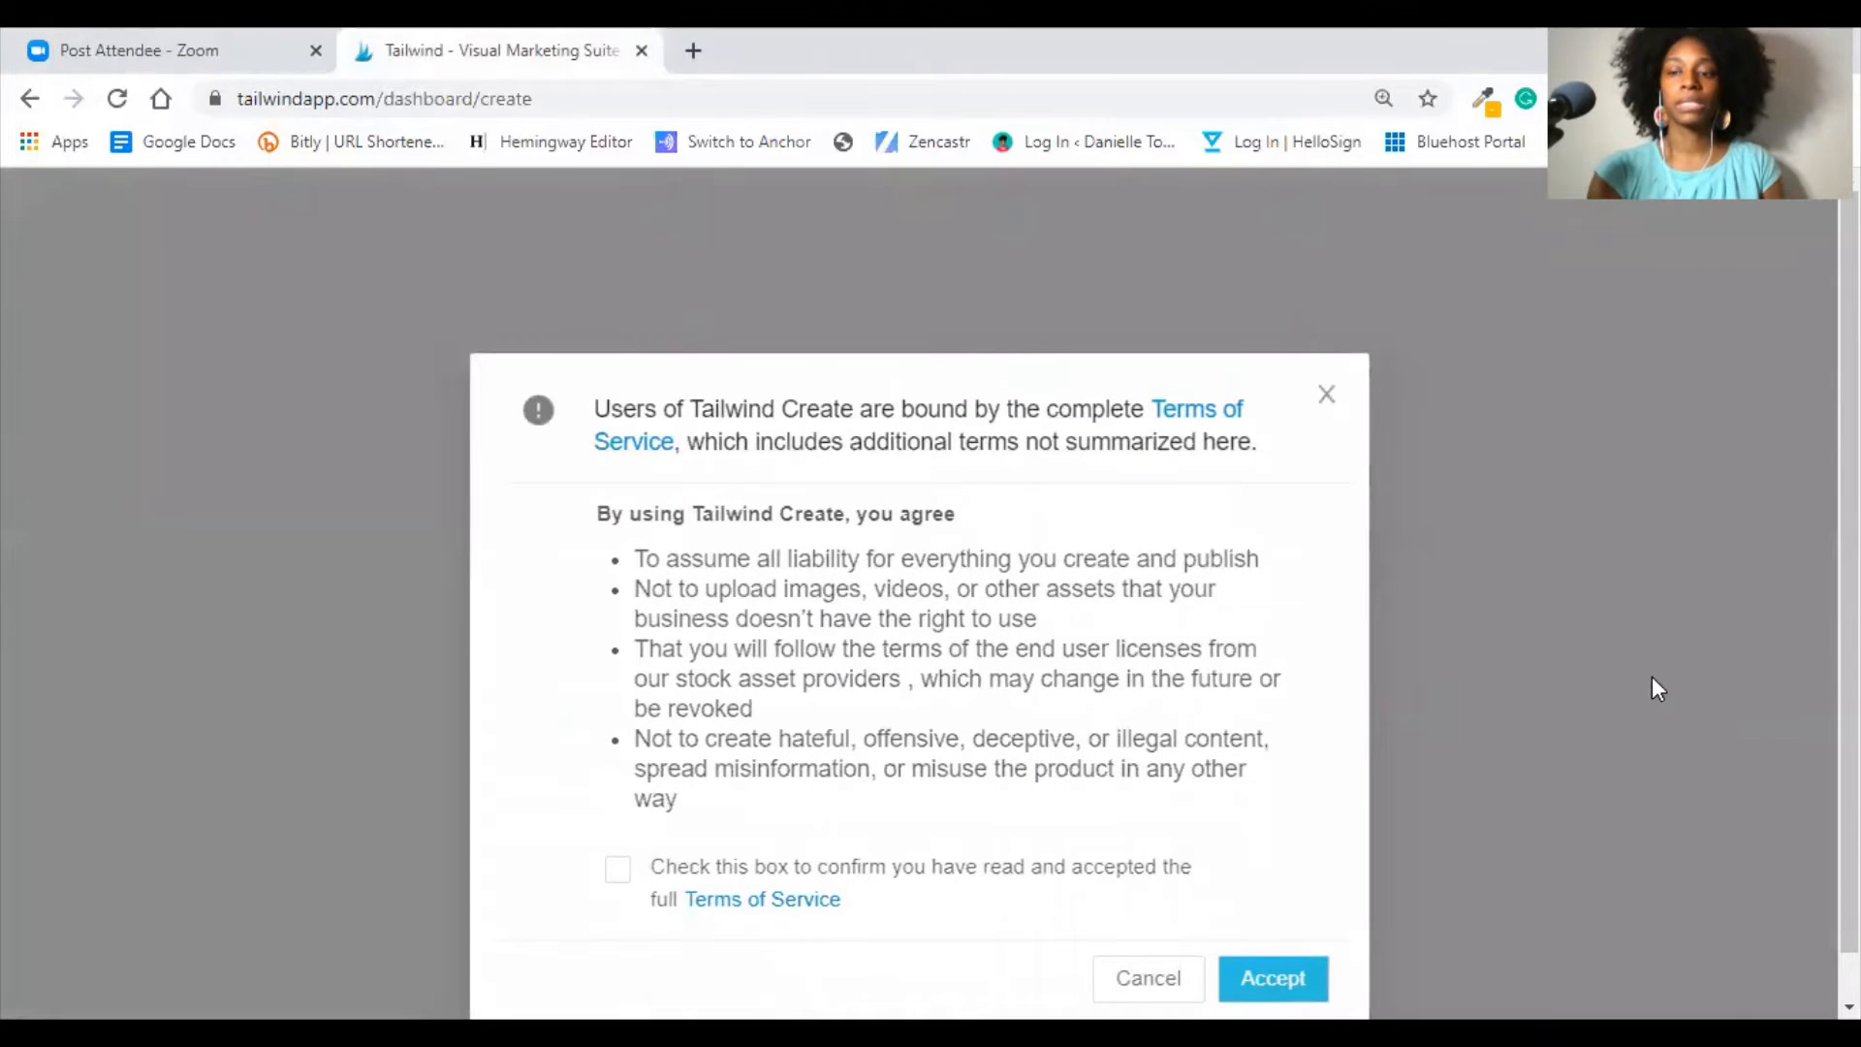
- Confirm having read the full Terms of Service and accept them
scroll(1651, 677, down, 1)
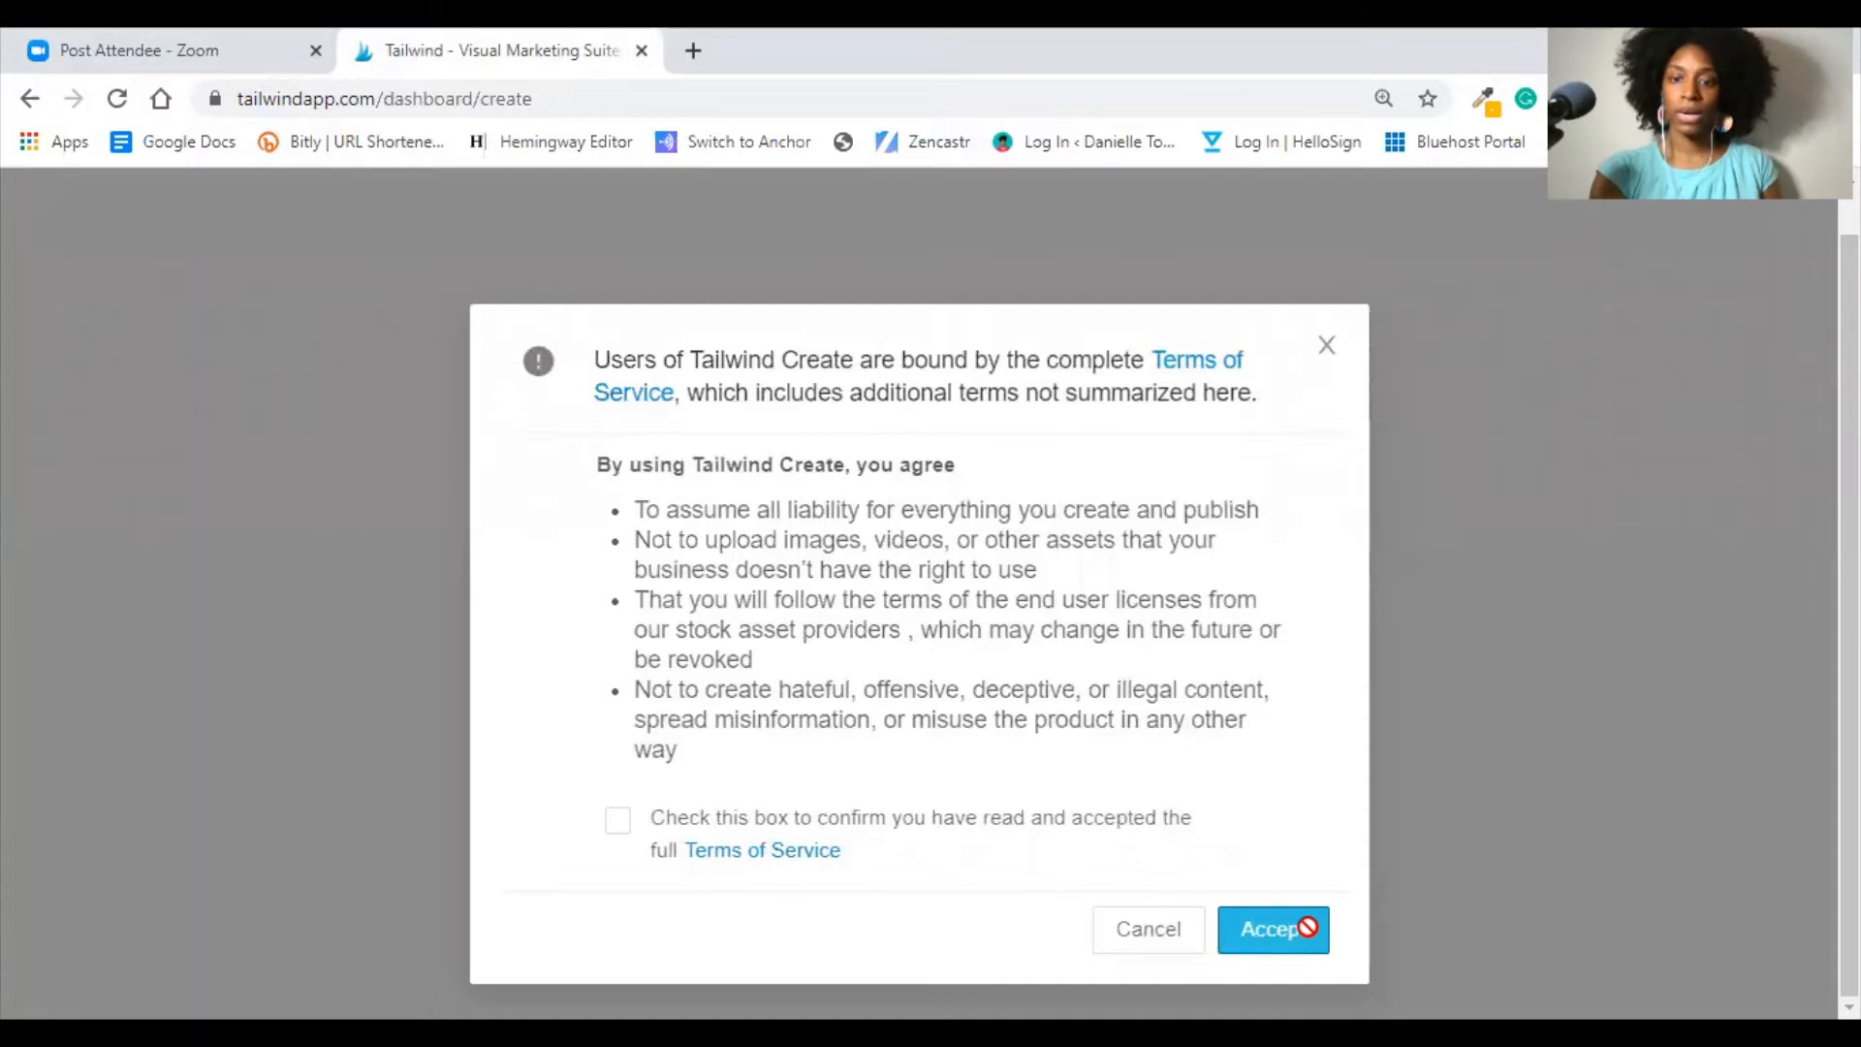
click(619, 823)
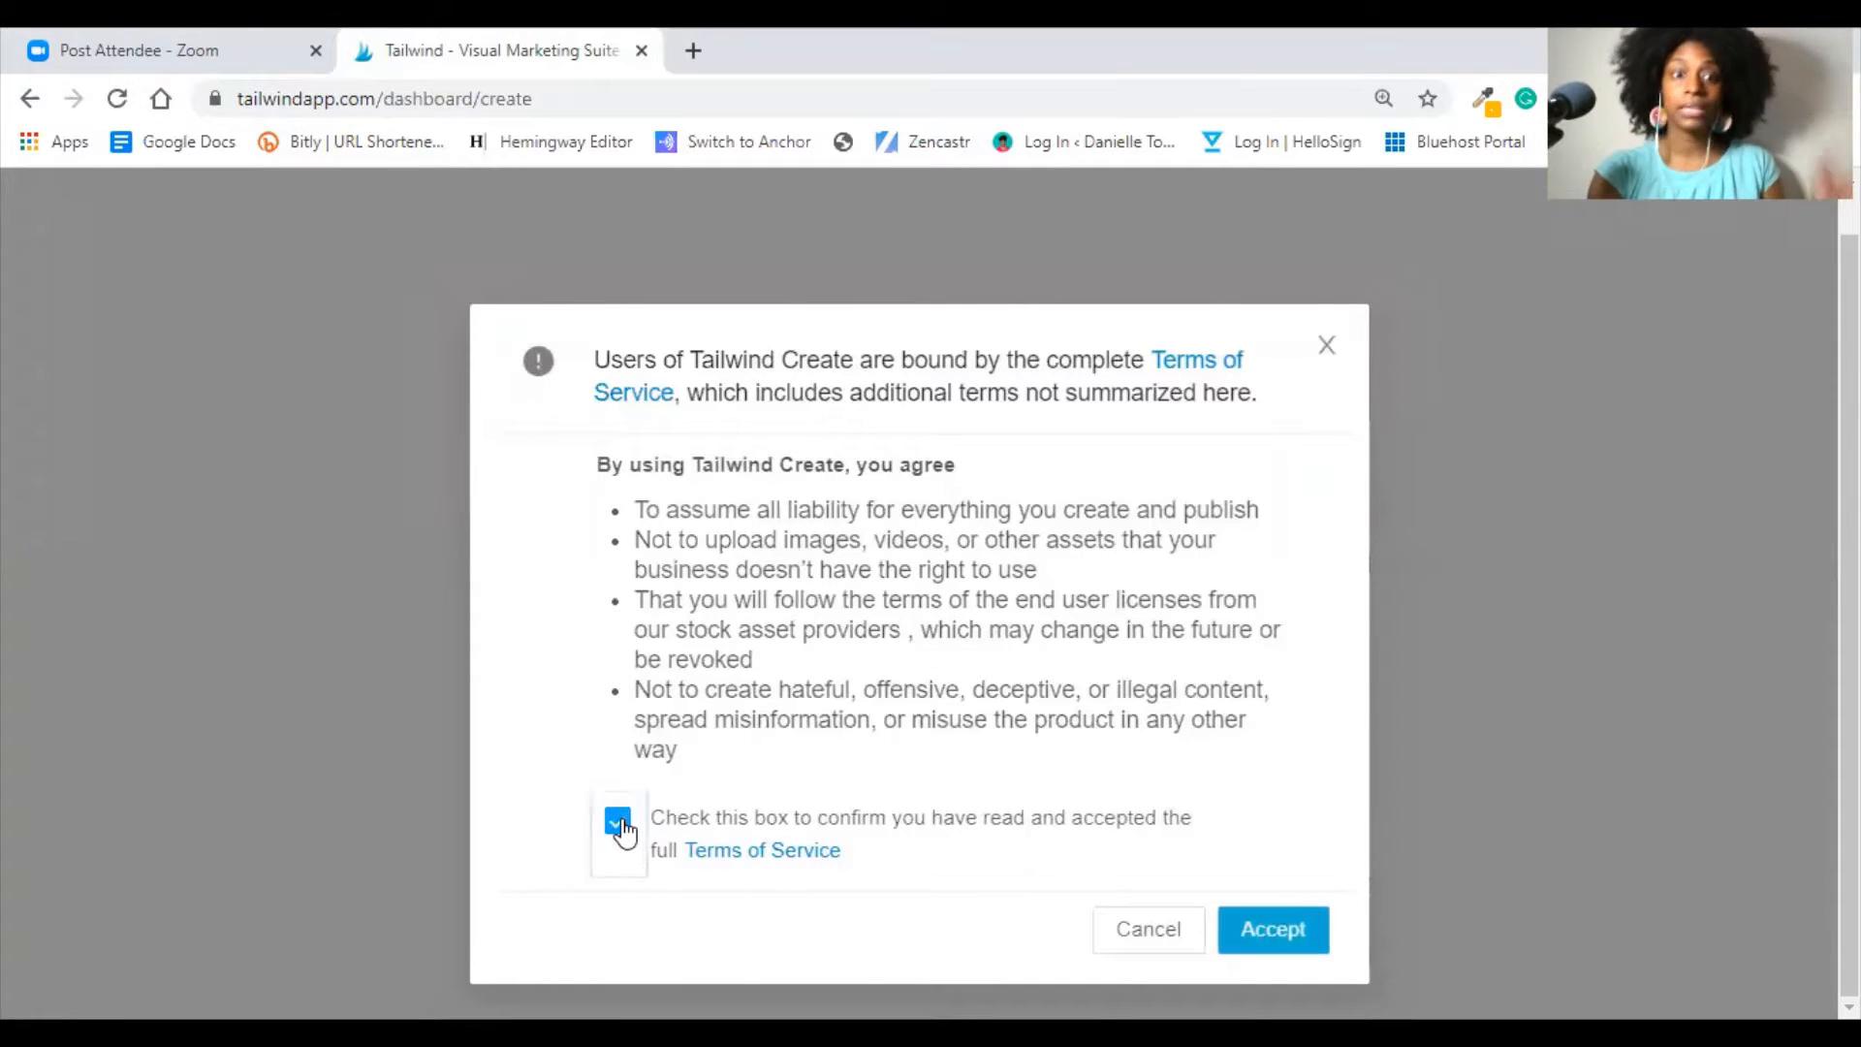
click(1264, 928)
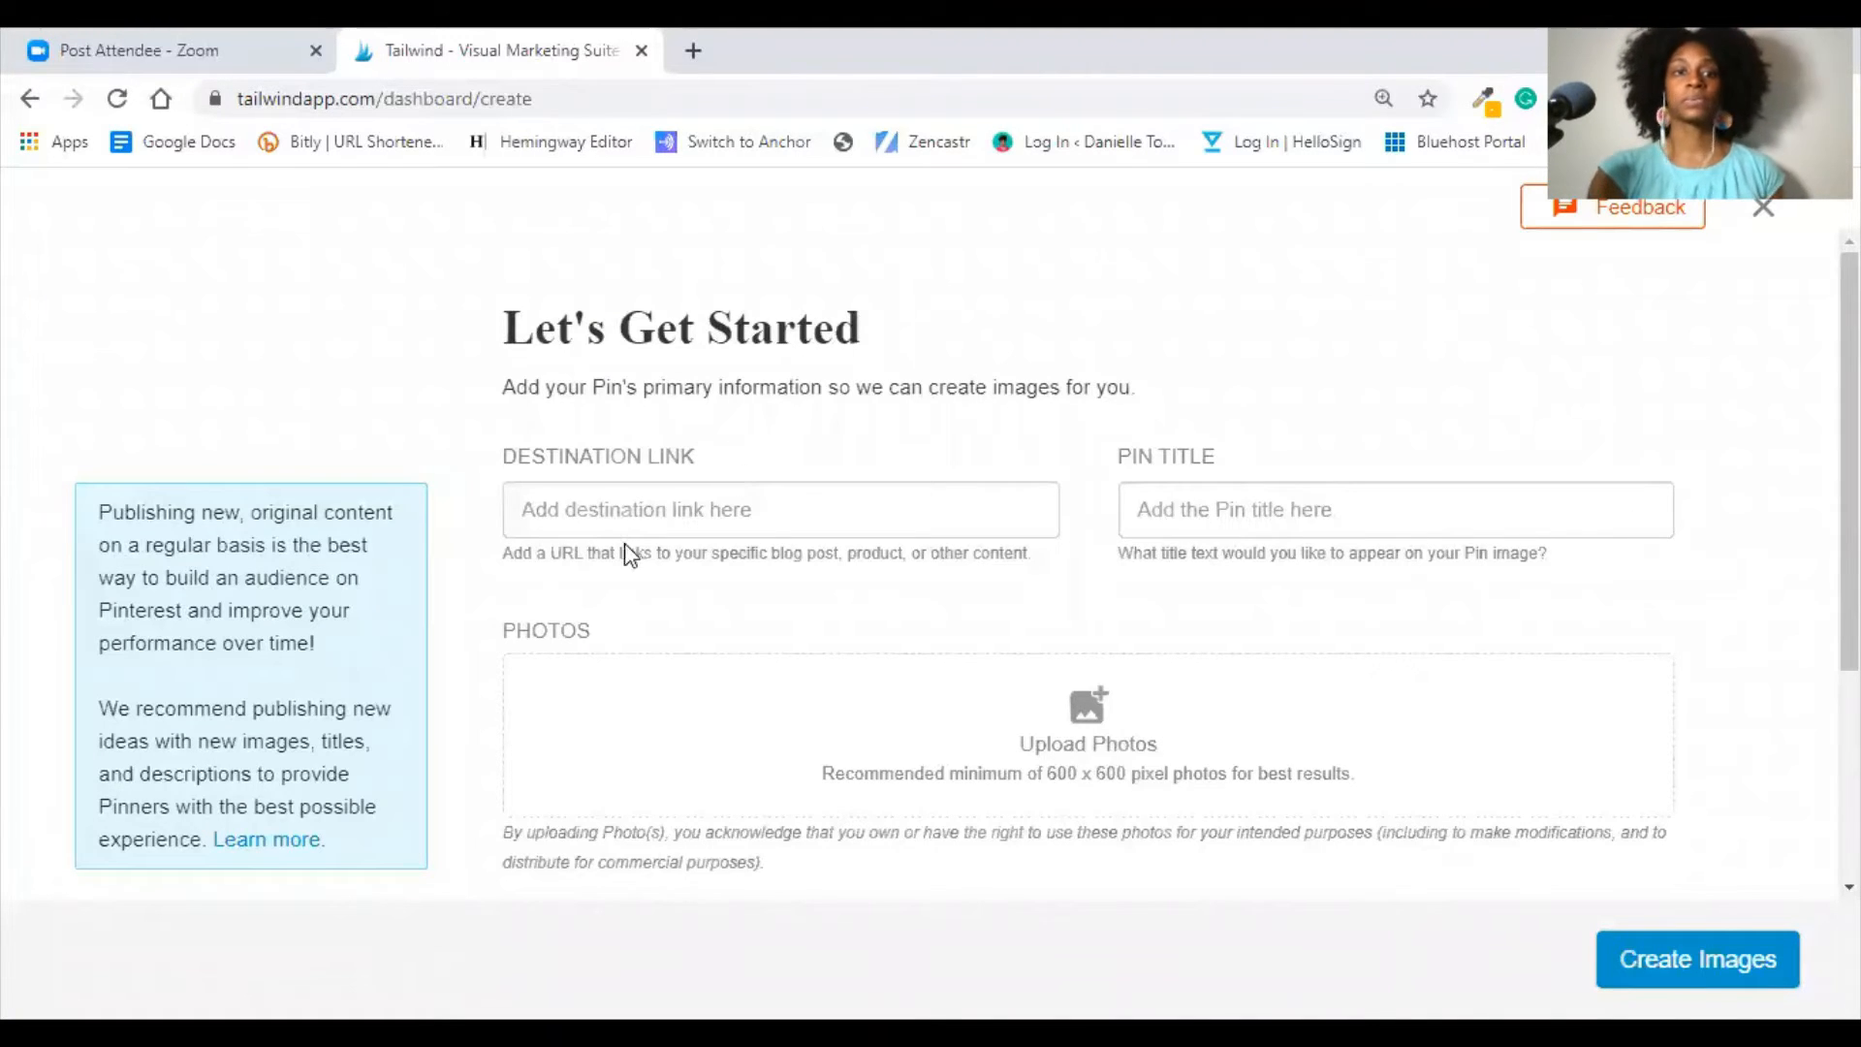
- Enter the https address of the owner's personal .com website as the pin's destination link
click(632, 518)
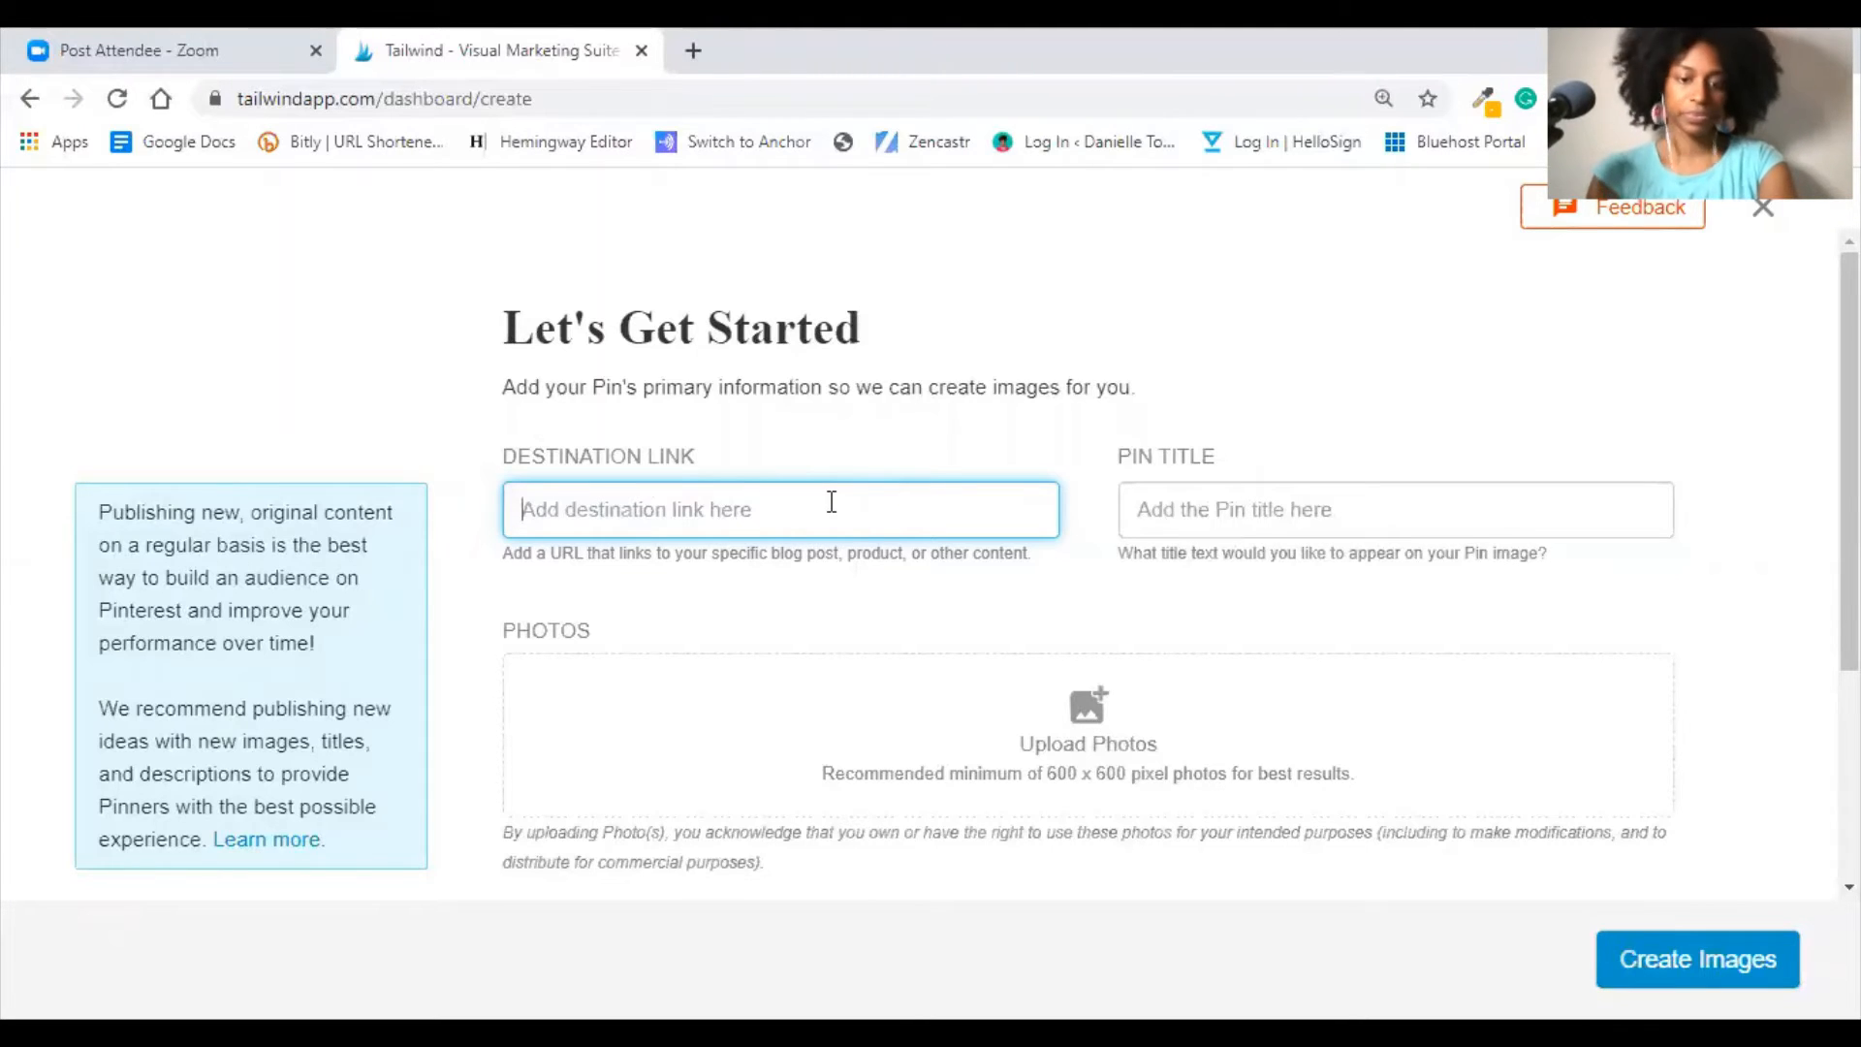
text(https)
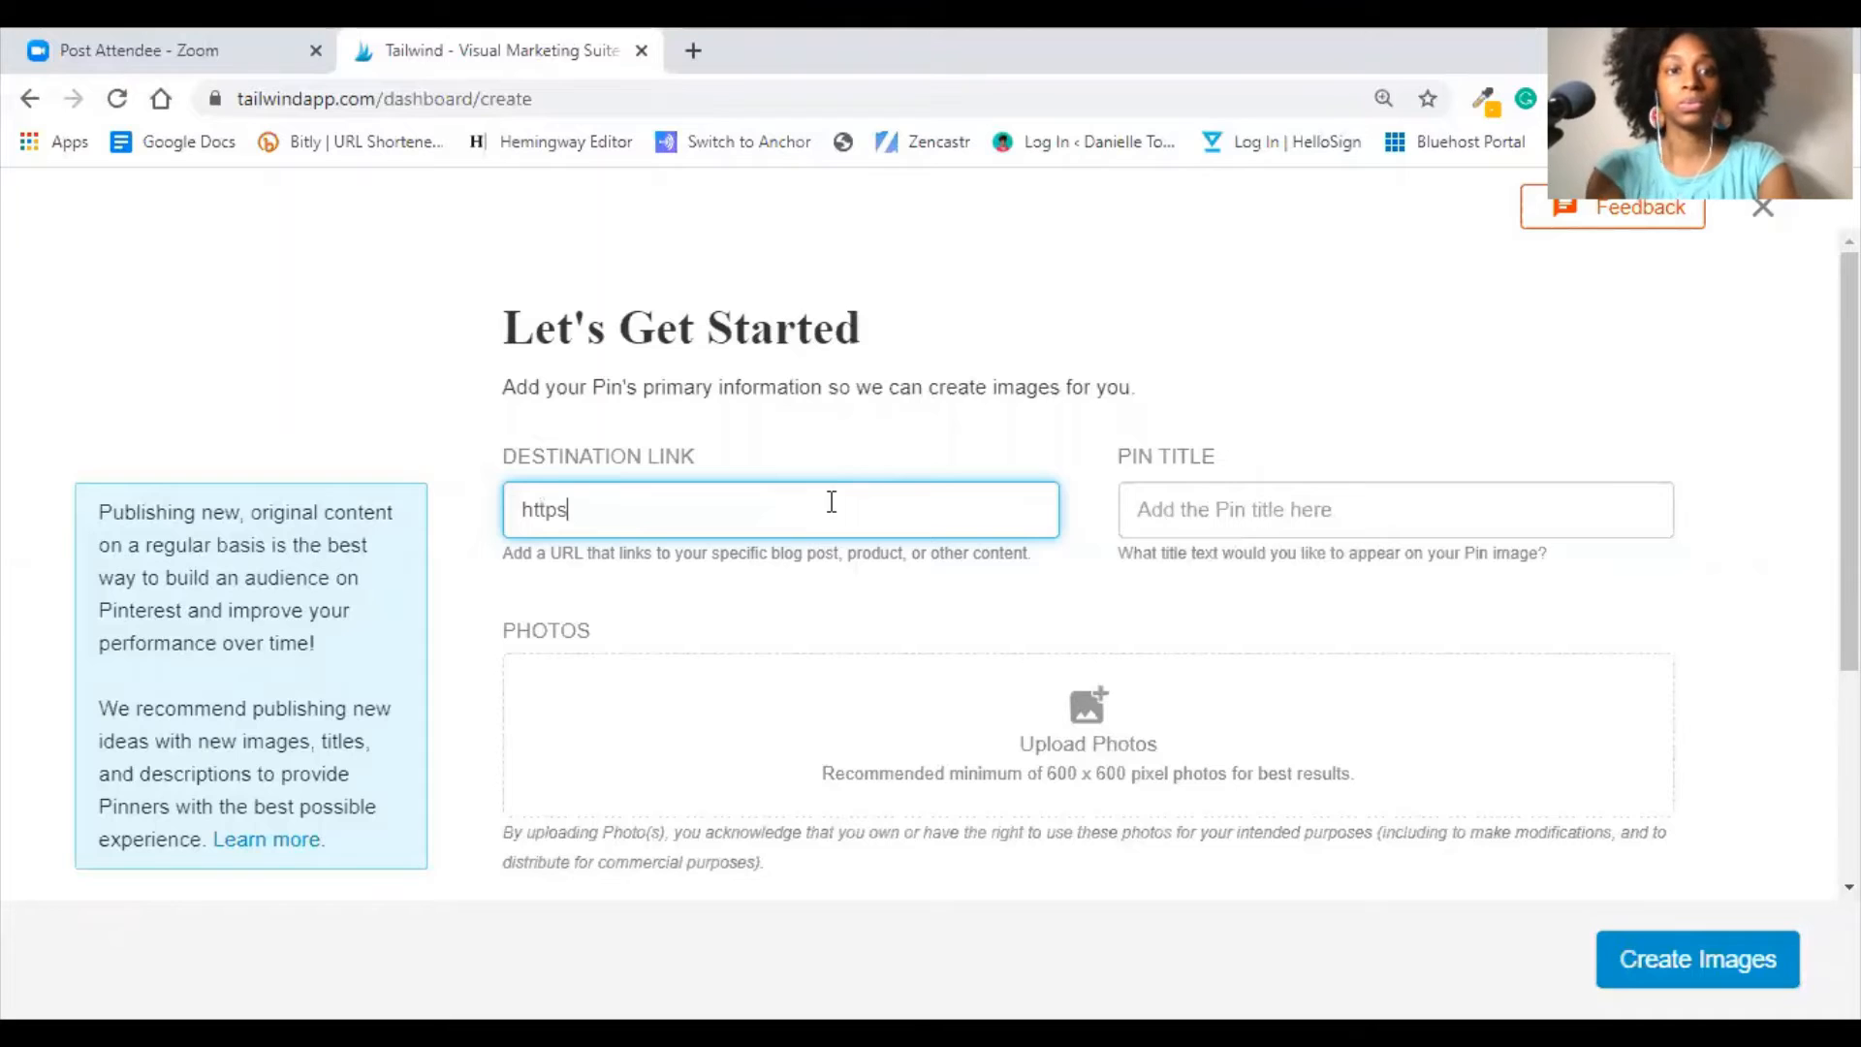
text(:)
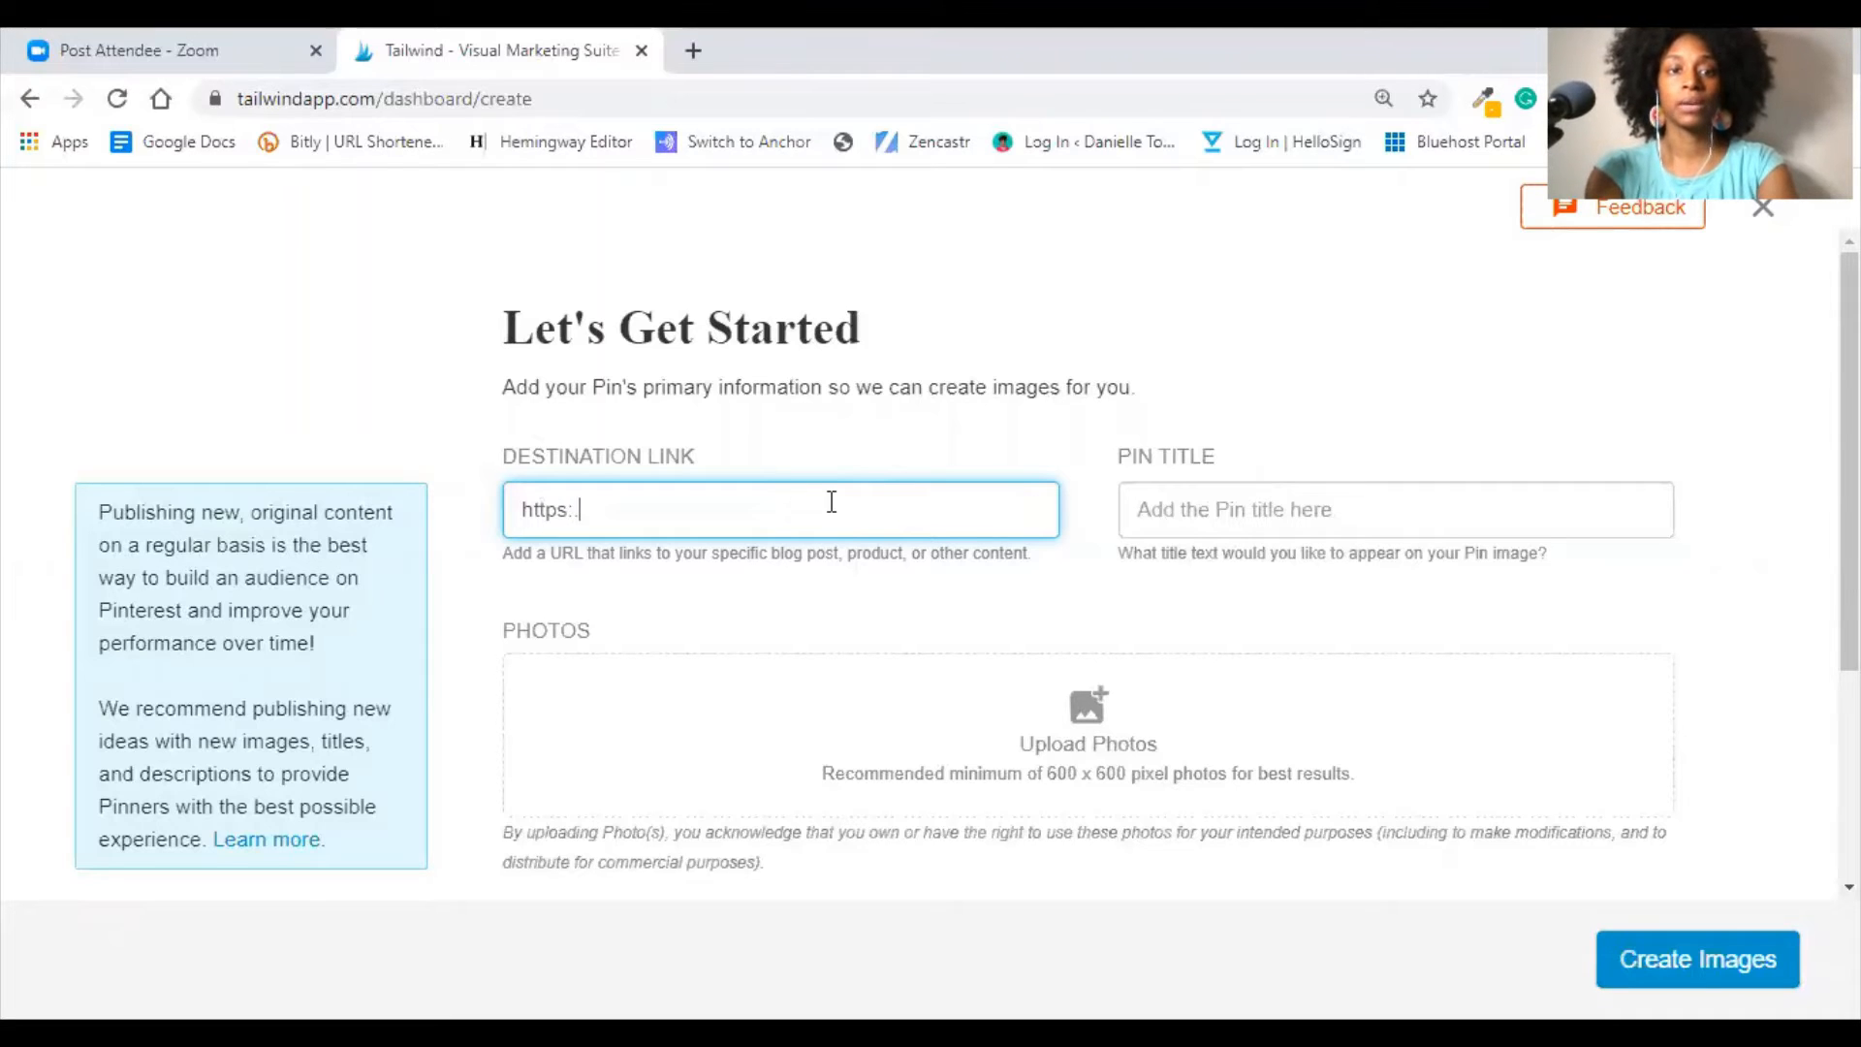
text(//tand)
key(BackSpace)
key(BackSpace)
key(BackSpace)
key(BackSpace)
key(BackSpace)
key(BackSpace)
text(//daniell)
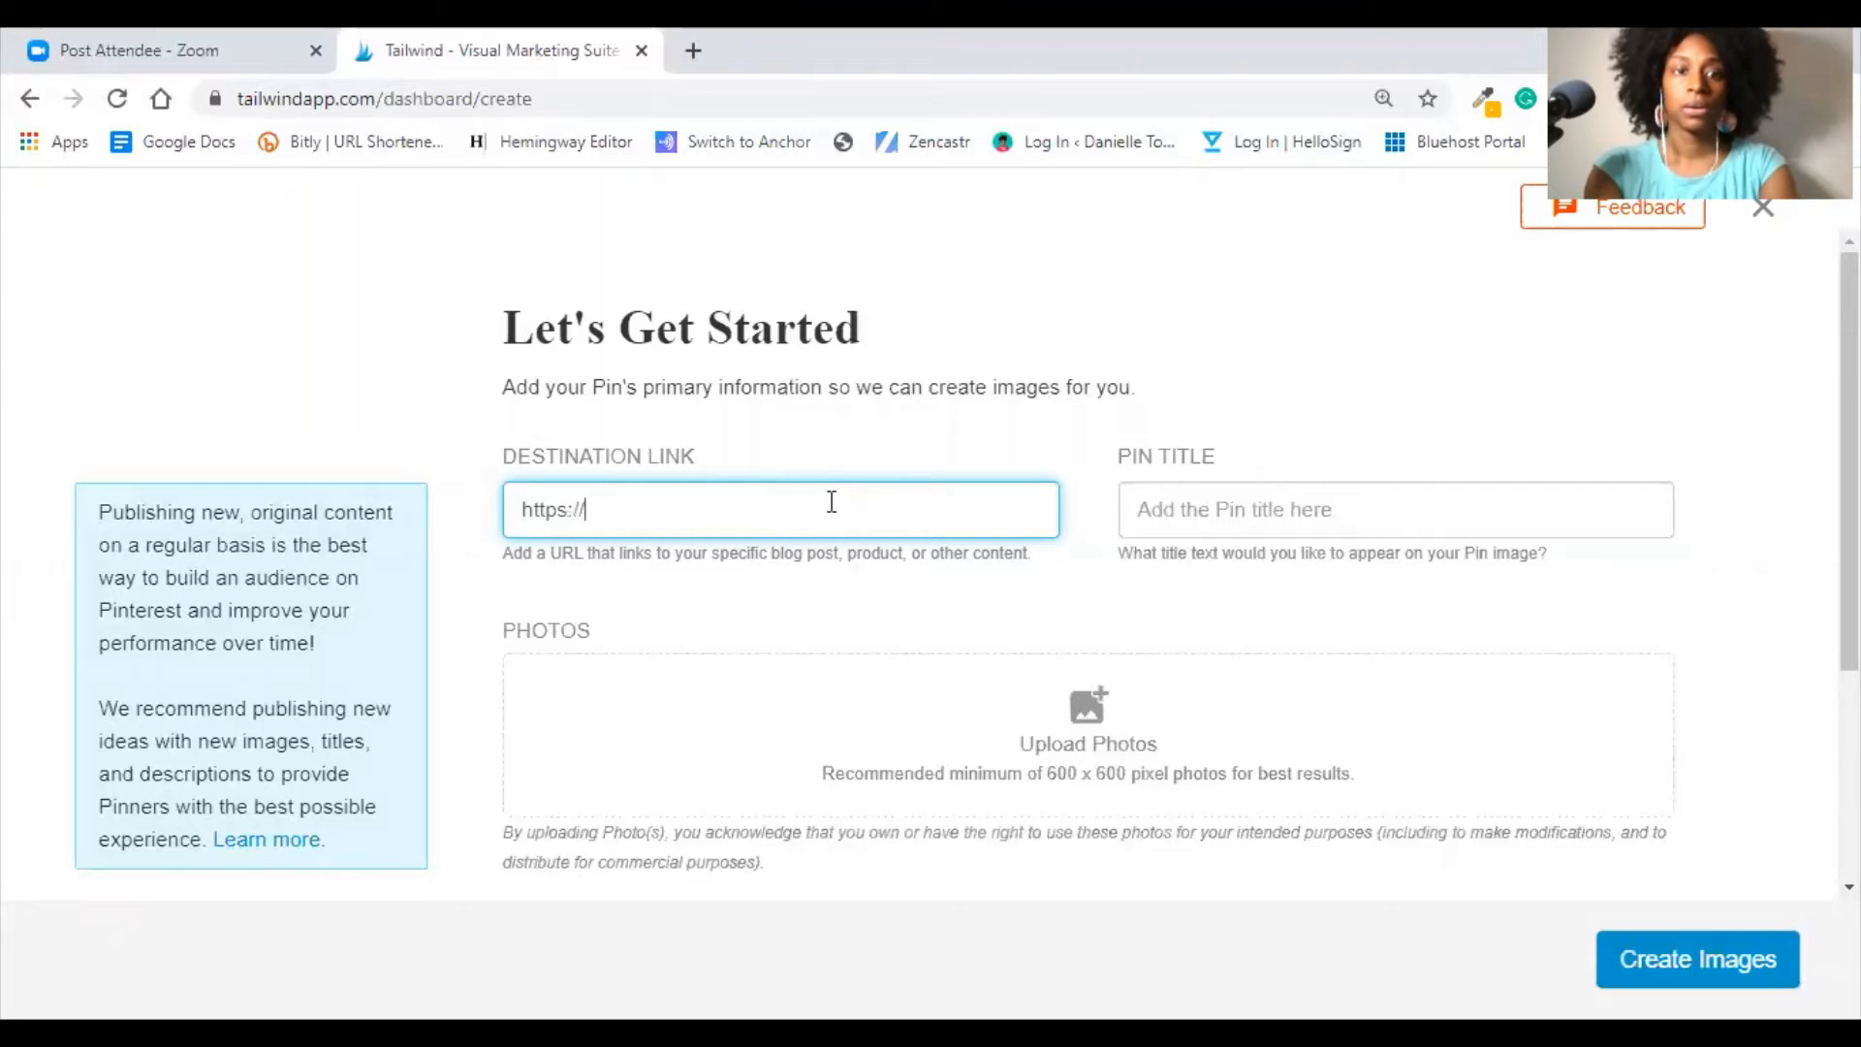
text(nercom)
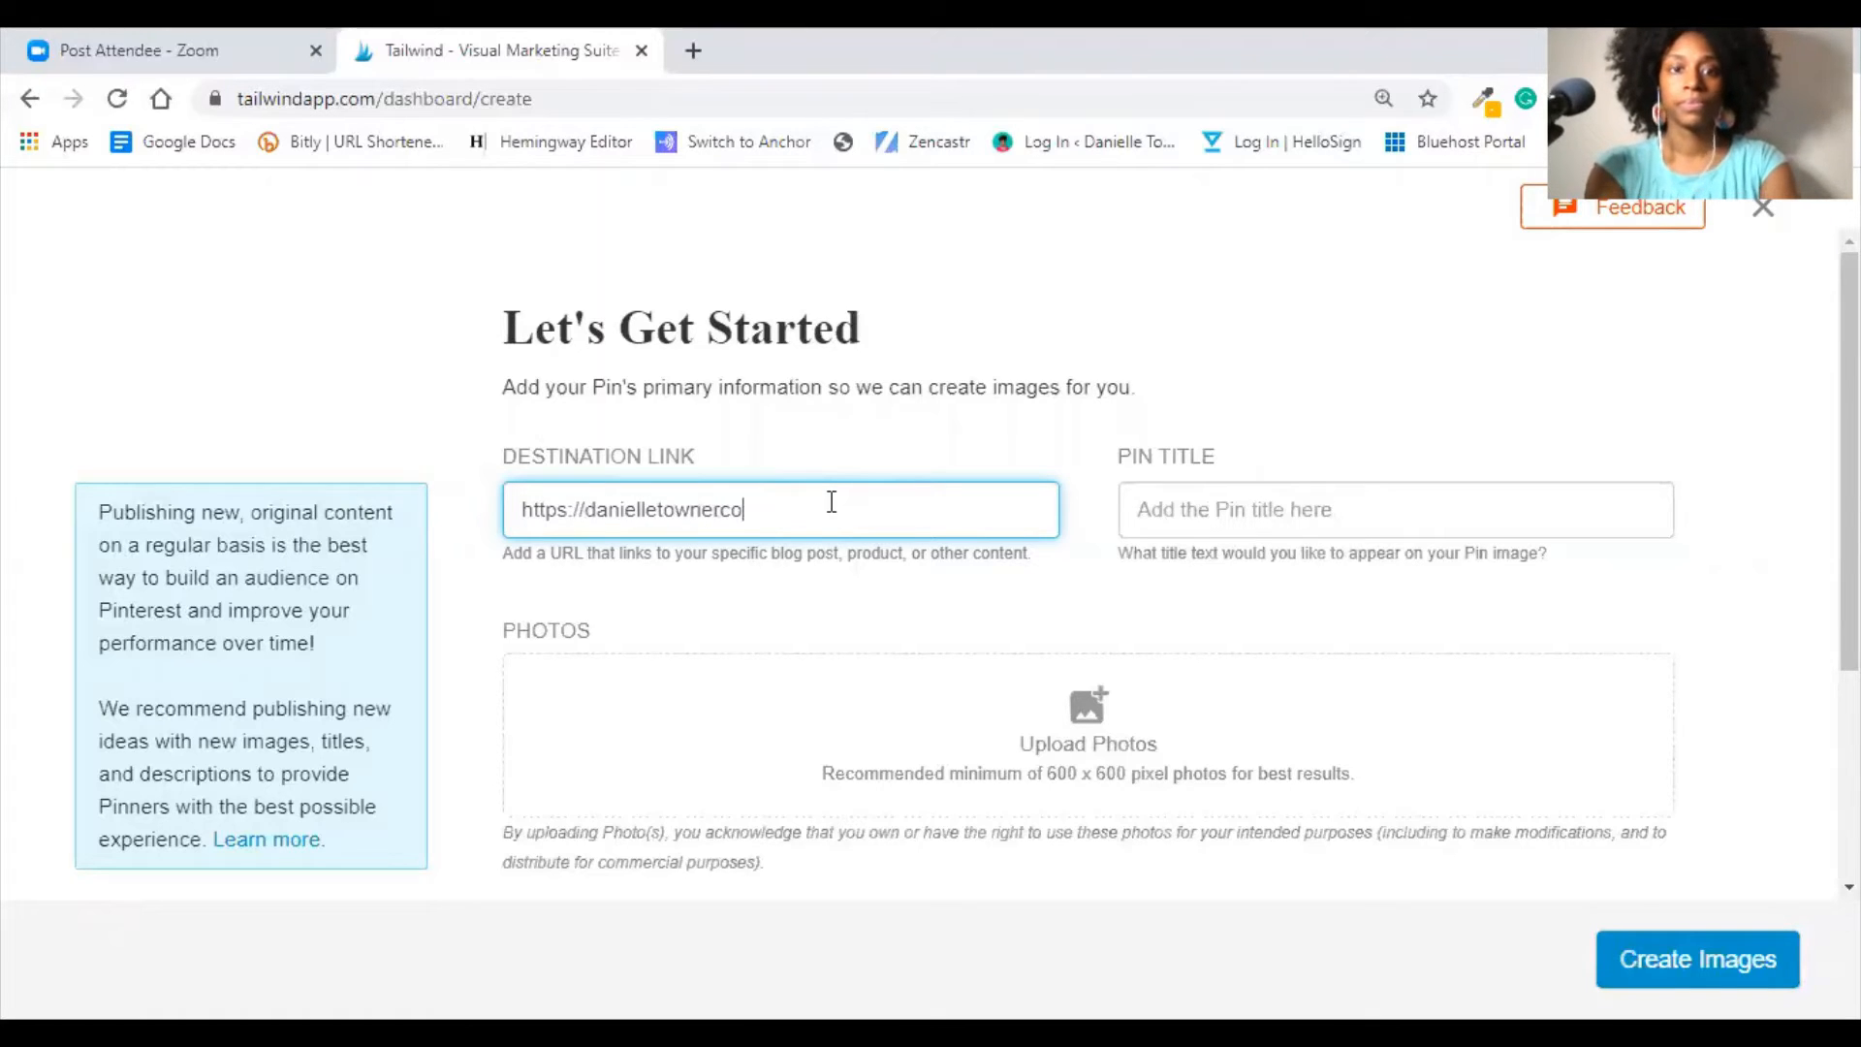
key(BackSpace)
key(BackSpace)
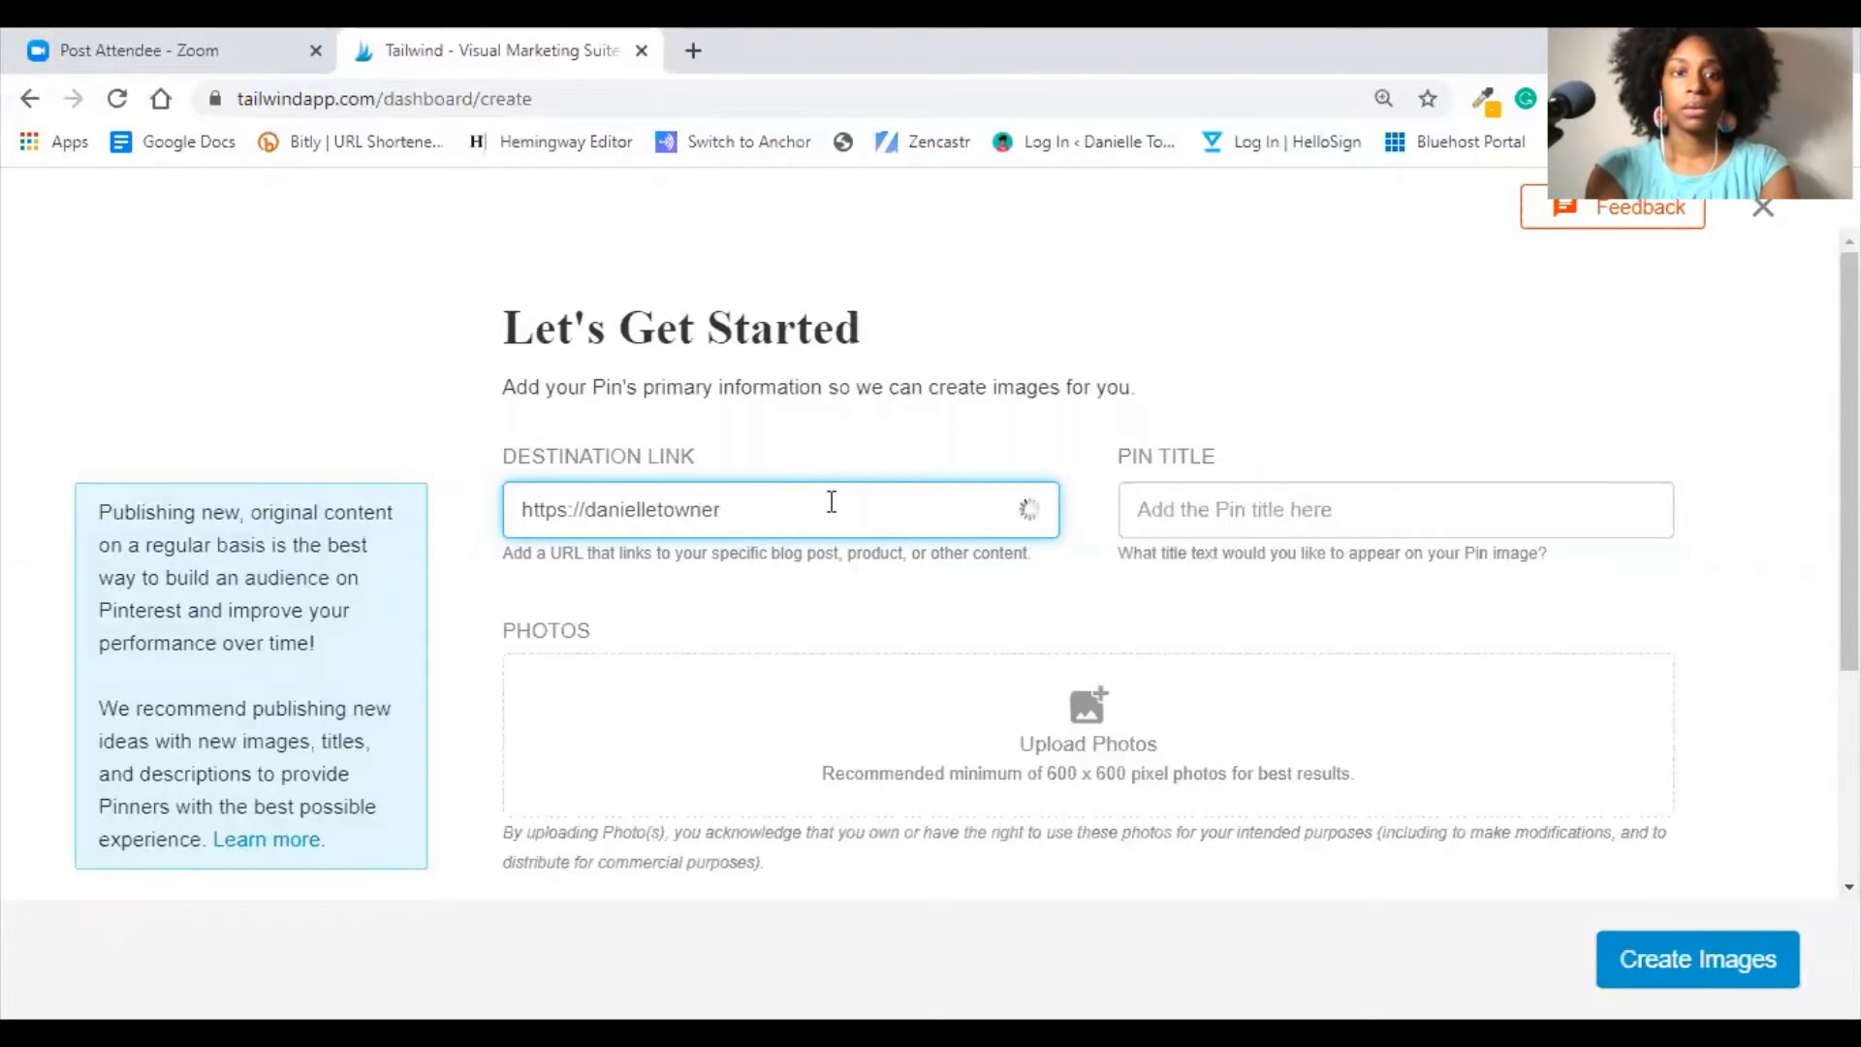
text(com)
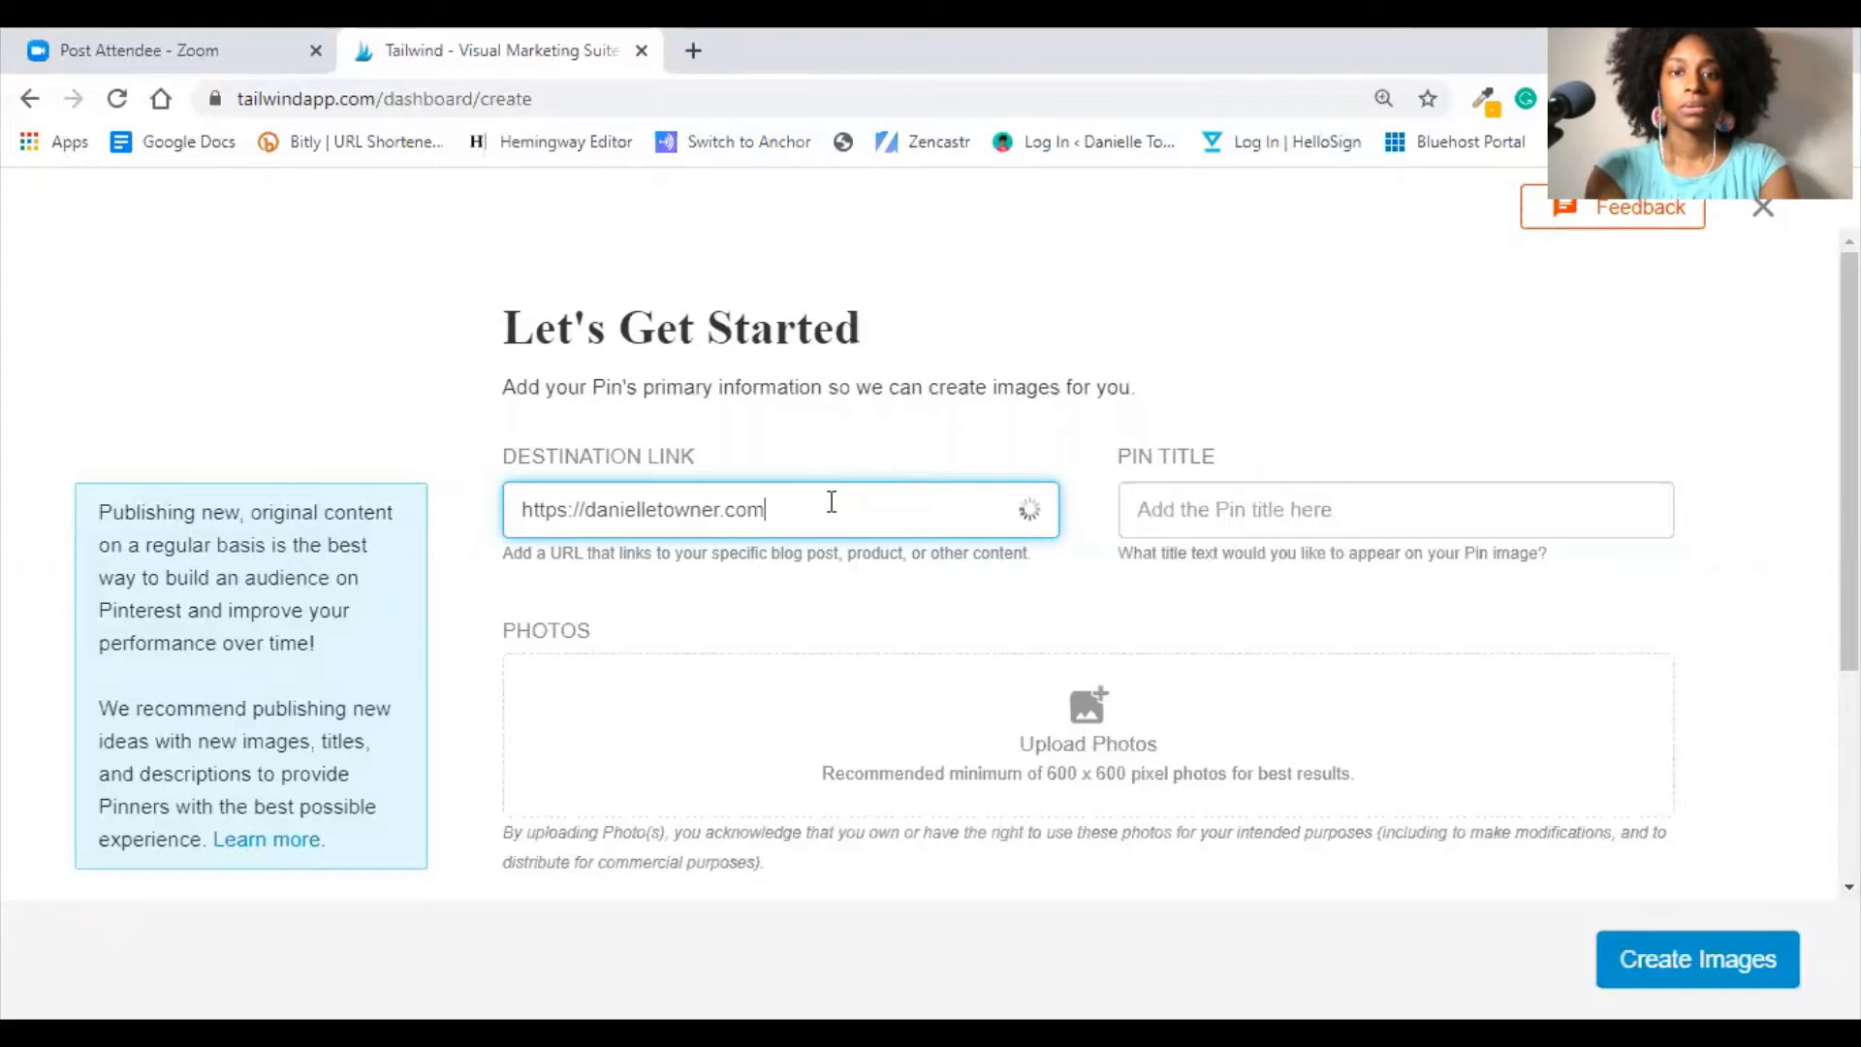
- Set the pin title to "Grow a Wildly Profitable Online Business with Pinterest" and look over the photo options
key(Tab)
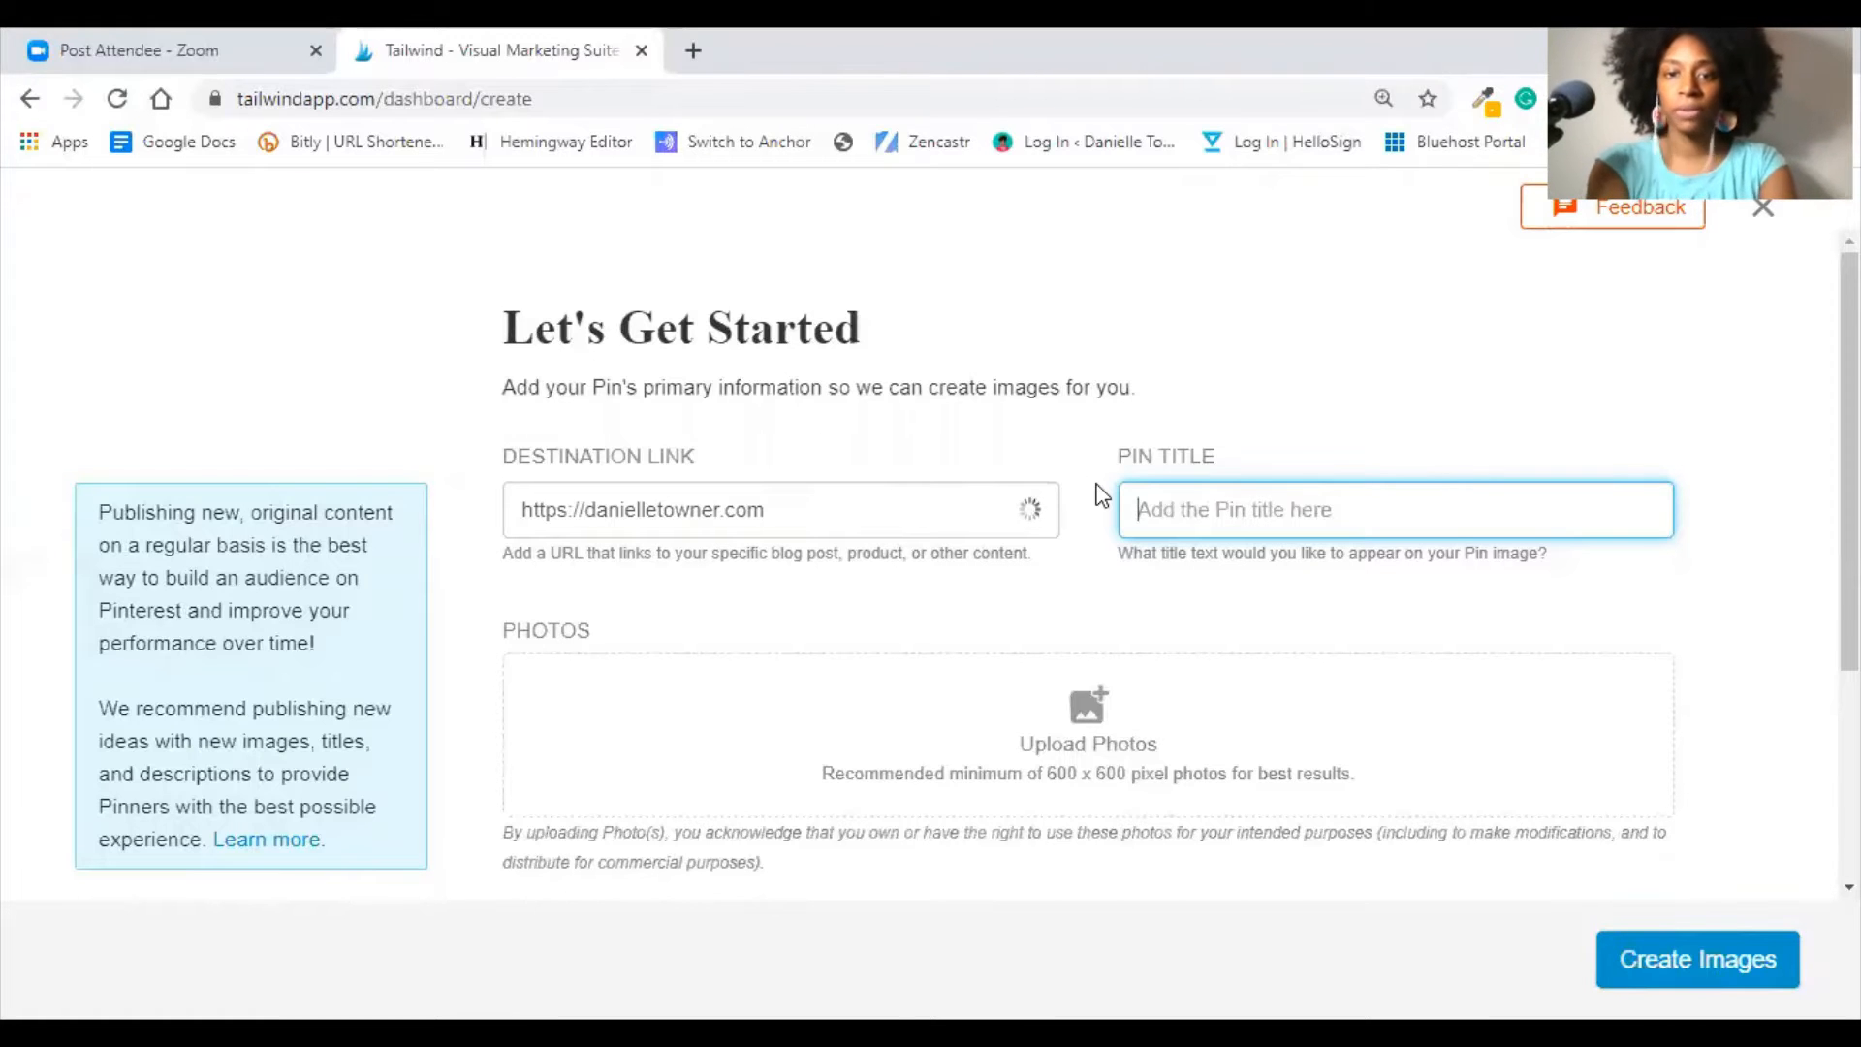
text(How to)
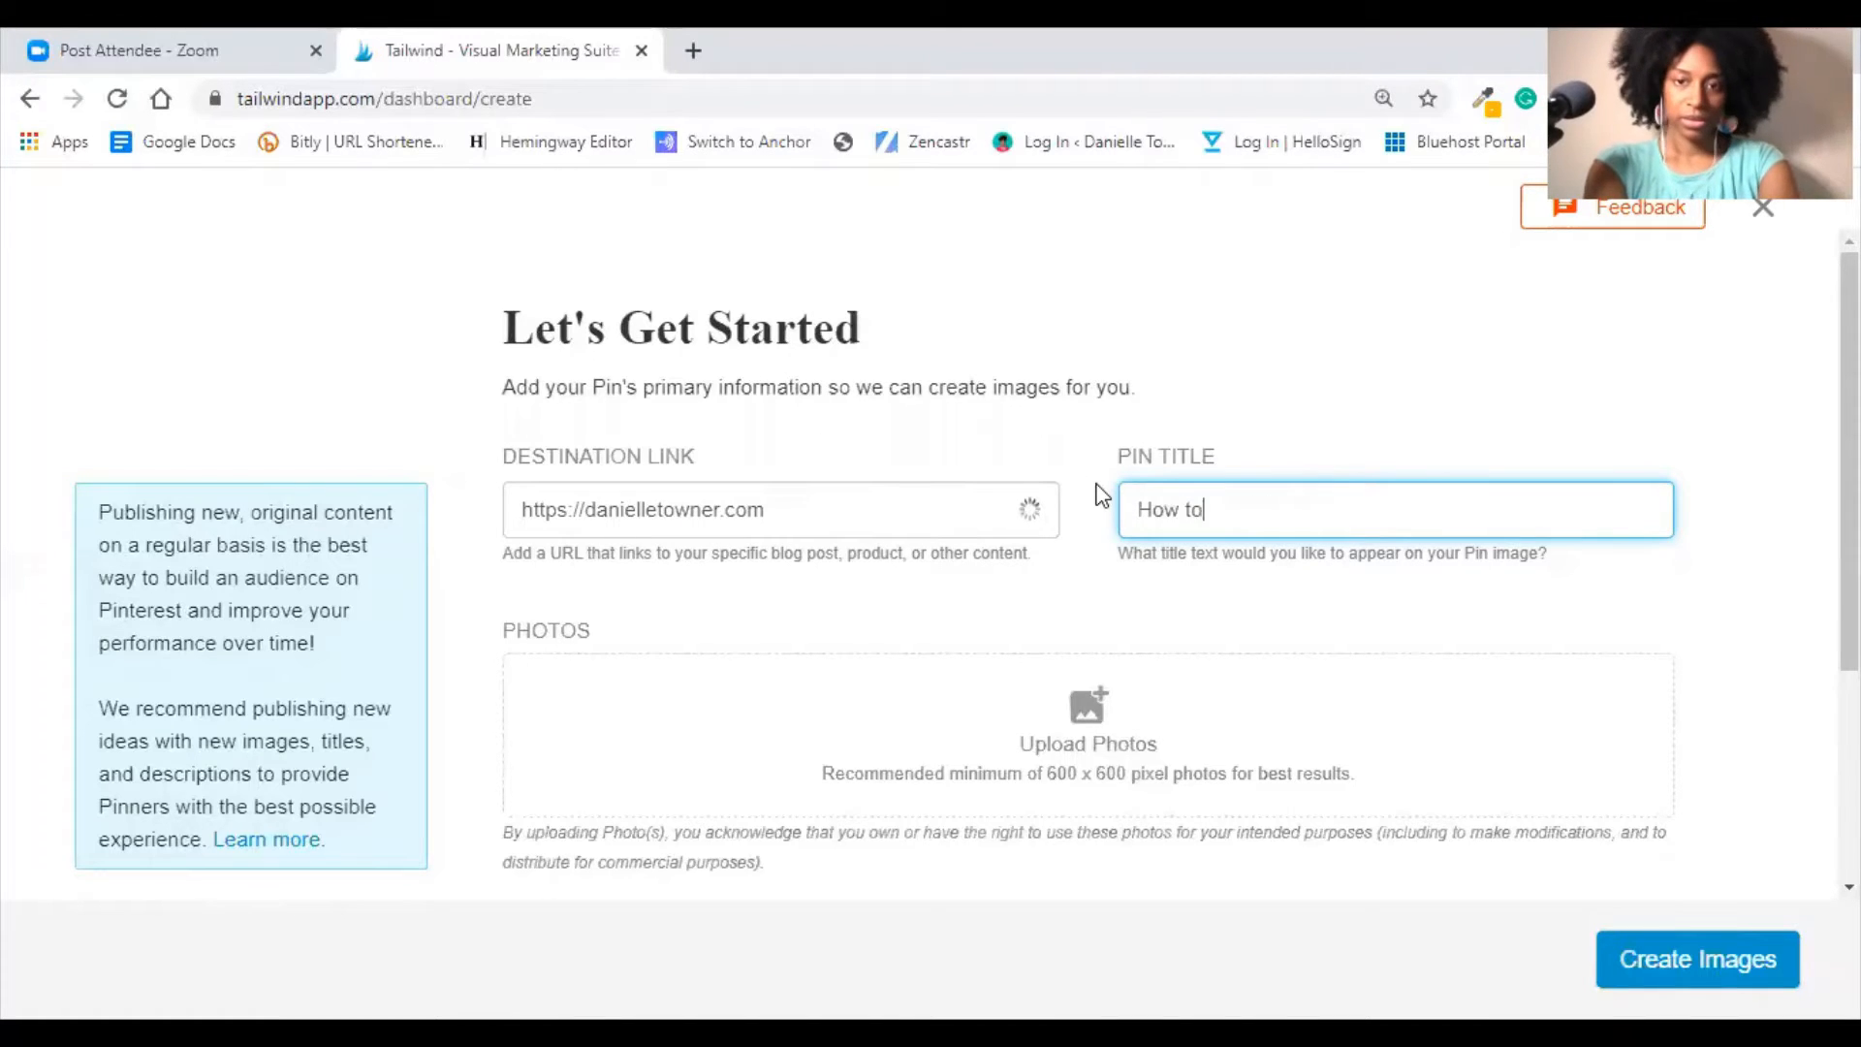
key(BackSpace)
key(BackSpace)
key(BackSpace)
key(BackSpace)
text(Grow a )
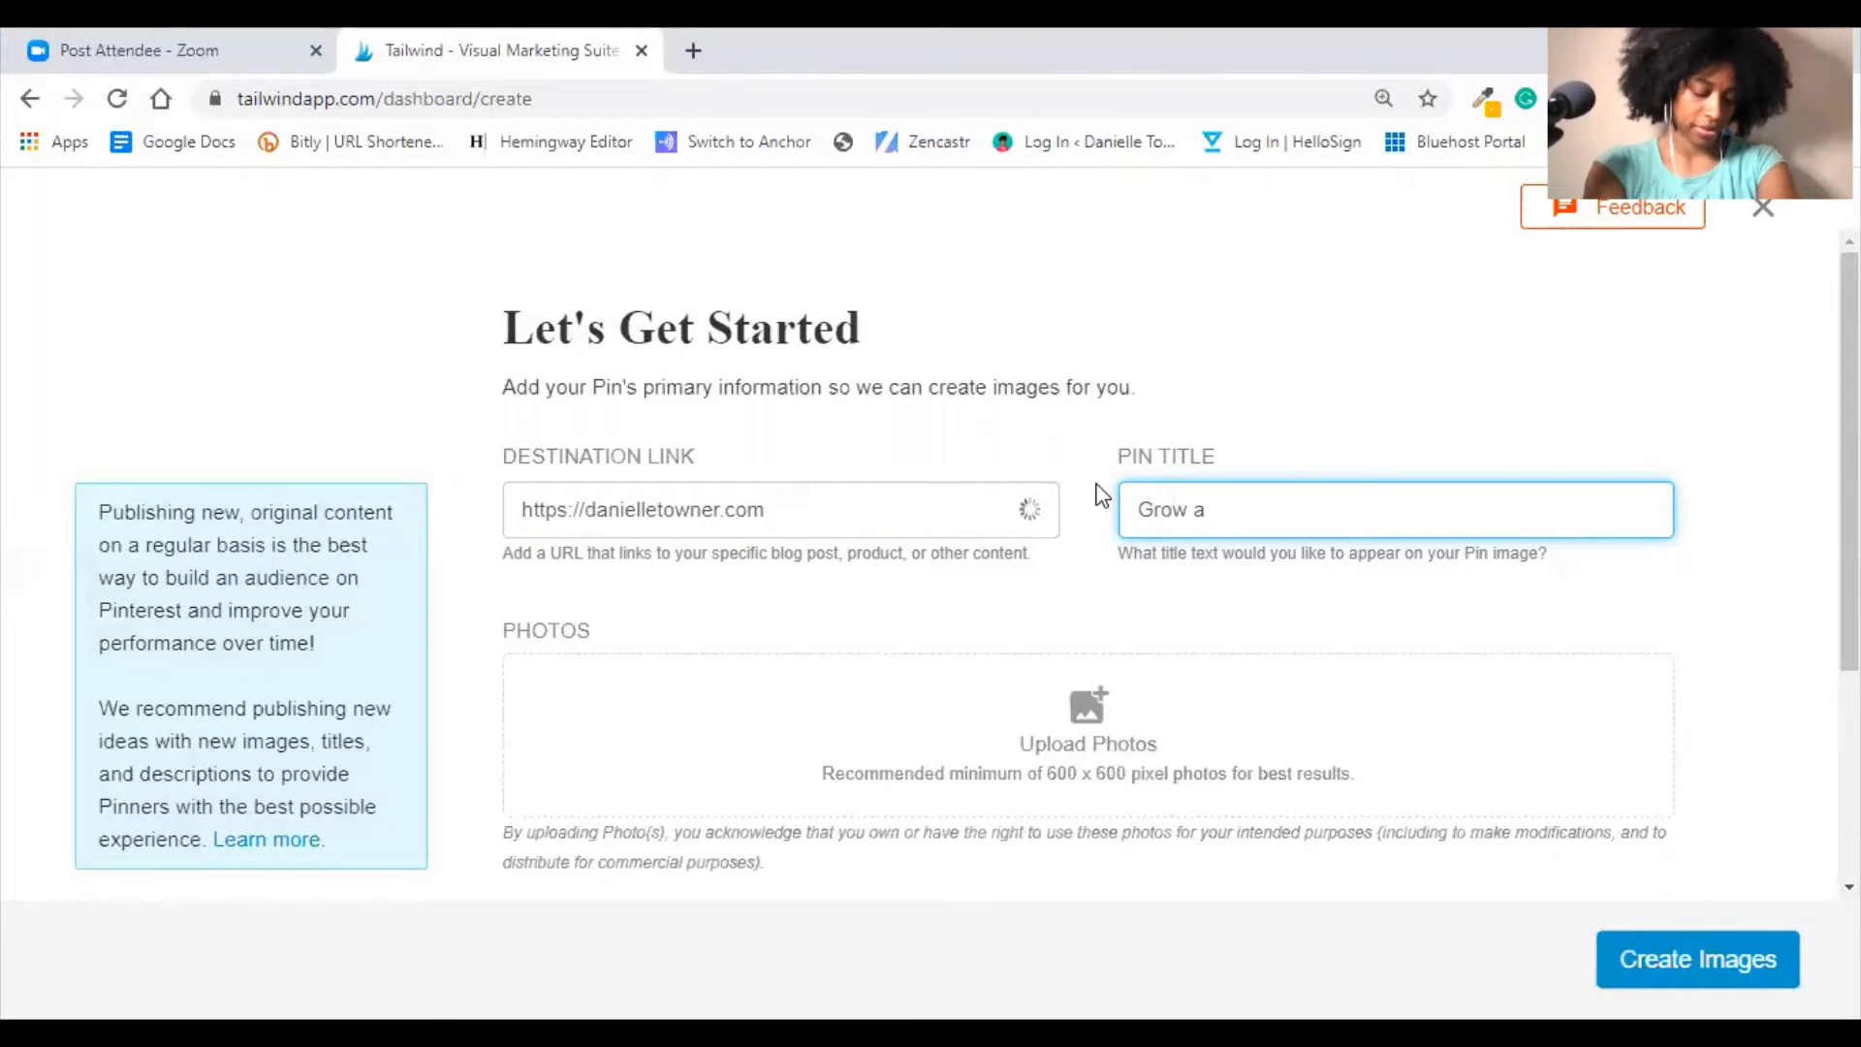
text(Wild)
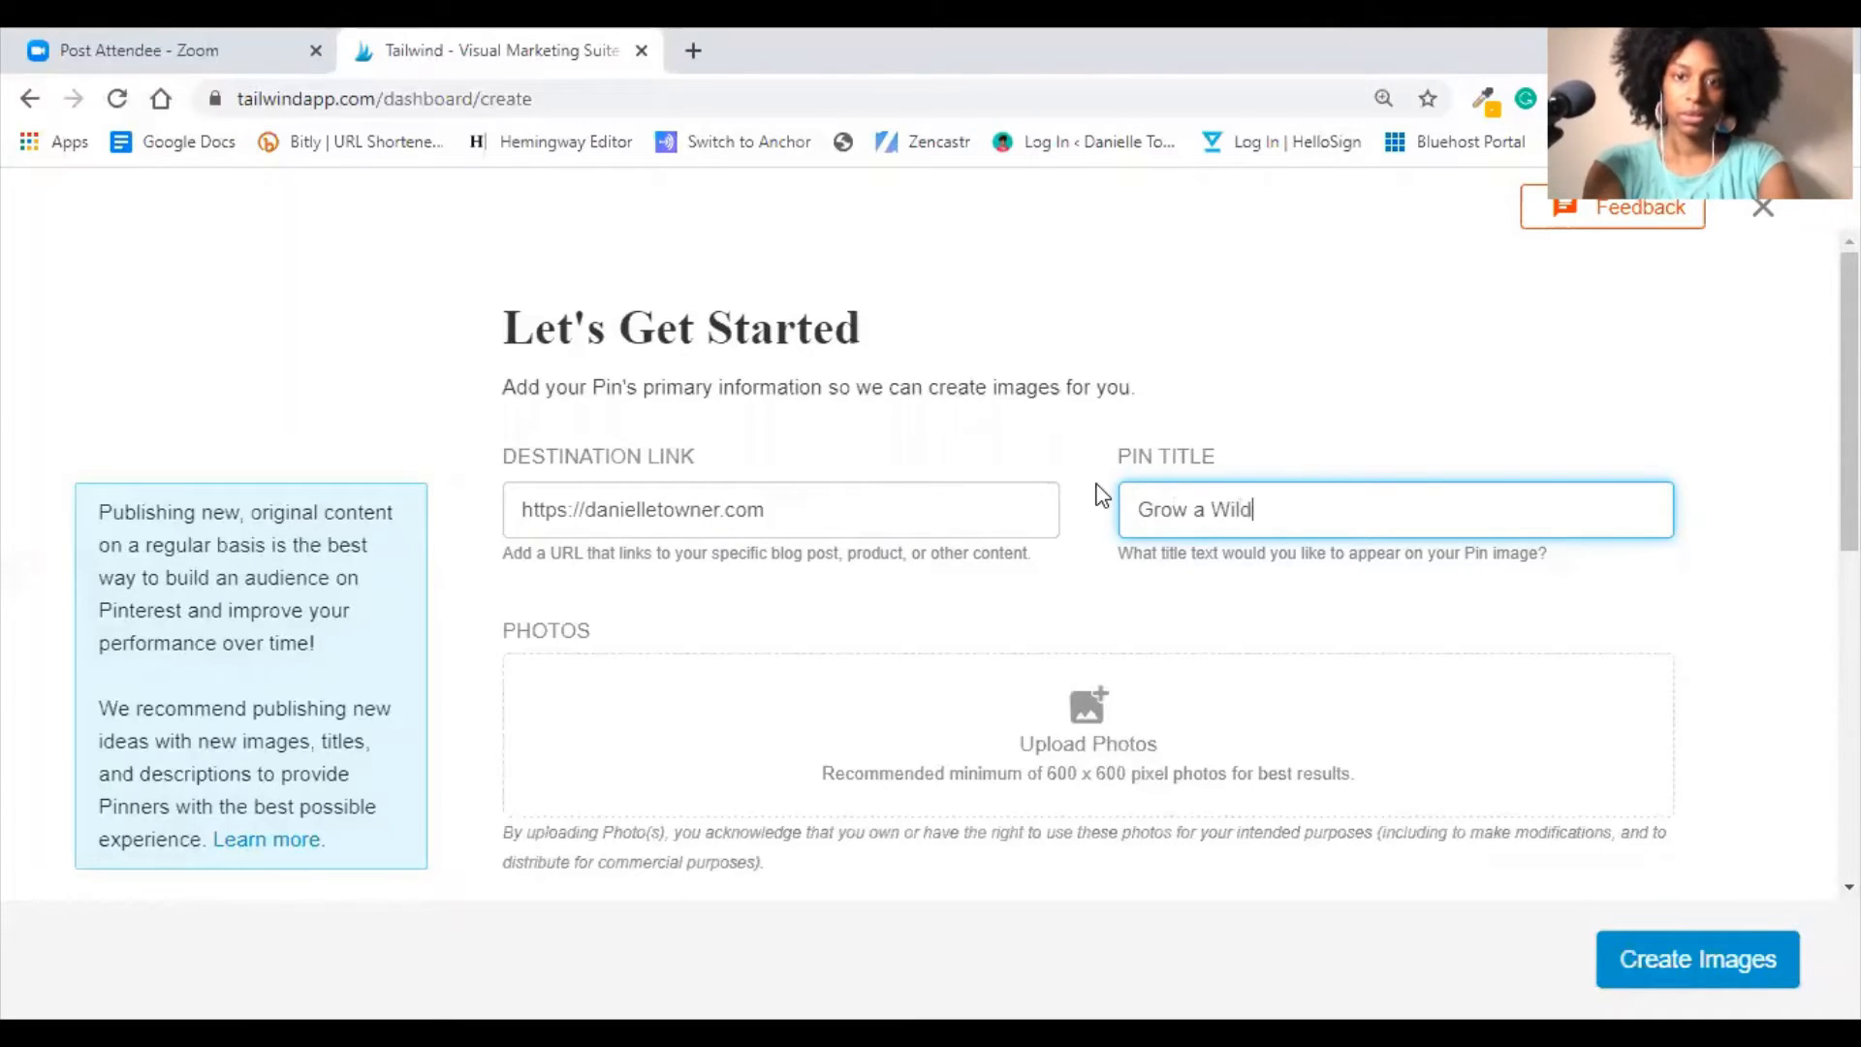
text(ly Profitable )
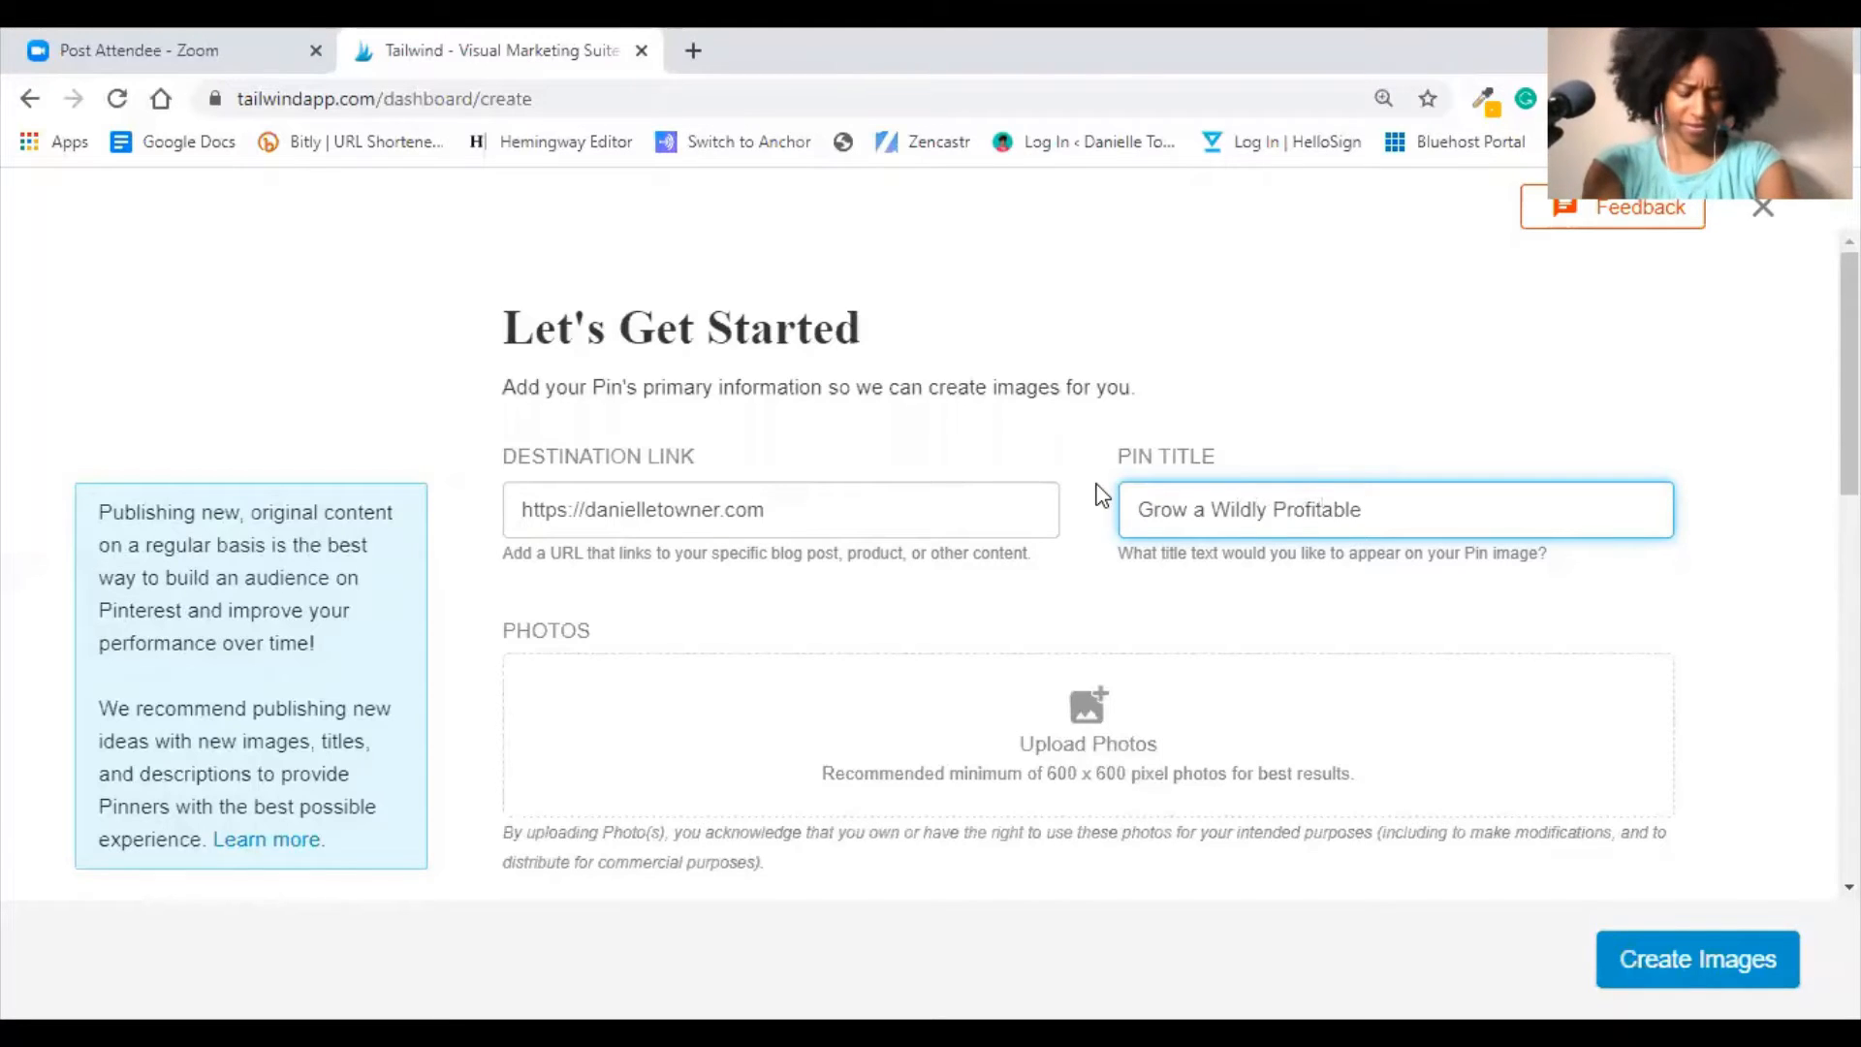
text(Online)
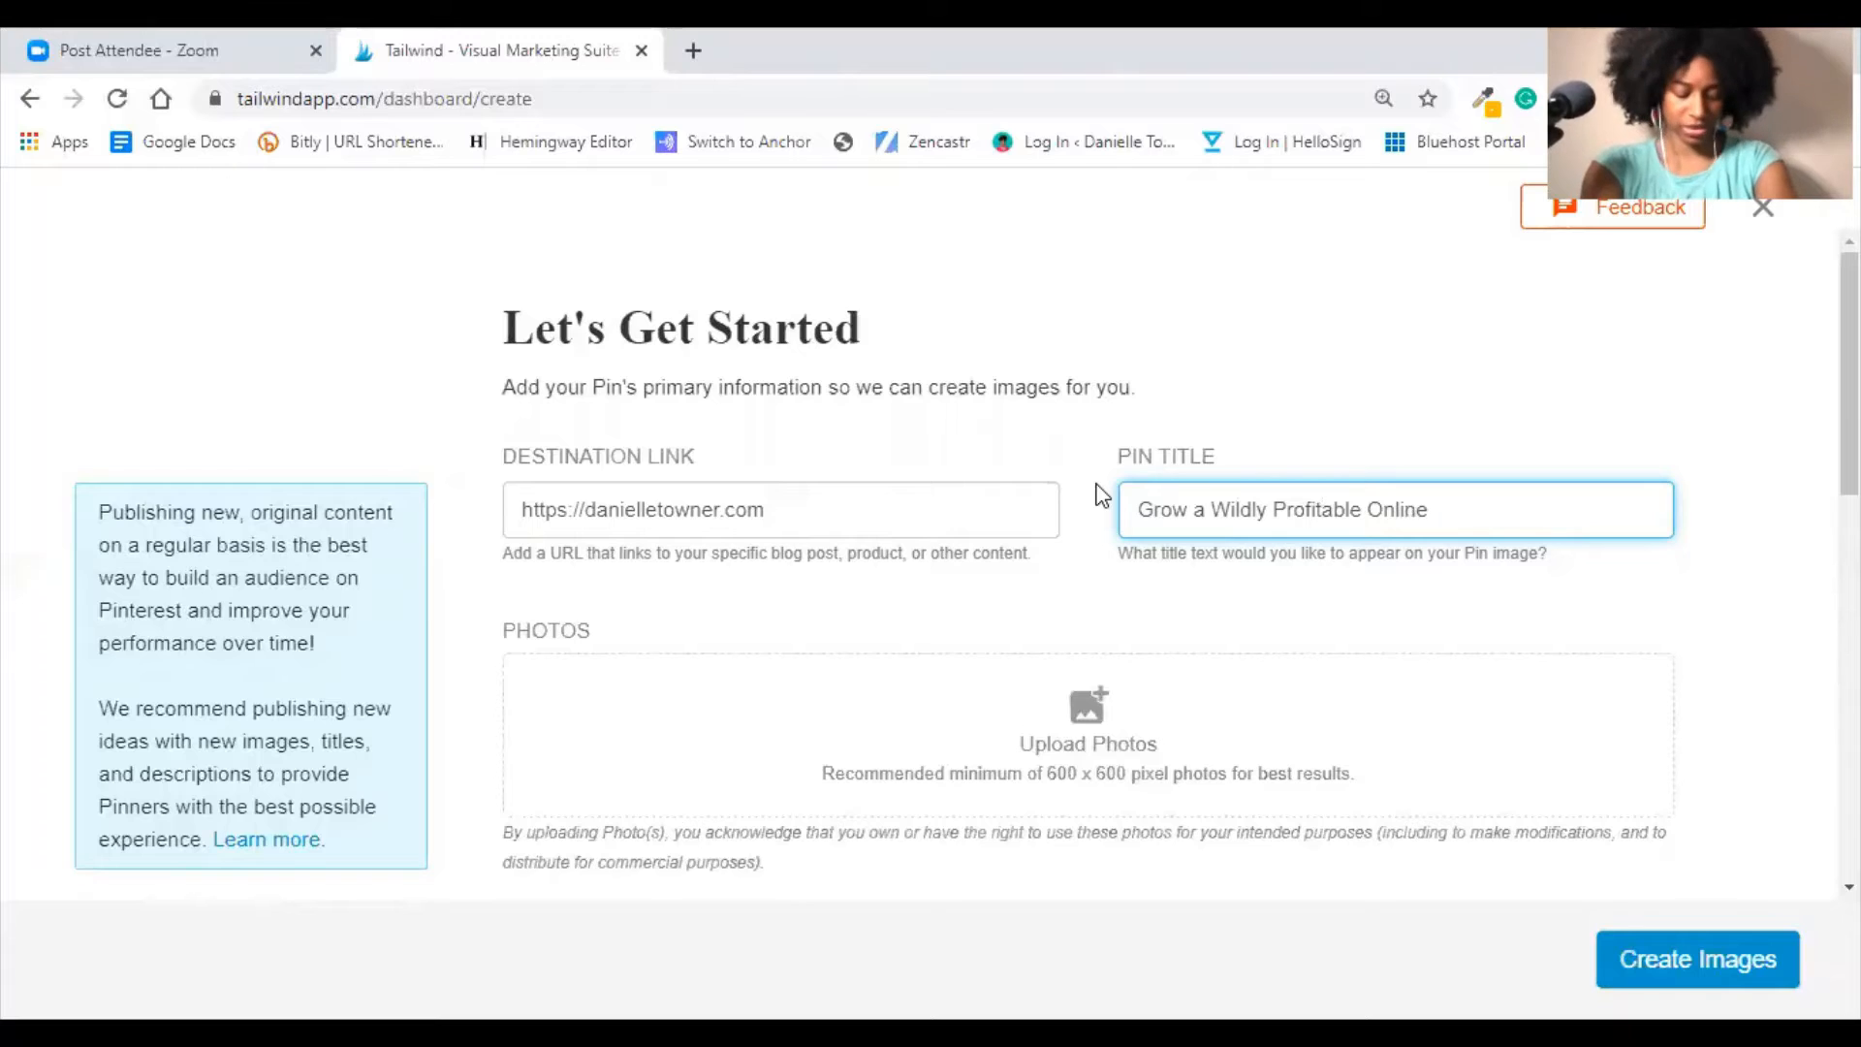
text( Business with Pinterest)
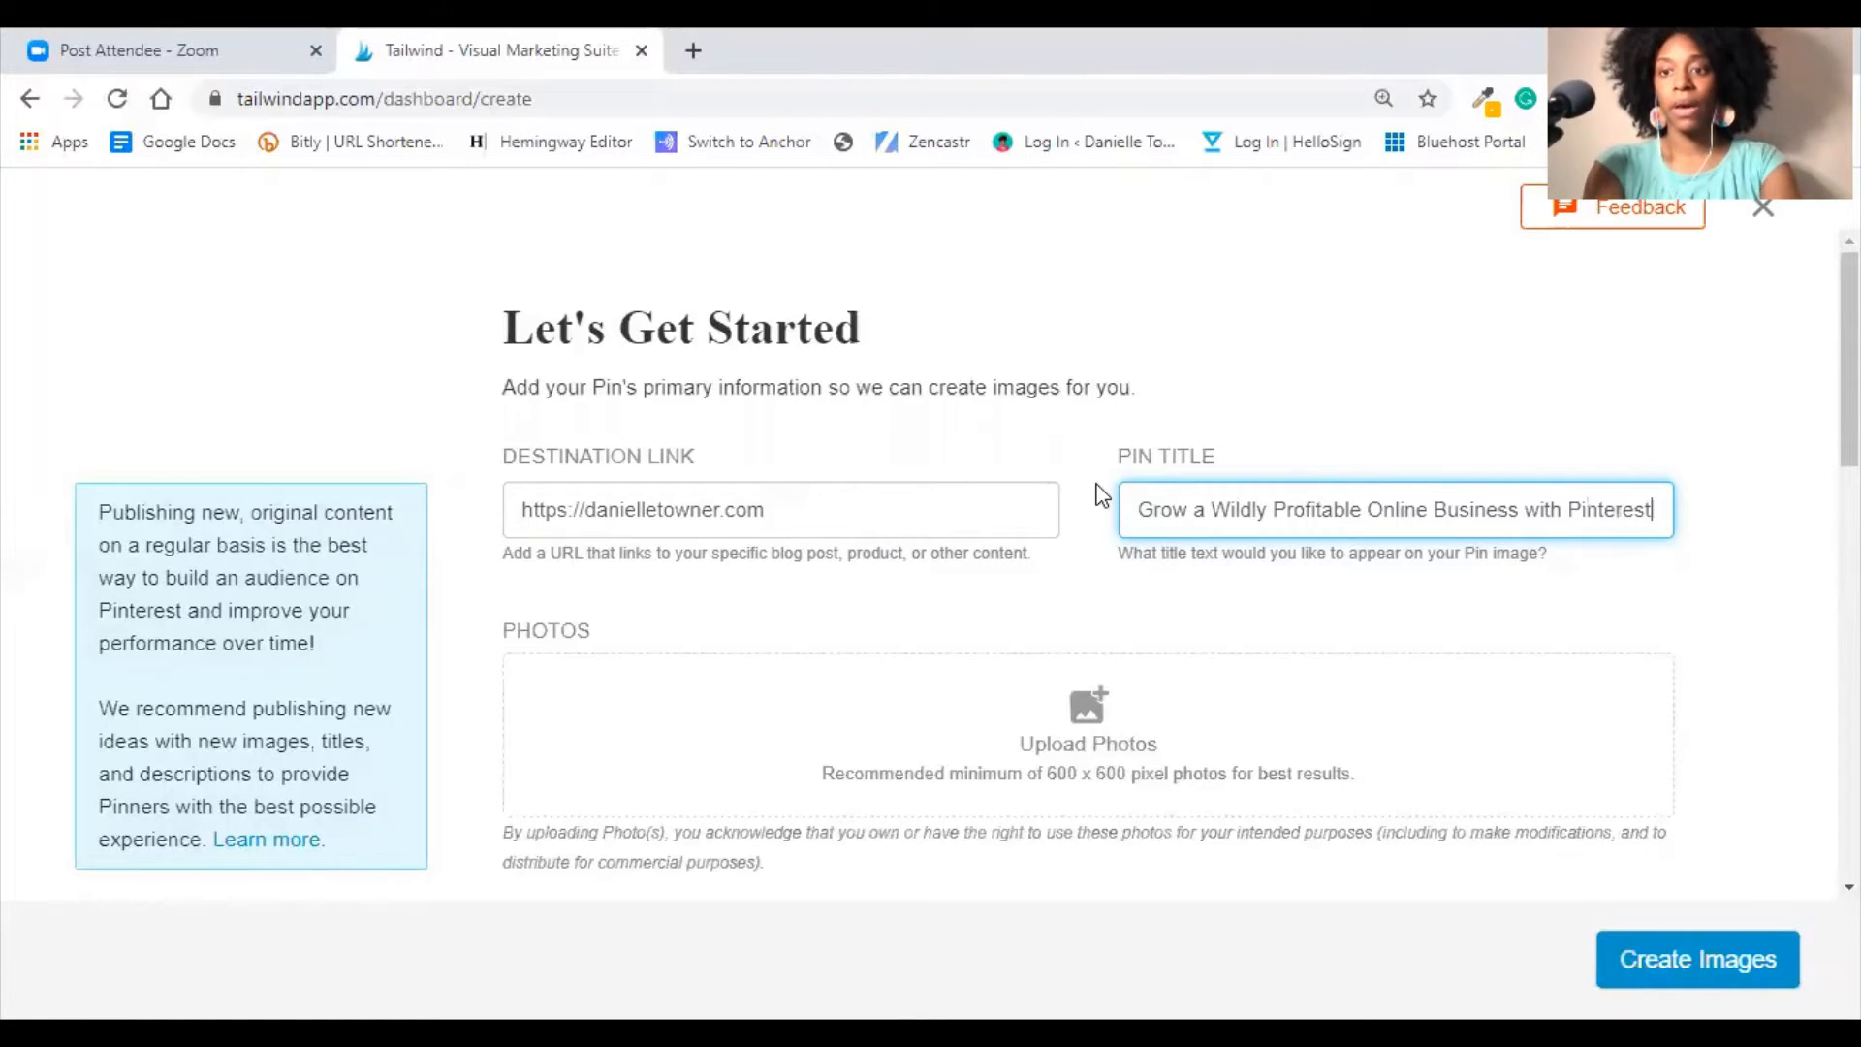
scroll(1102, 495, down, 4)
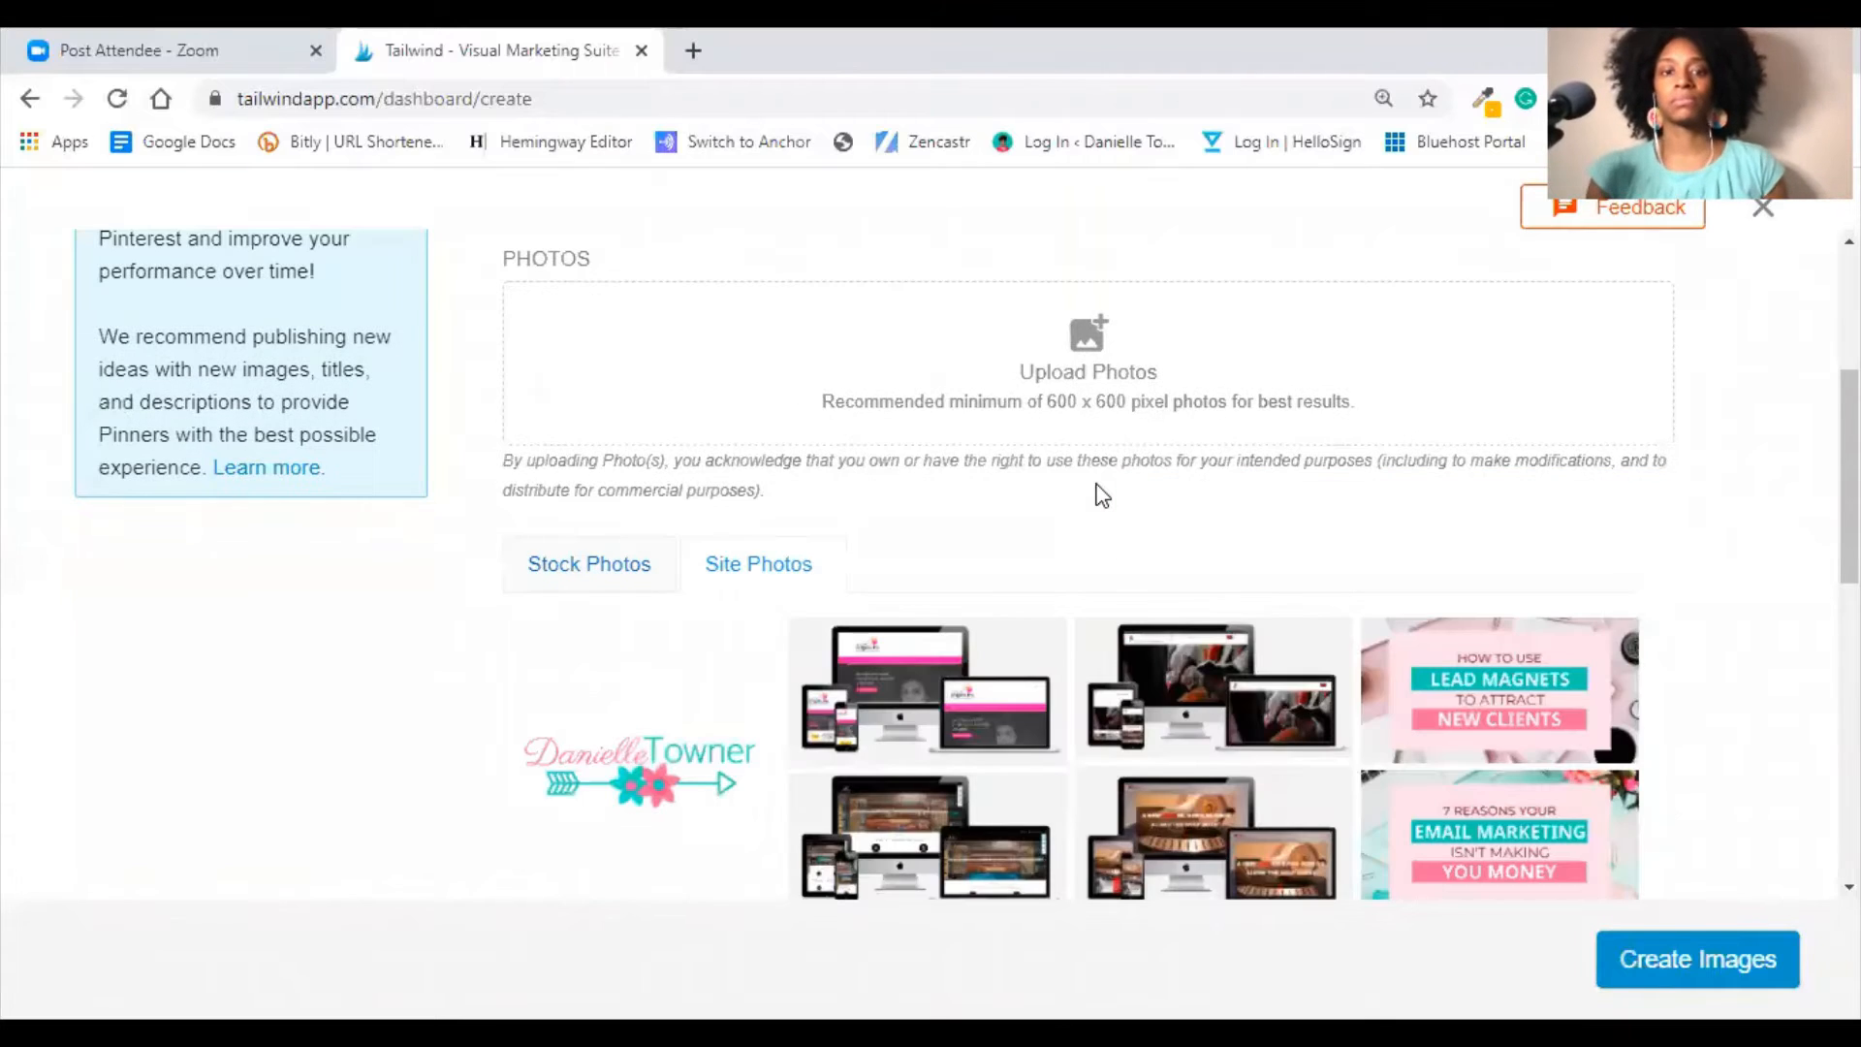
scroll(1124, 380, up, 4)
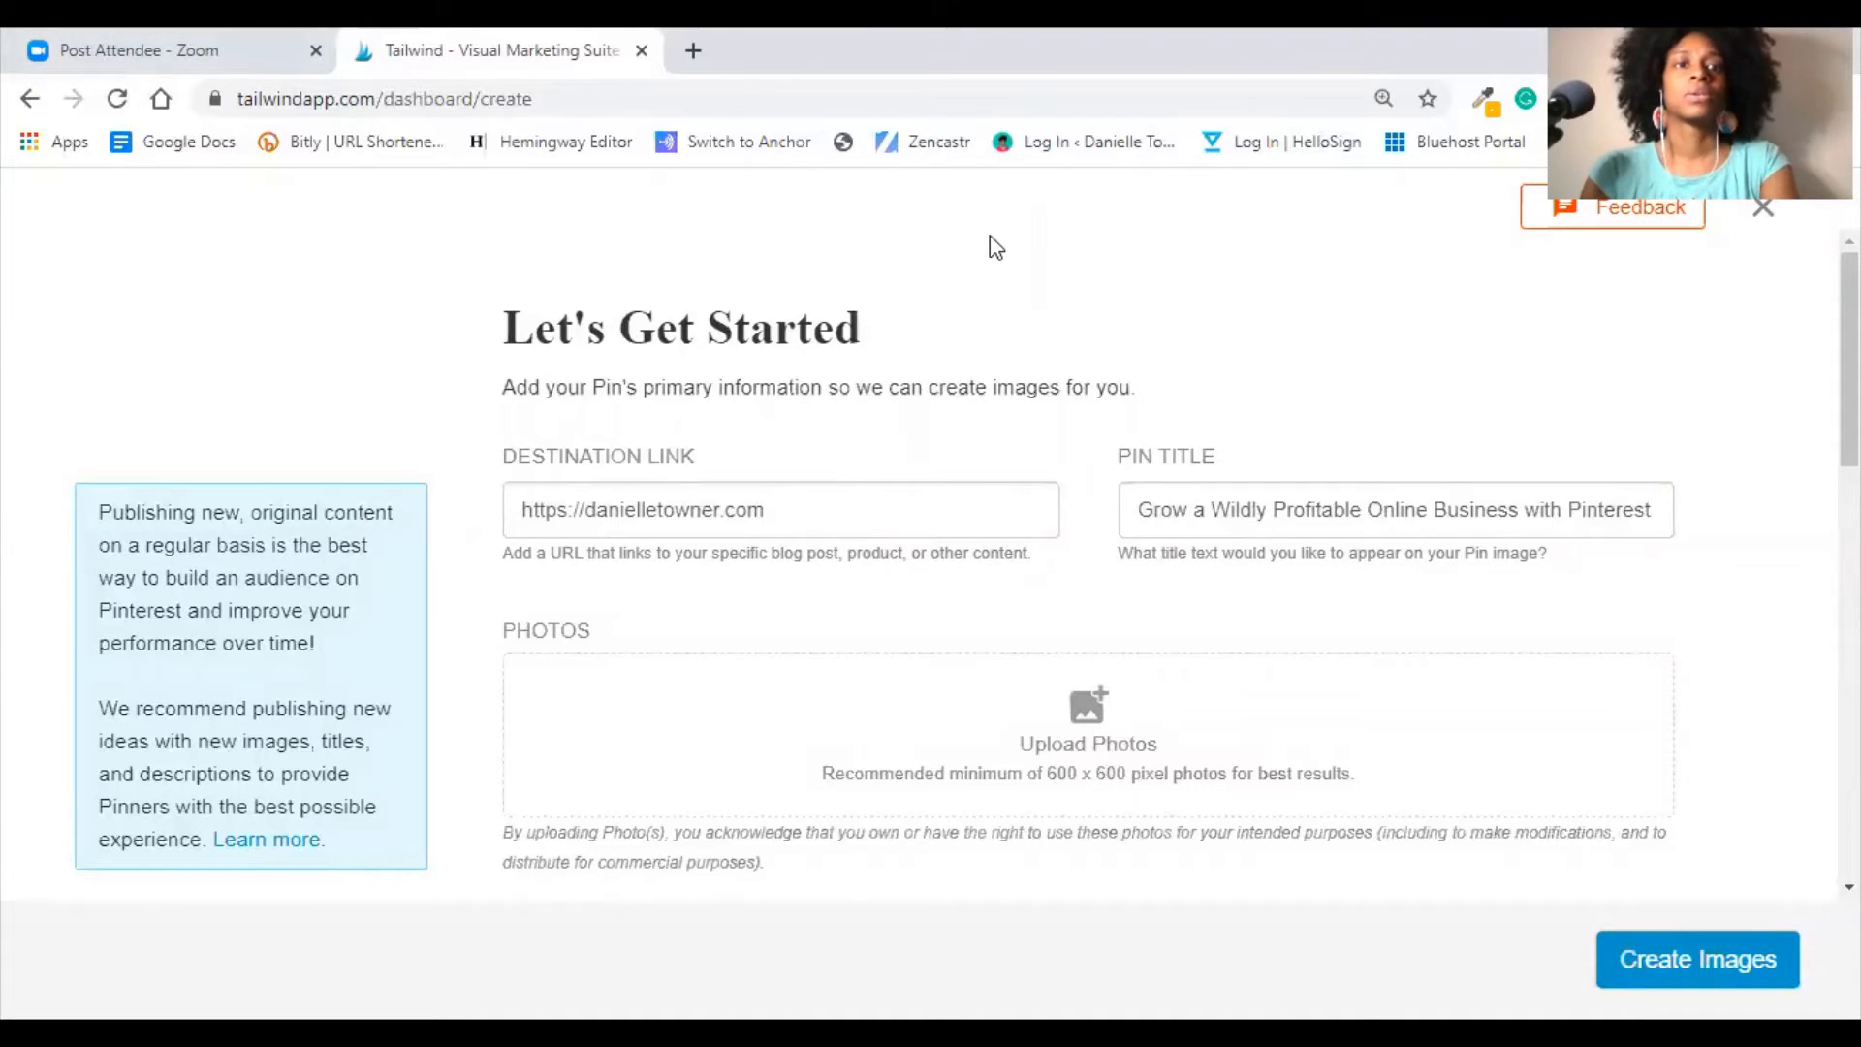
- Open pixabay.com in a new browser tab
key(ctrl+t)
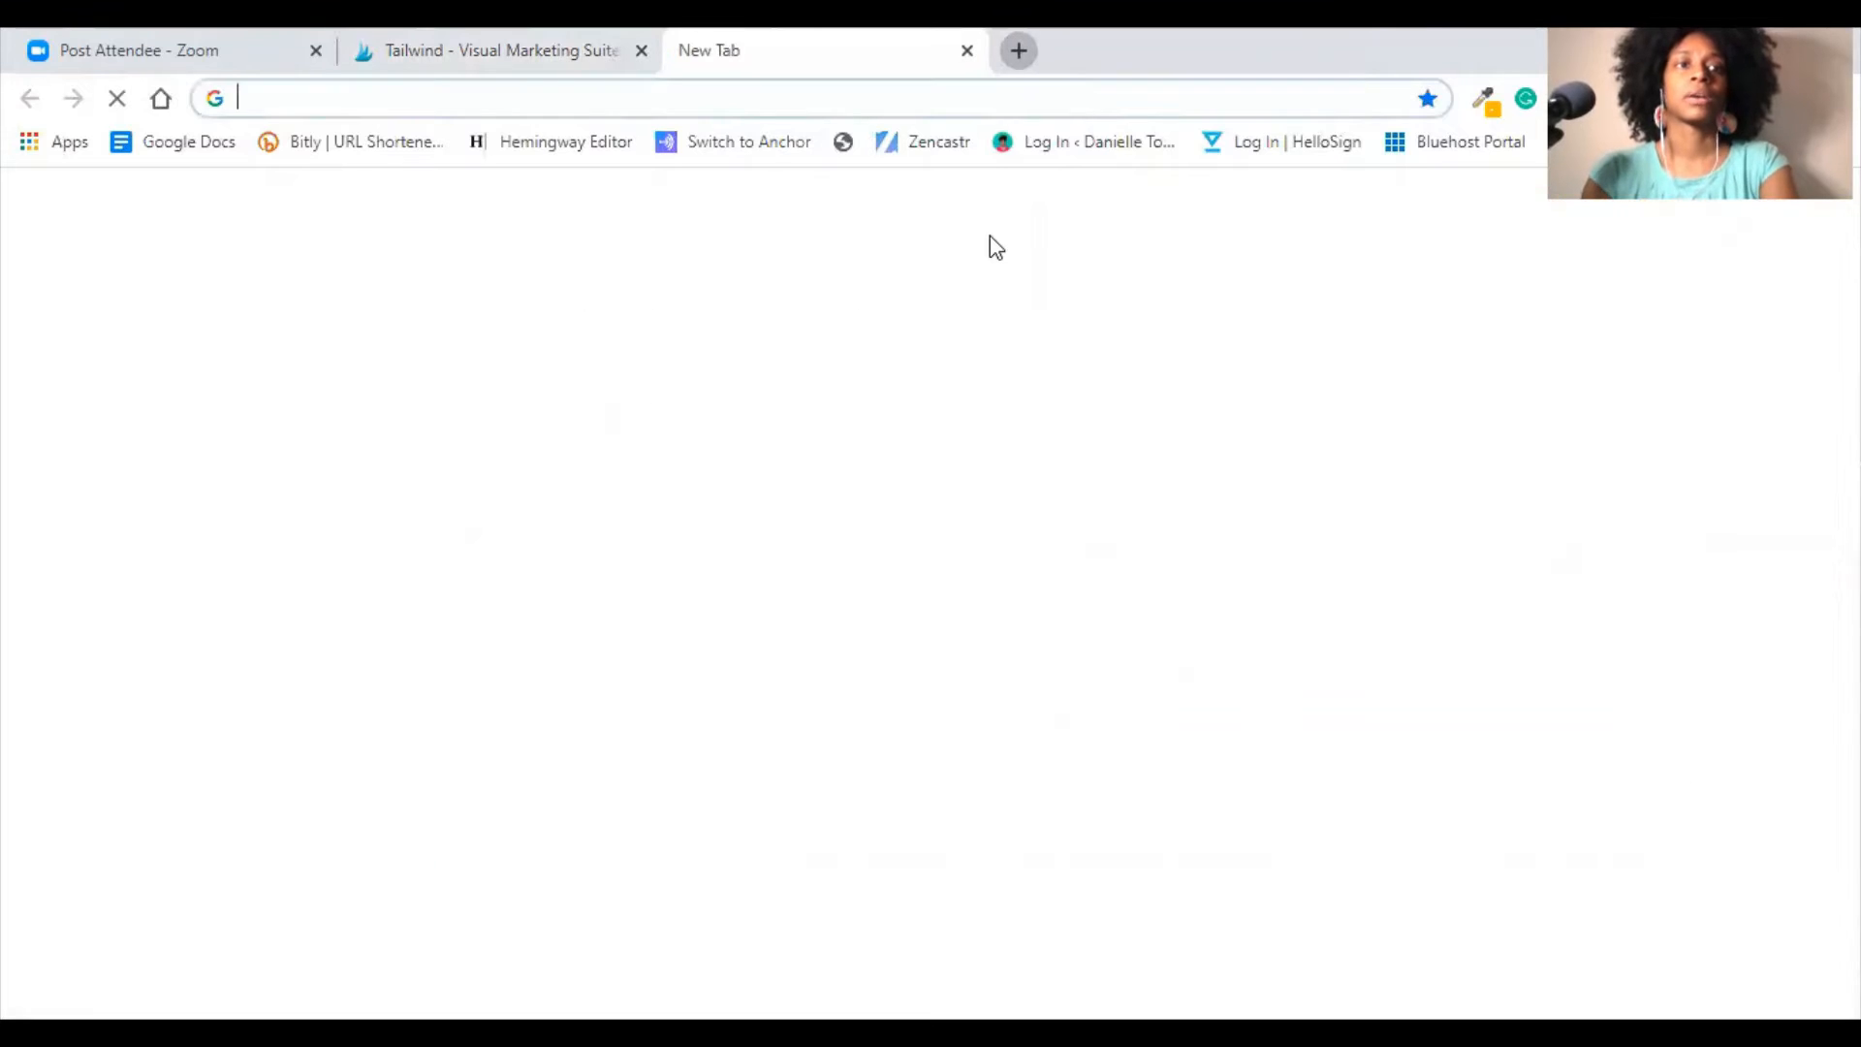
text(pixab)
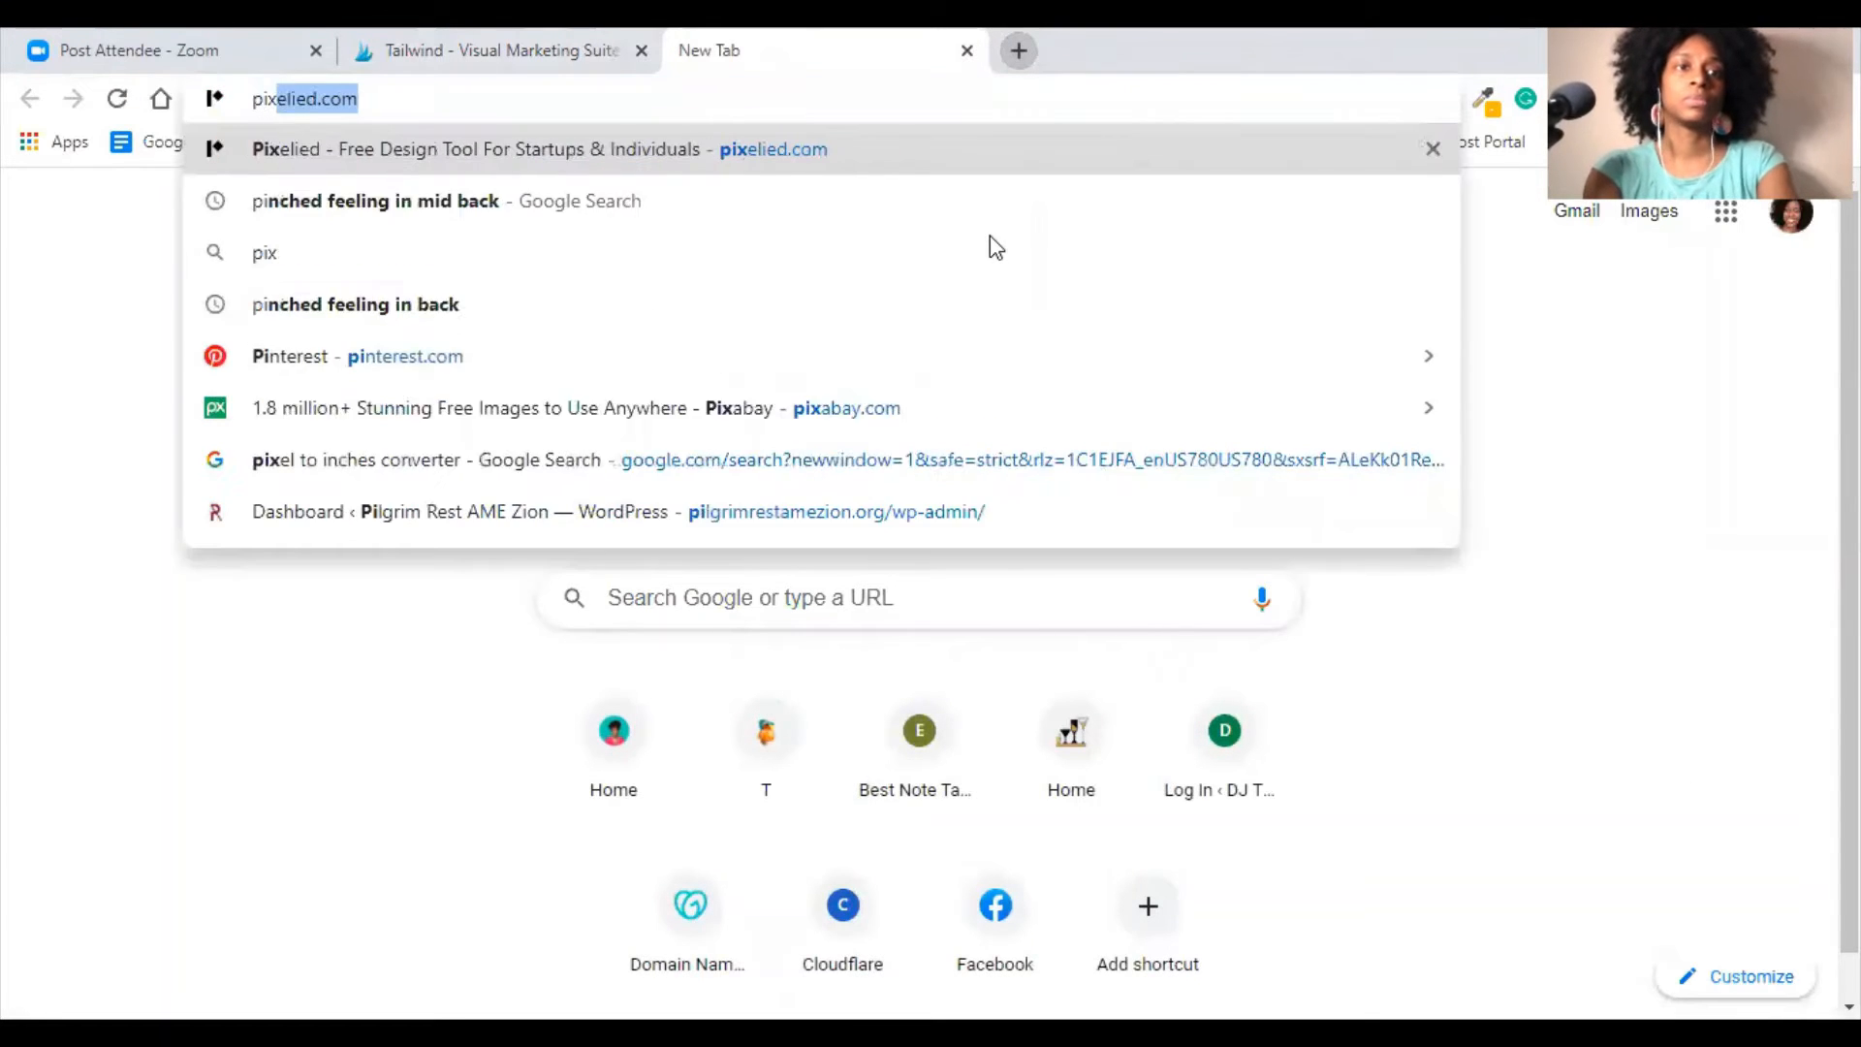
text(ay.com)
key(Return)
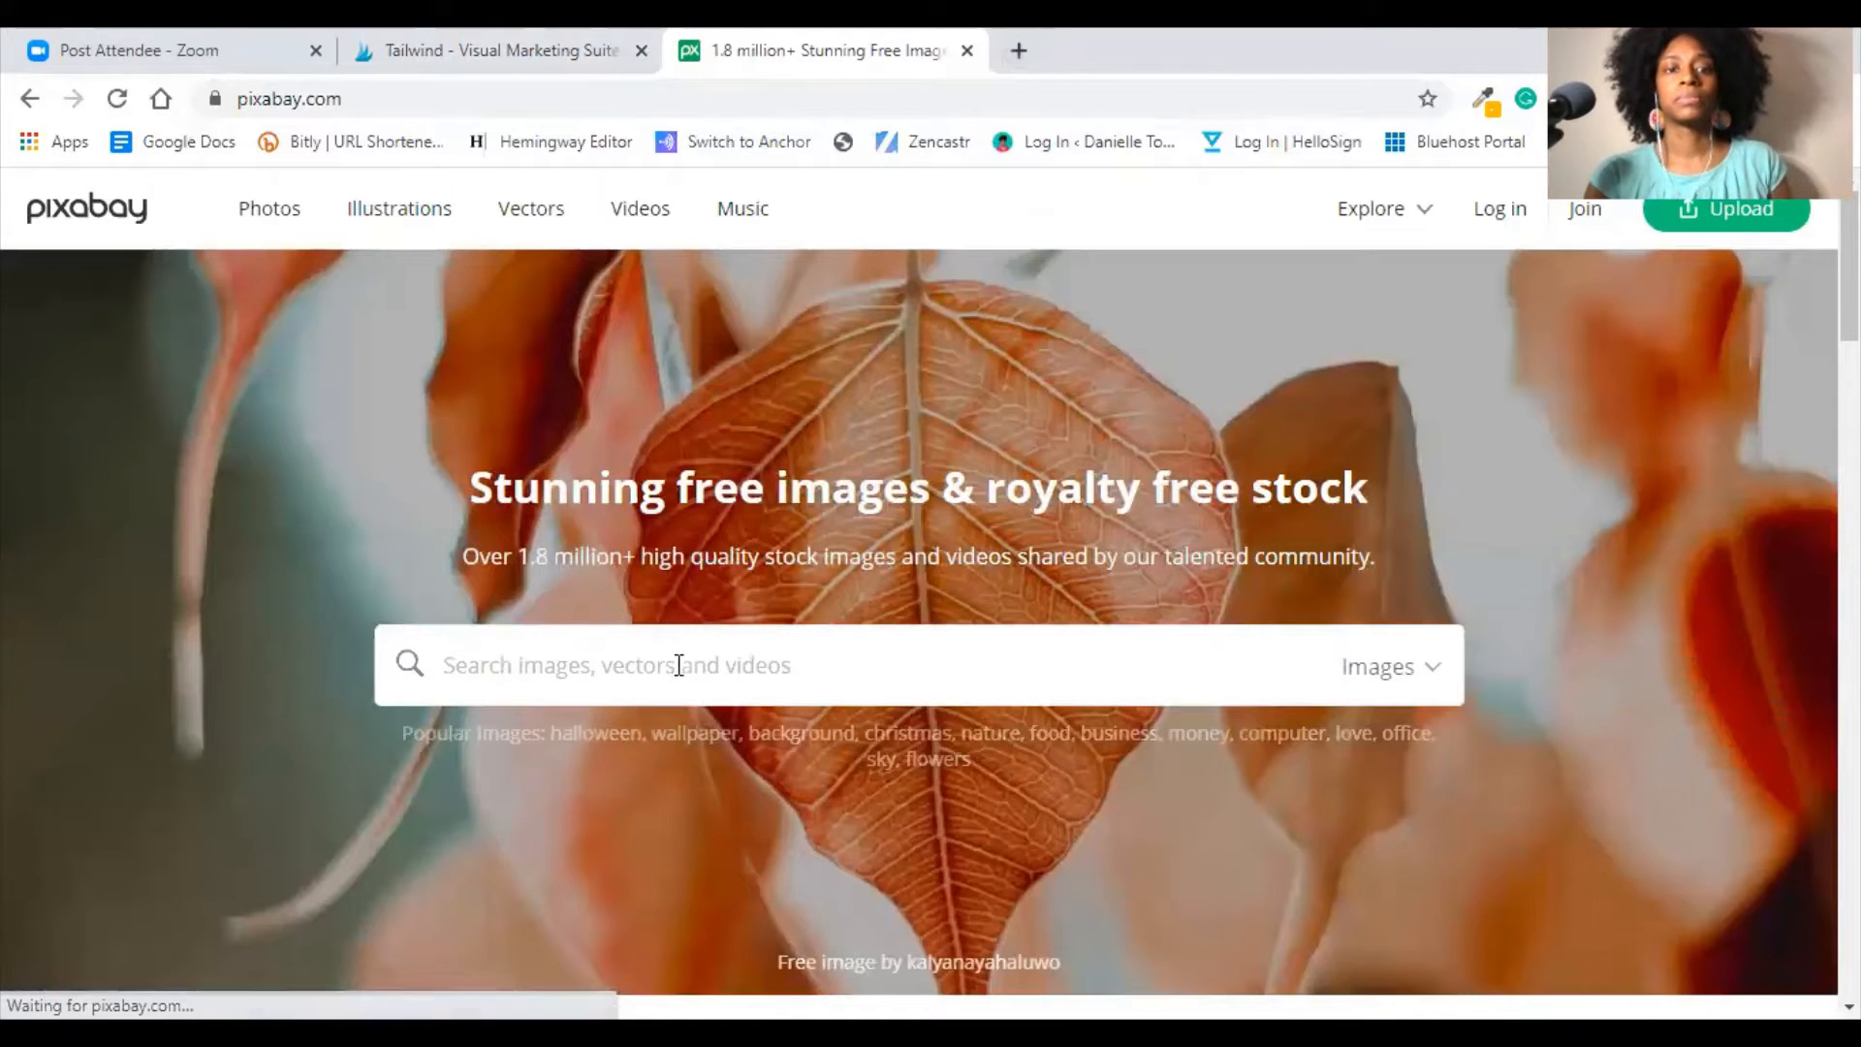
- Search Pixabay's images for "flatlay"
text(flat lay)
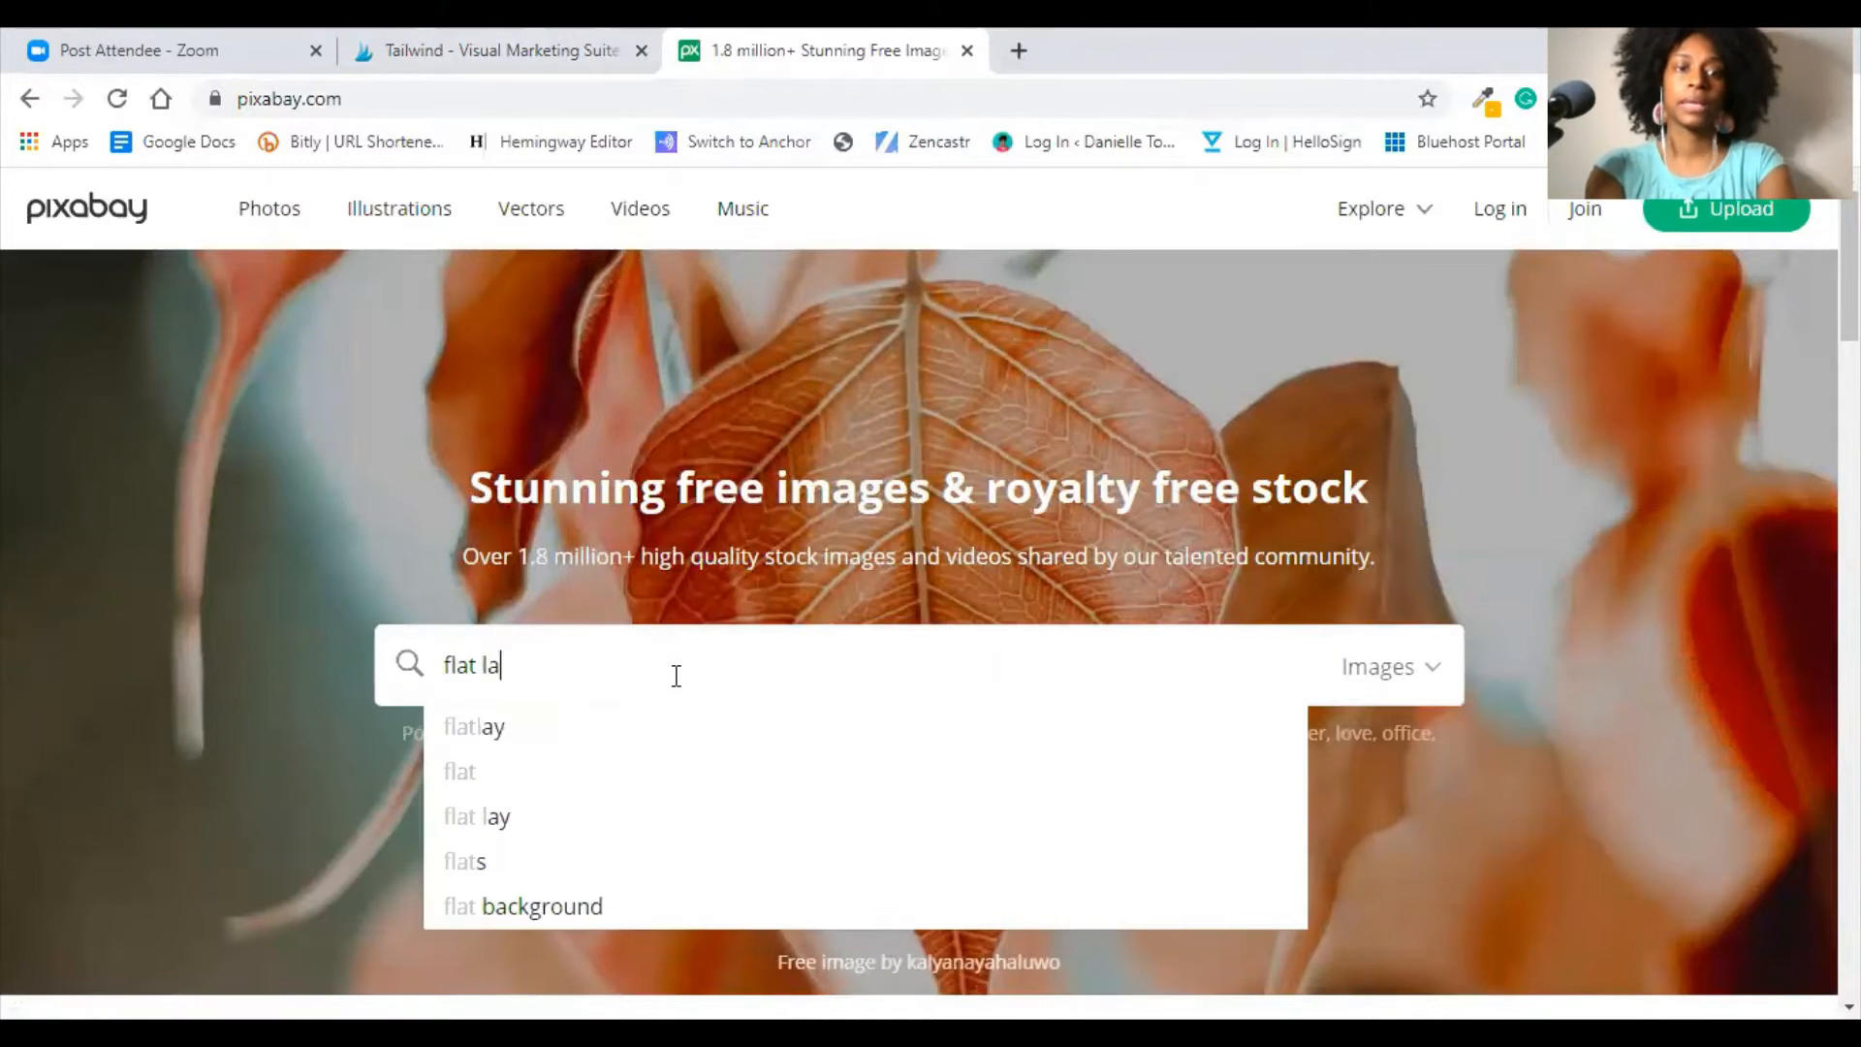
key(BackSpace)
key(BackSpace)
key(BackSpace)
key(BackSpace)
text(lay)
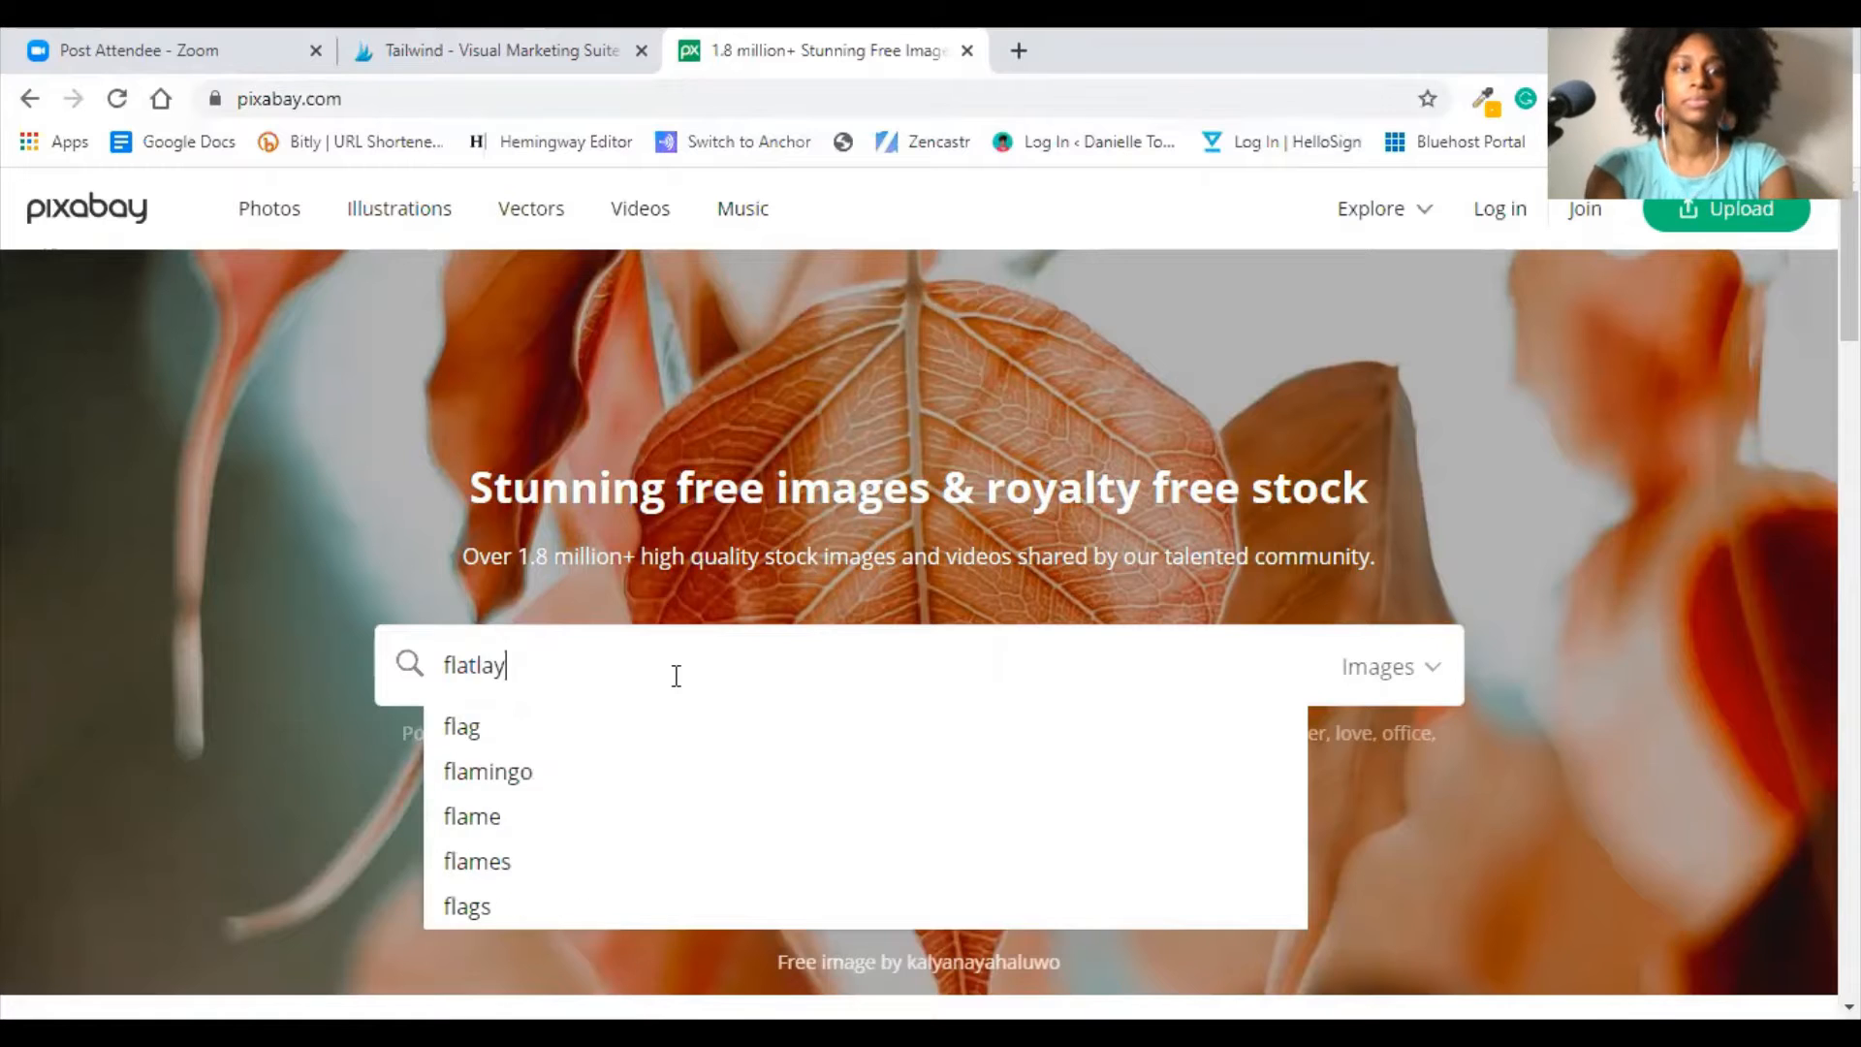
key(Return)
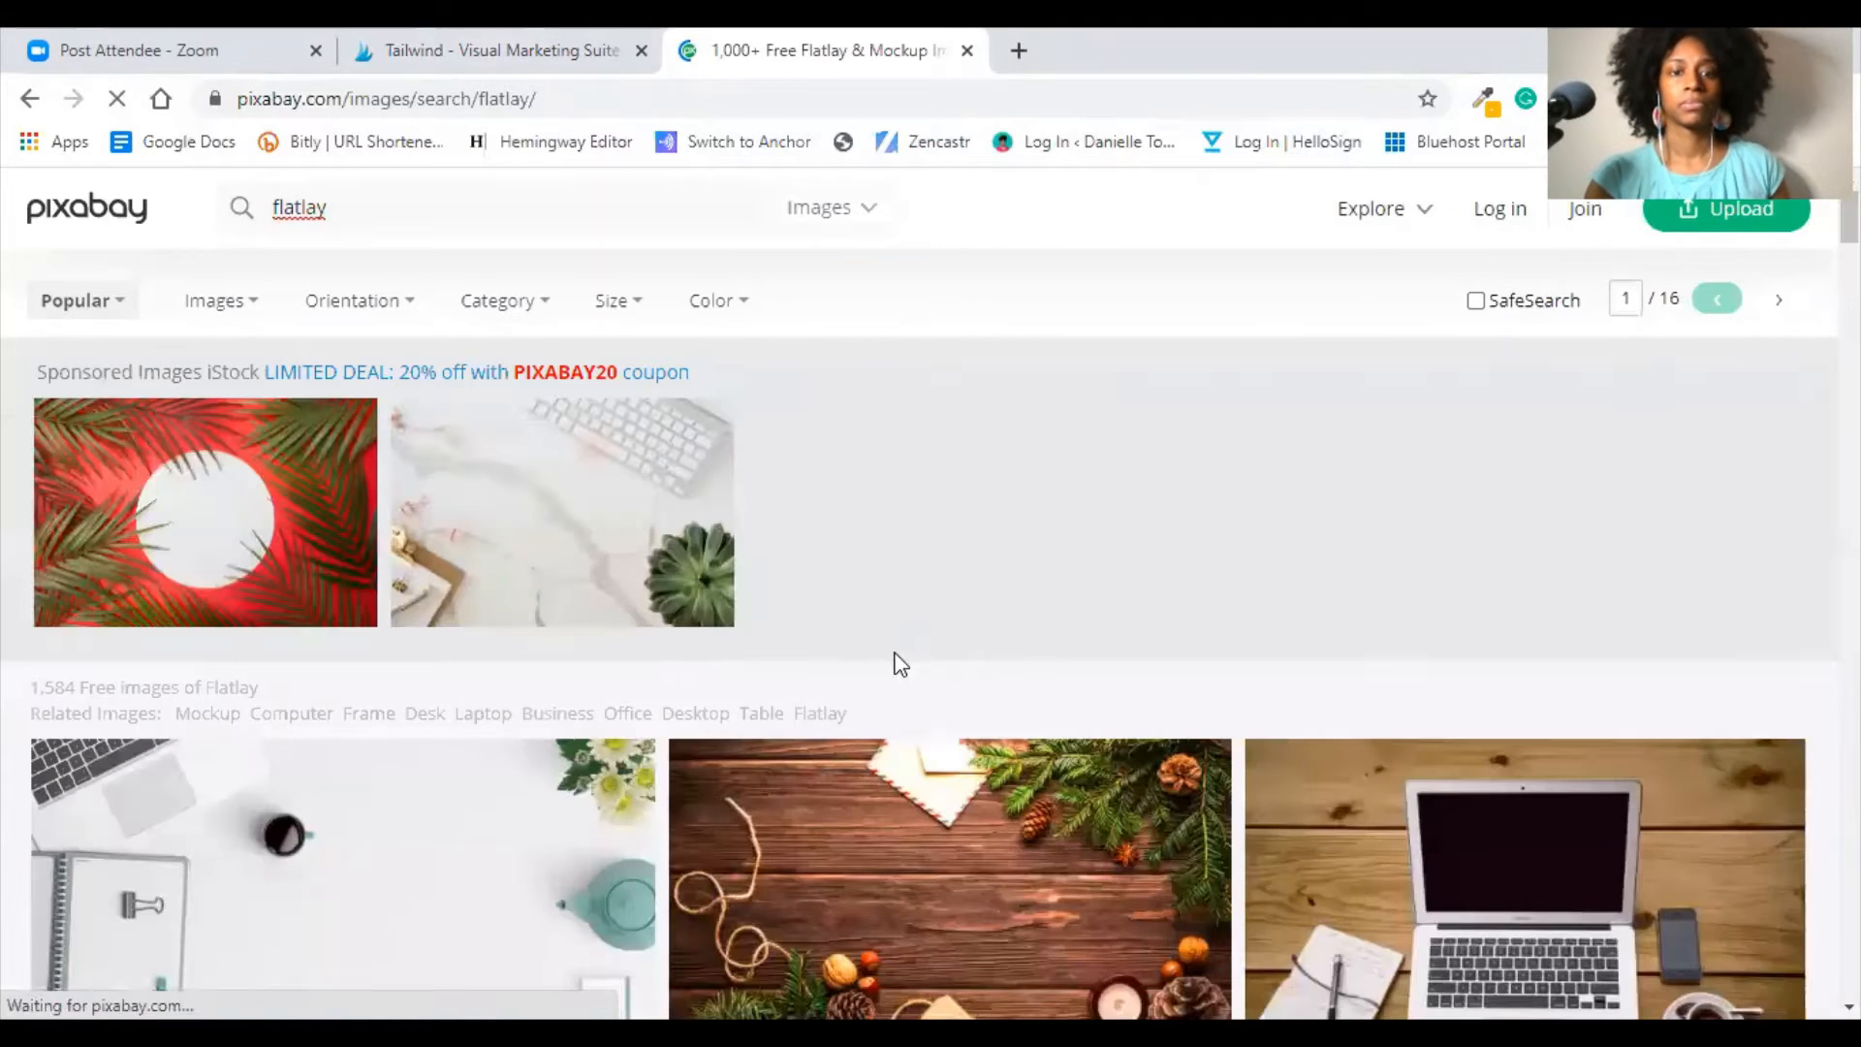
- Open the white desktop flatlay photo with glasses, gold pens, paper clips and a polka-dot notebook
scroll(894, 657, down, 3)
scroll(897, 667, down, 2)
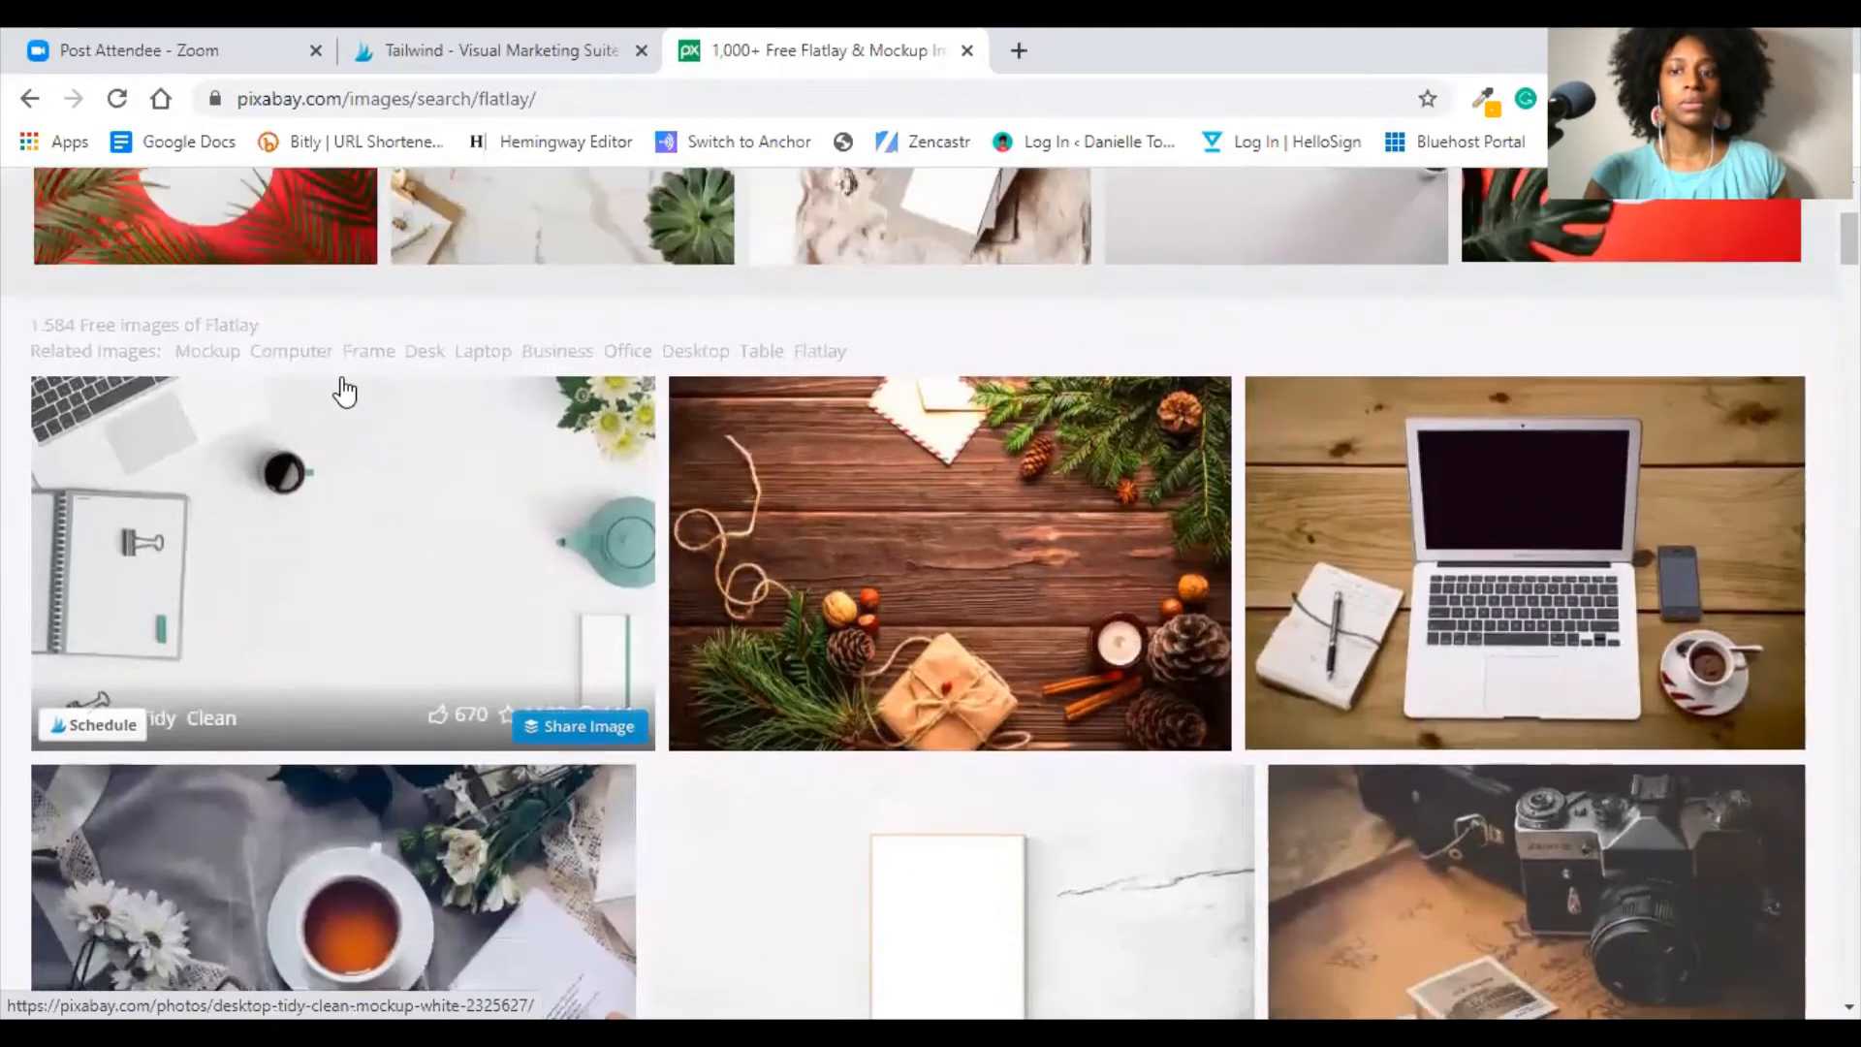
scroll(344, 392, down, 7)
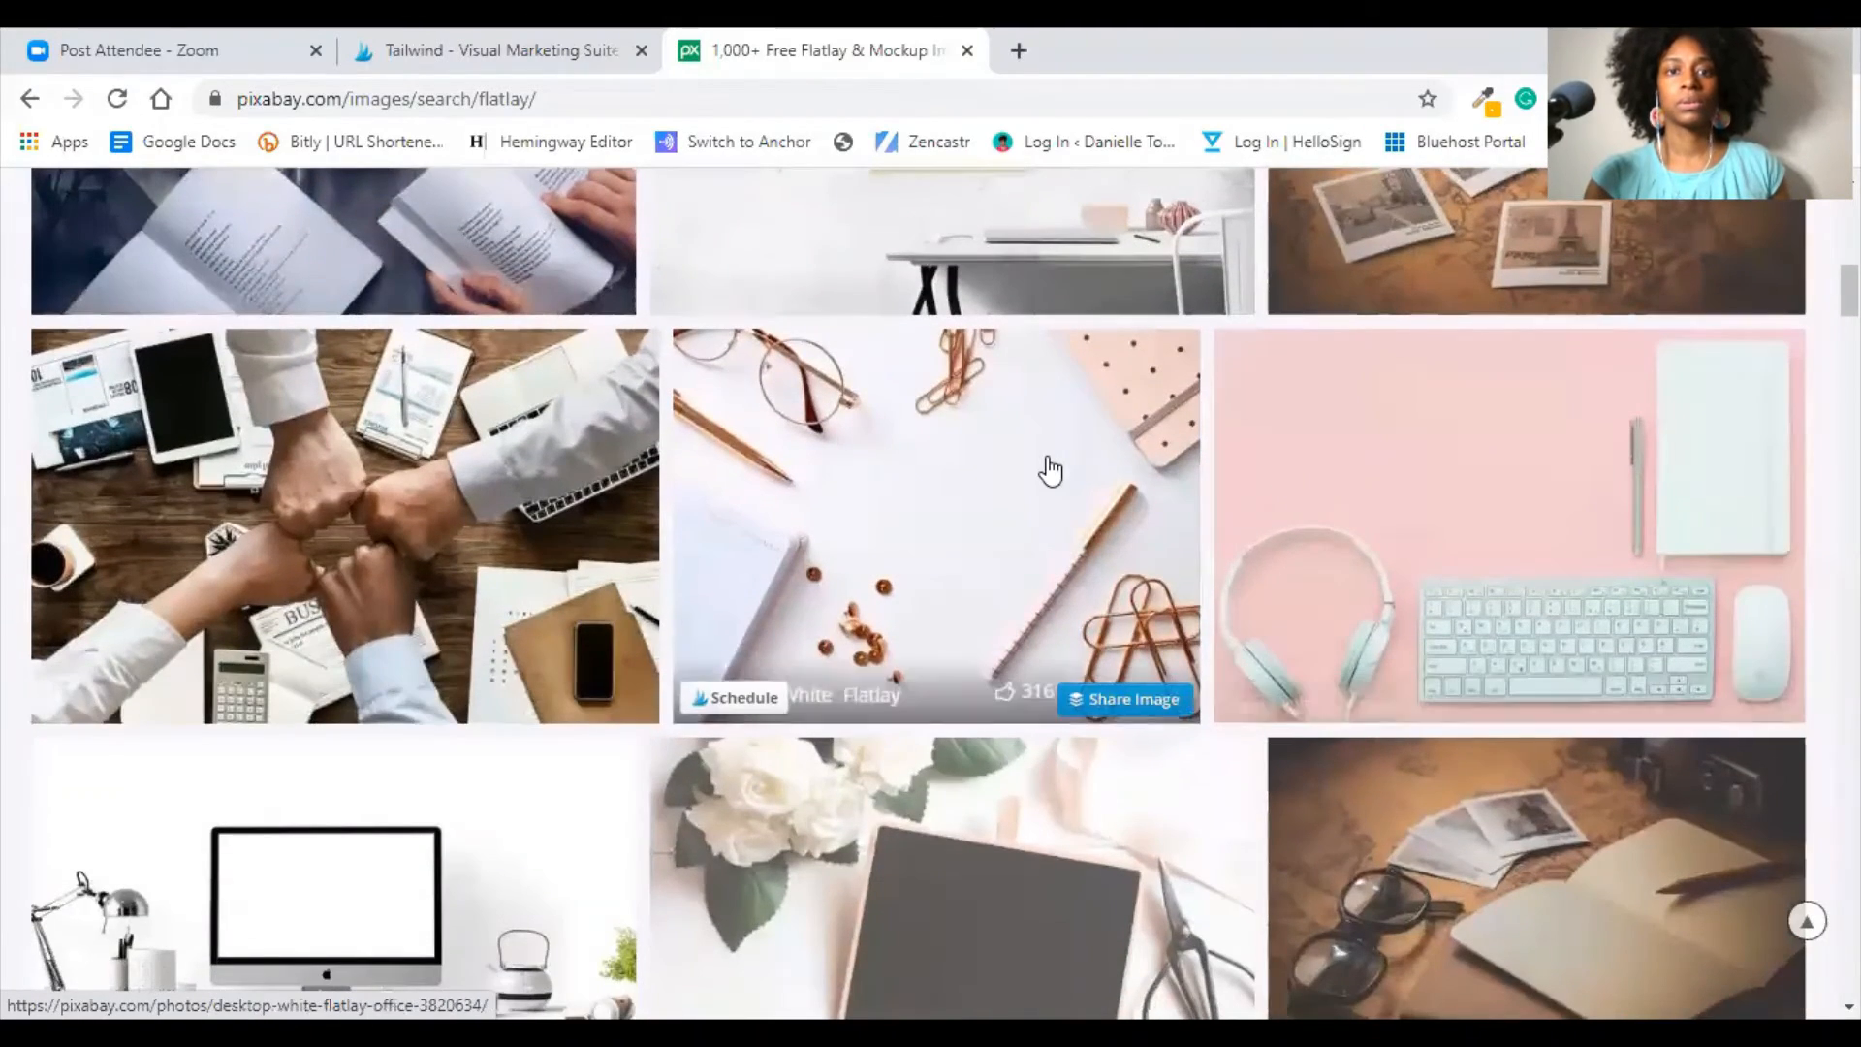
click(1049, 471)
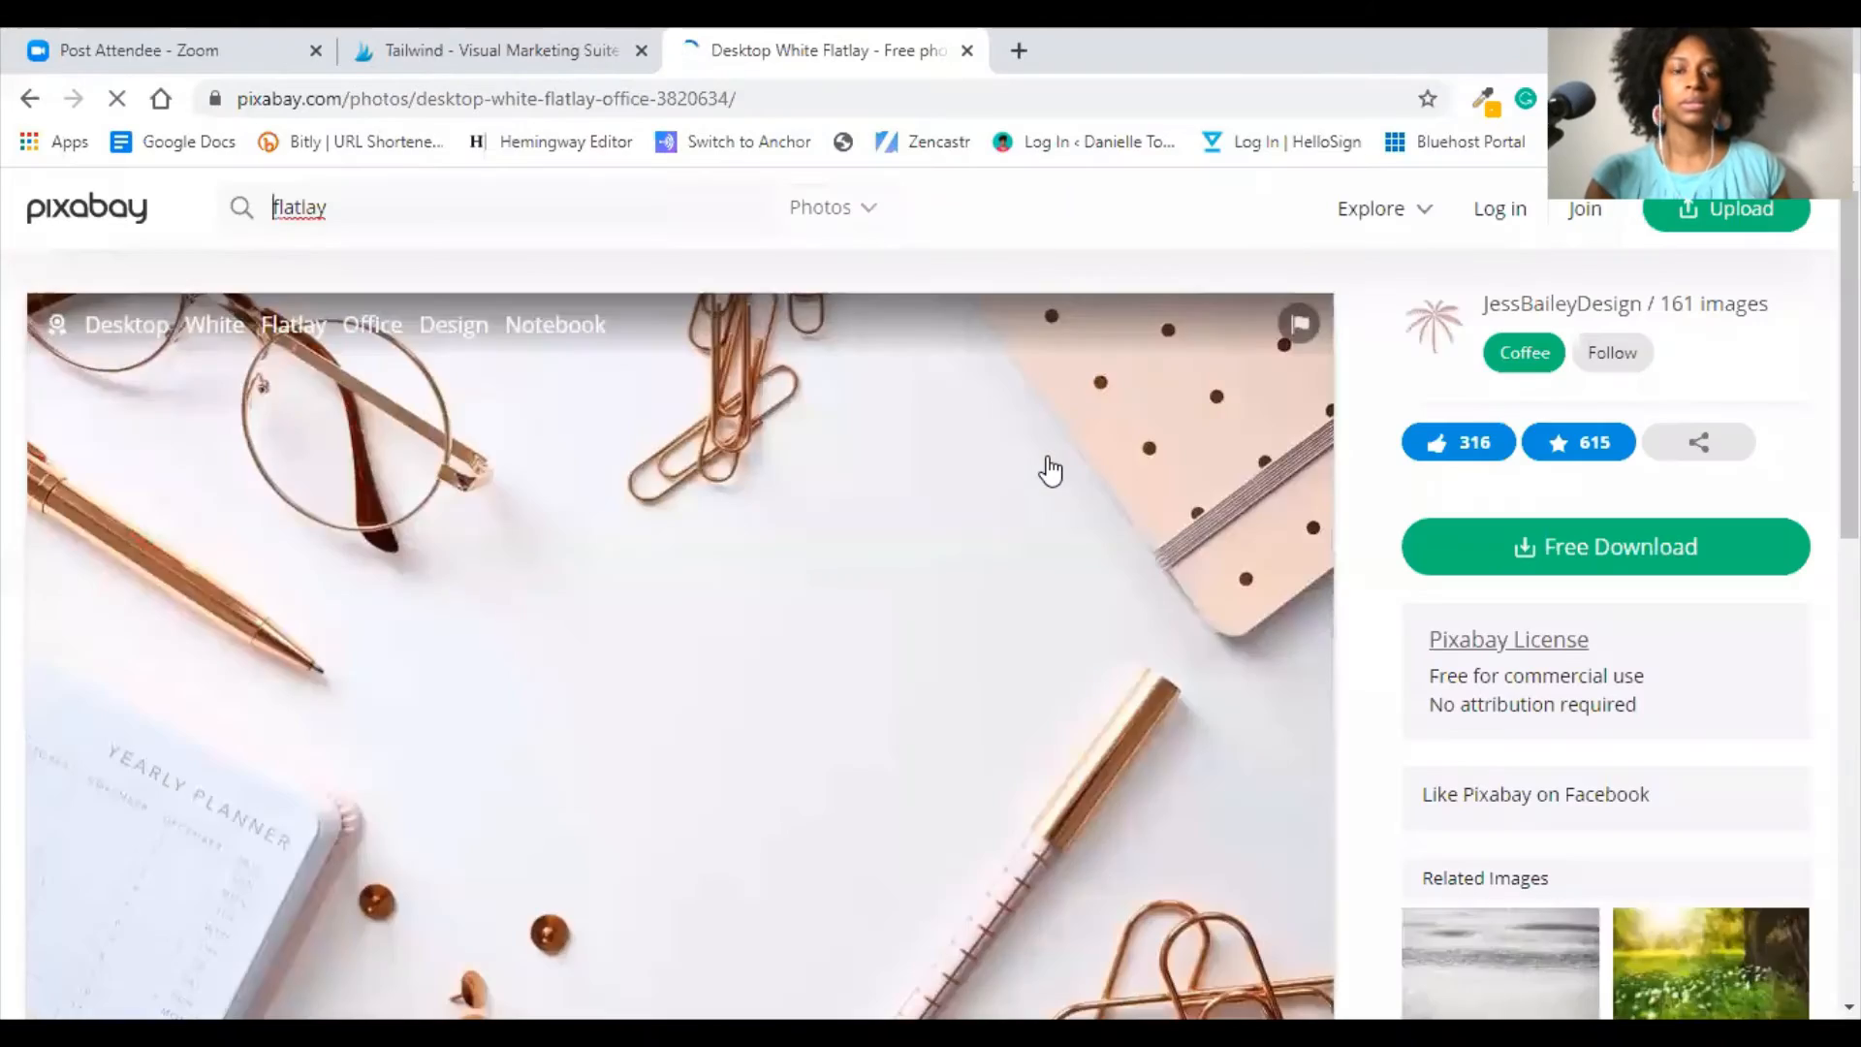
- Browse the other flatlay search results and reopen the white desktop photo with glasses, gold pens and paper clips
click(30, 98)
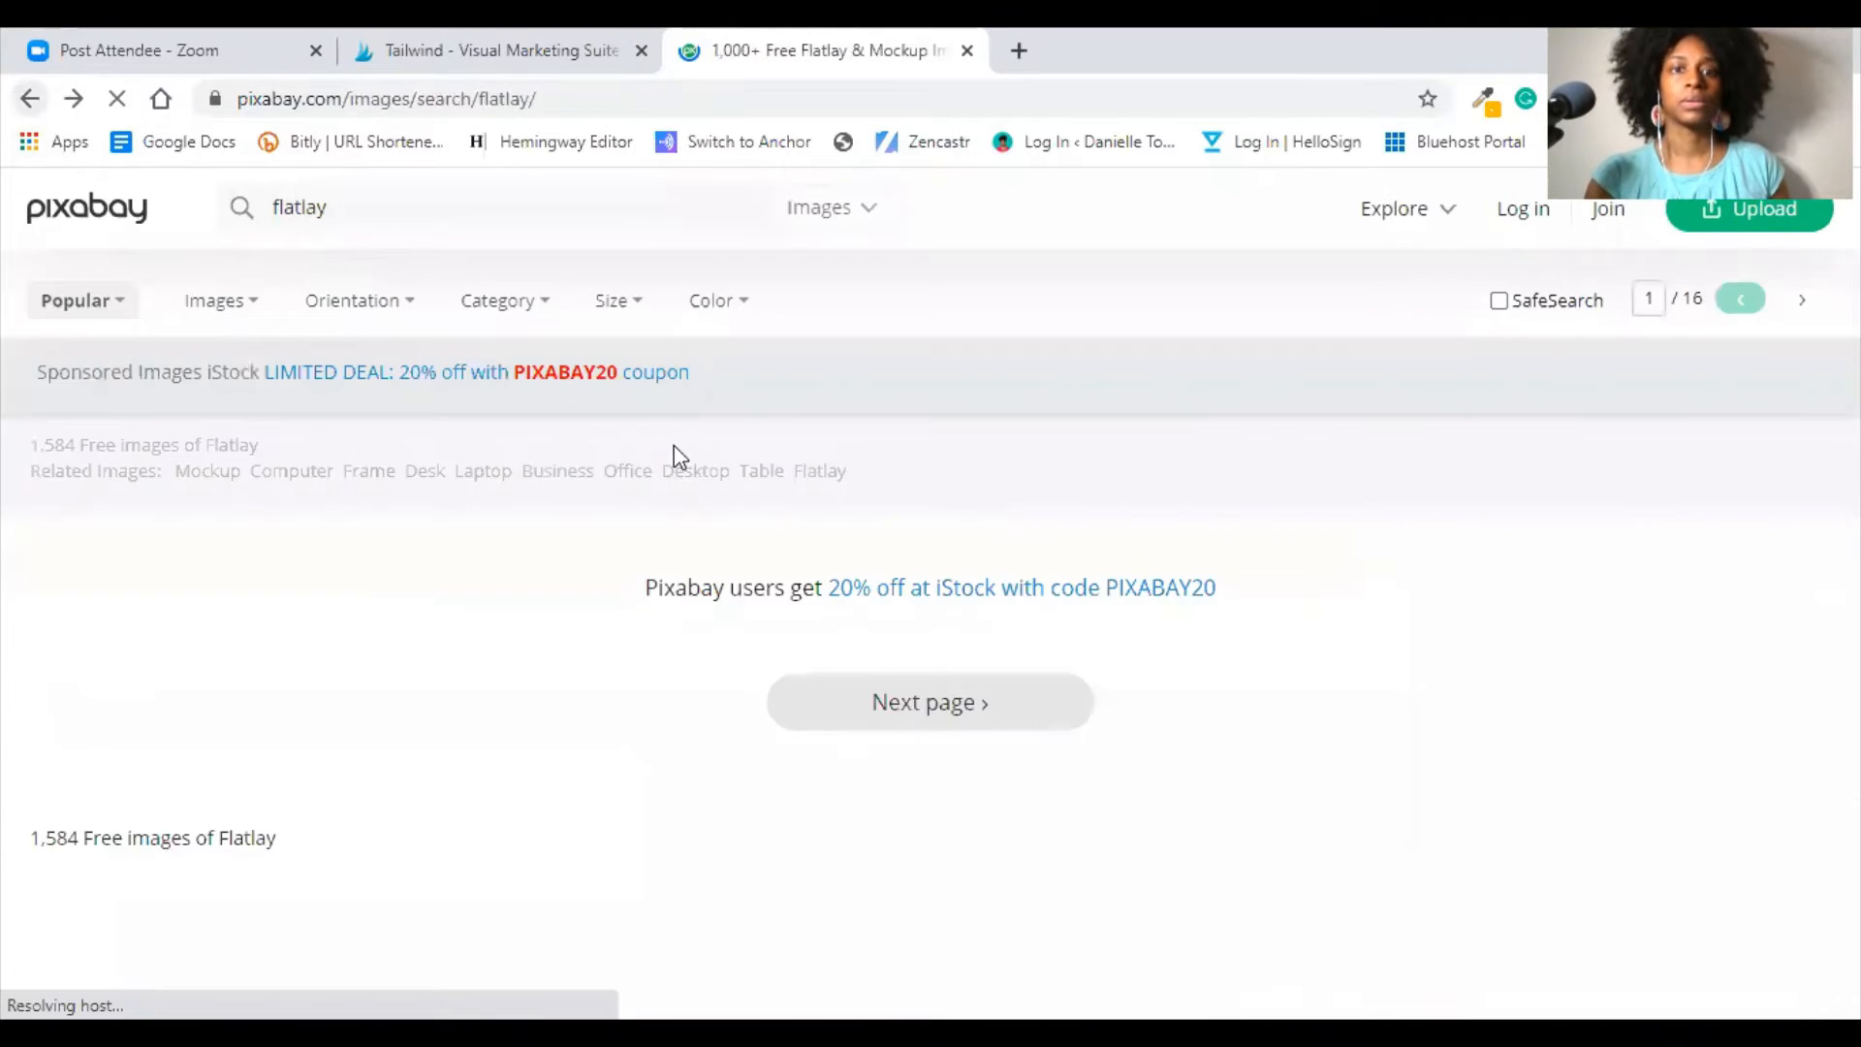
scroll(888, 626, down, 3)
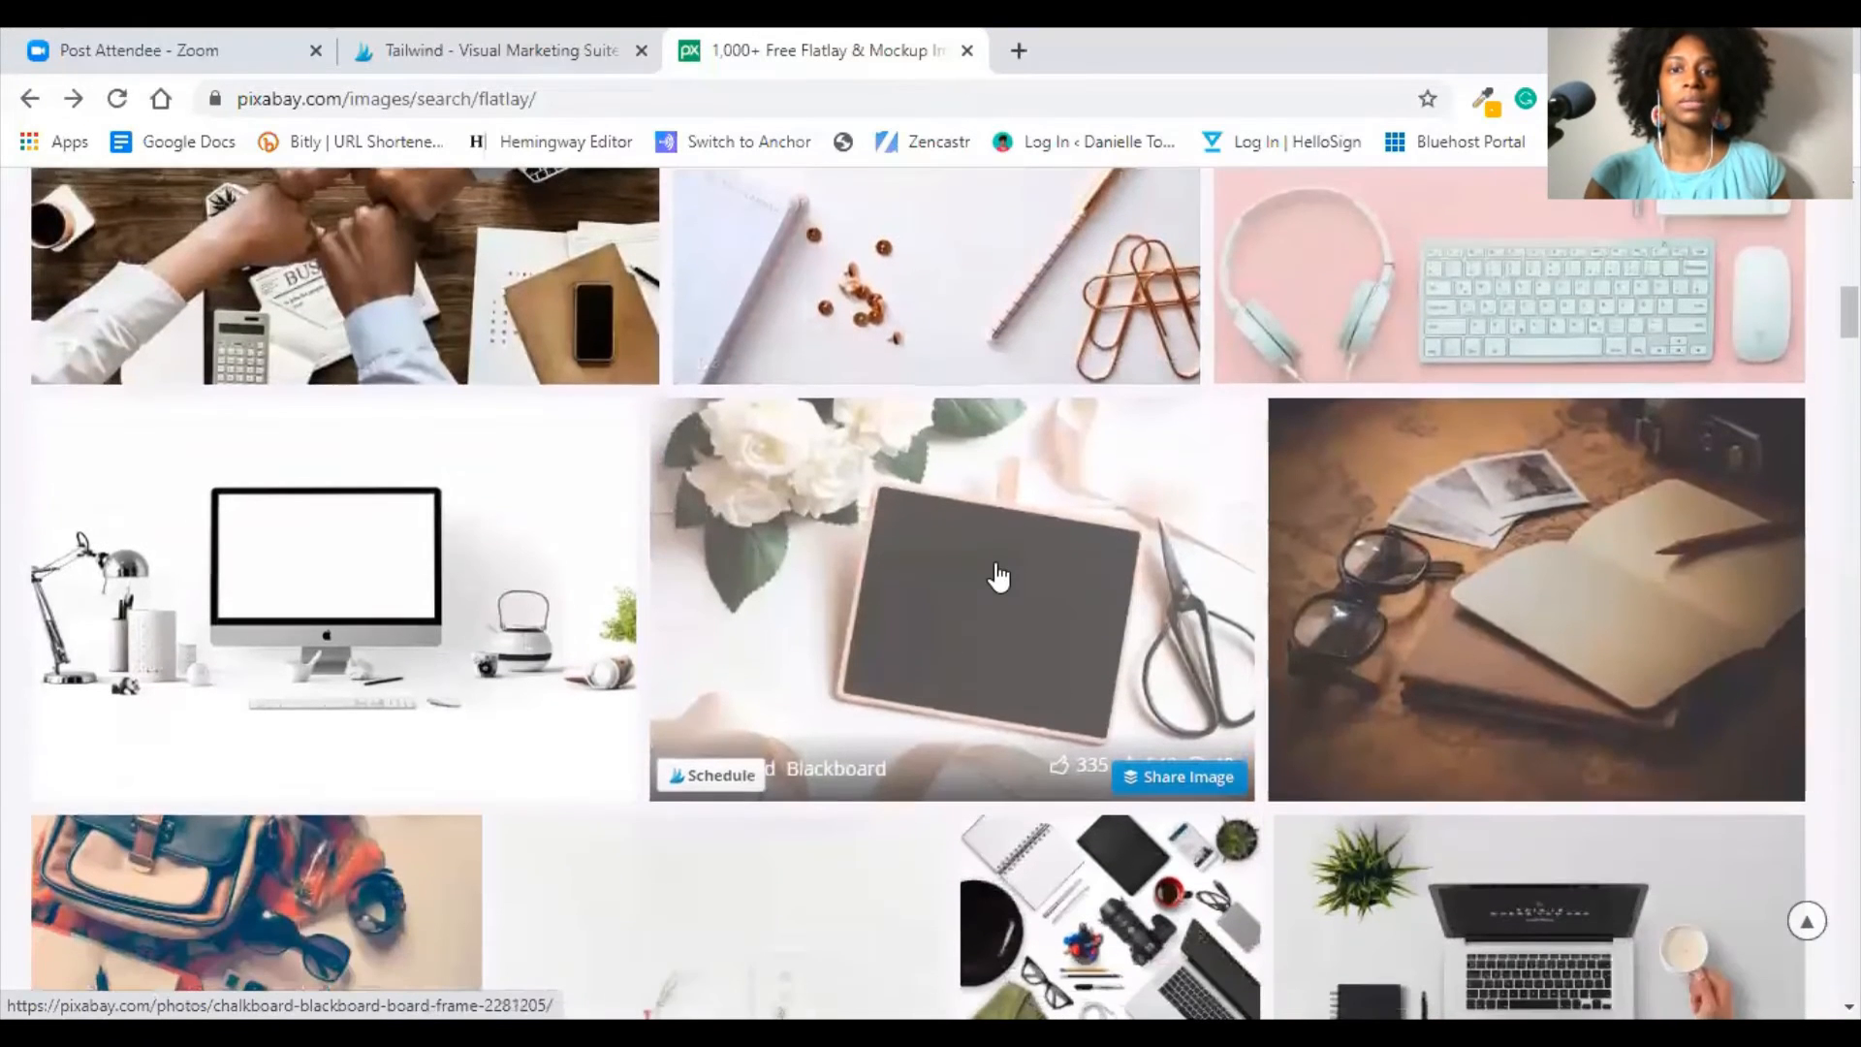
scroll(998, 577, down, 8)
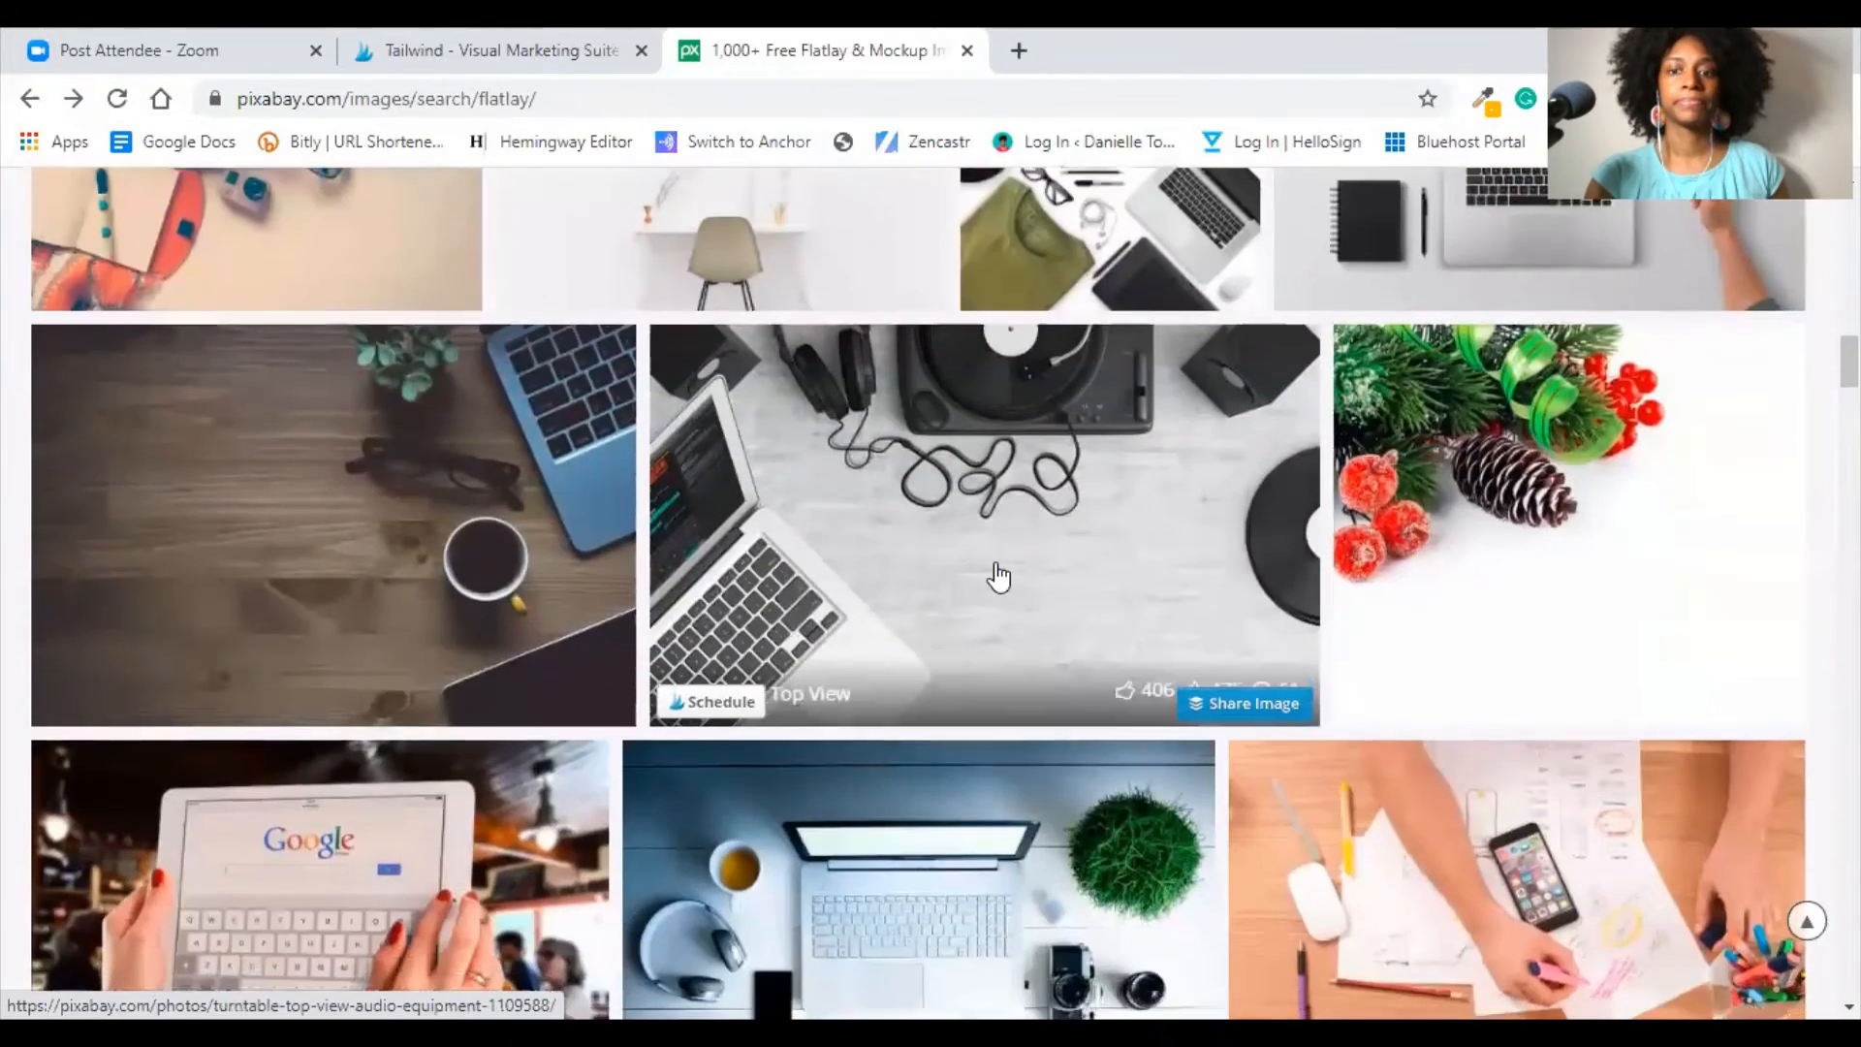
scroll(998, 577, down, 3)
scroll(998, 576, up, 12)
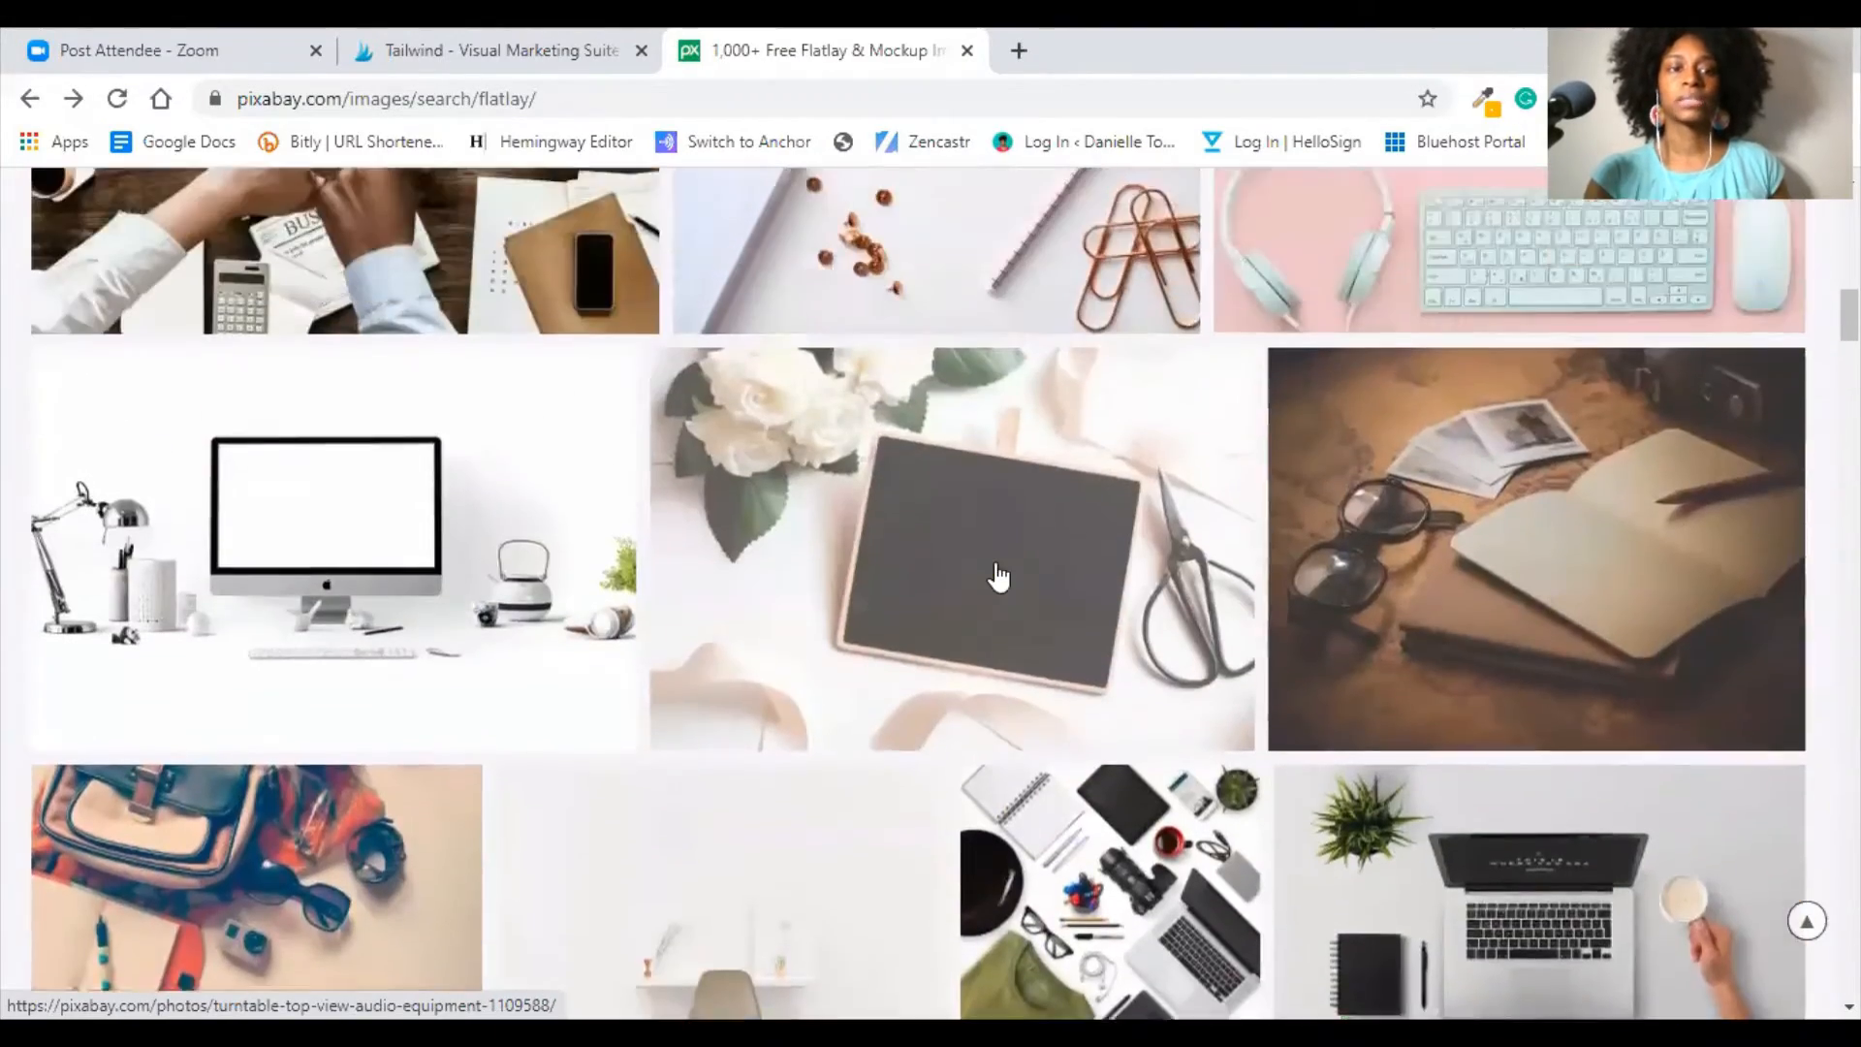
scroll(998, 577, up, 5)
scroll(998, 574, down, 2)
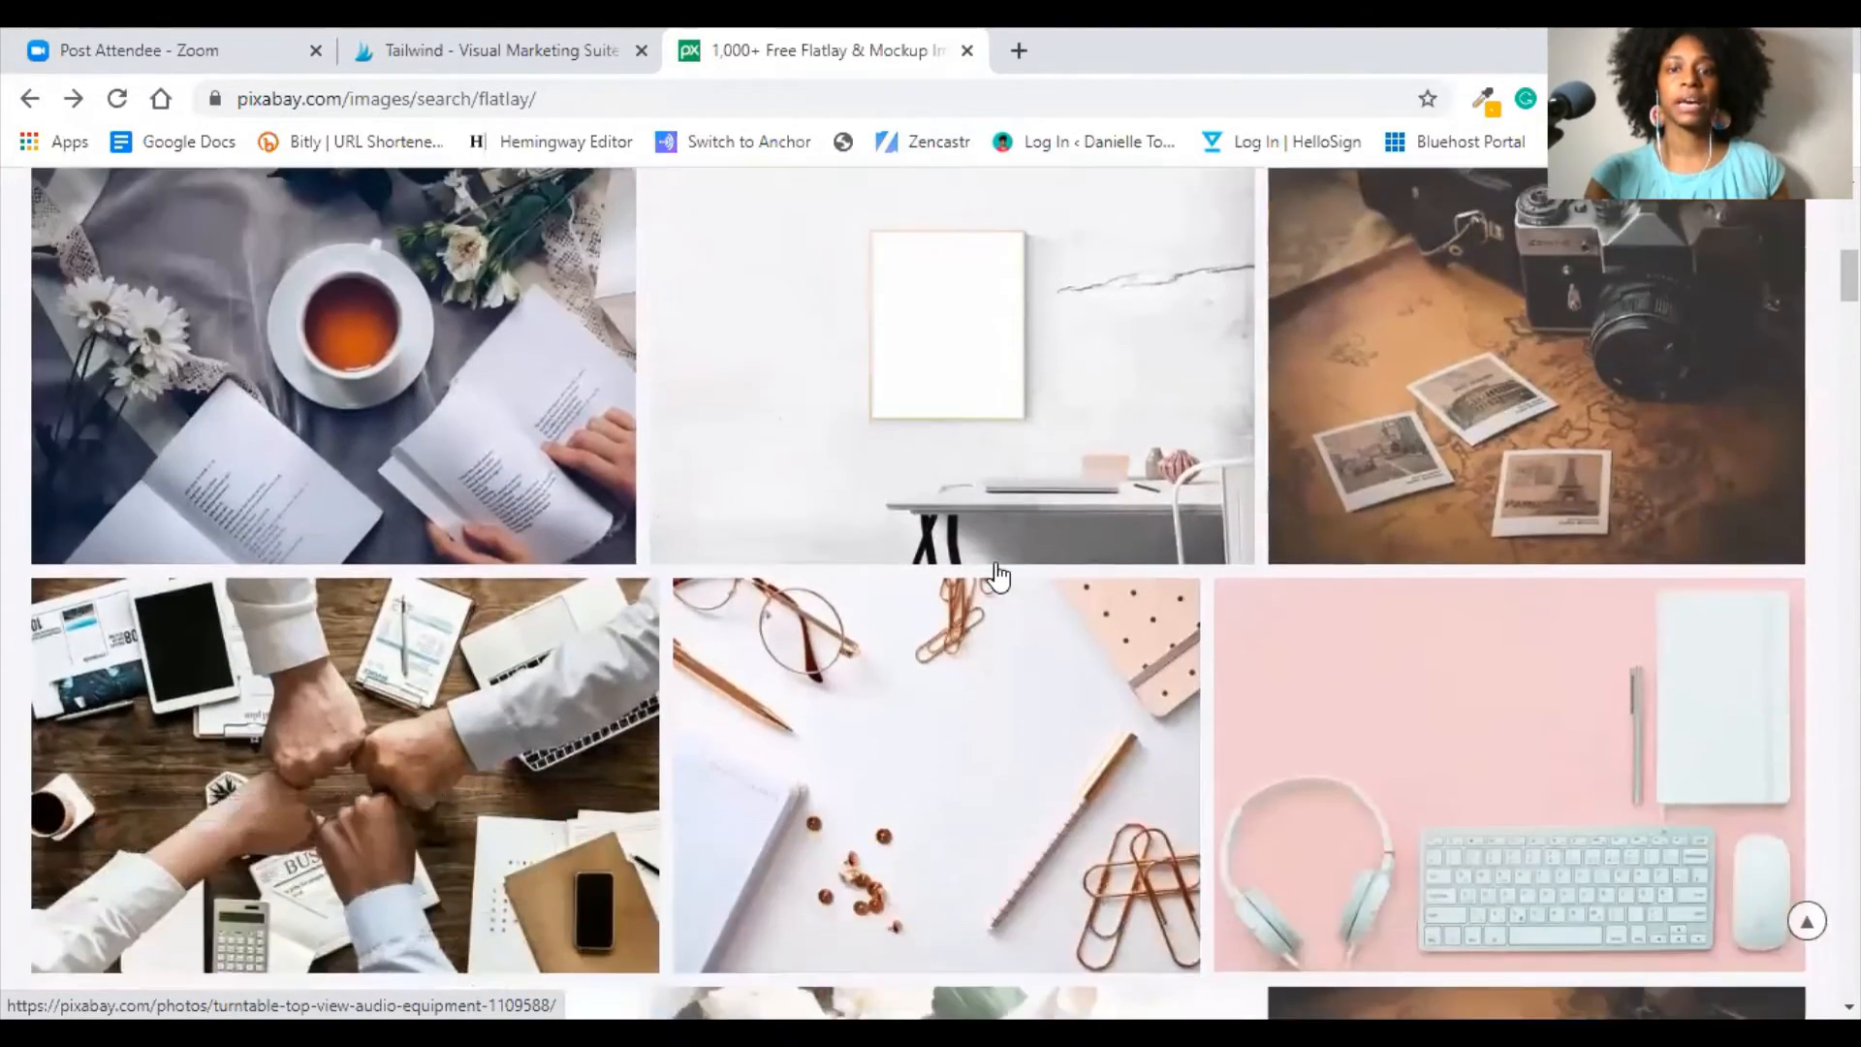
click(982, 708)
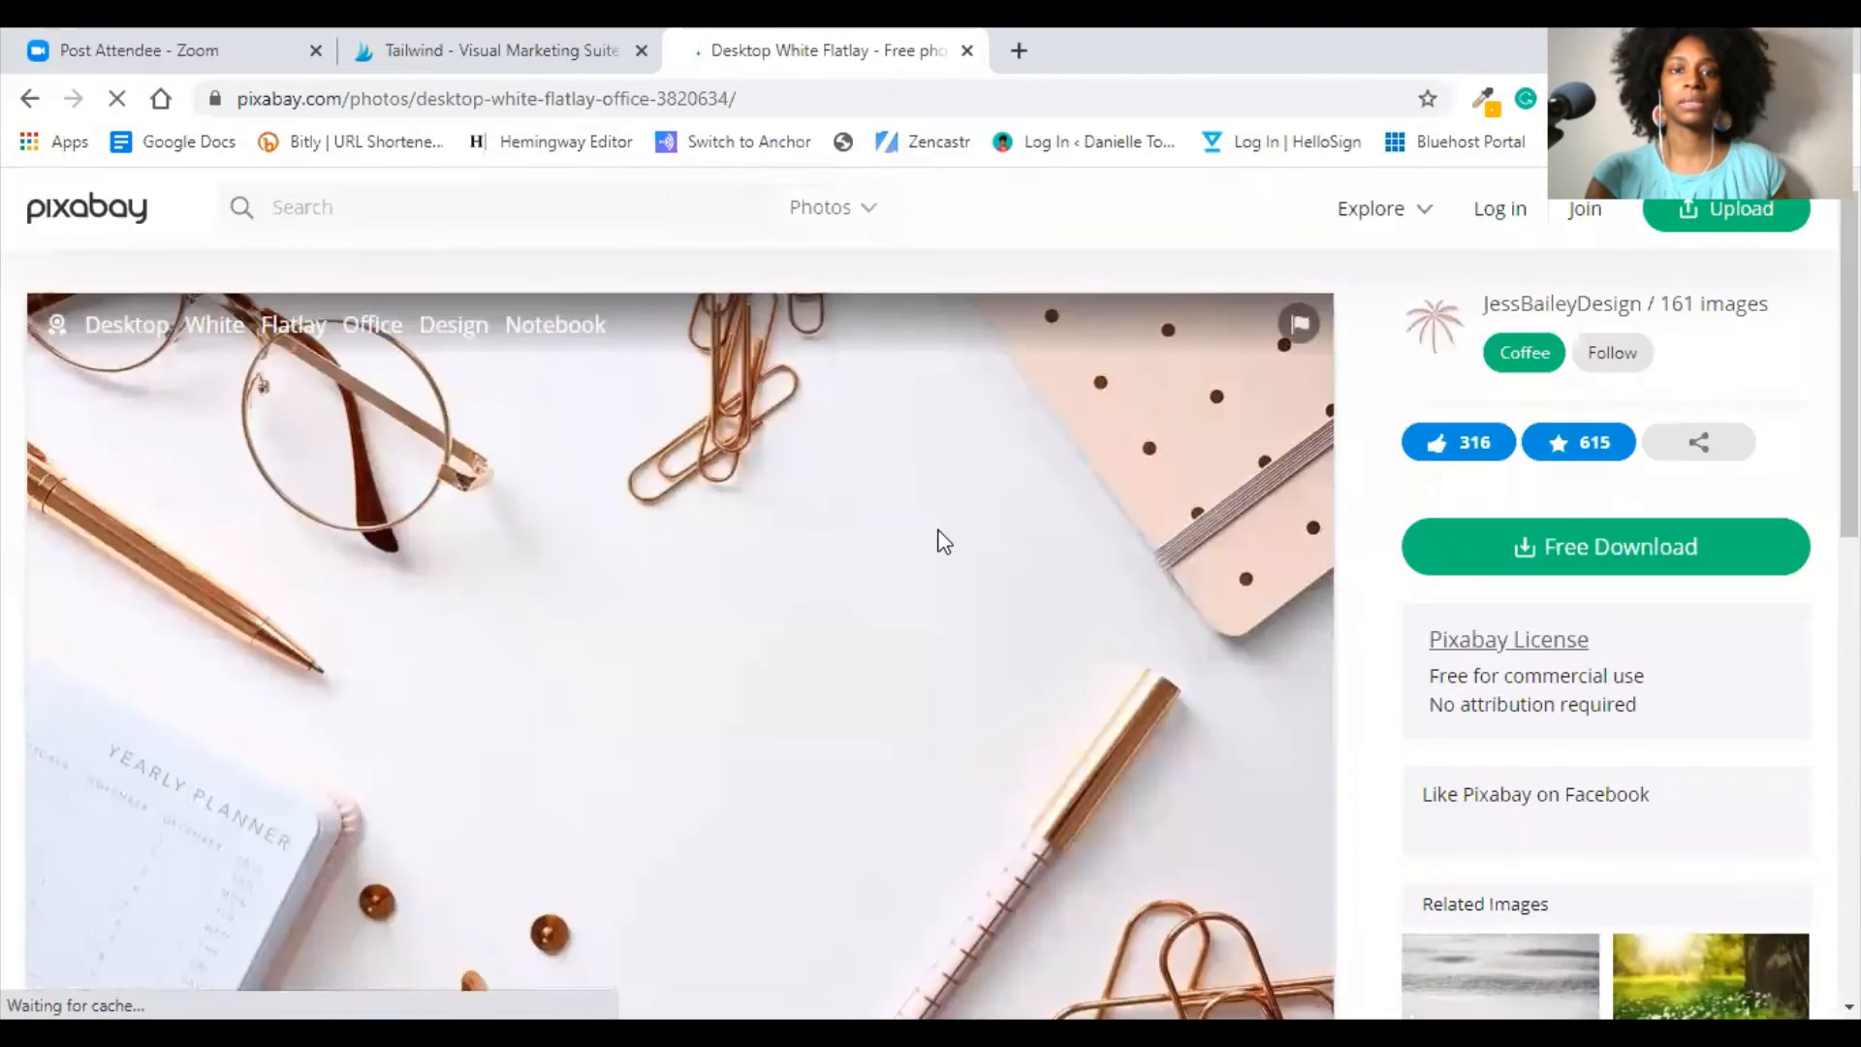
- Look over the desktop flatlay photo and request its free download as a 1920×1440 JPG
scroll(575, 417, down, 4)
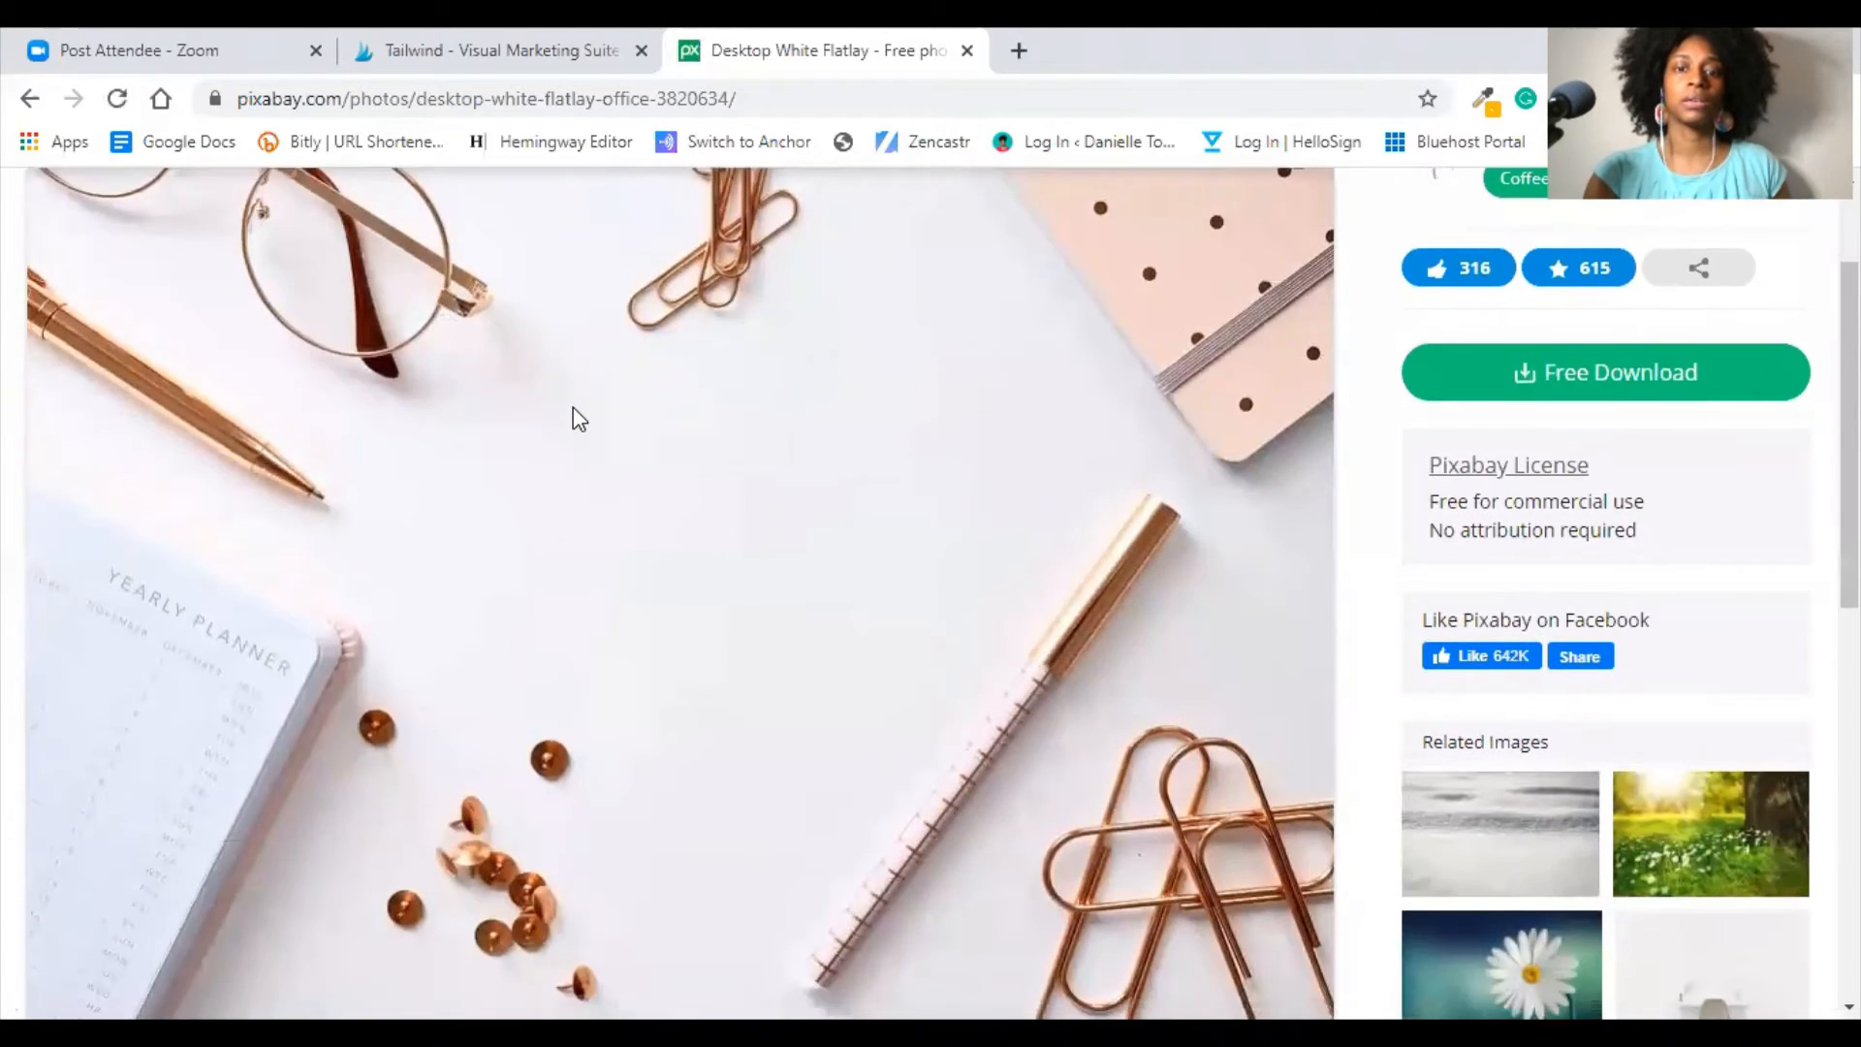
scroll(744, 360, down, 2)
scroll(744, 357, up, 6)
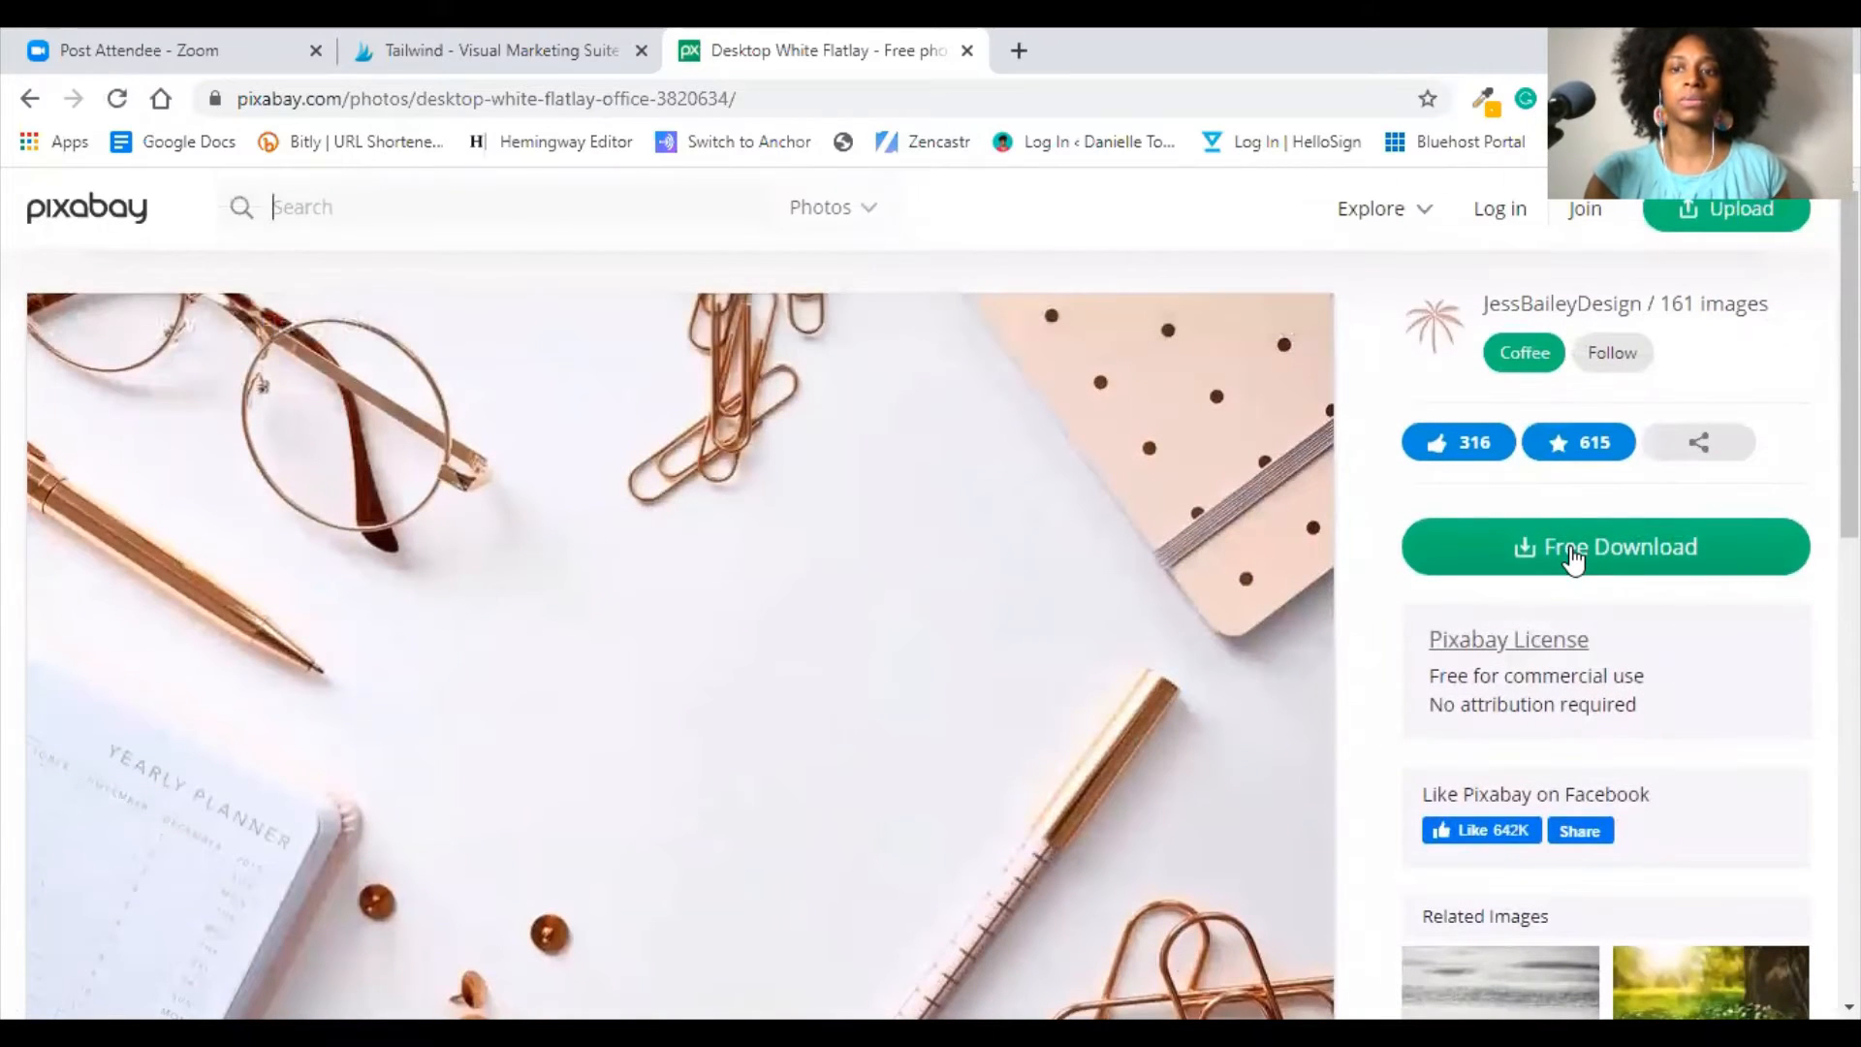
click(1570, 553)
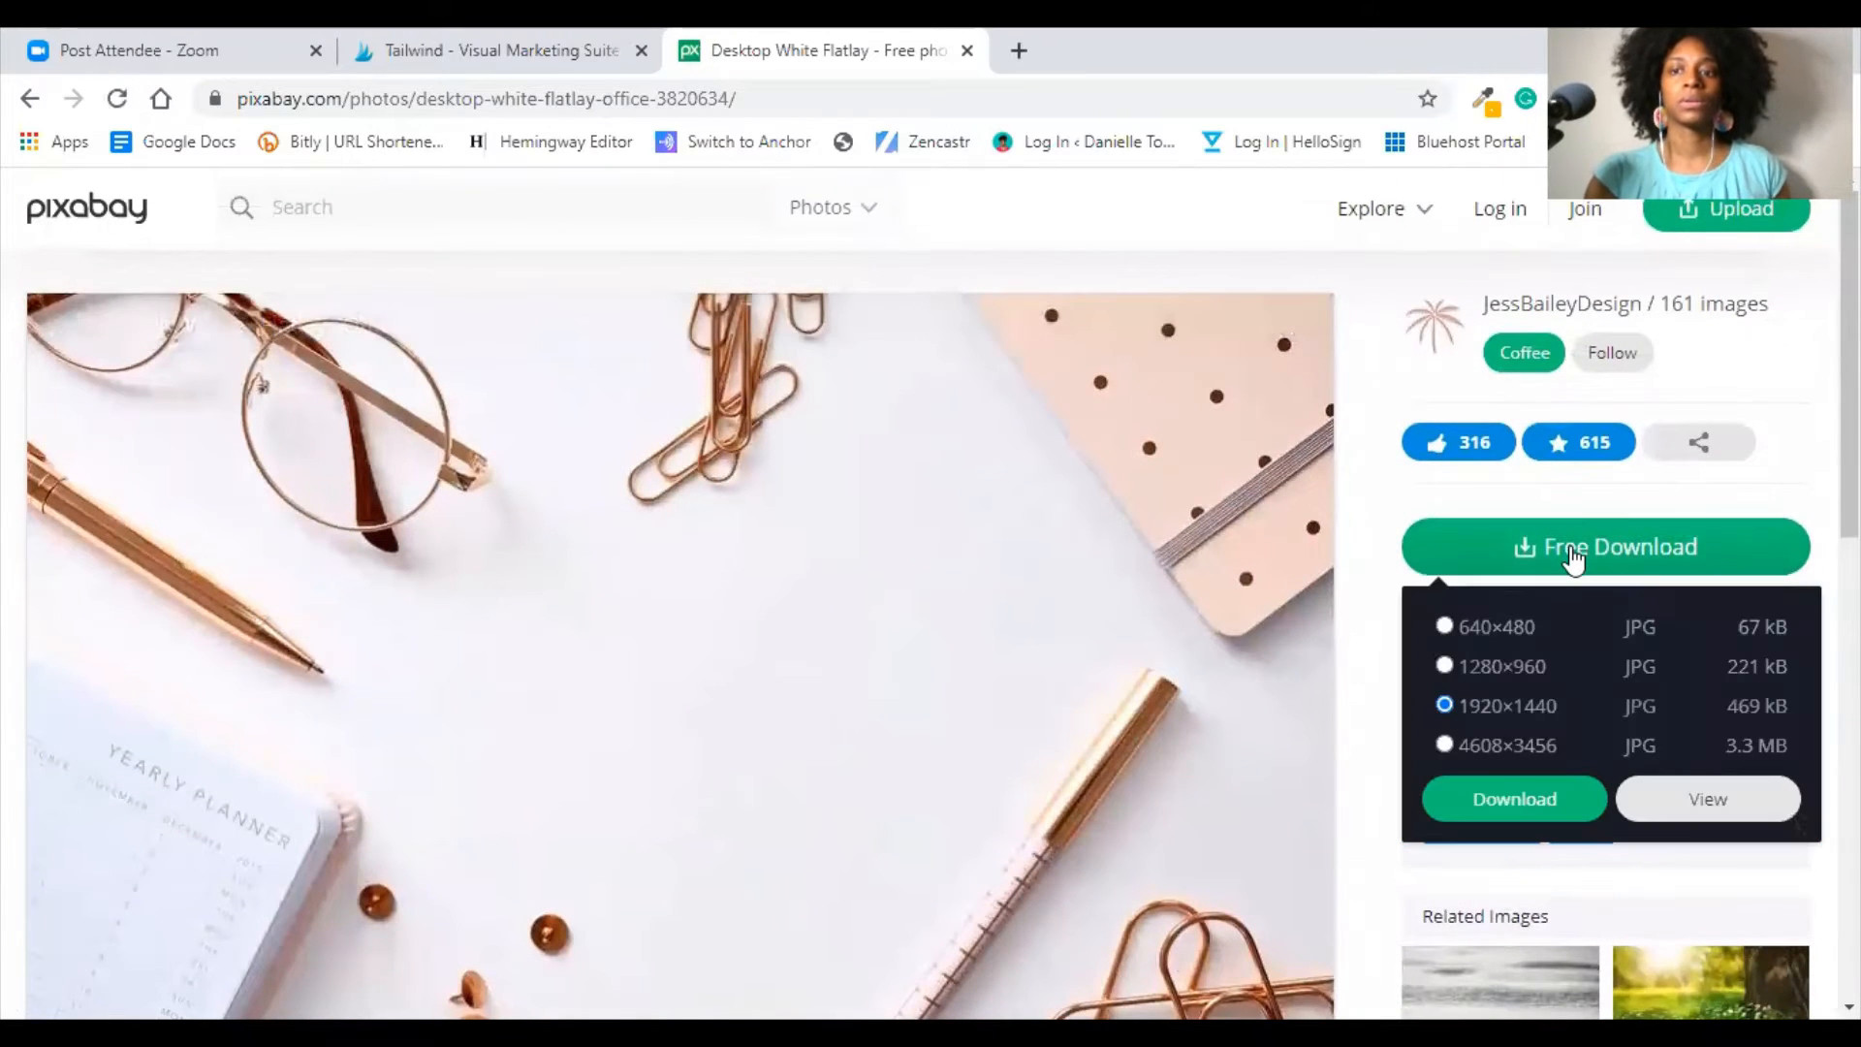
click(1512, 802)
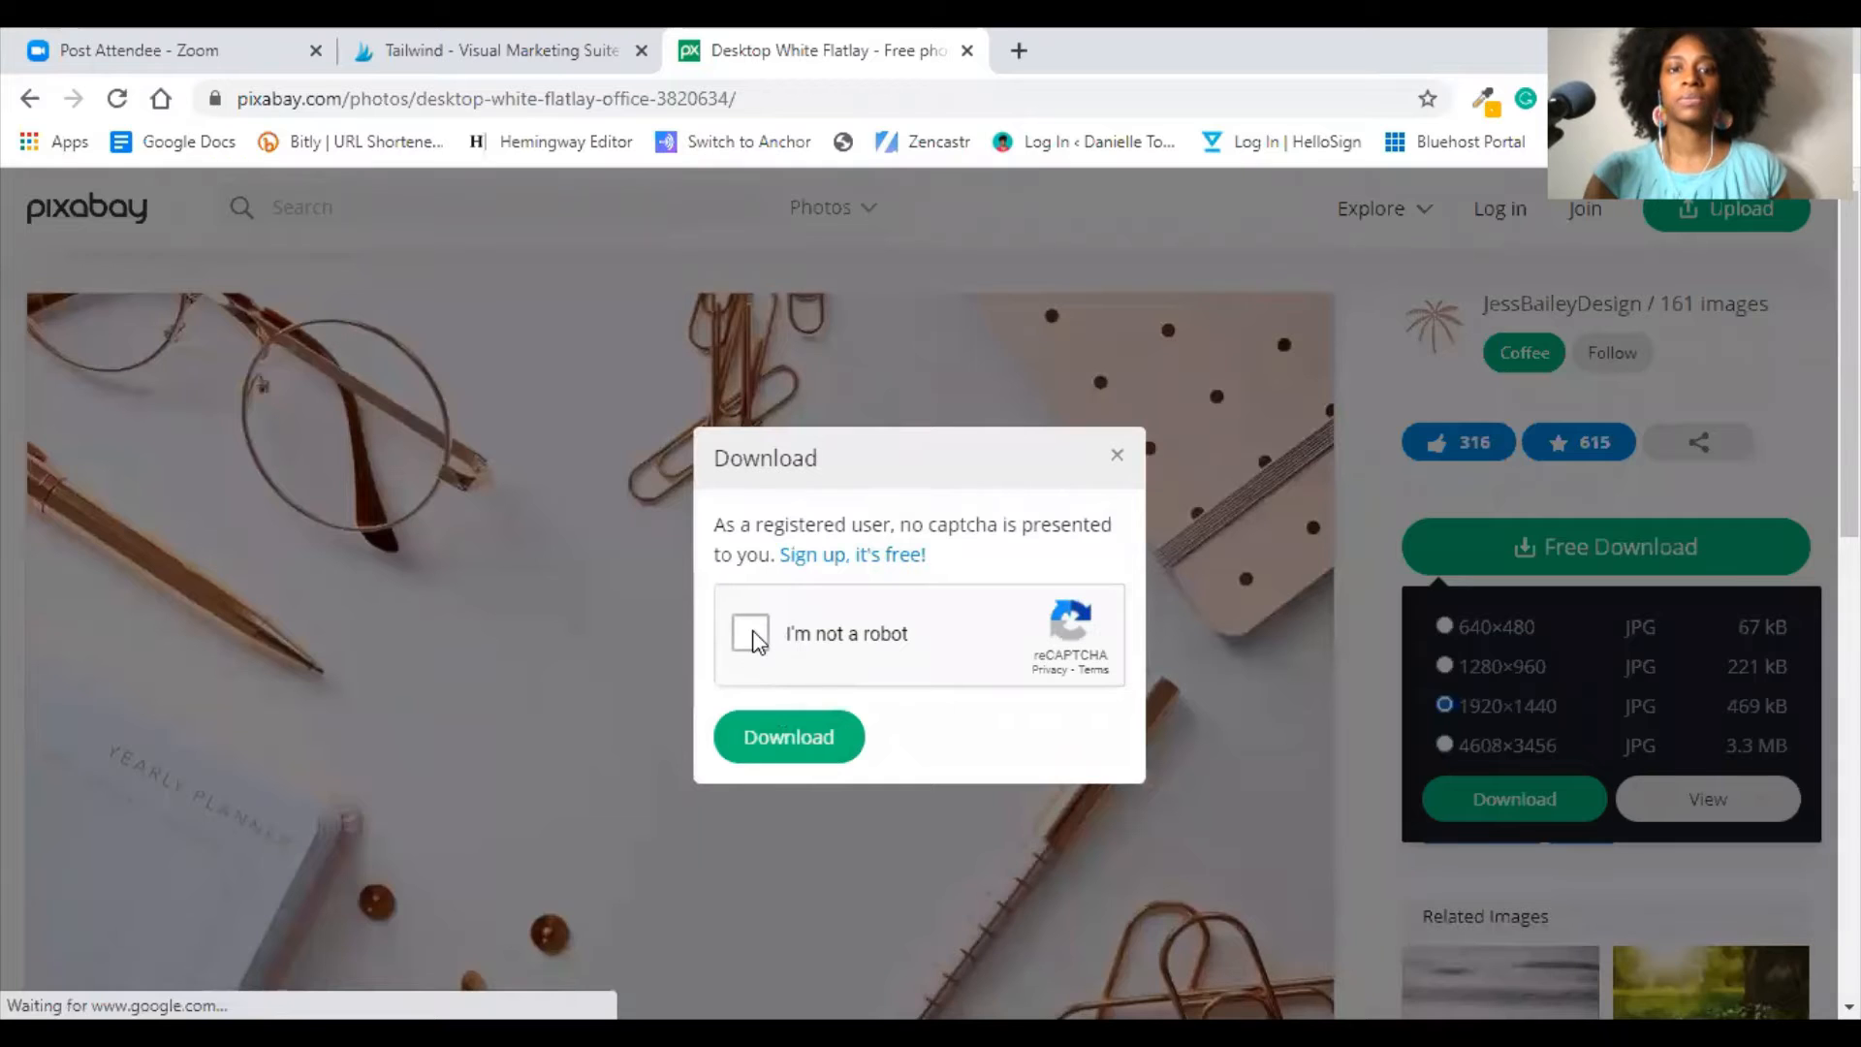
- Complete the captcha by selecting all images with traffic lights, and download the photo
click(790, 740)
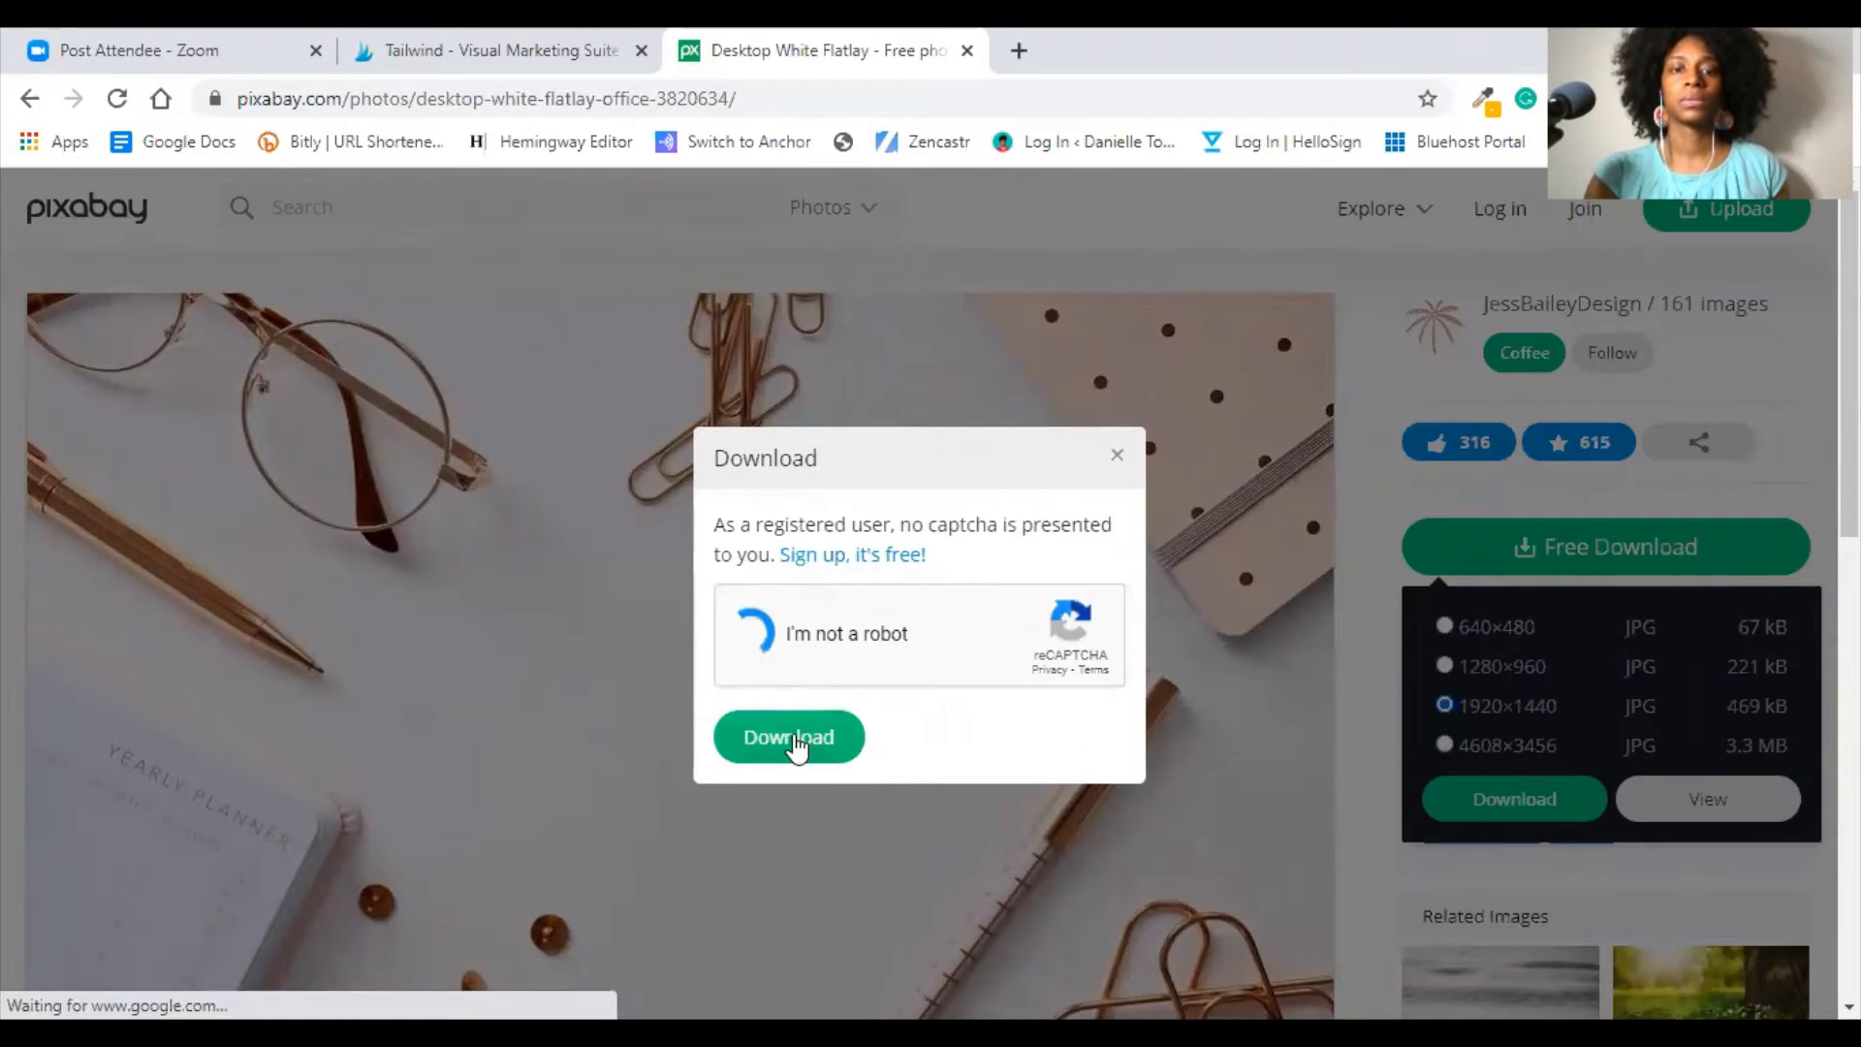
click(818, 579)
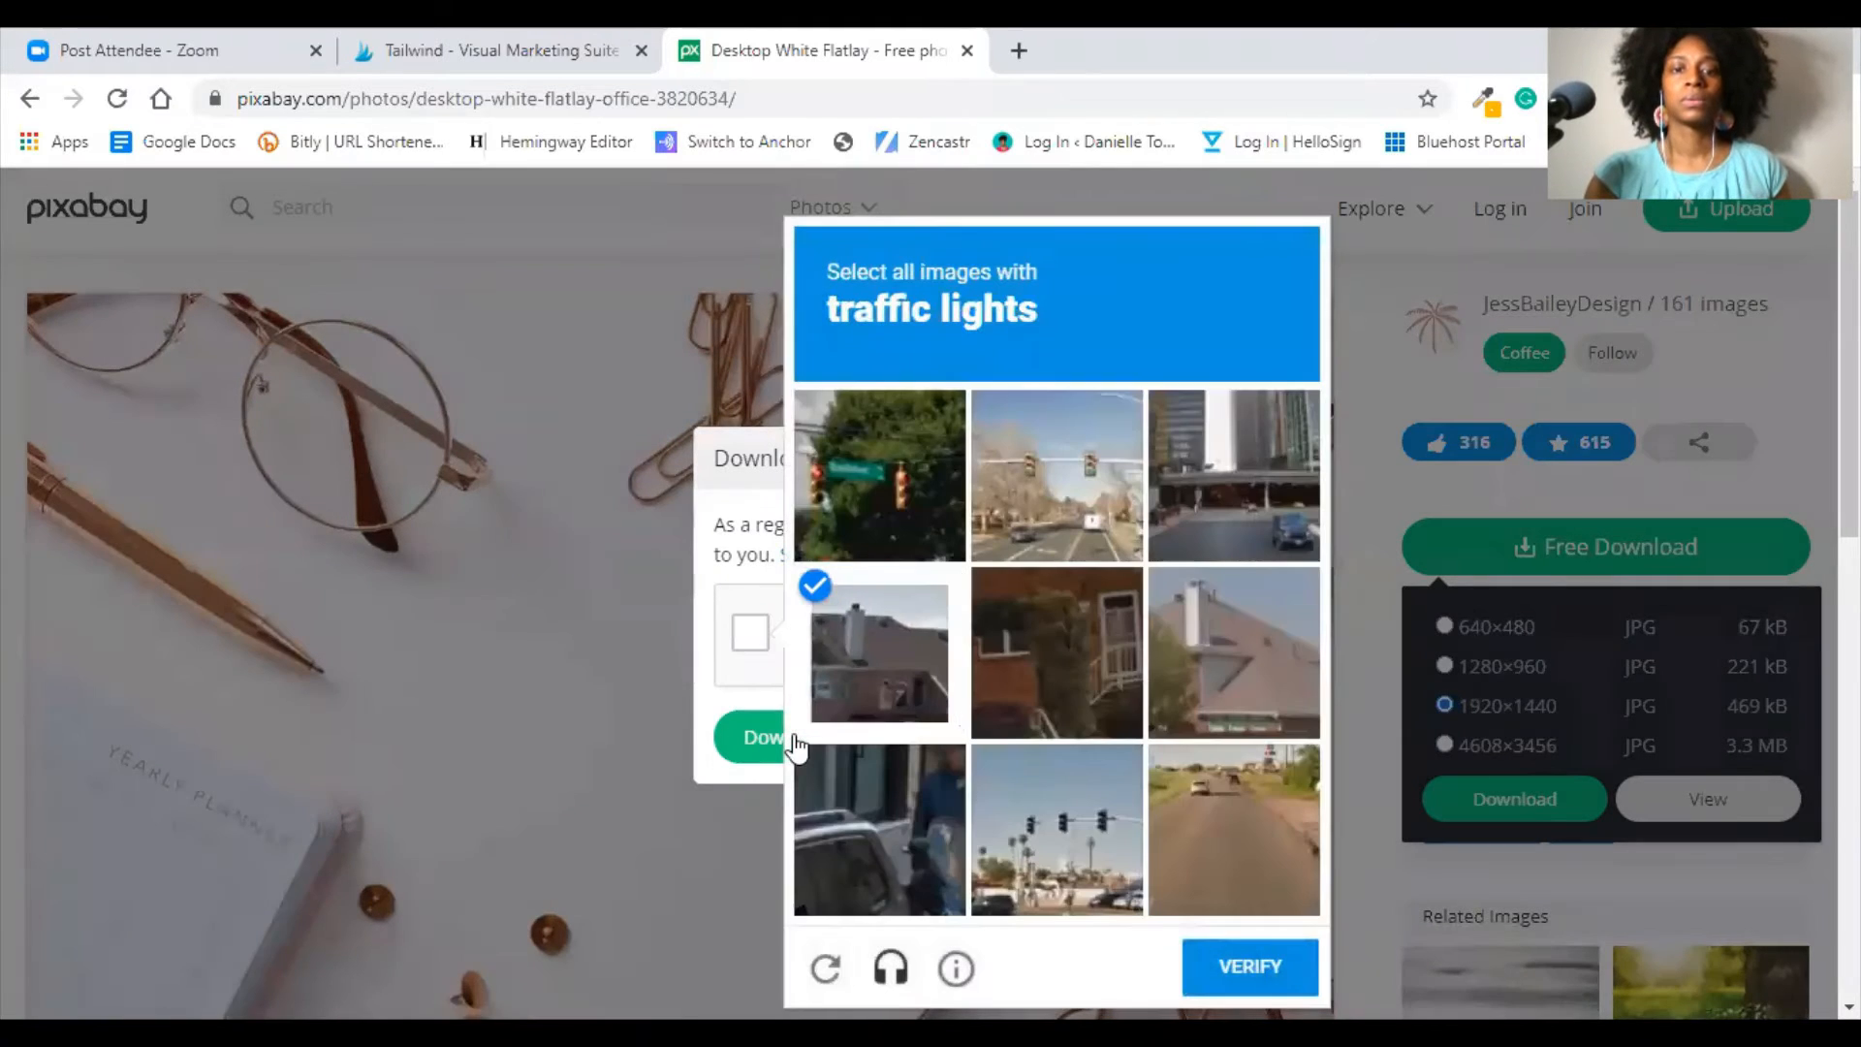
click(818, 578)
click(882, 467)
click(1069, 477)
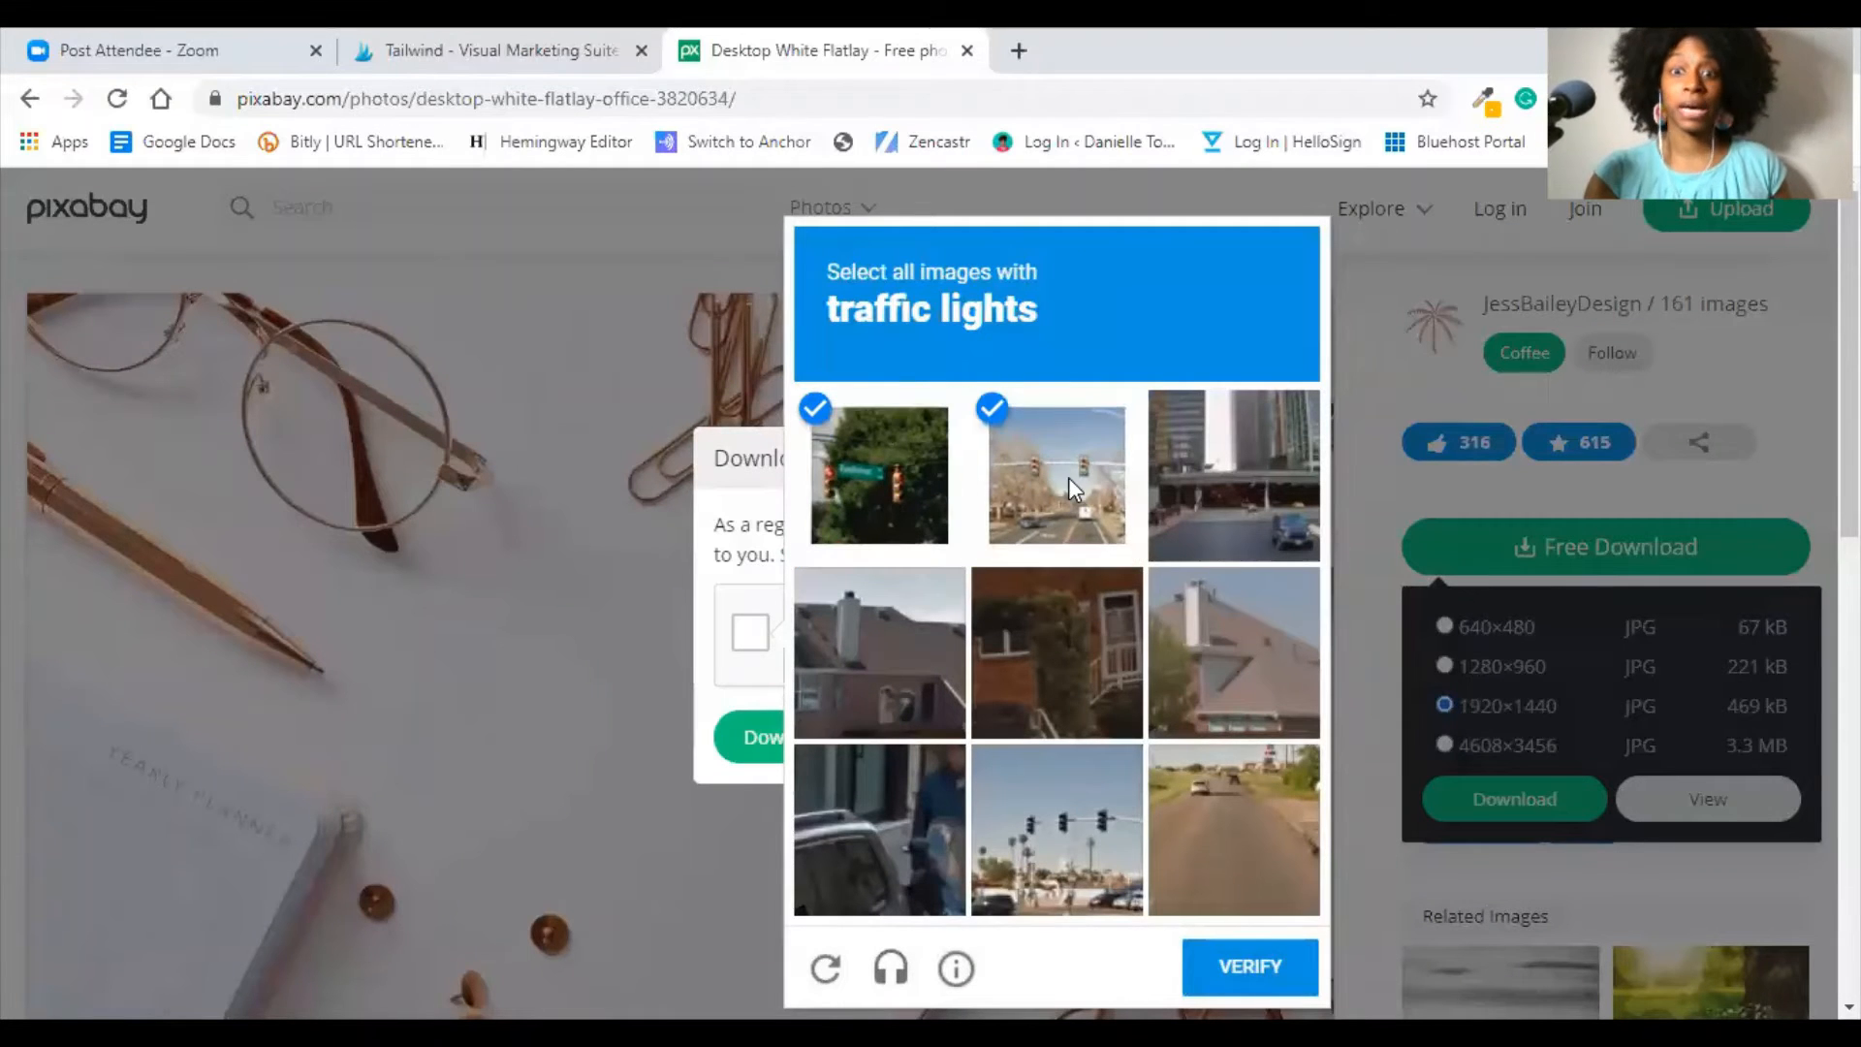
click(1062, 795)
click(1212, 945)
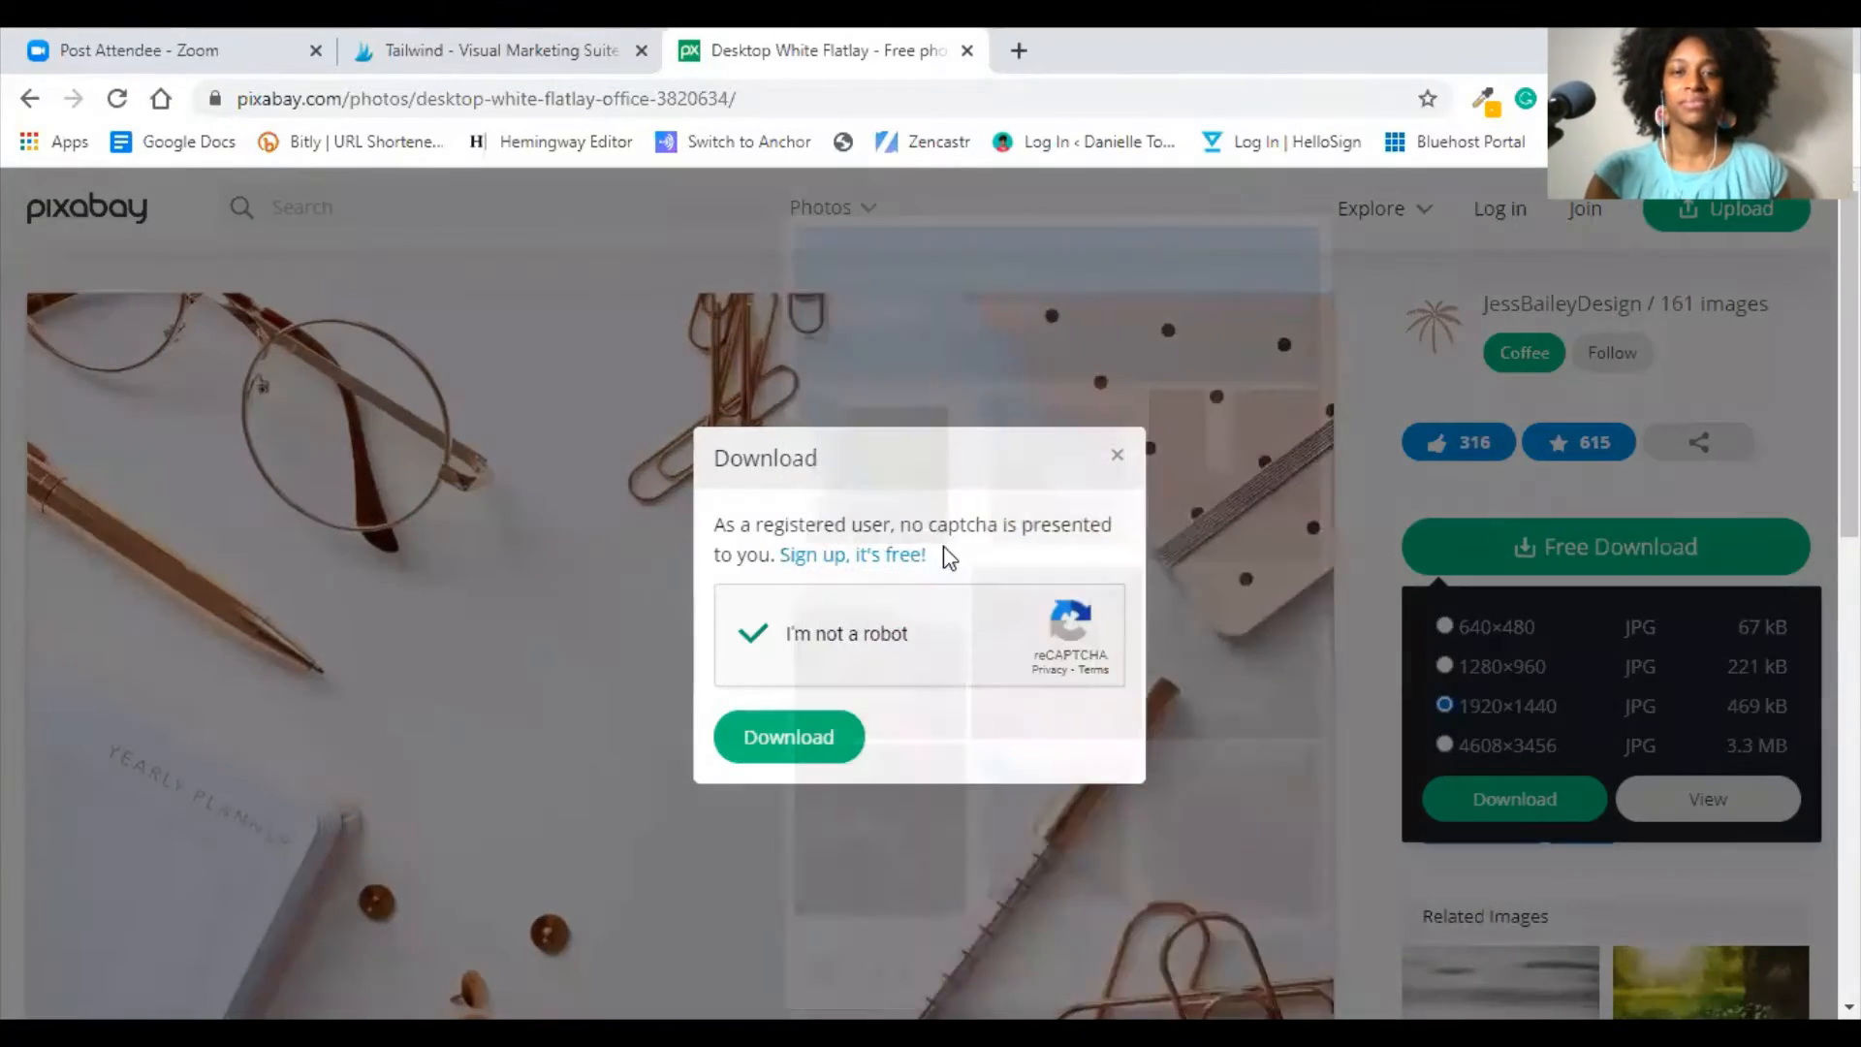
click(784, 741)
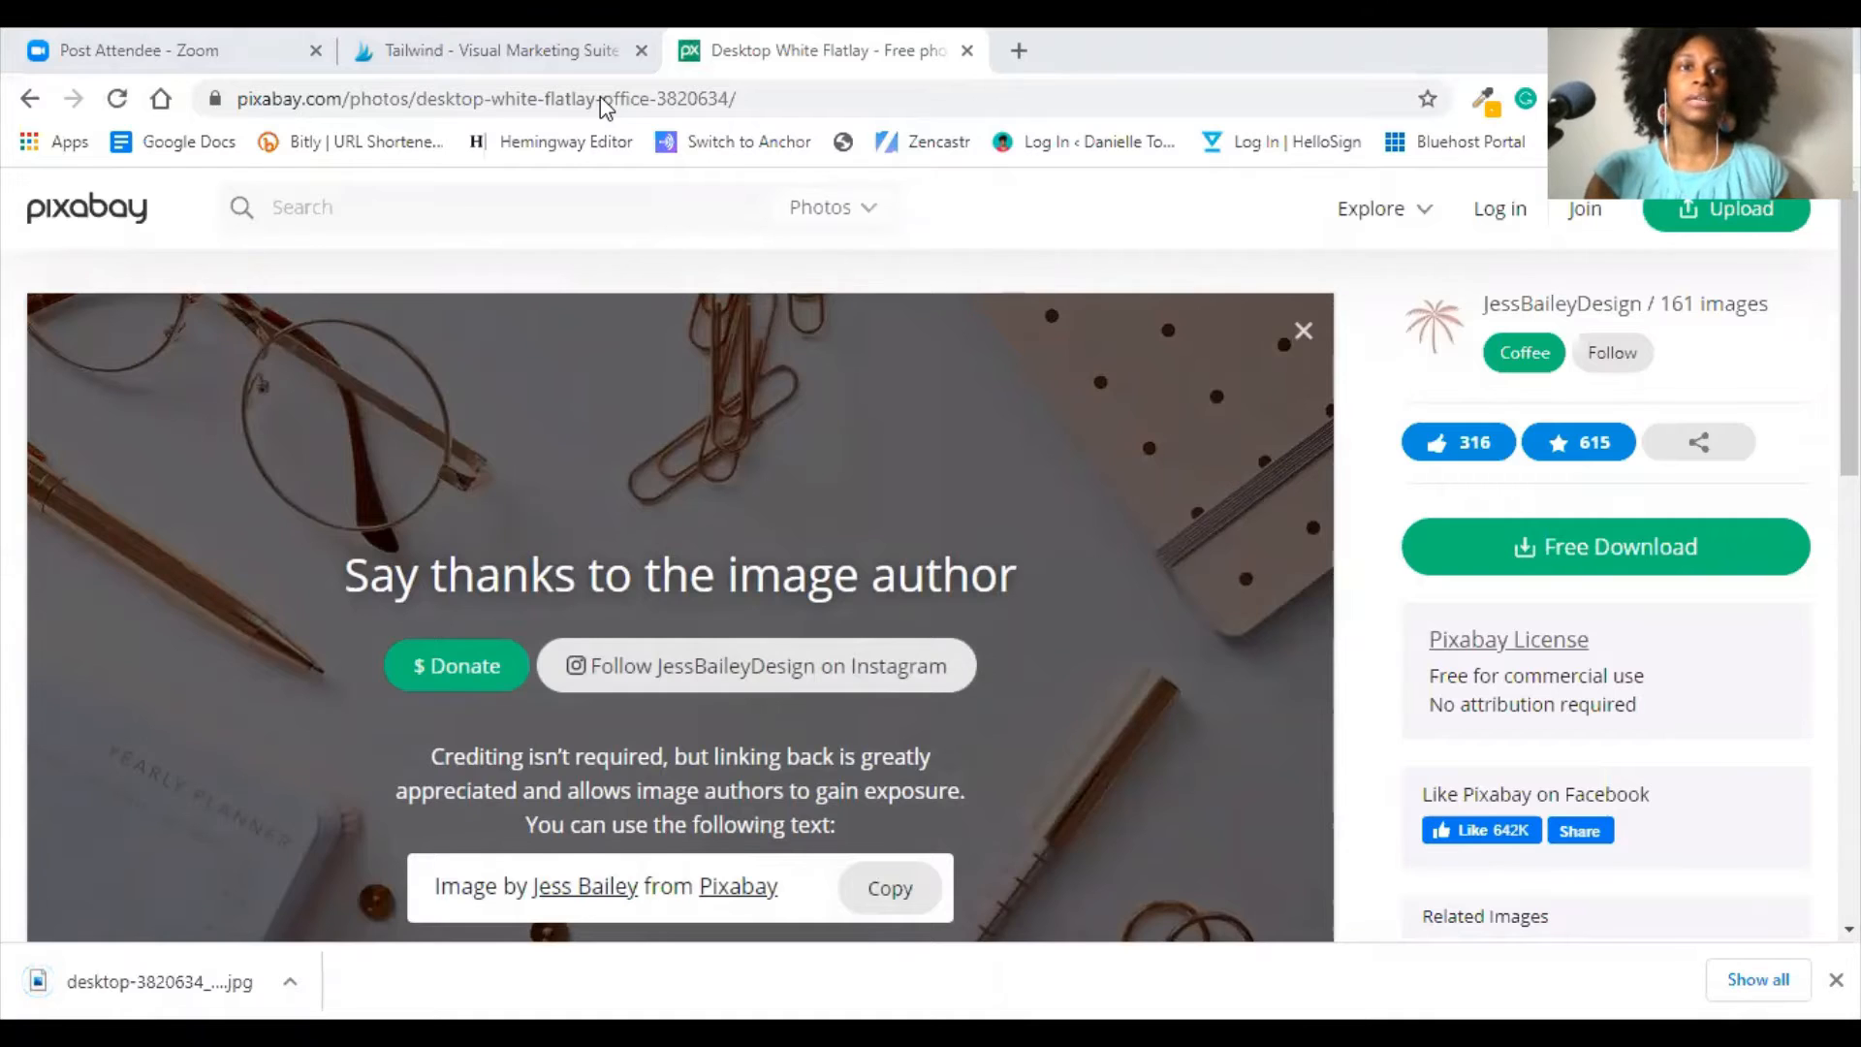
- Return to Tailwind, upload the desktop-3820634_1920 photo from Downloads to the pin, and create the images
key(ctrl+shift+Tab)
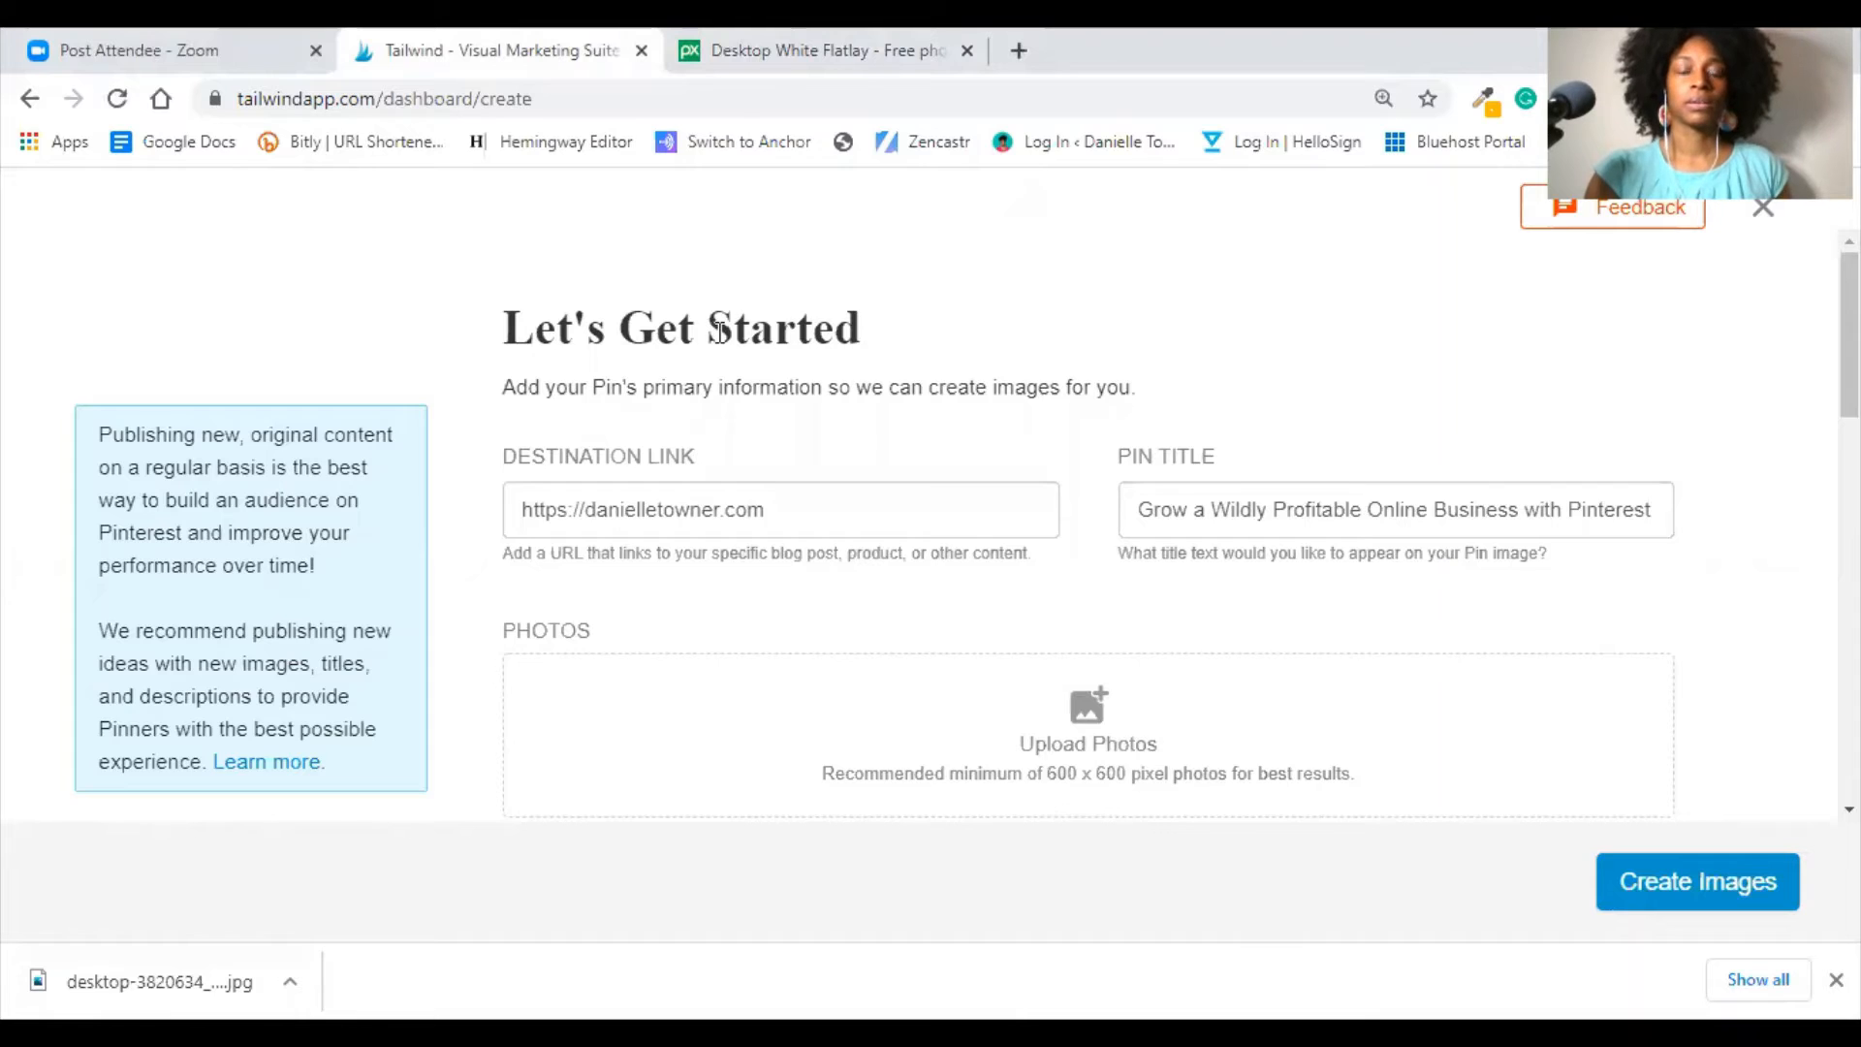
scroll(719, 333, down, 1)
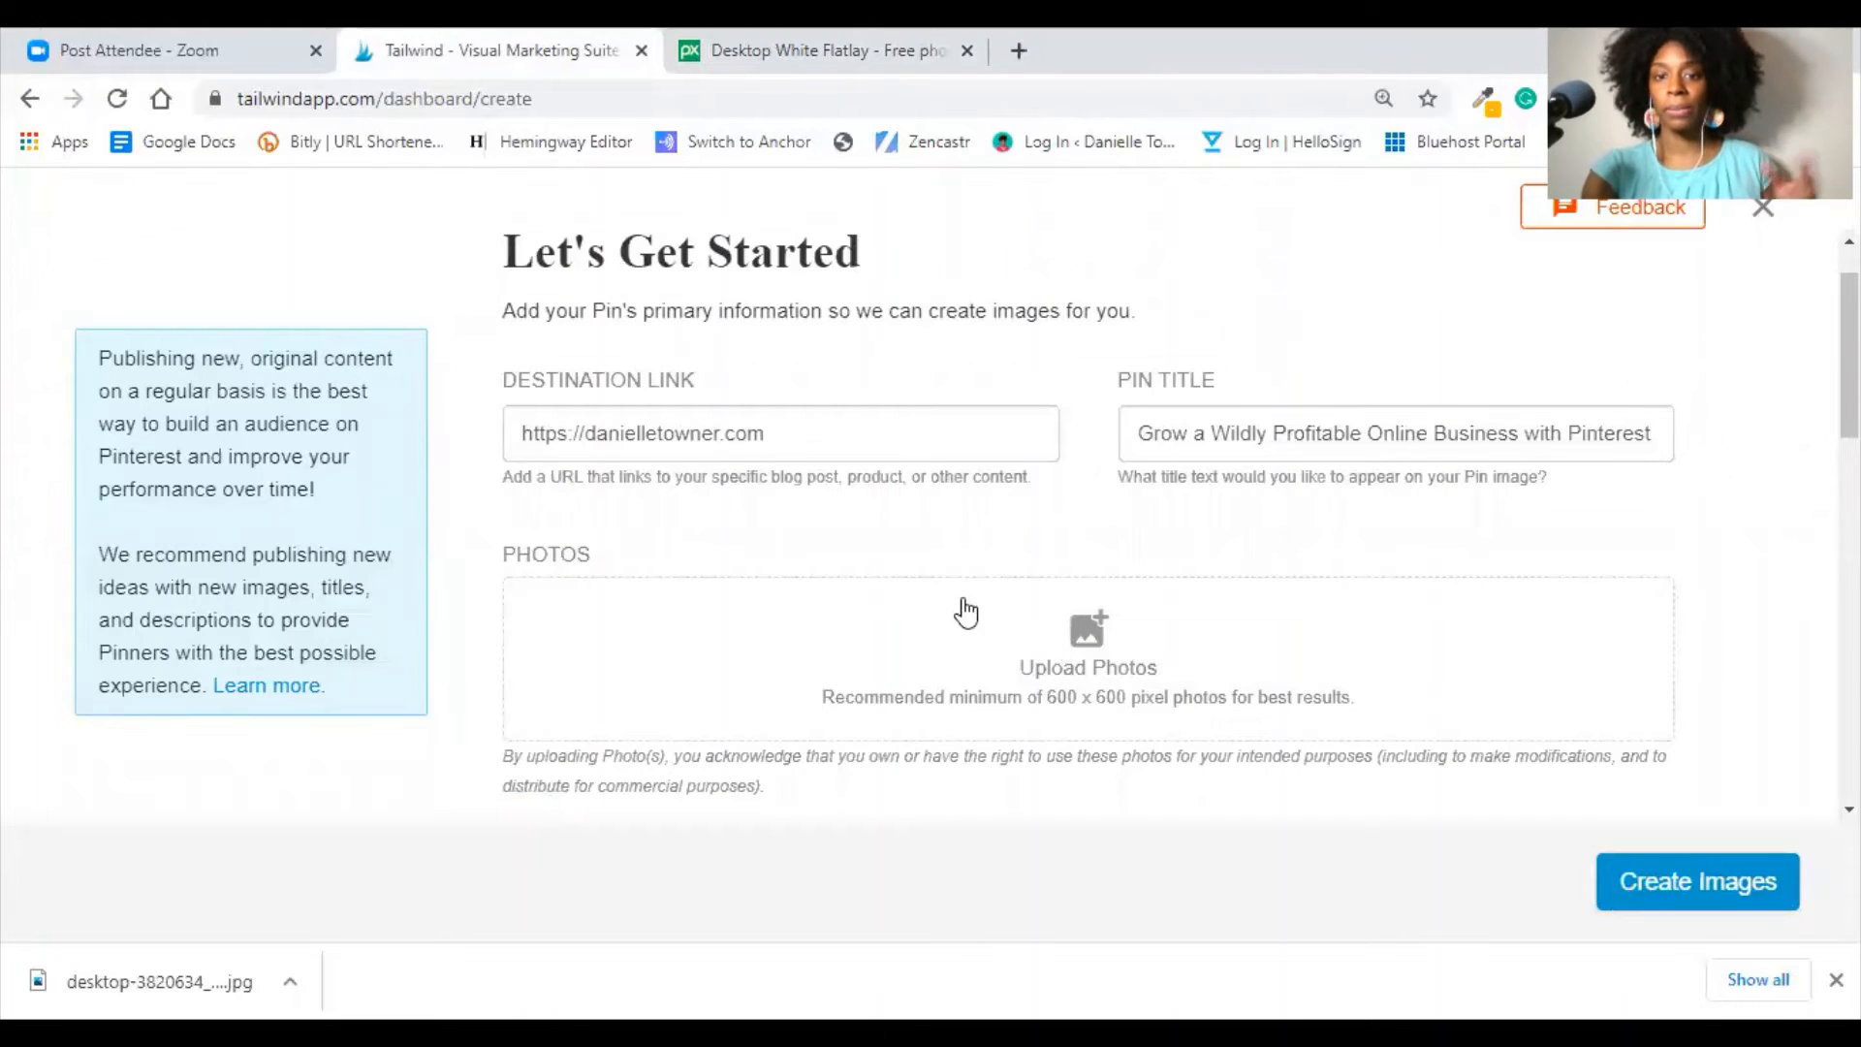
click(1069, 668)
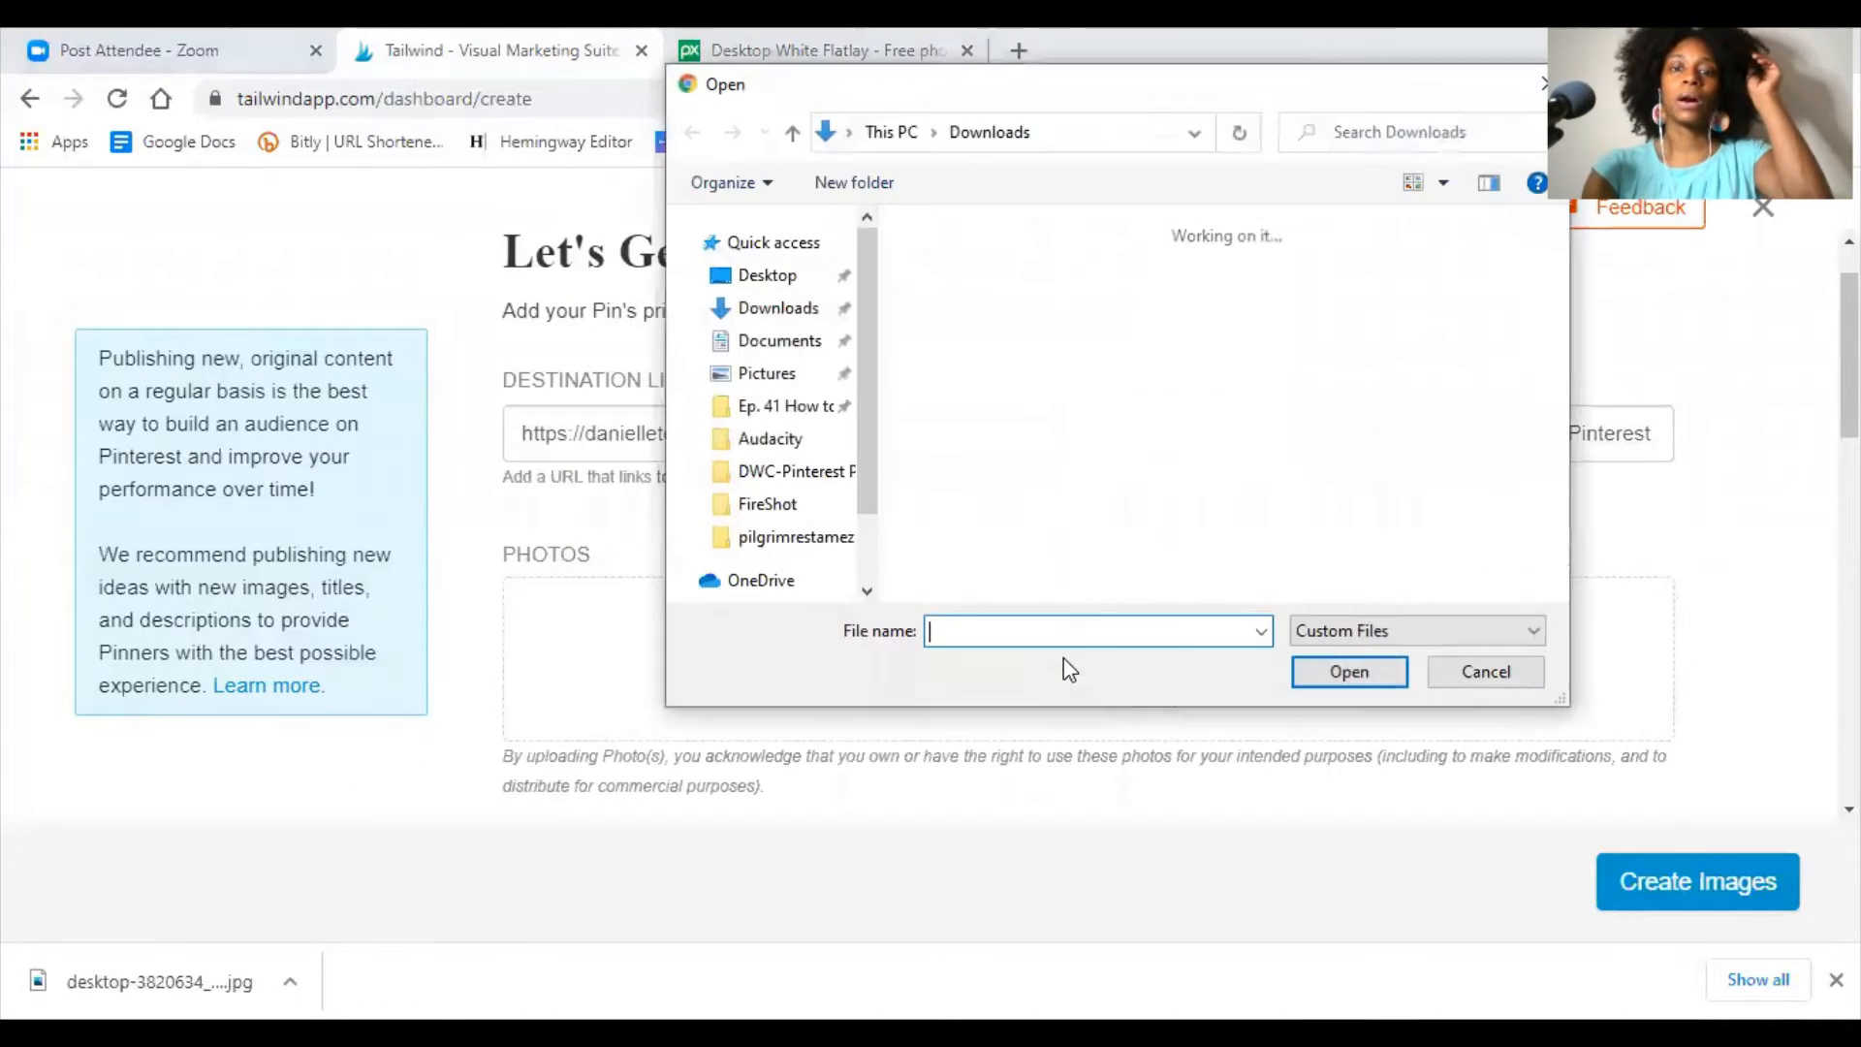
click(1482, 677)
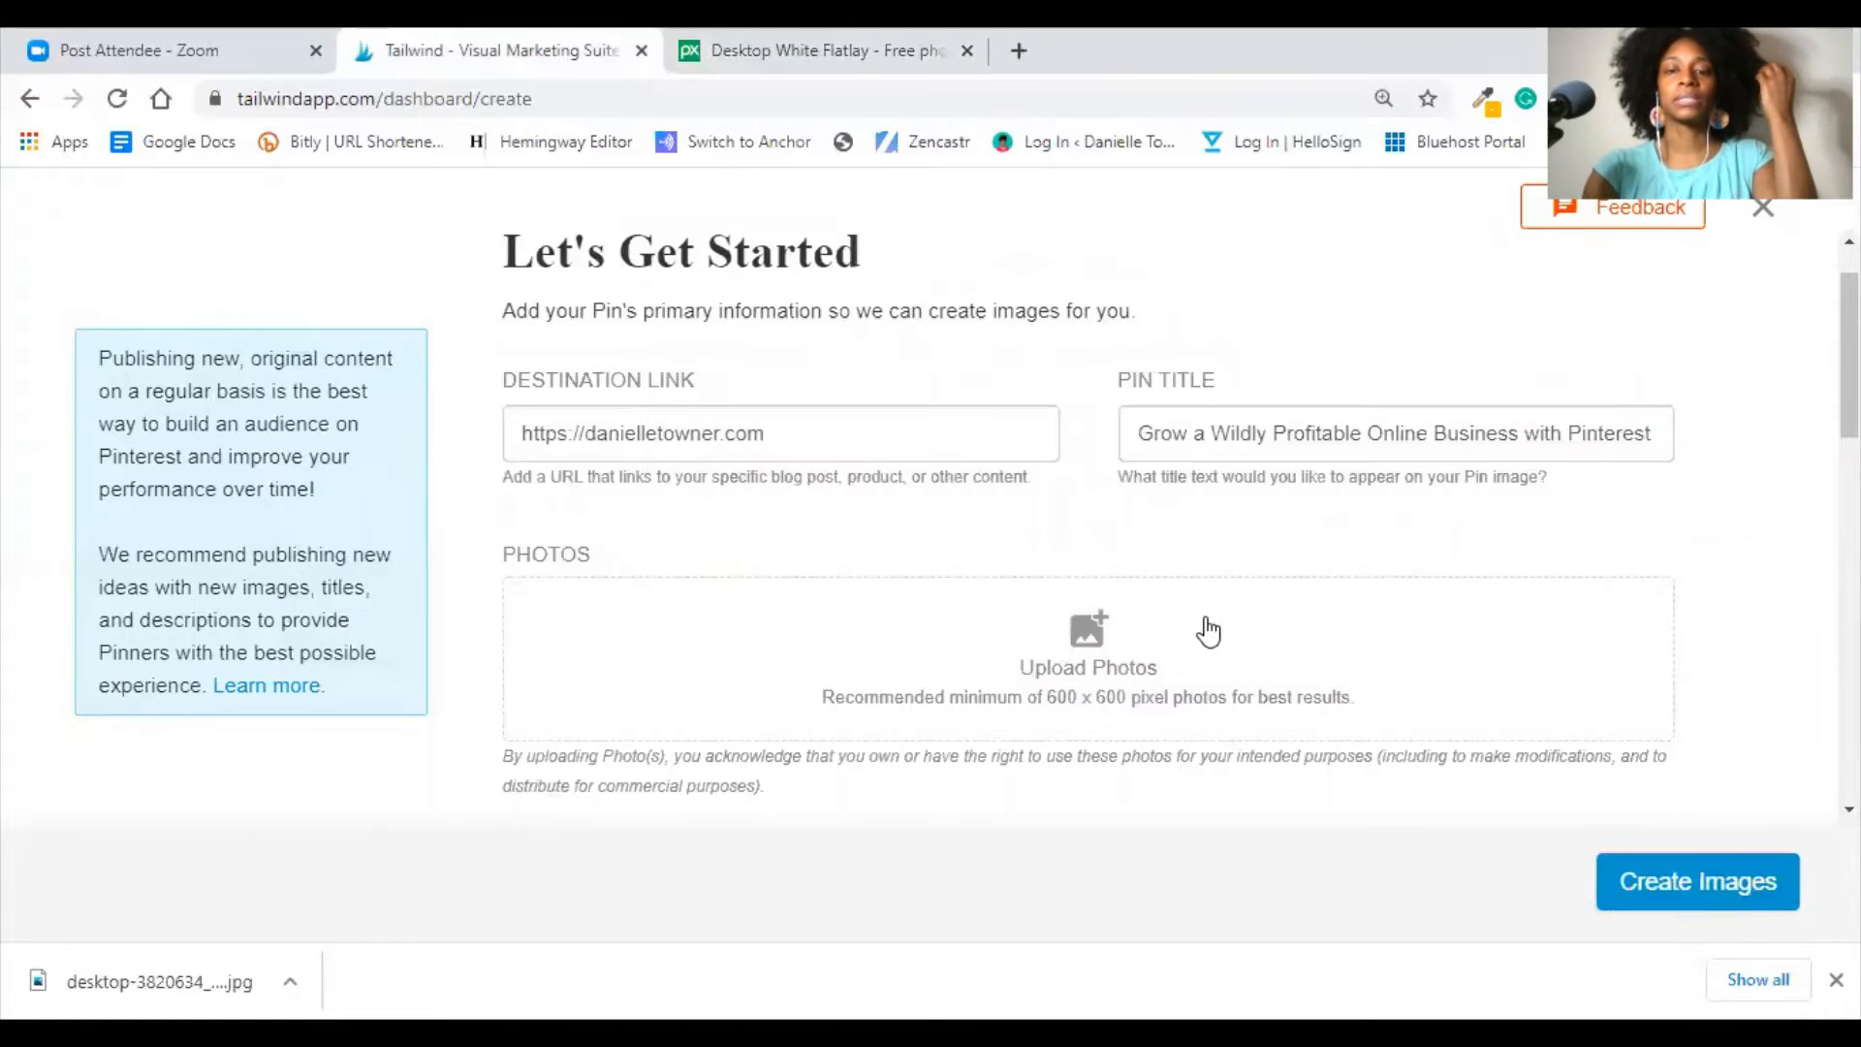
click(1089, 632)
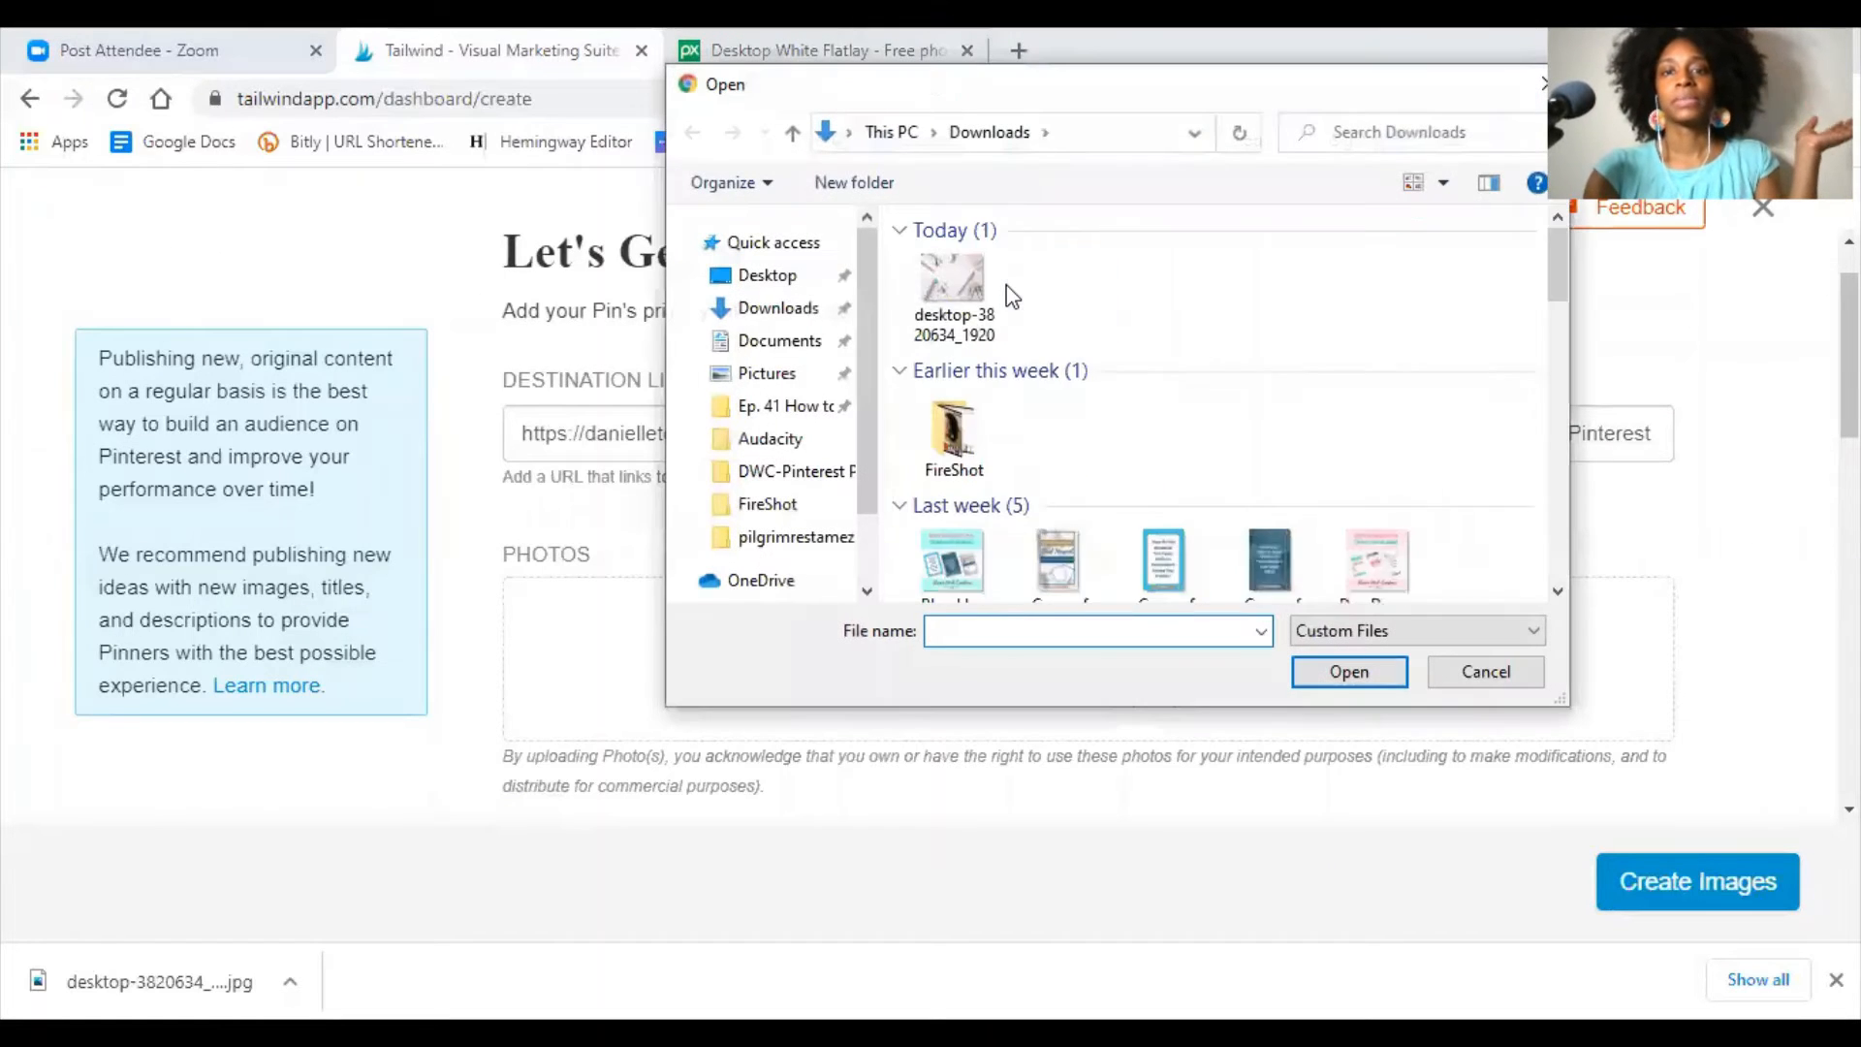
click(956, 289)
click(1348, 676)
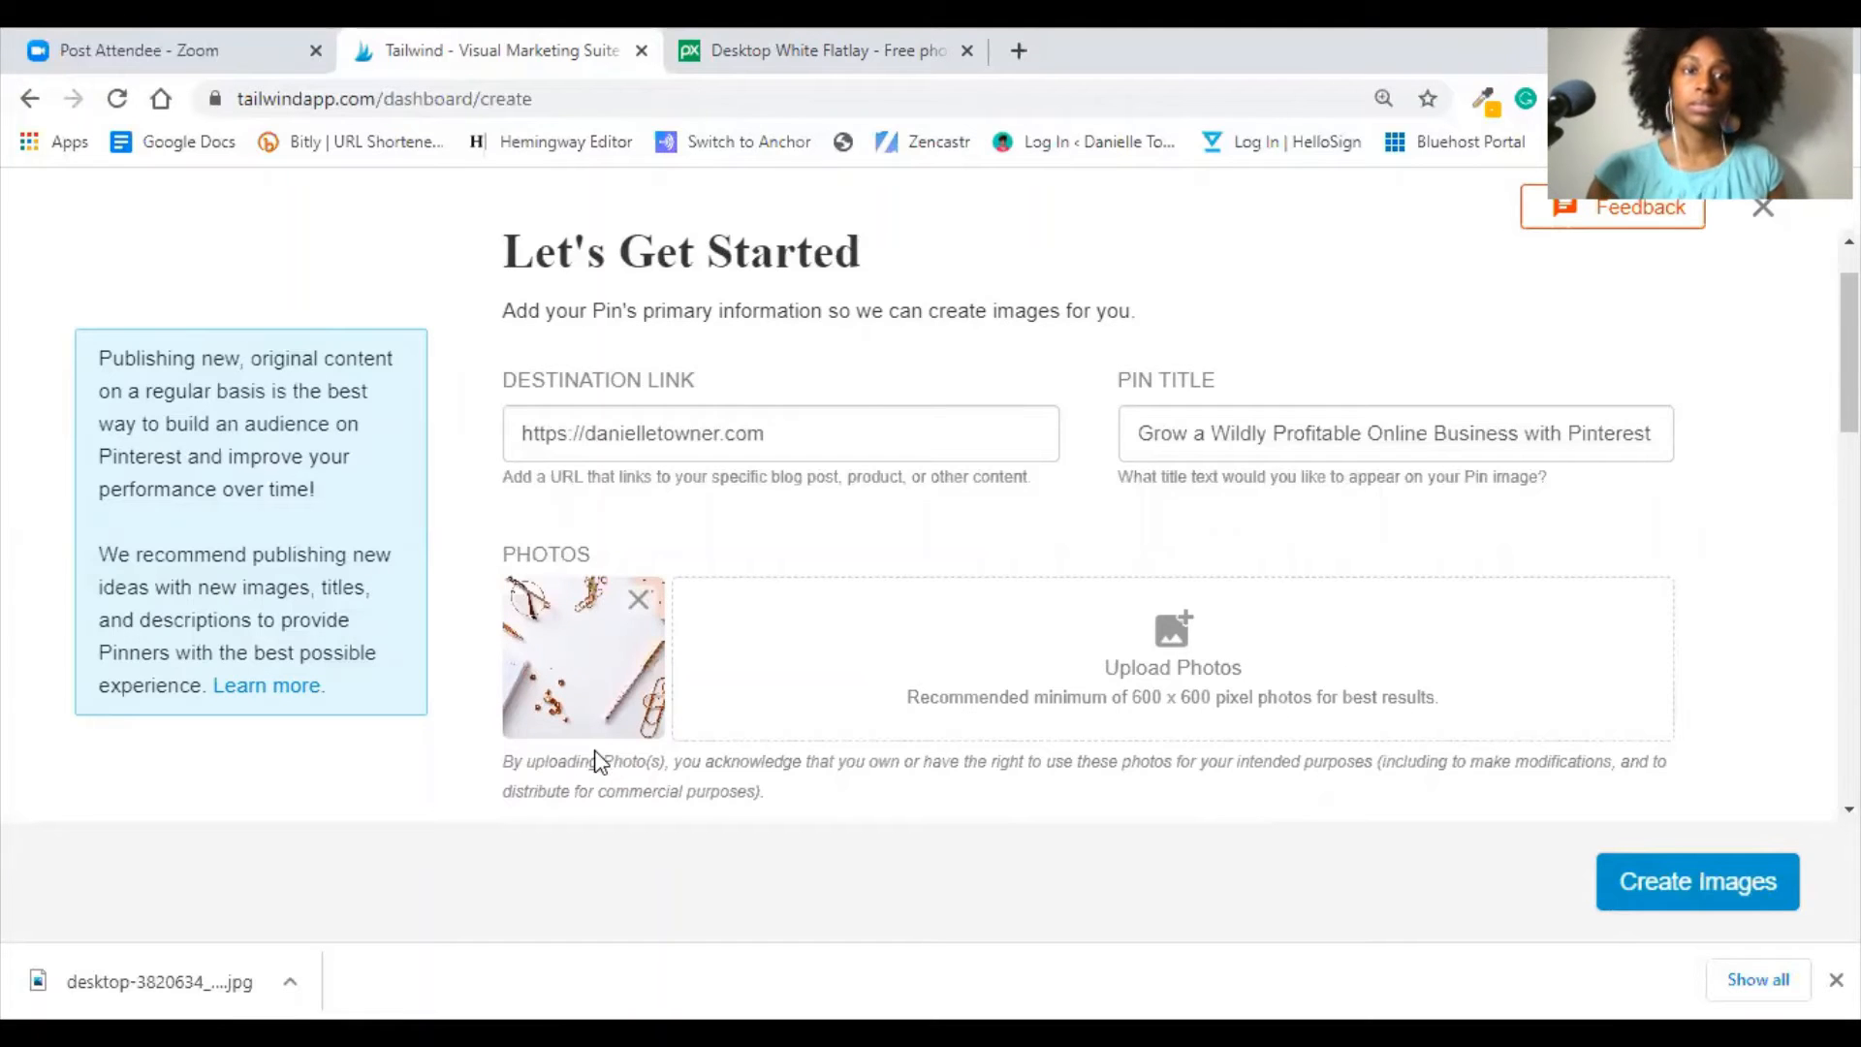
click(1757, 884)
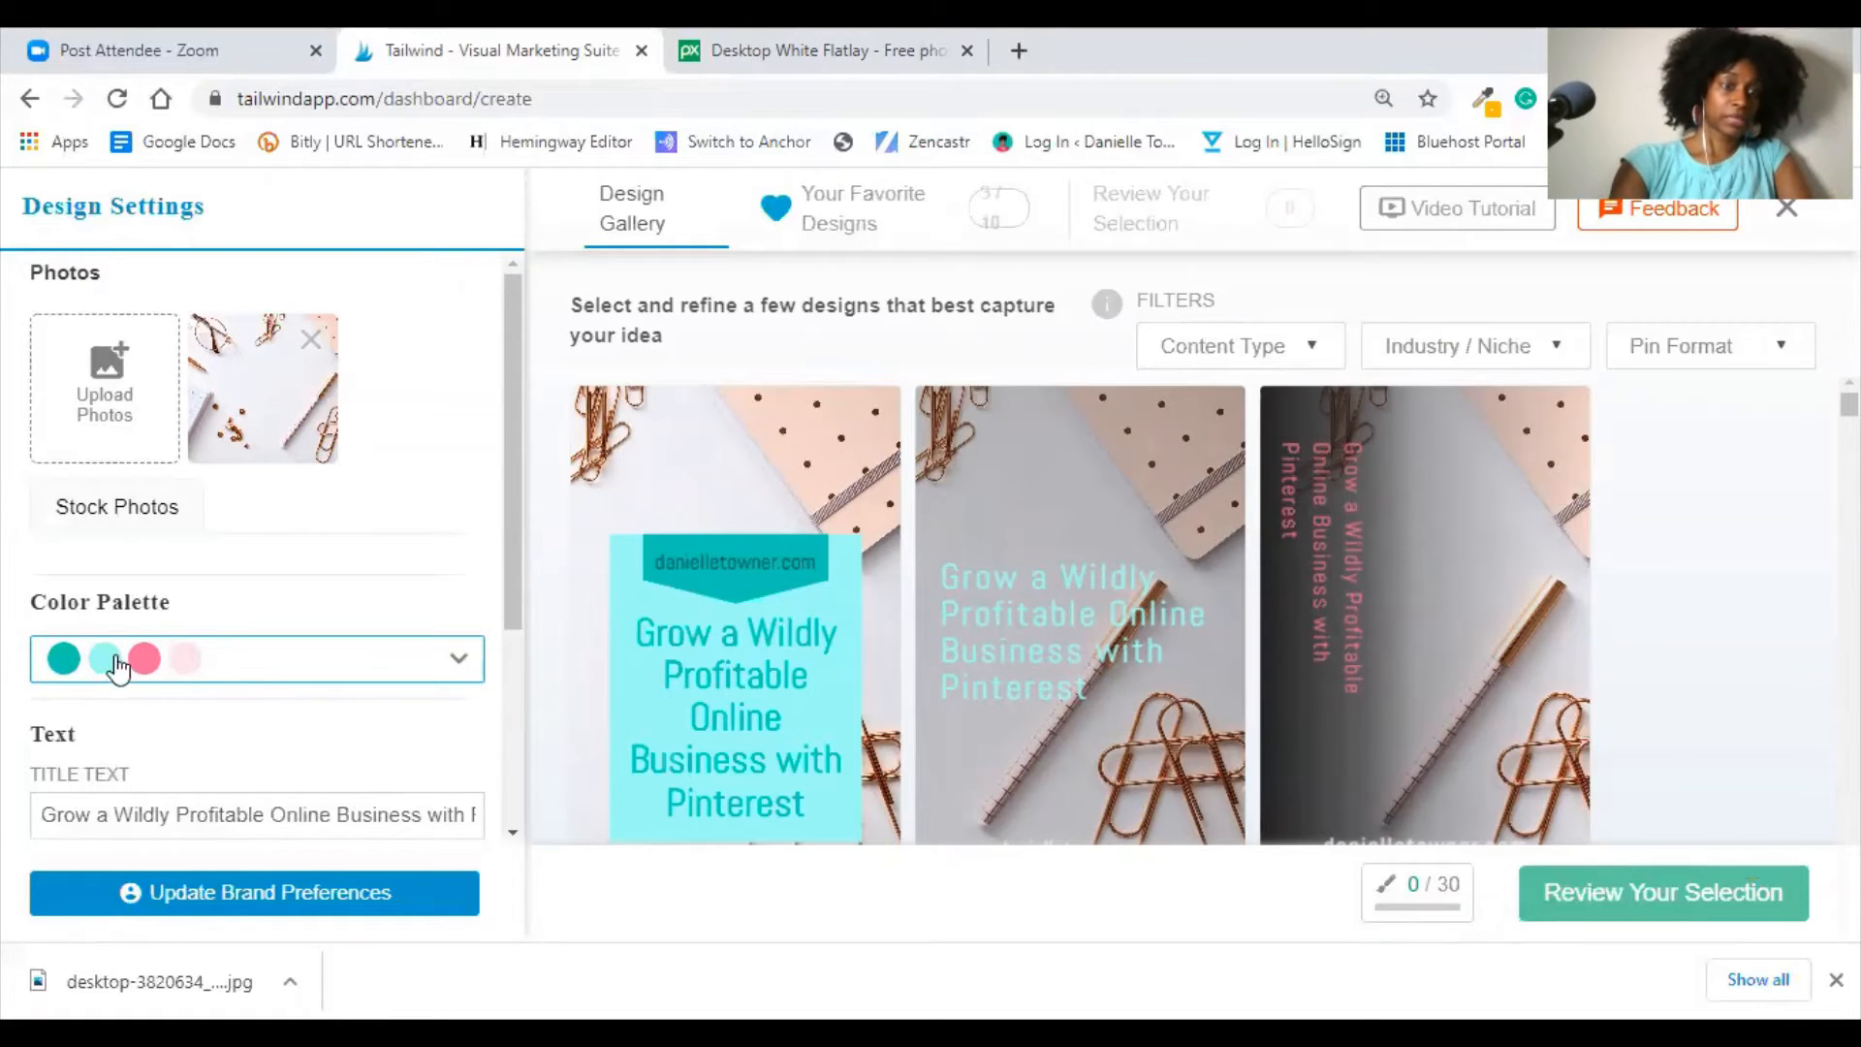
- Try the Photo's Main Colors palette on the designs and switch back to Your Brand Colors
click(469, 667)
click(469, 669)
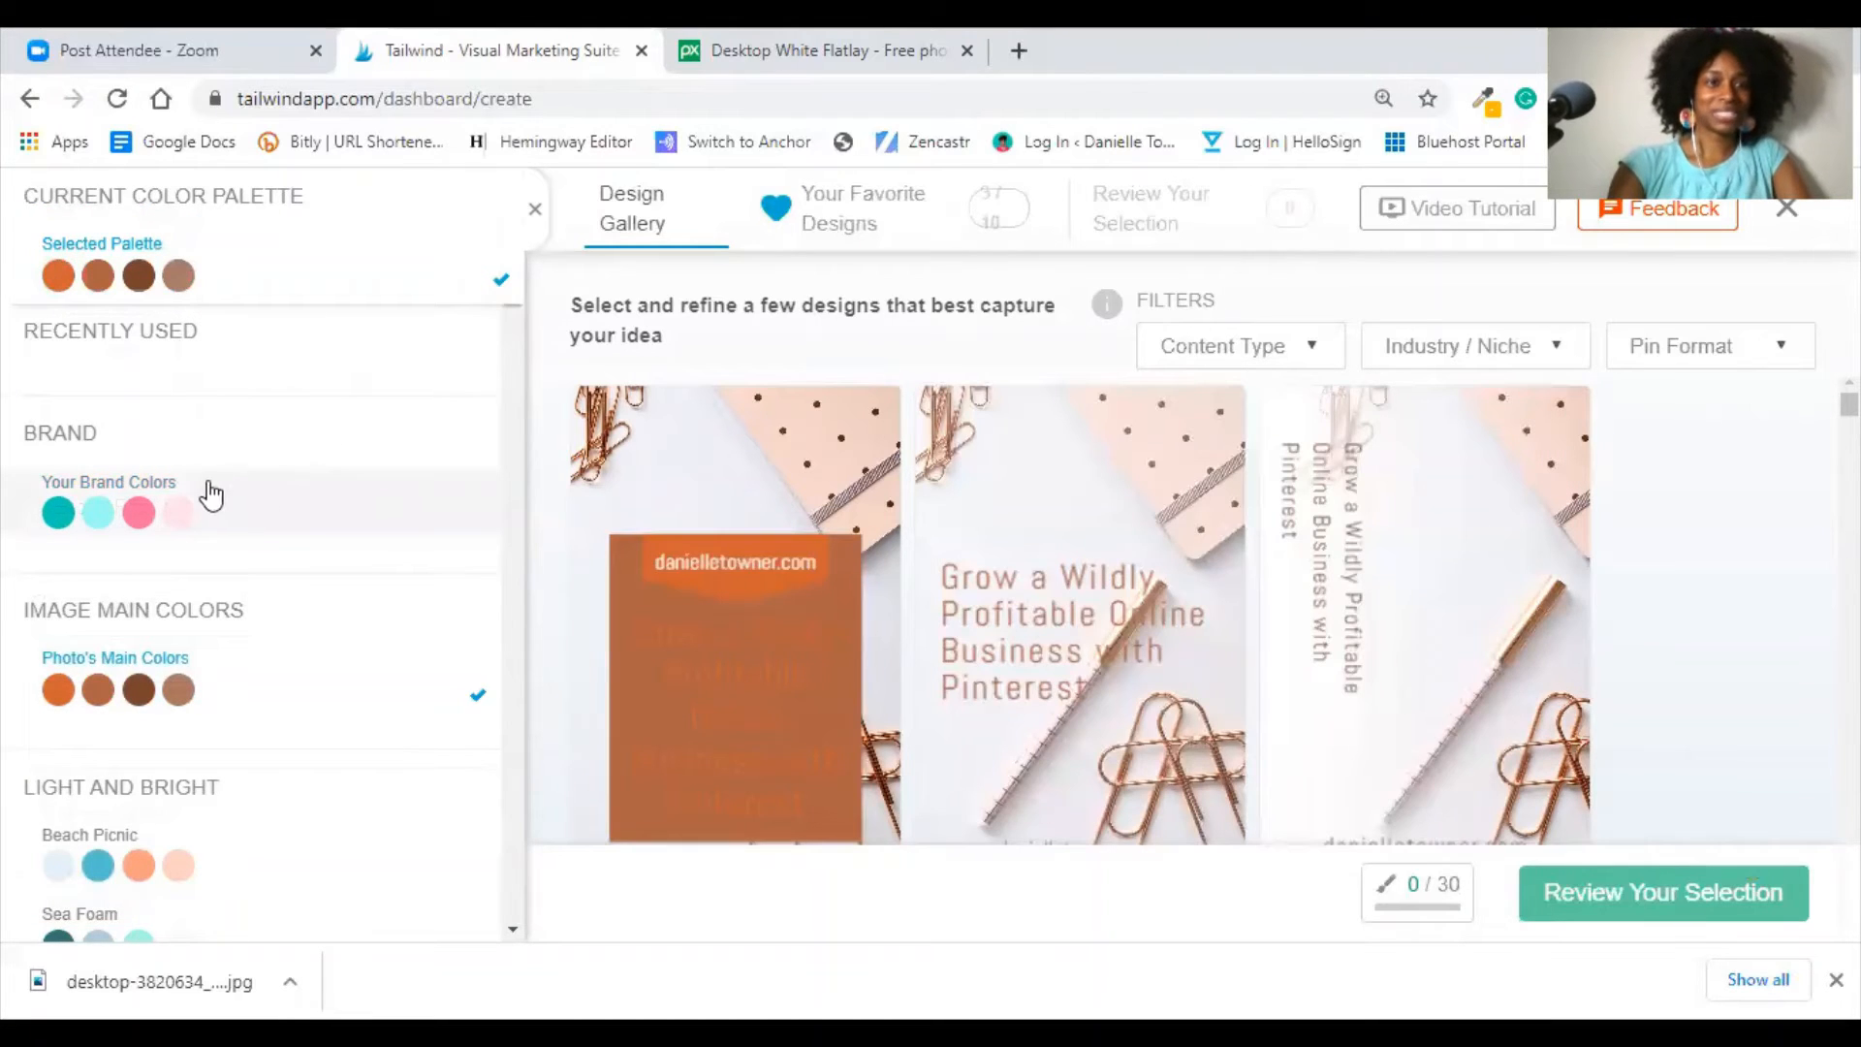
click(126, 492)
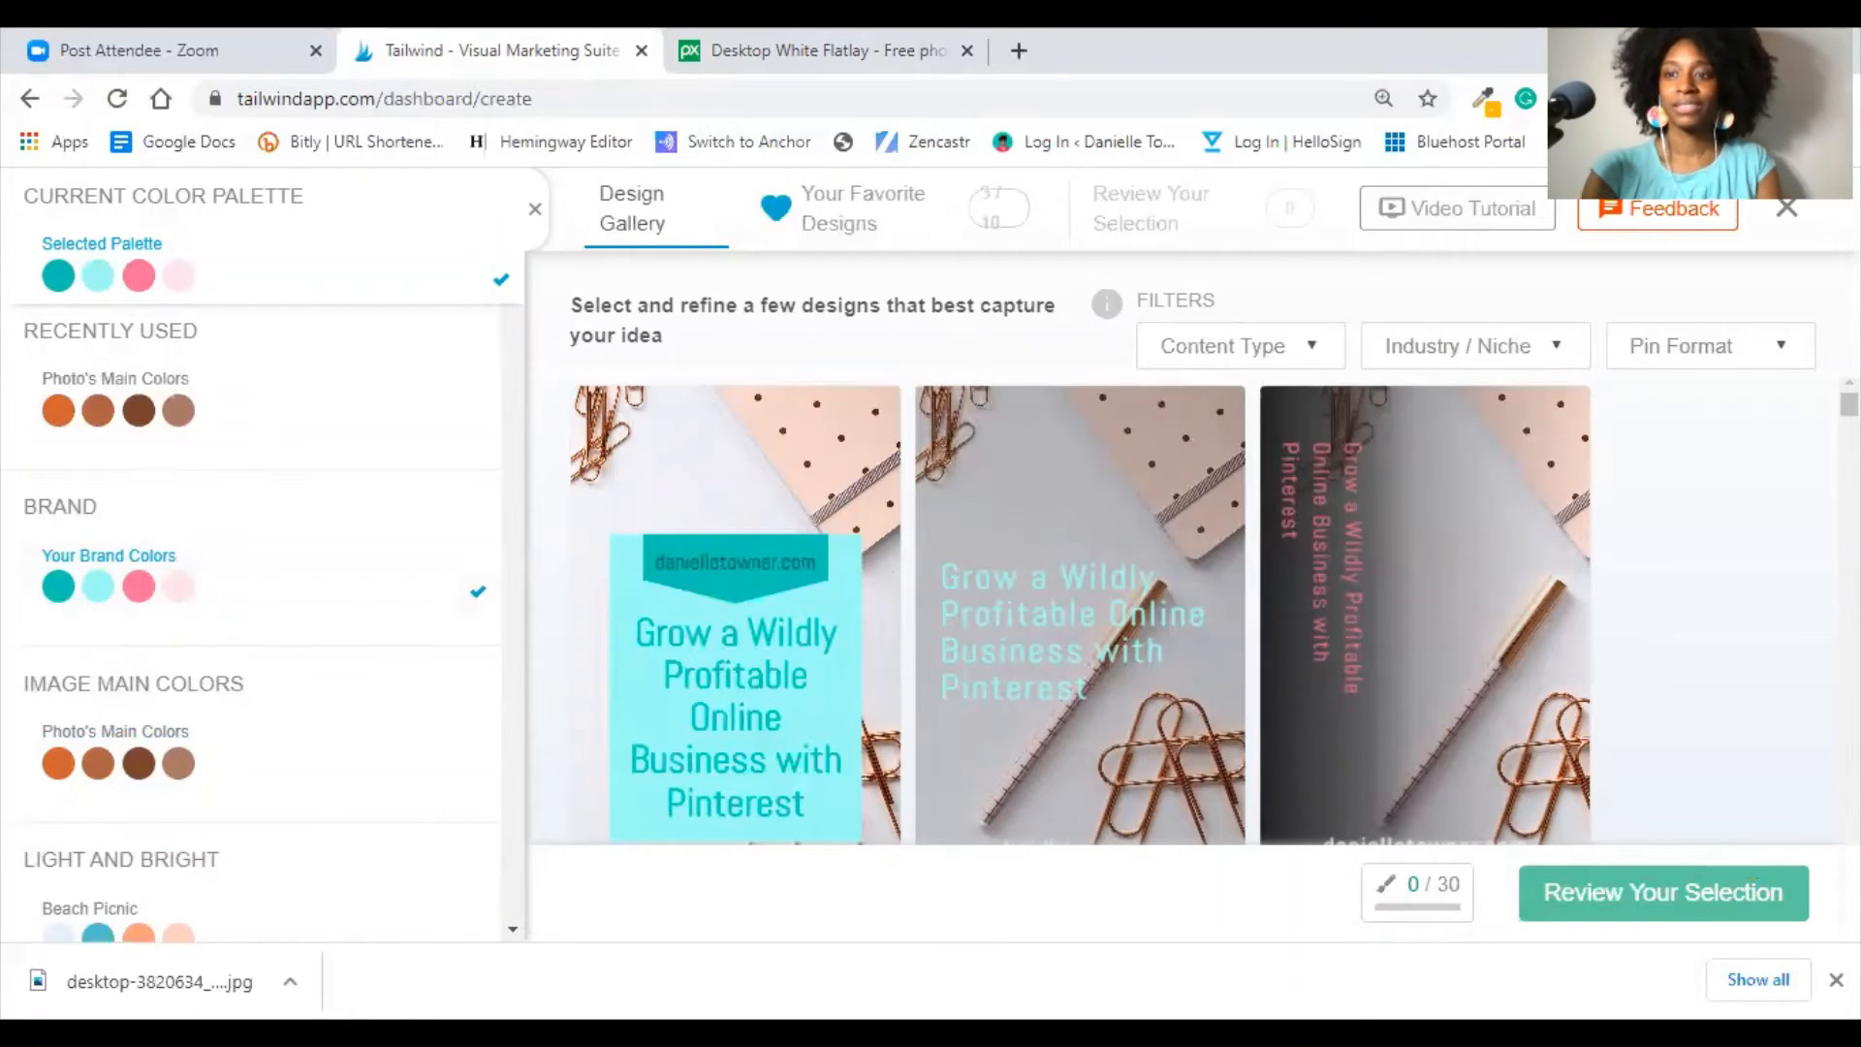
- Look through the generated pin designs in the gallery and the available color palettes
scroll(1723, 593, down, 2)
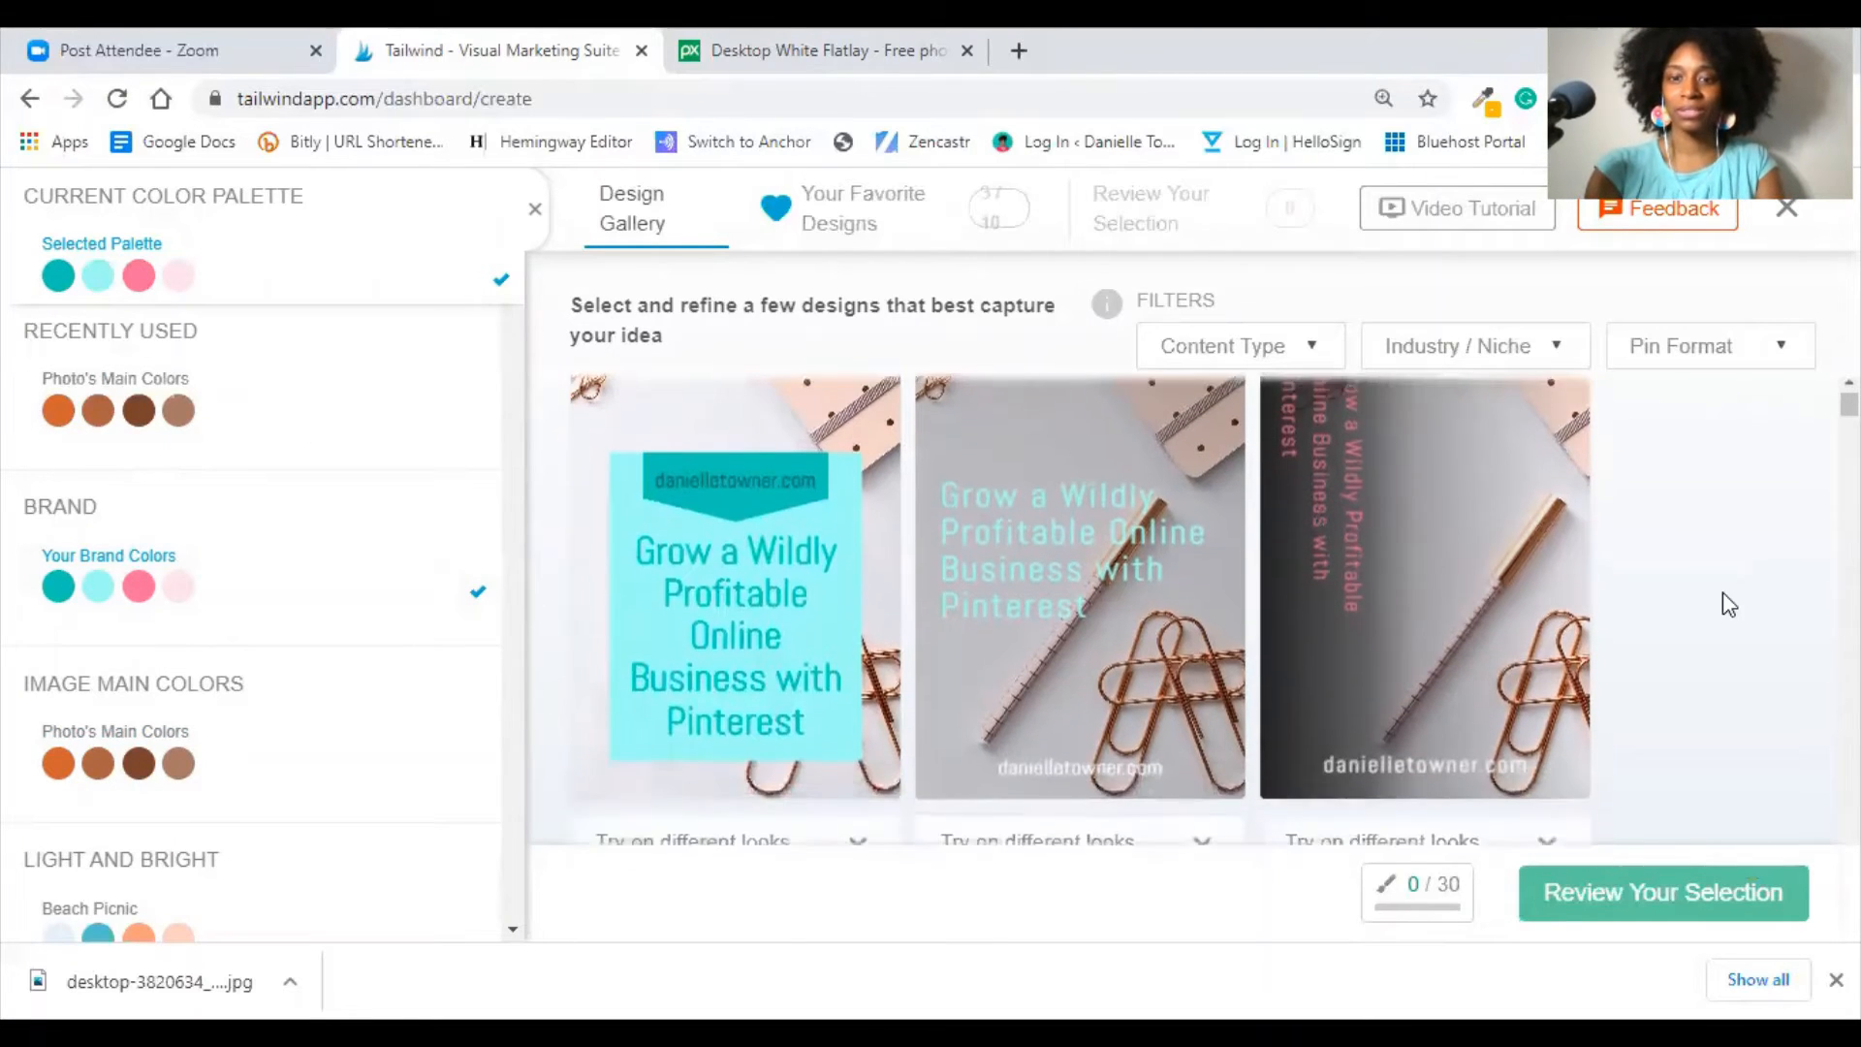
scroll(1722, 593, down, 5)
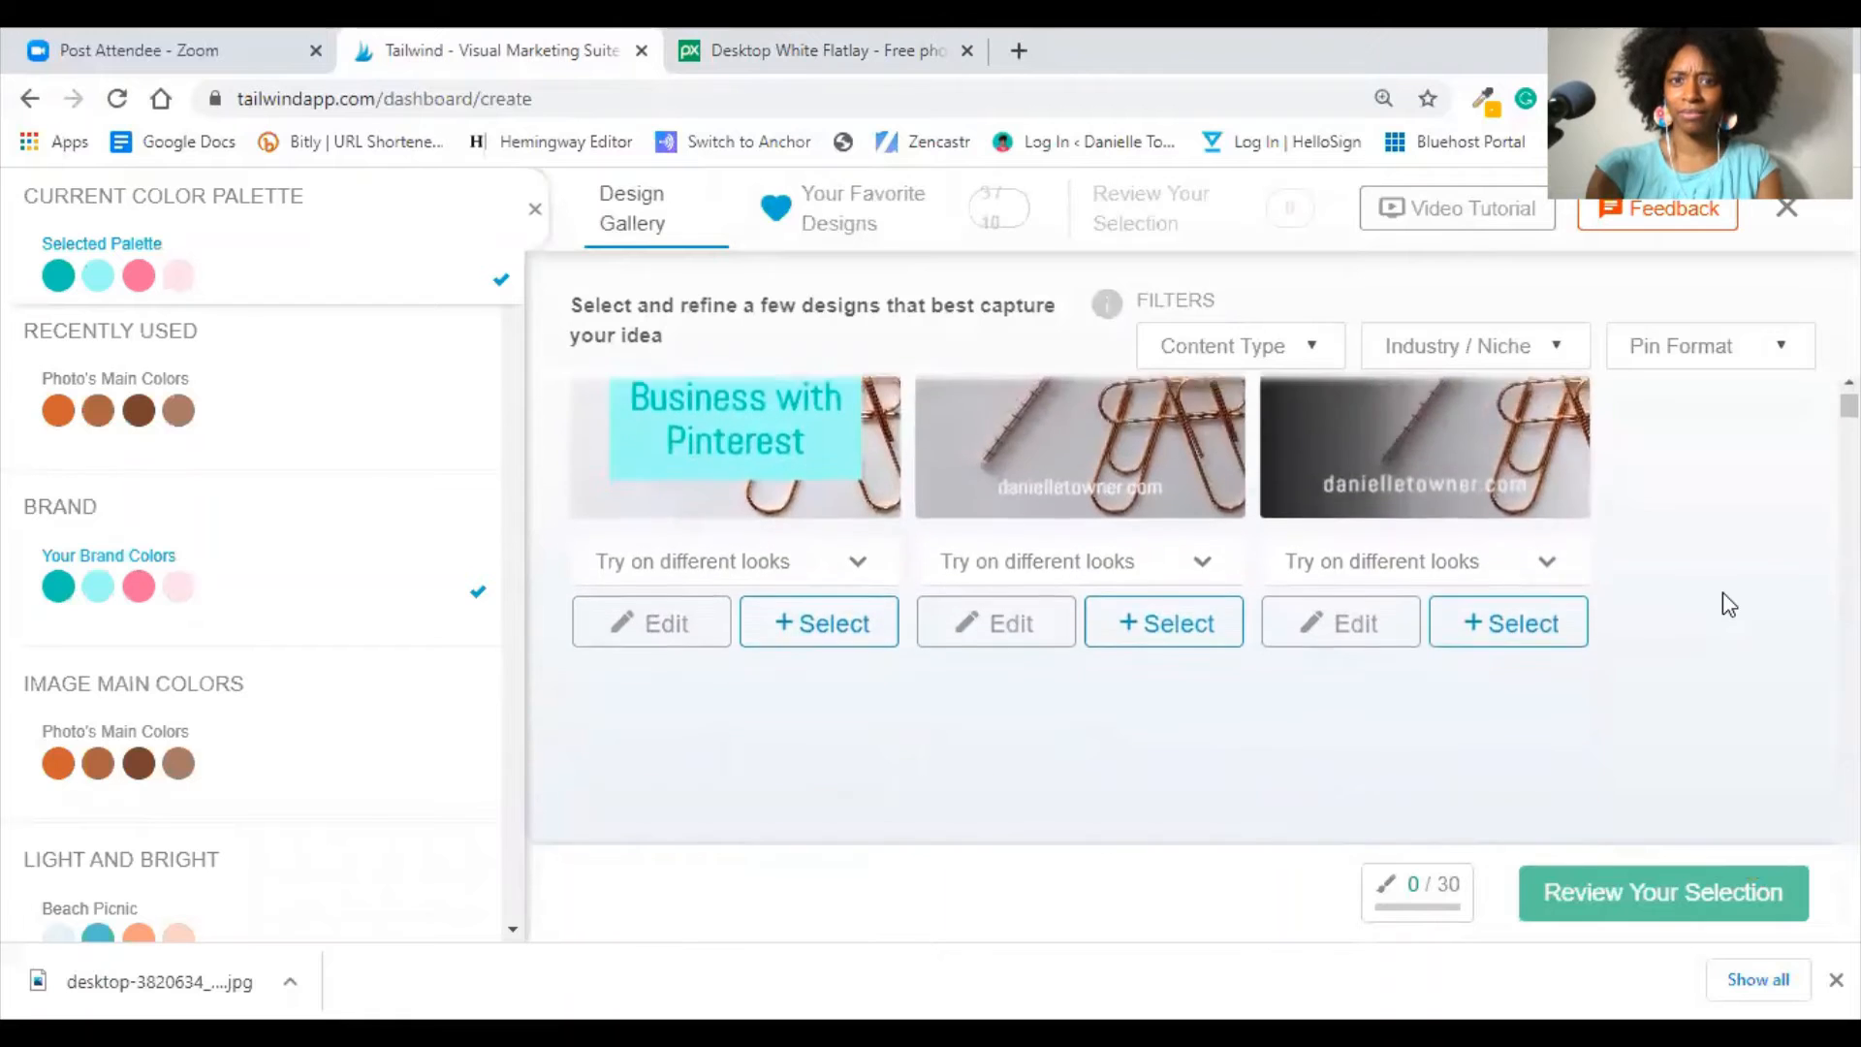
scroll(1724, 595, down, 4)
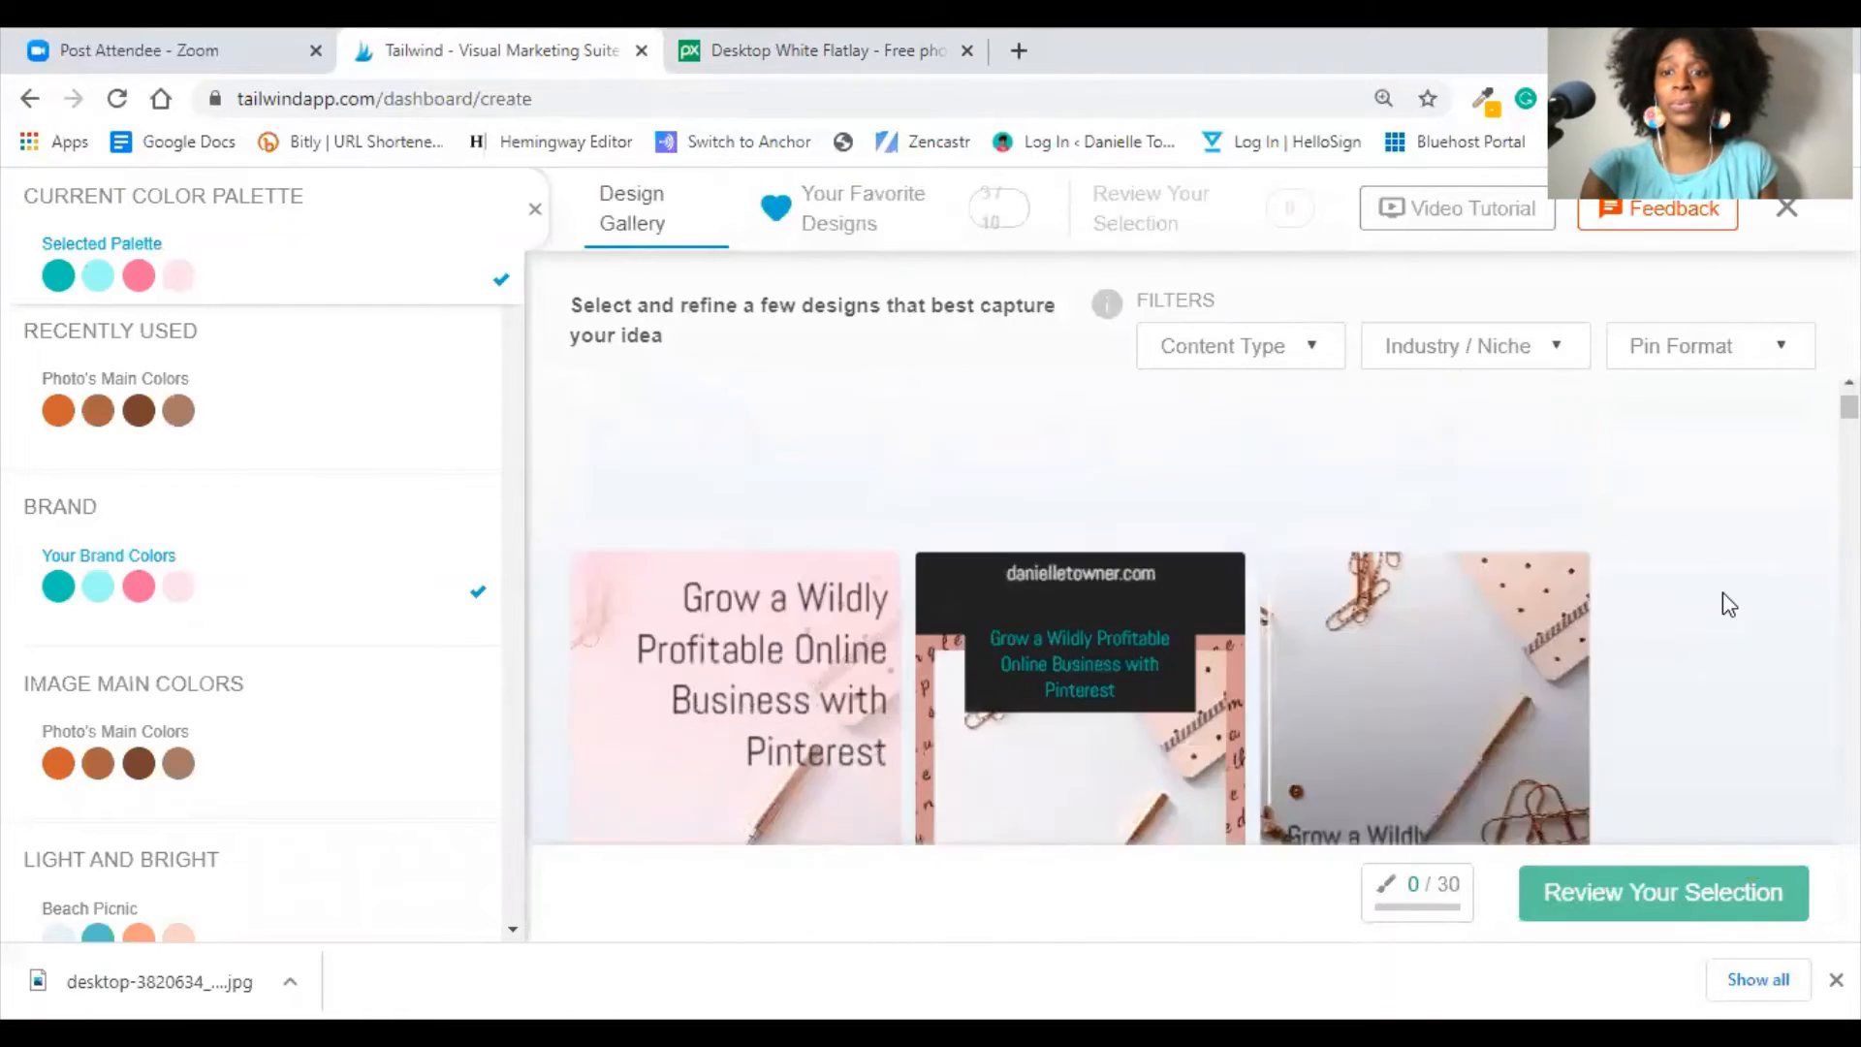
scroll(1722, 593, down, 5)
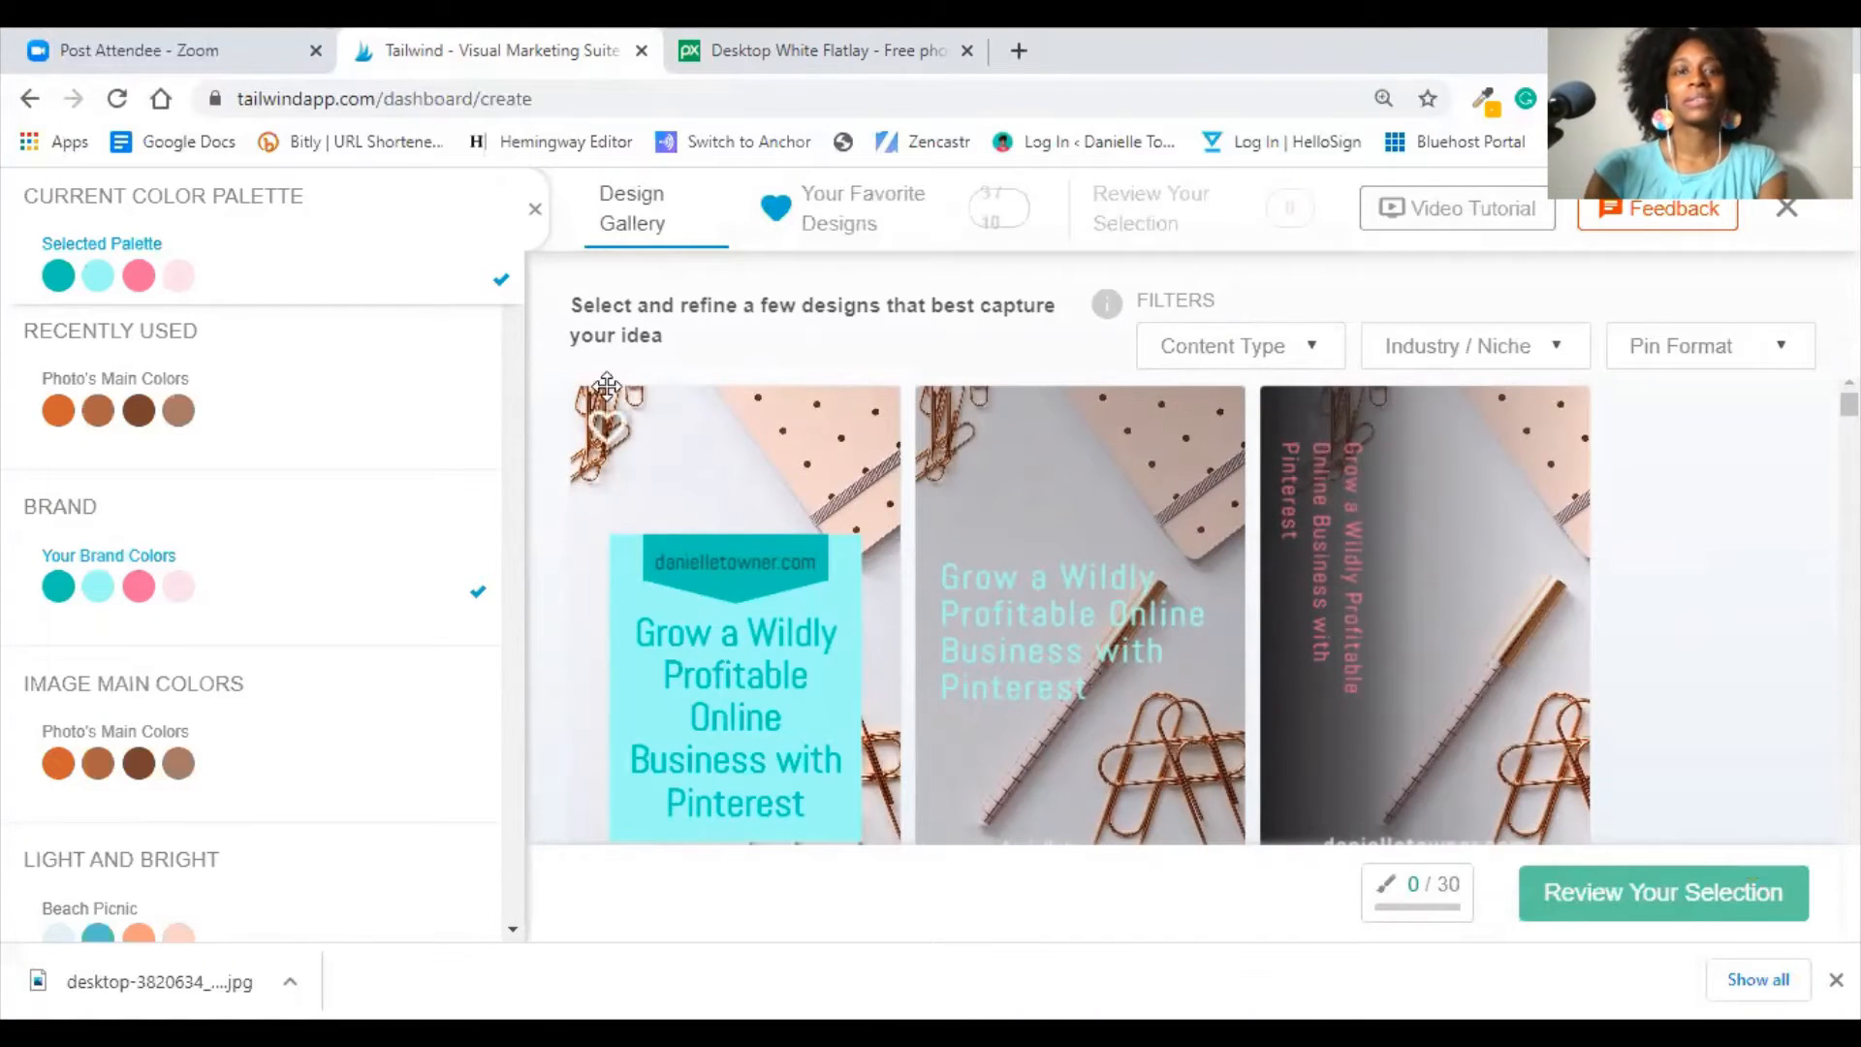
scroll(729, 388, down, 1)
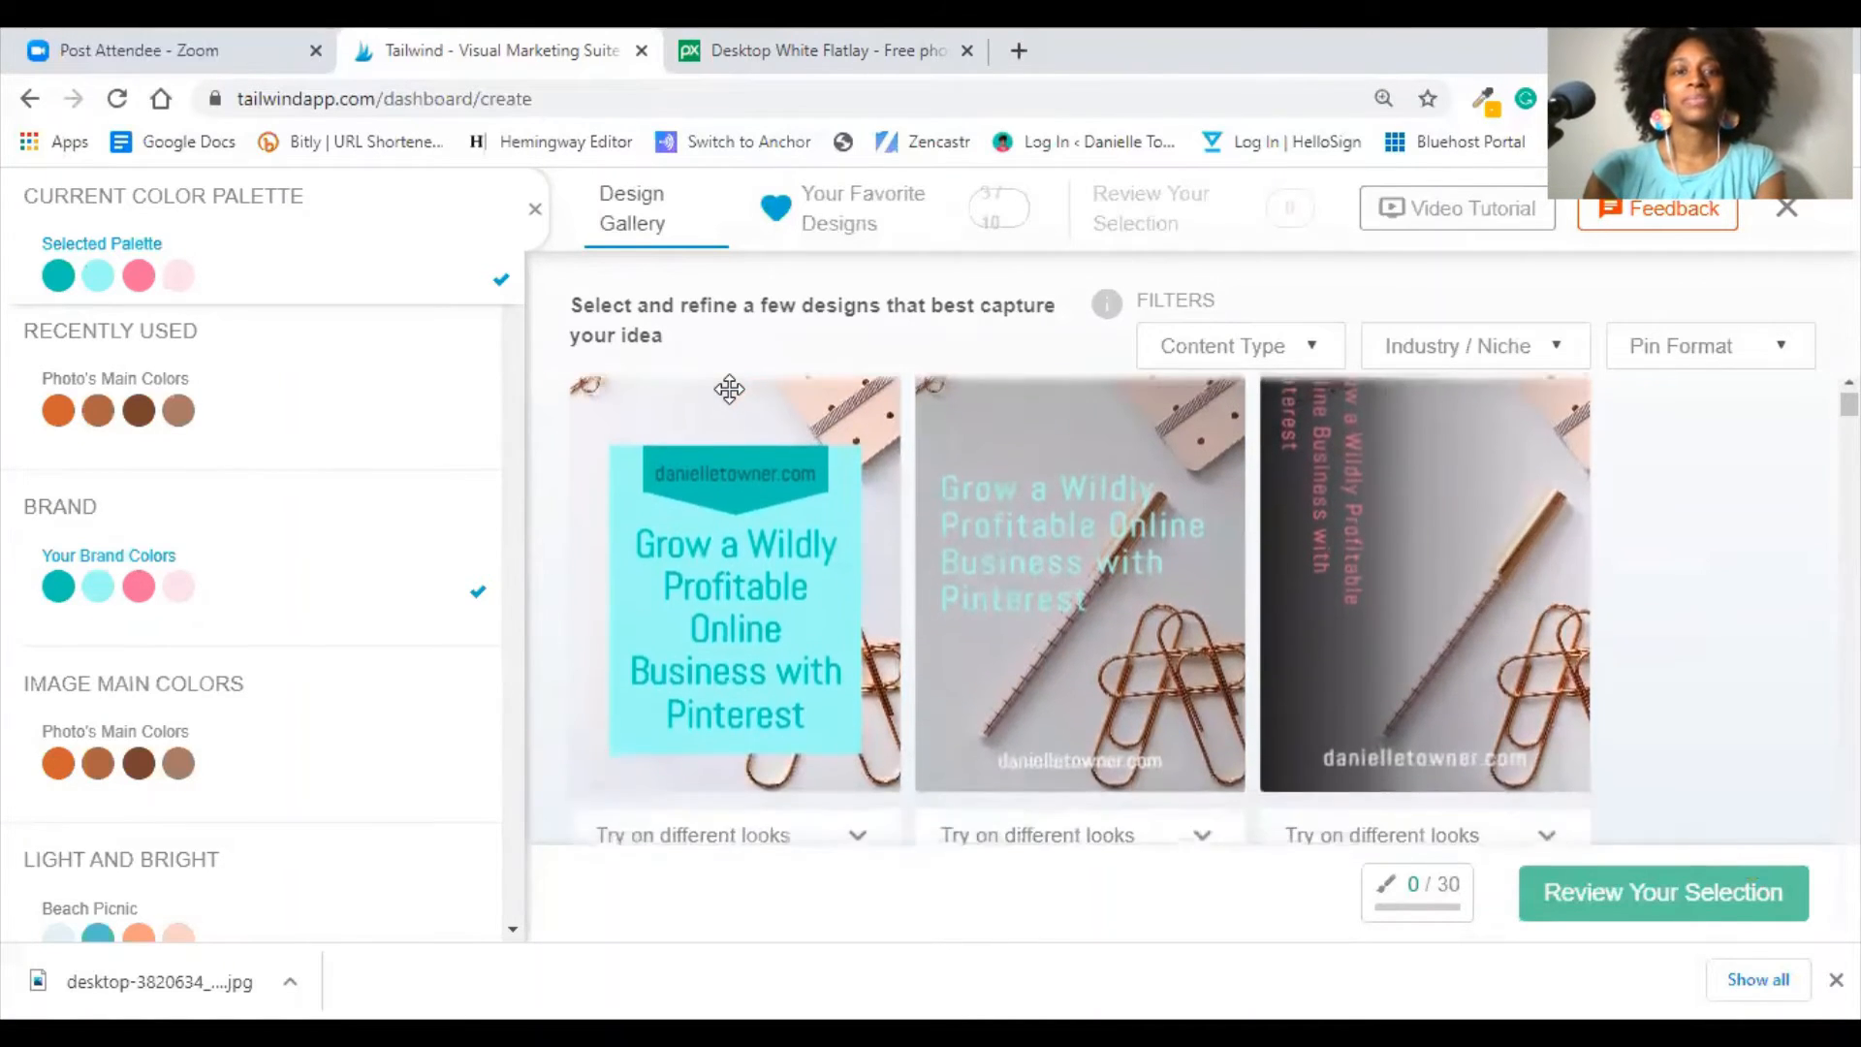
scroll(948, 542, down, 3)
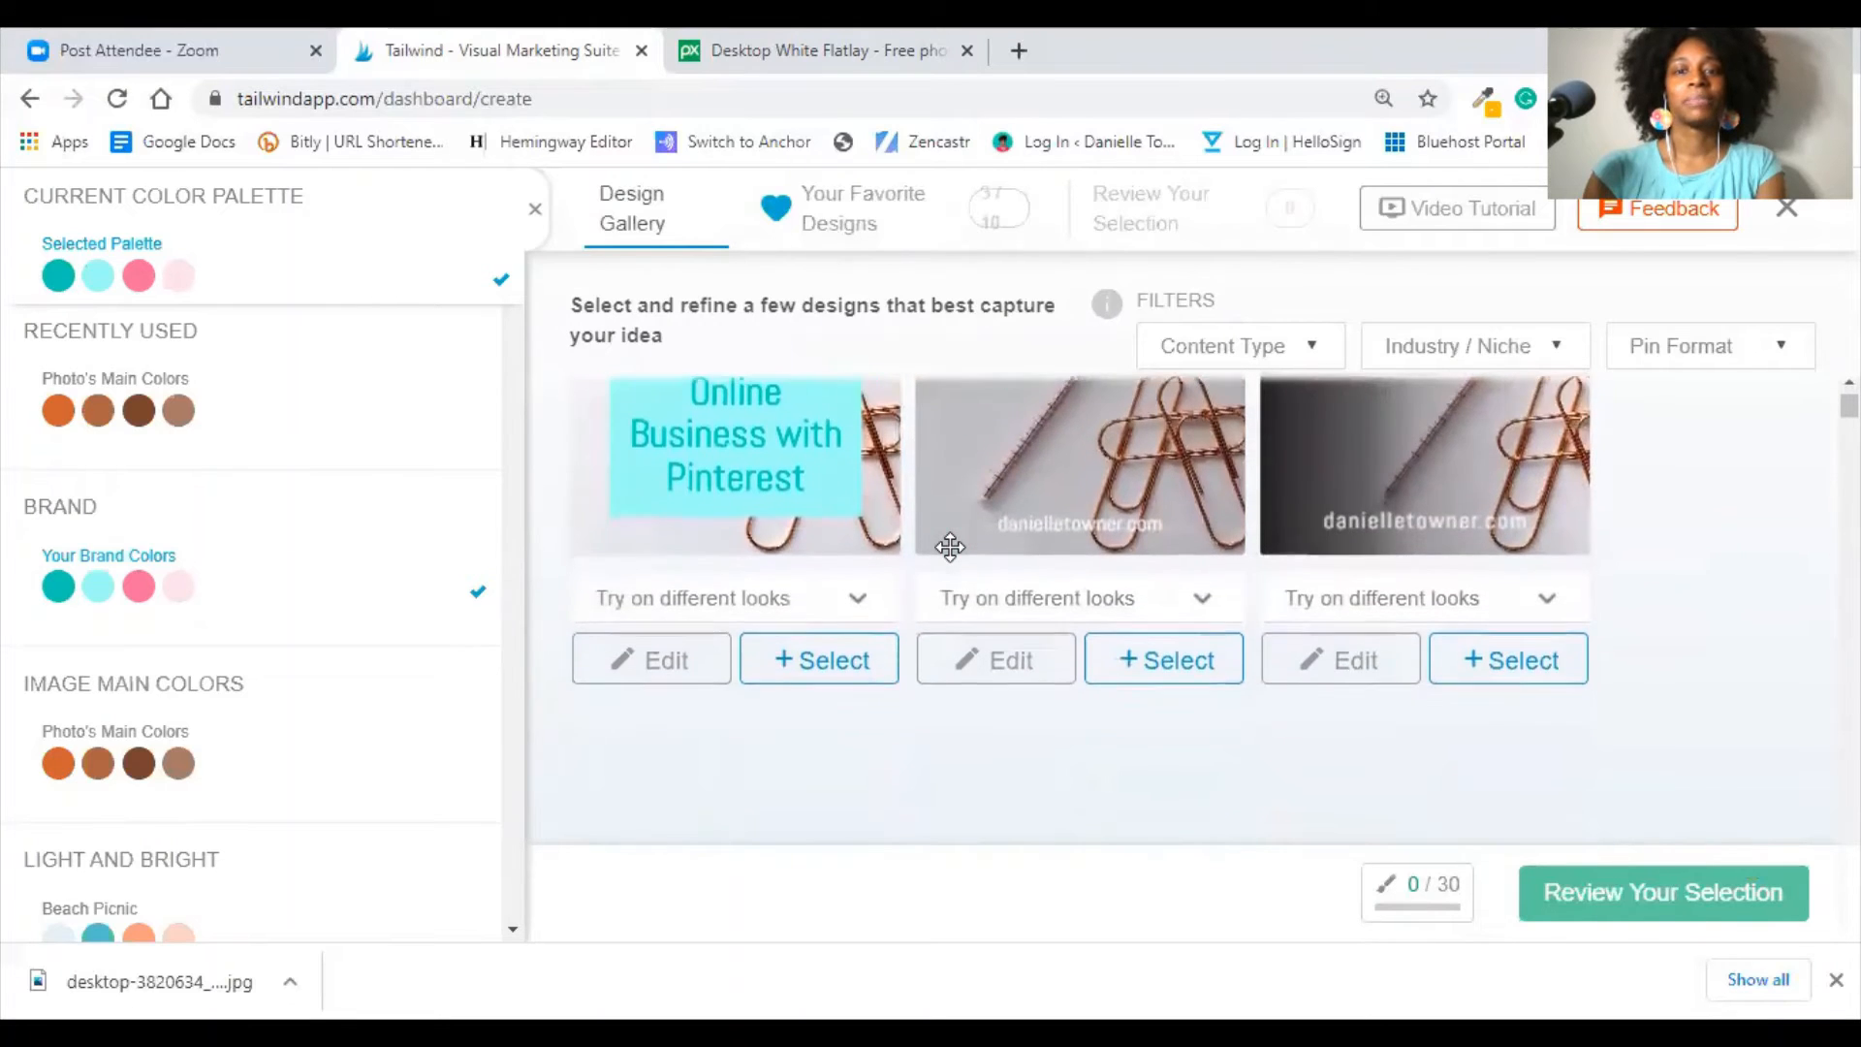
scroll(948, 544, down, 5)
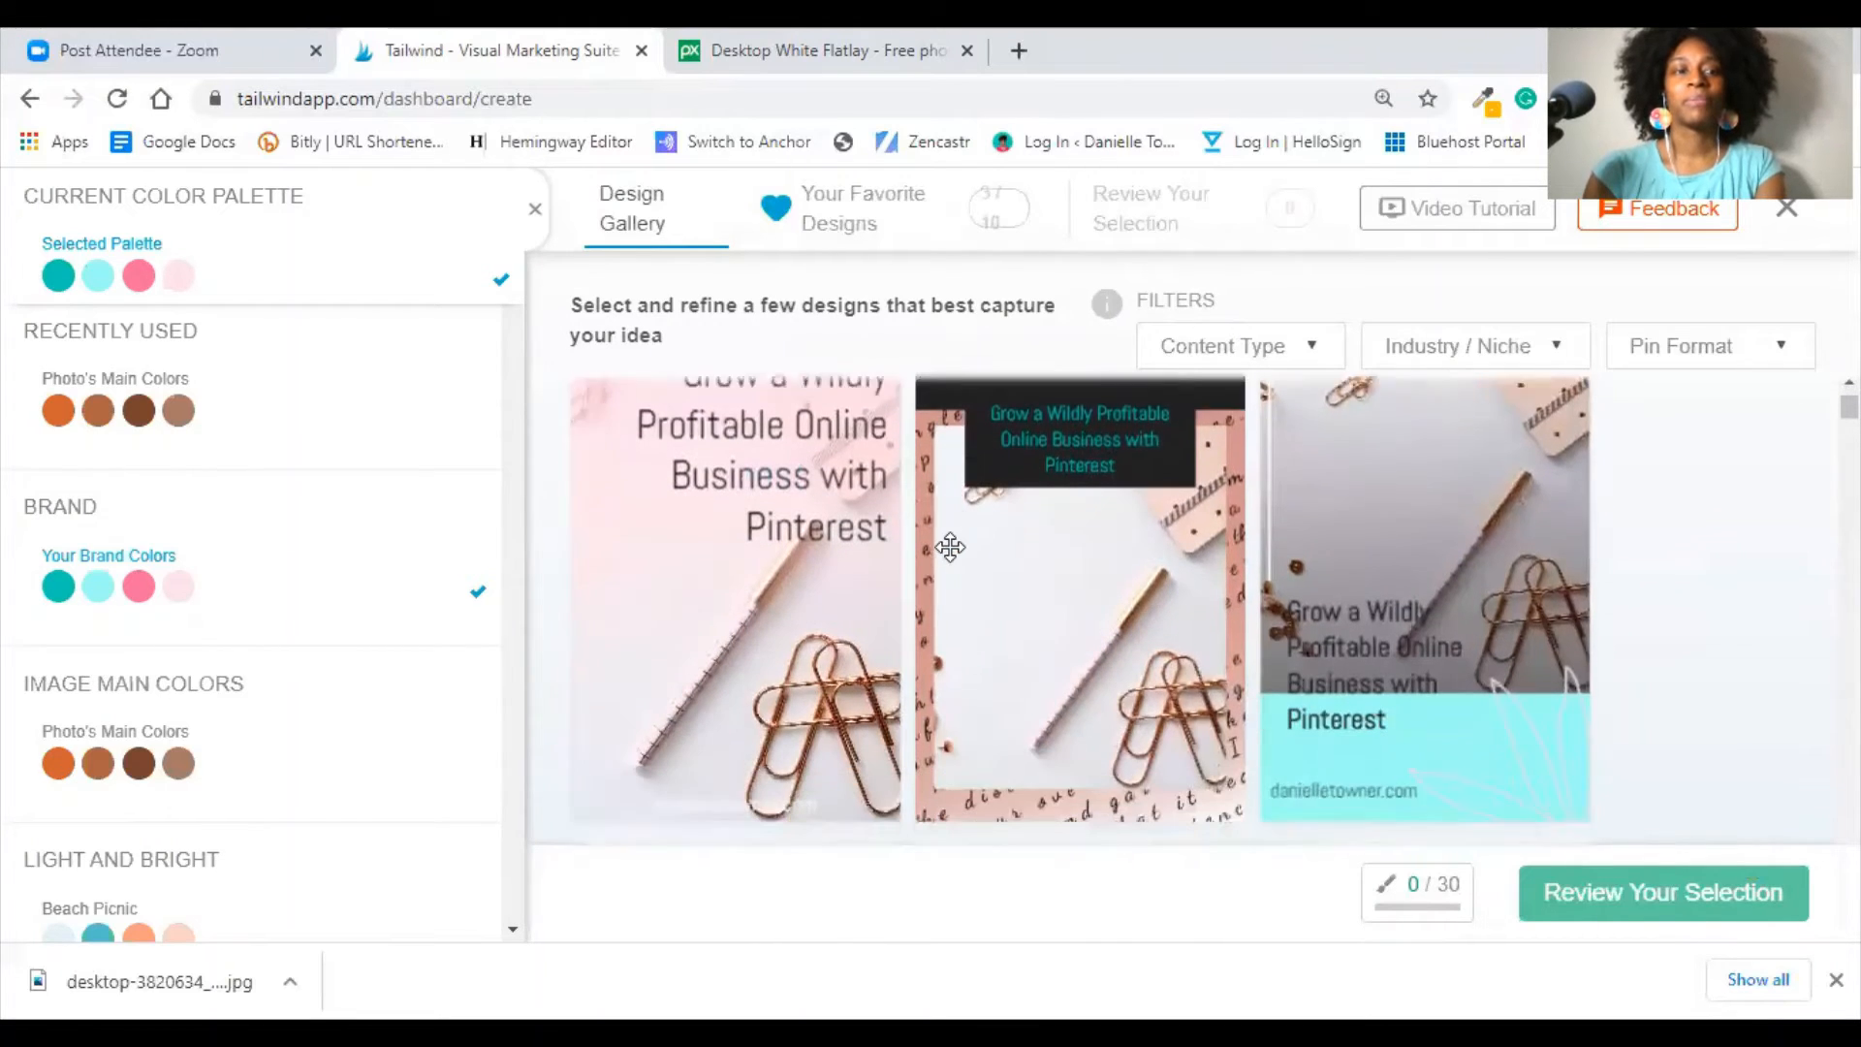
scroll(276, 525, down, 10)
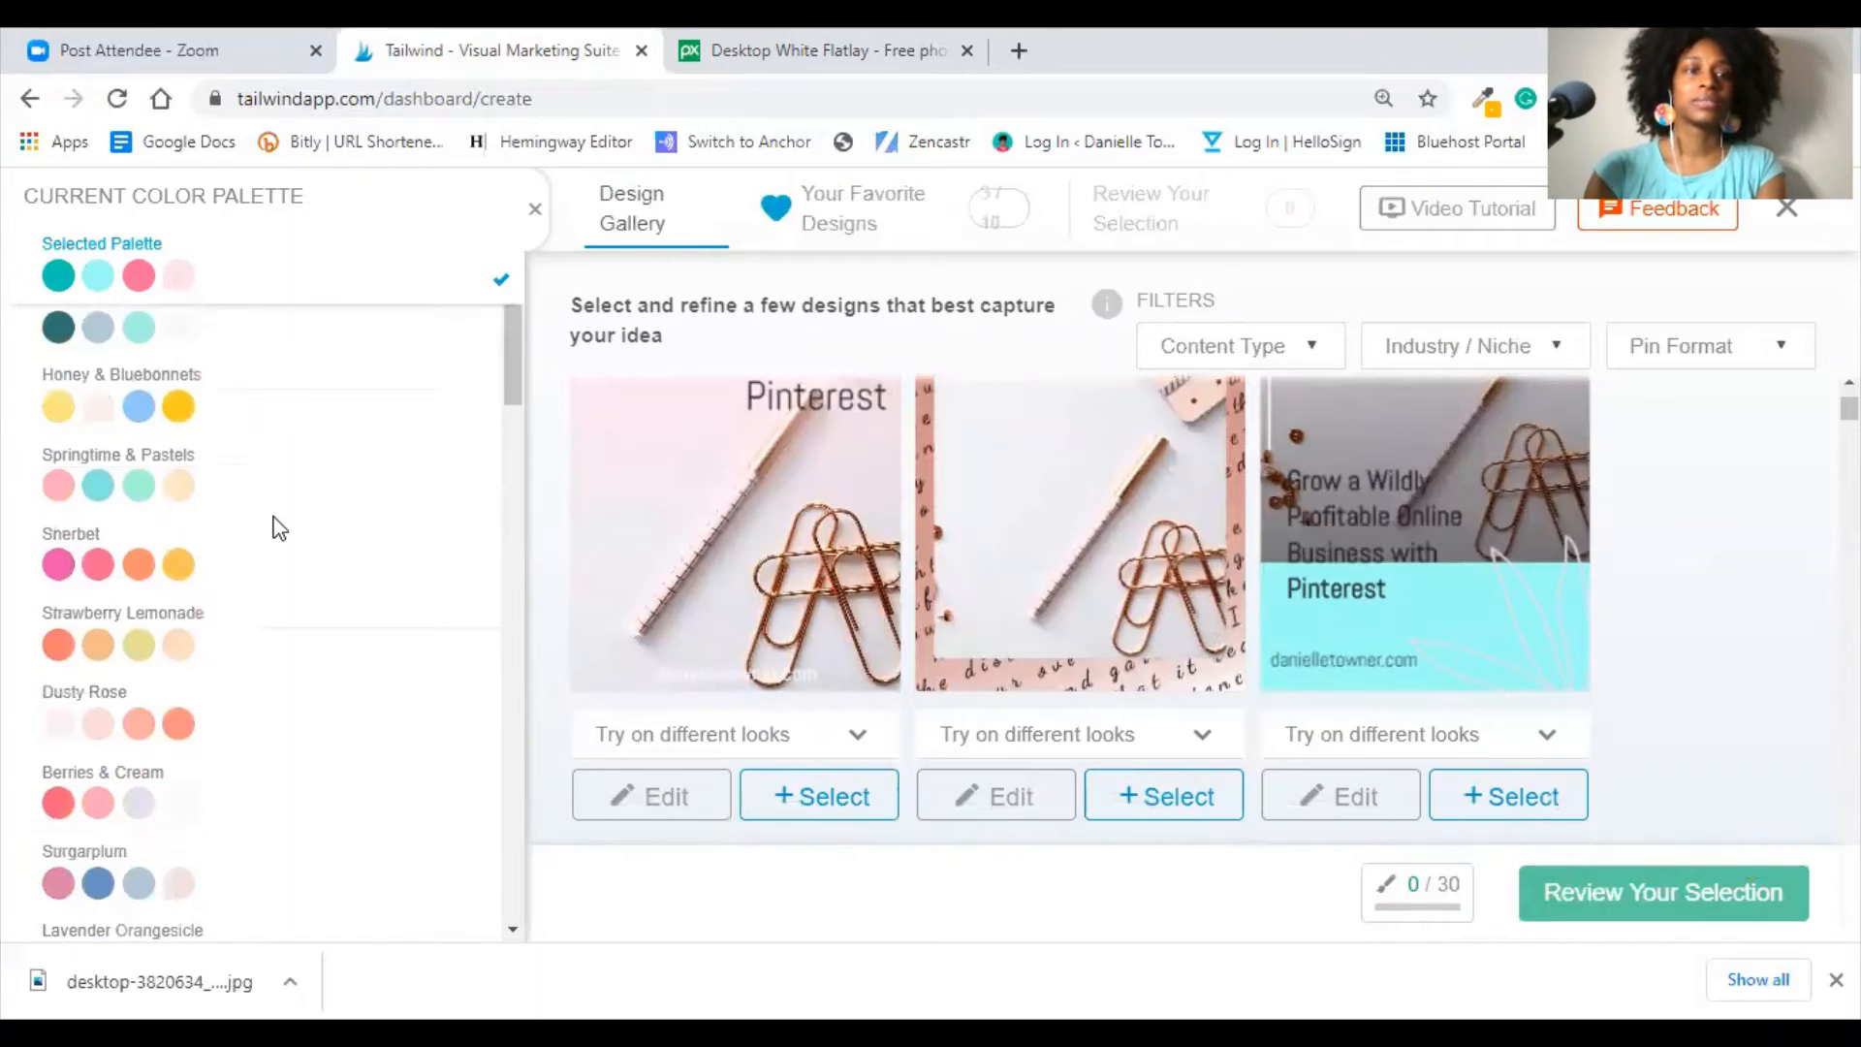
scroll(519, 387, down, 5)
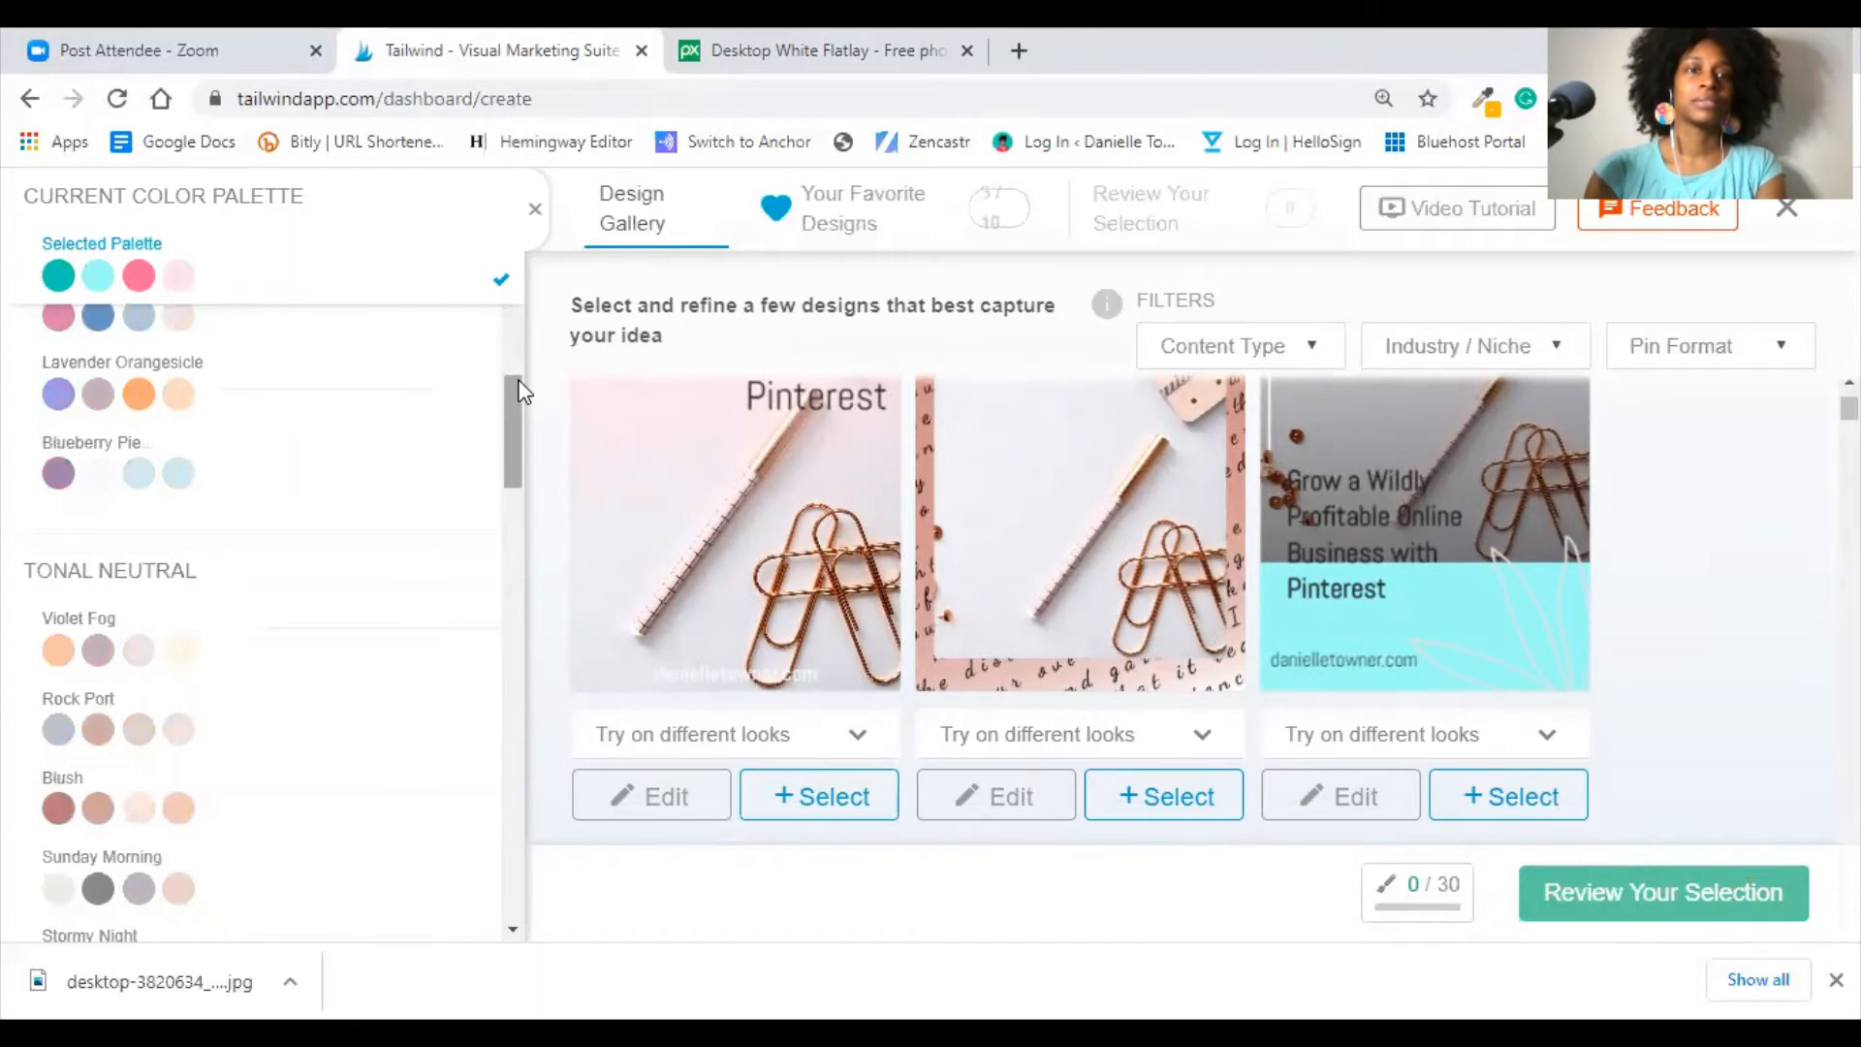
drag(519, 403, 557, 177)
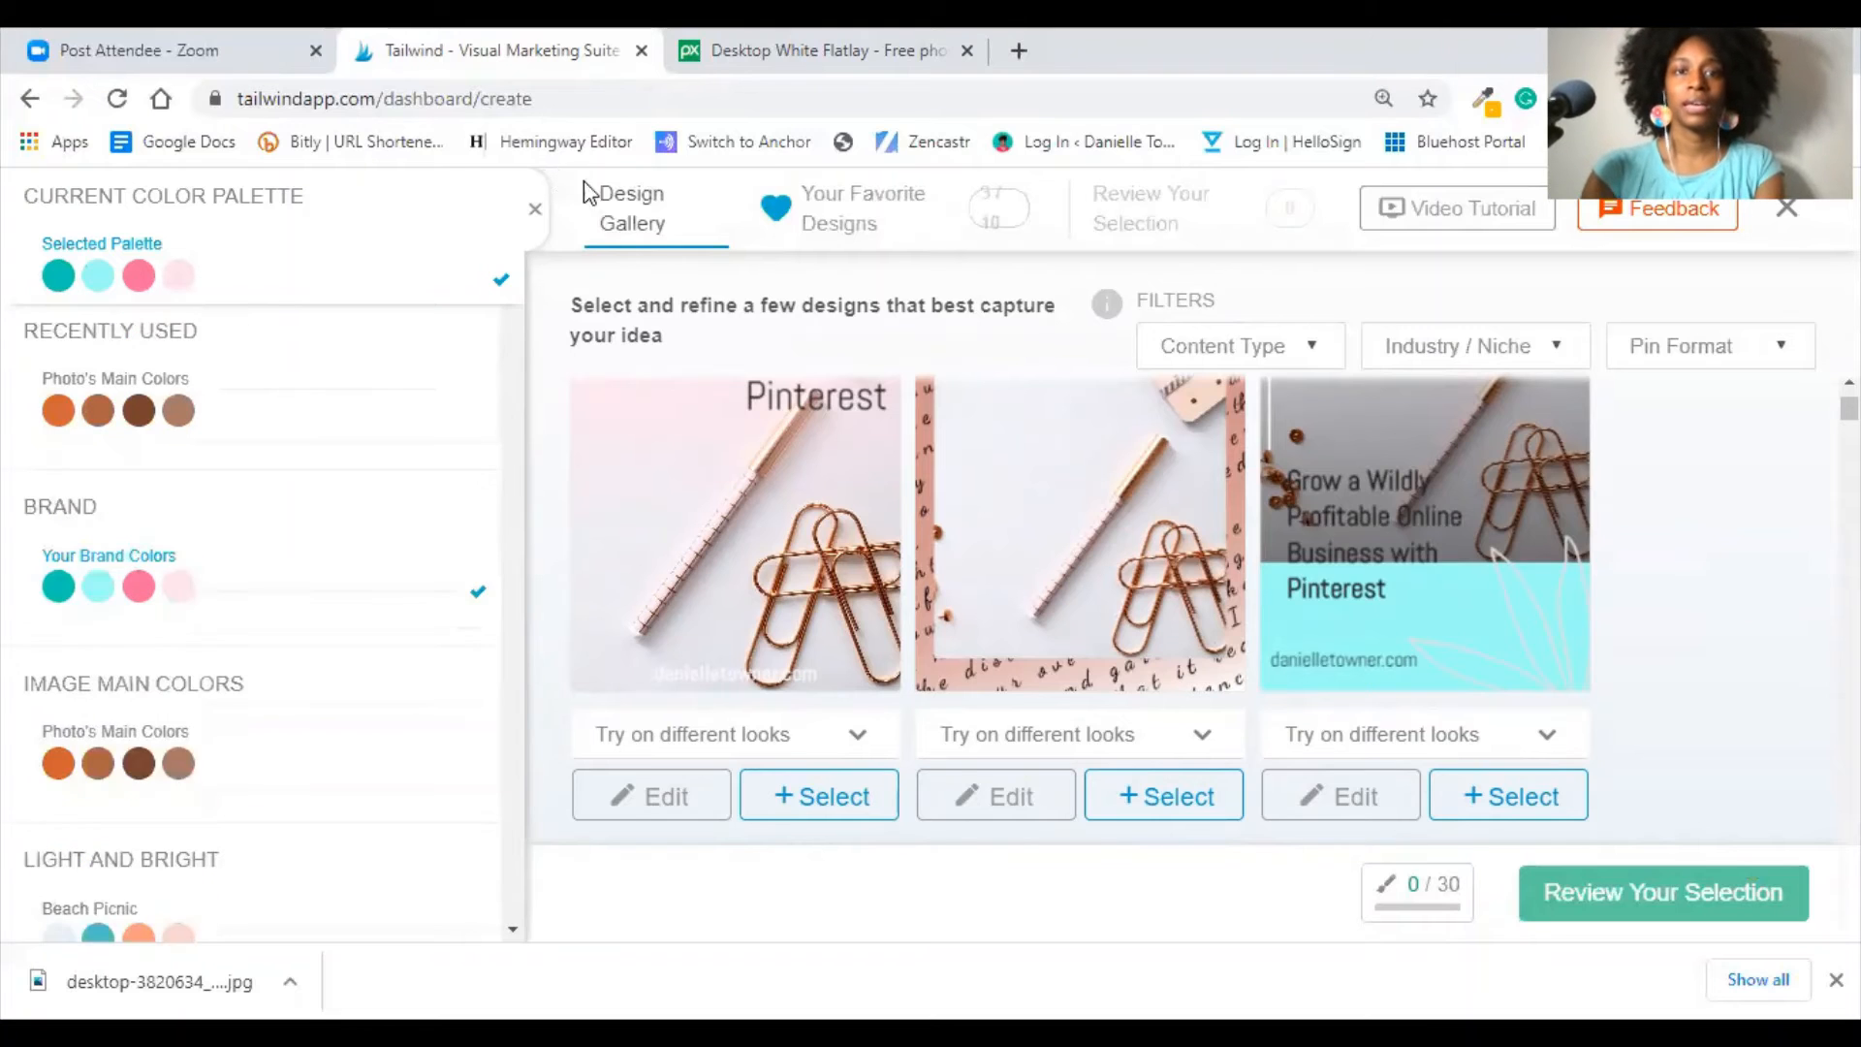
scroll(1716, 645, down, 1)
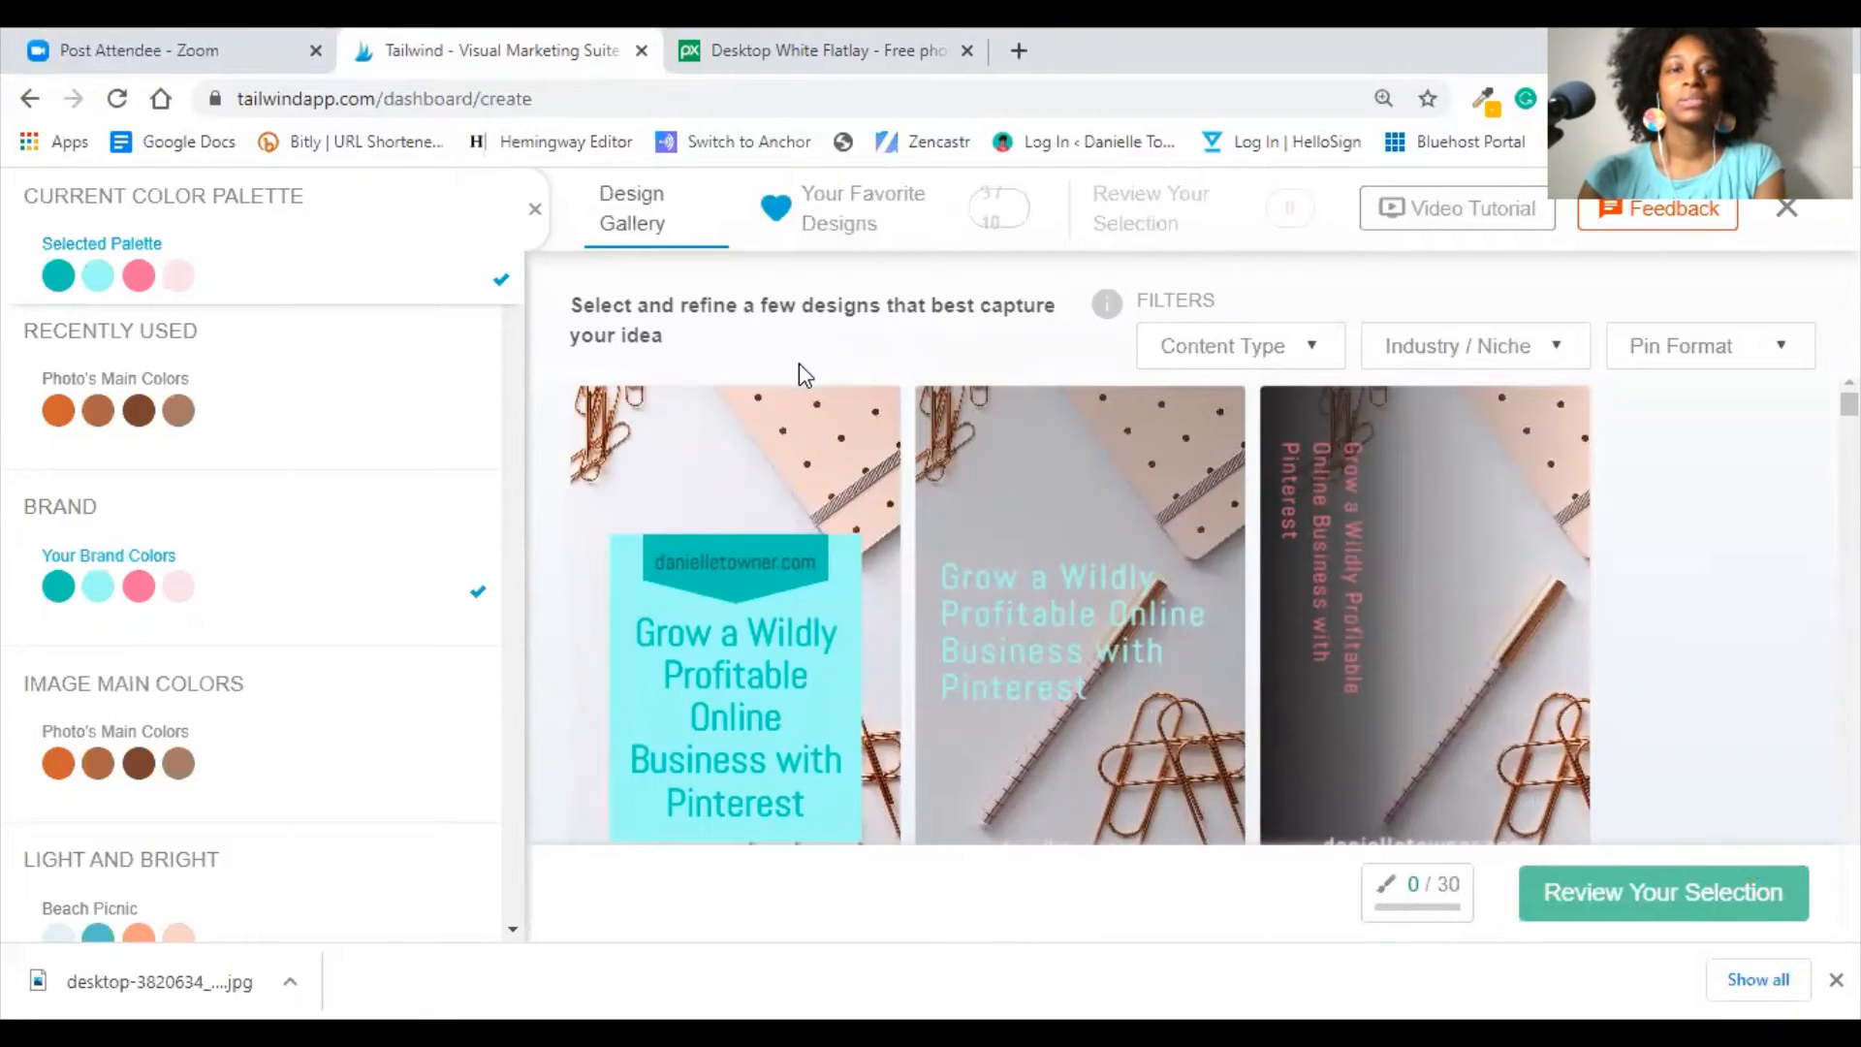
- Examine more of the gallery's pin designs in the brand colors, comparing their layouts and title placement
scroll(1649, 511, down, 1)
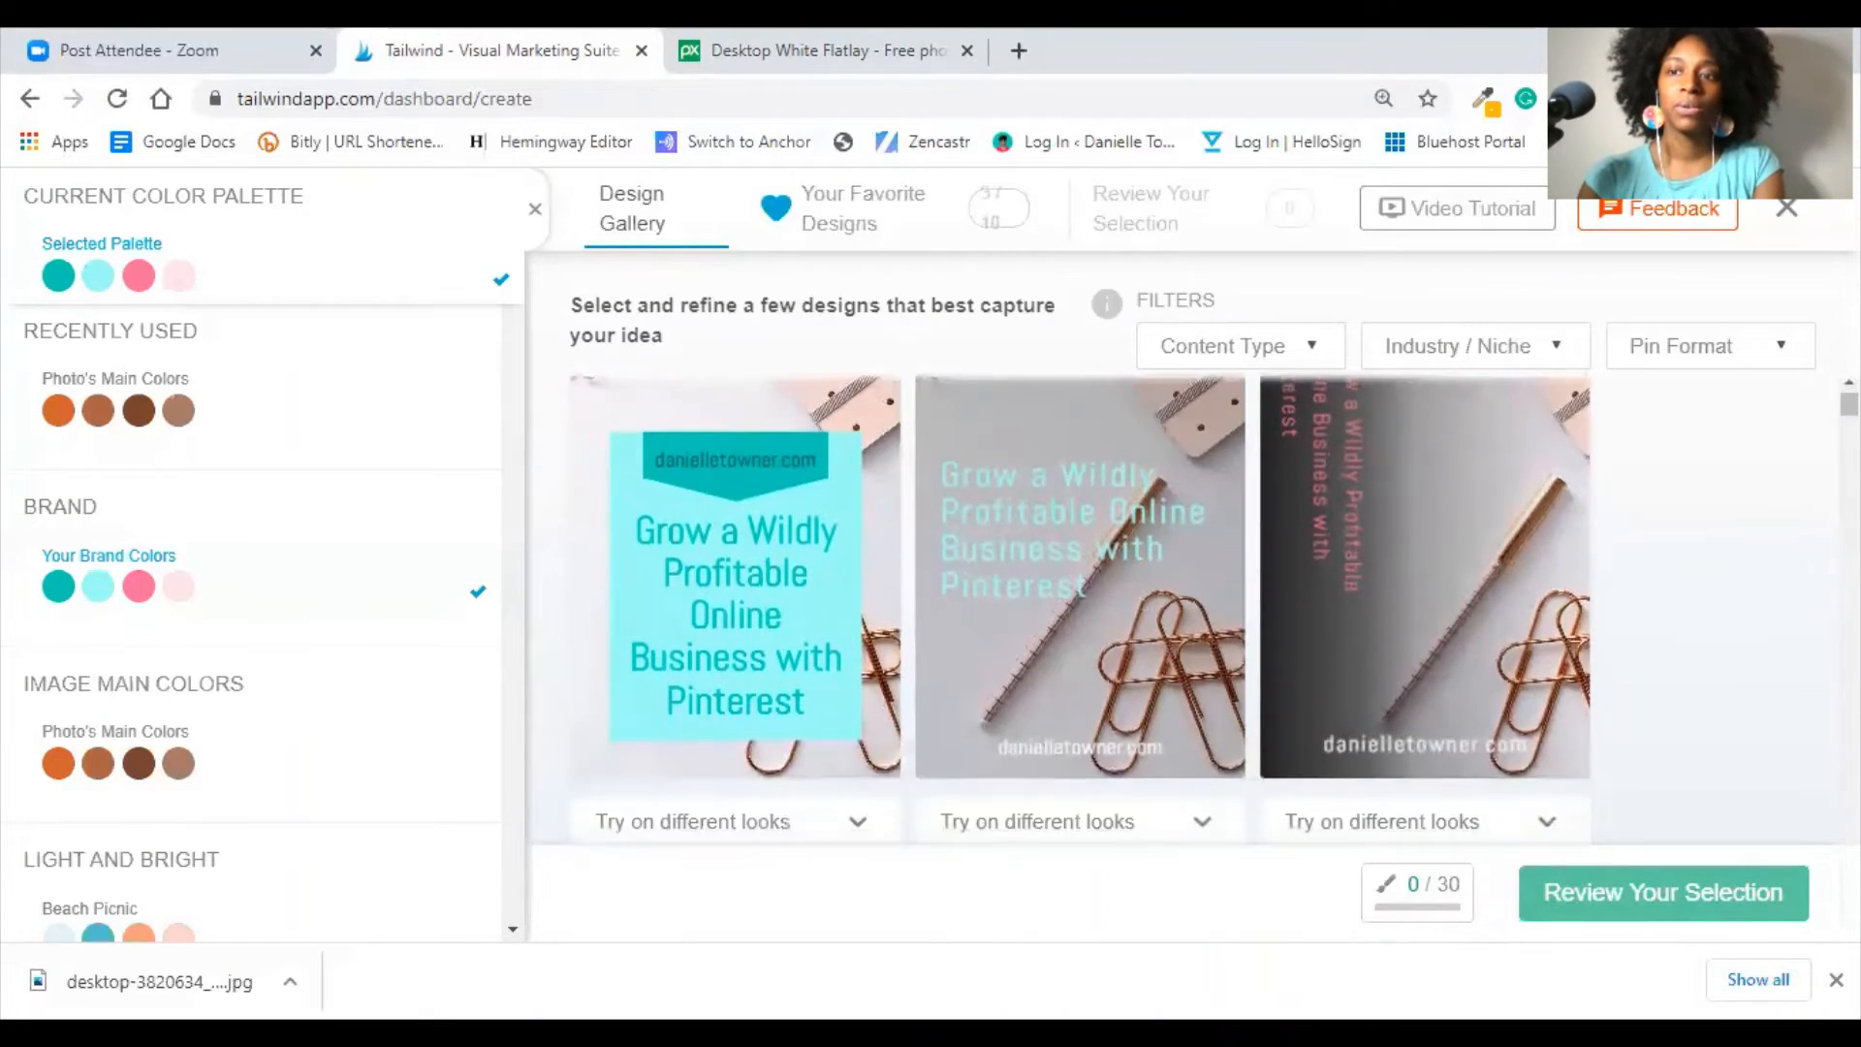
mouse_move(1848, 403)
mouse_down()
mouse_move(1848, 427)
mouse_move(1848, 402)
mouse_up()
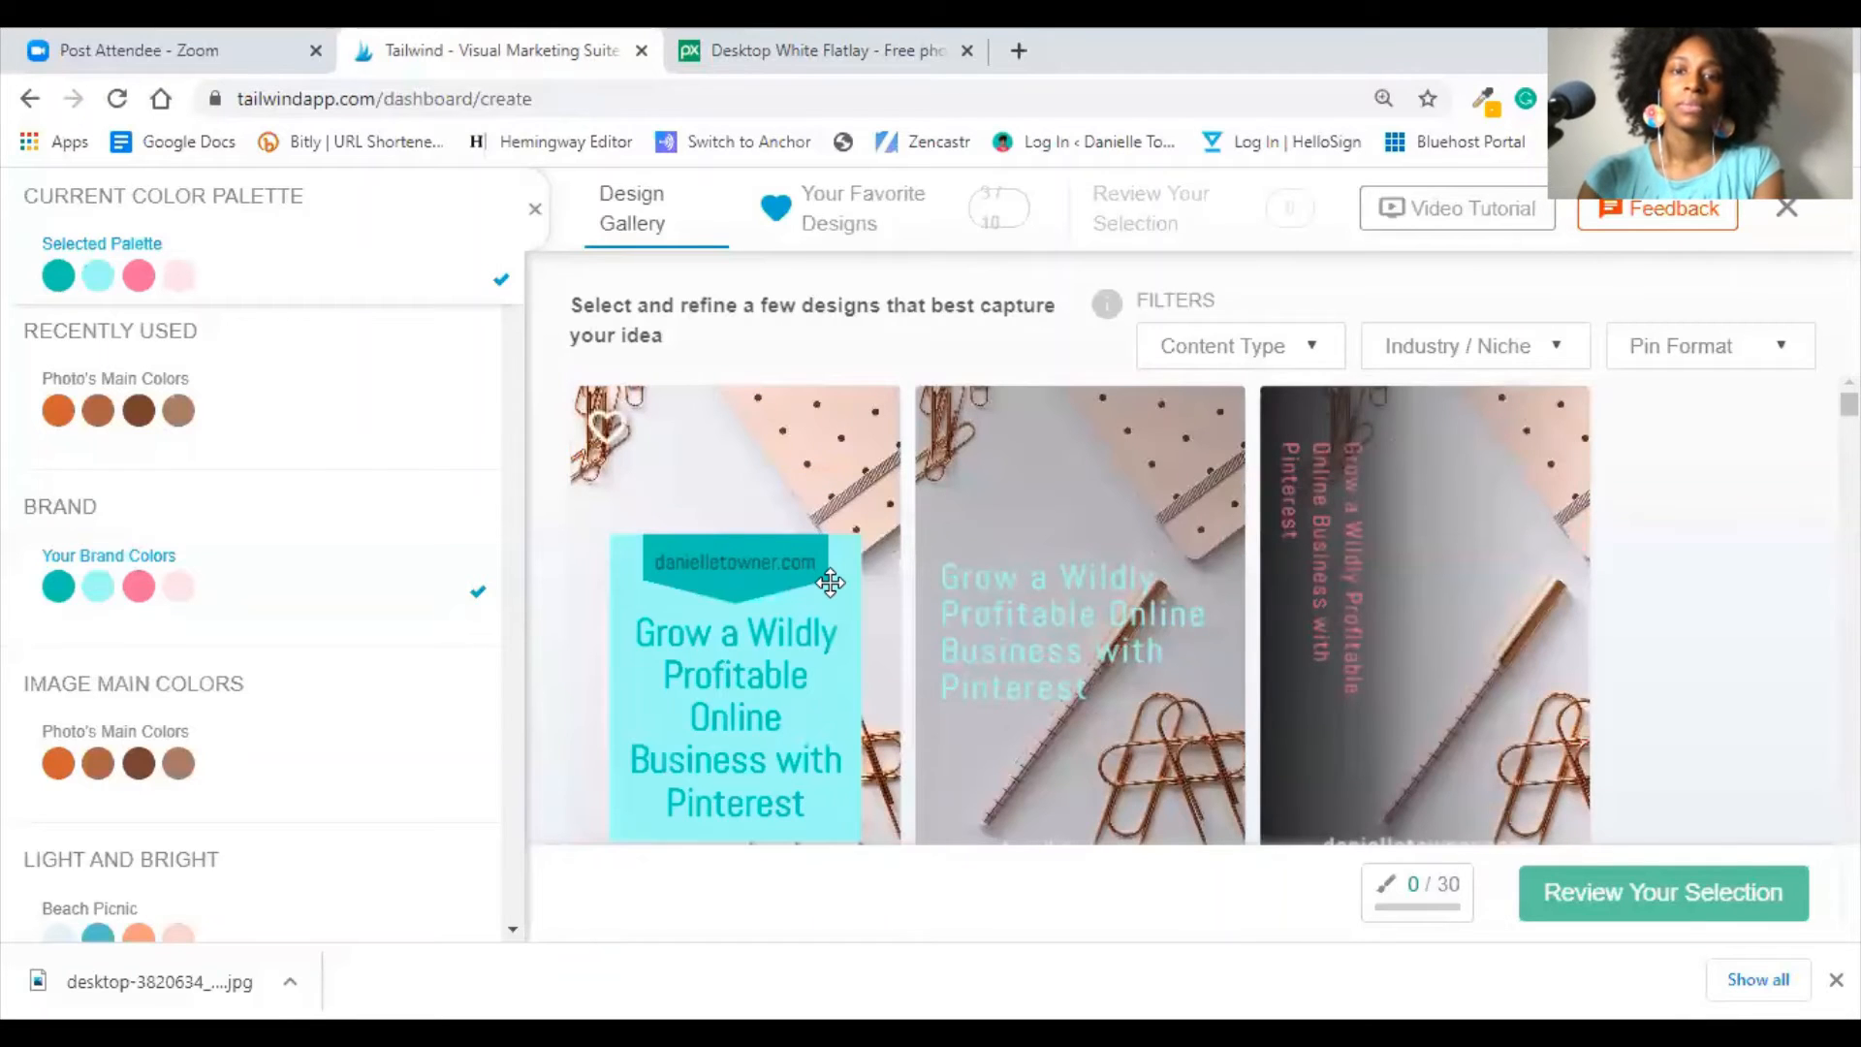
scroll(829, 582, down, 2)
scroll(829, 581, down, 6)
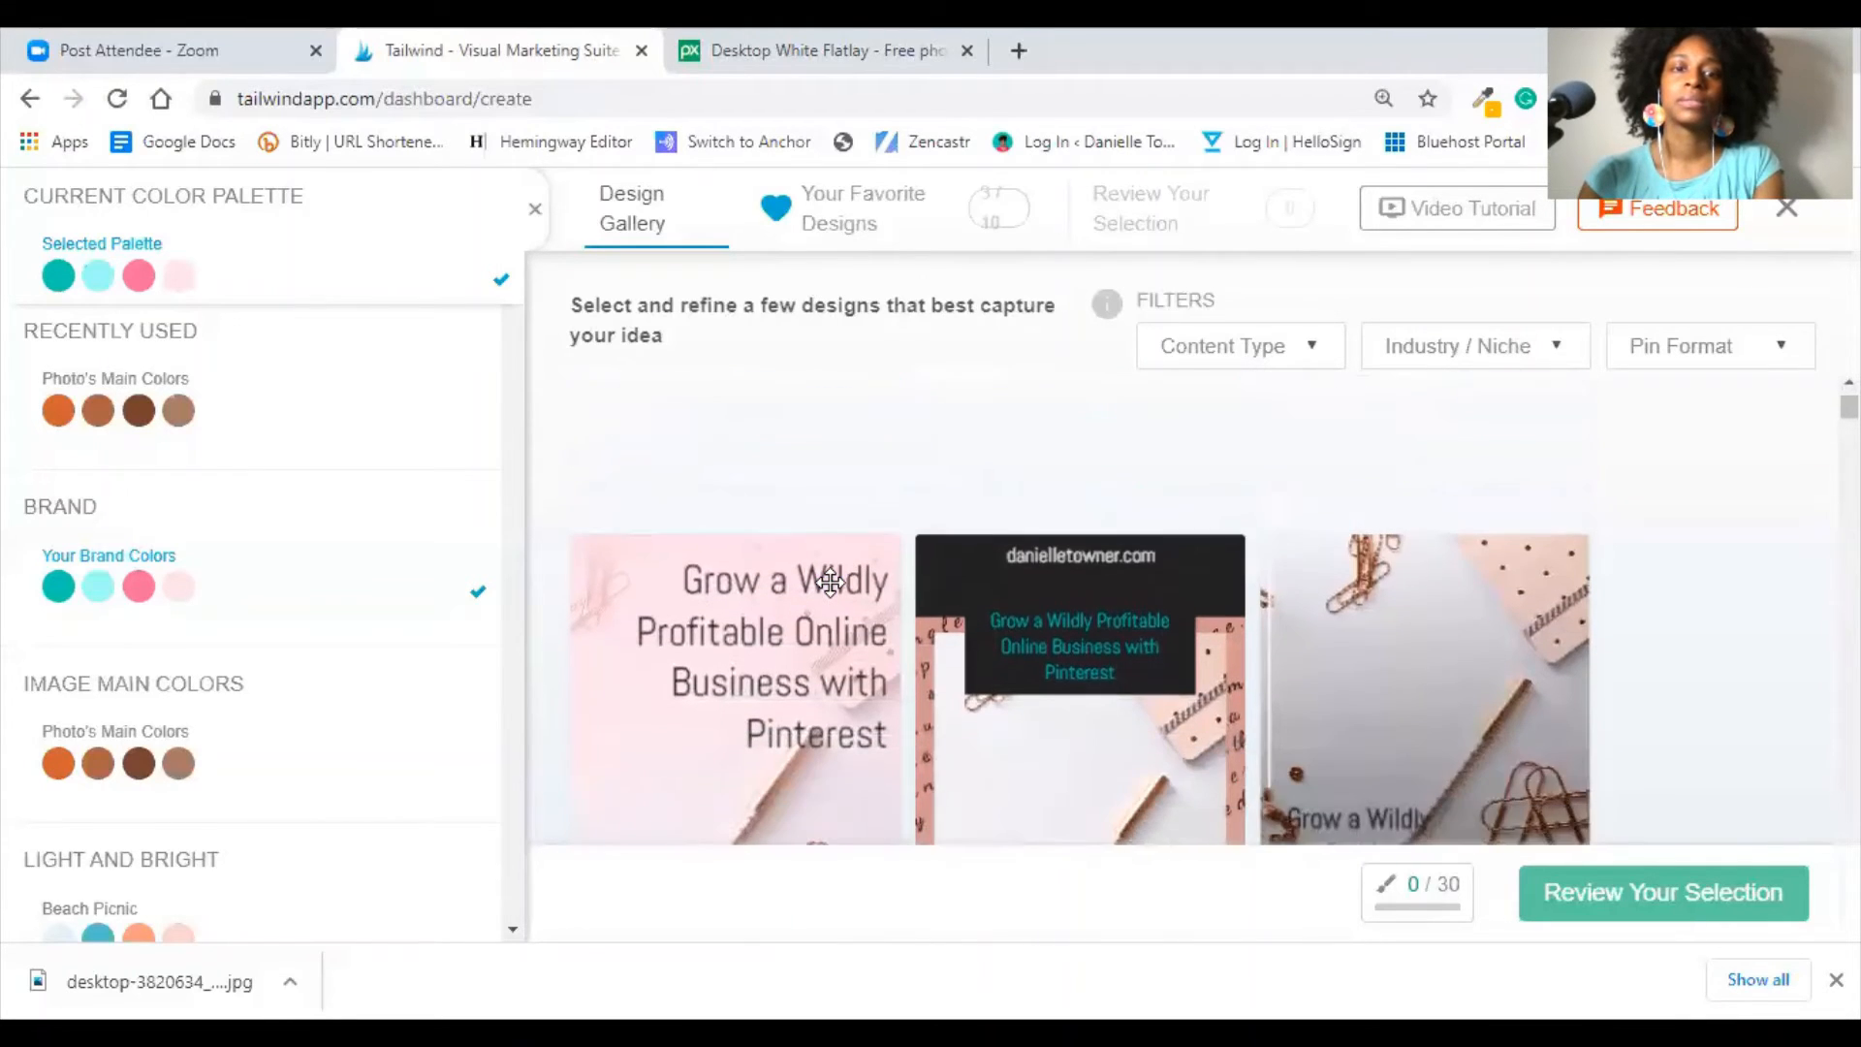
scroll(830, 581, down, 5)
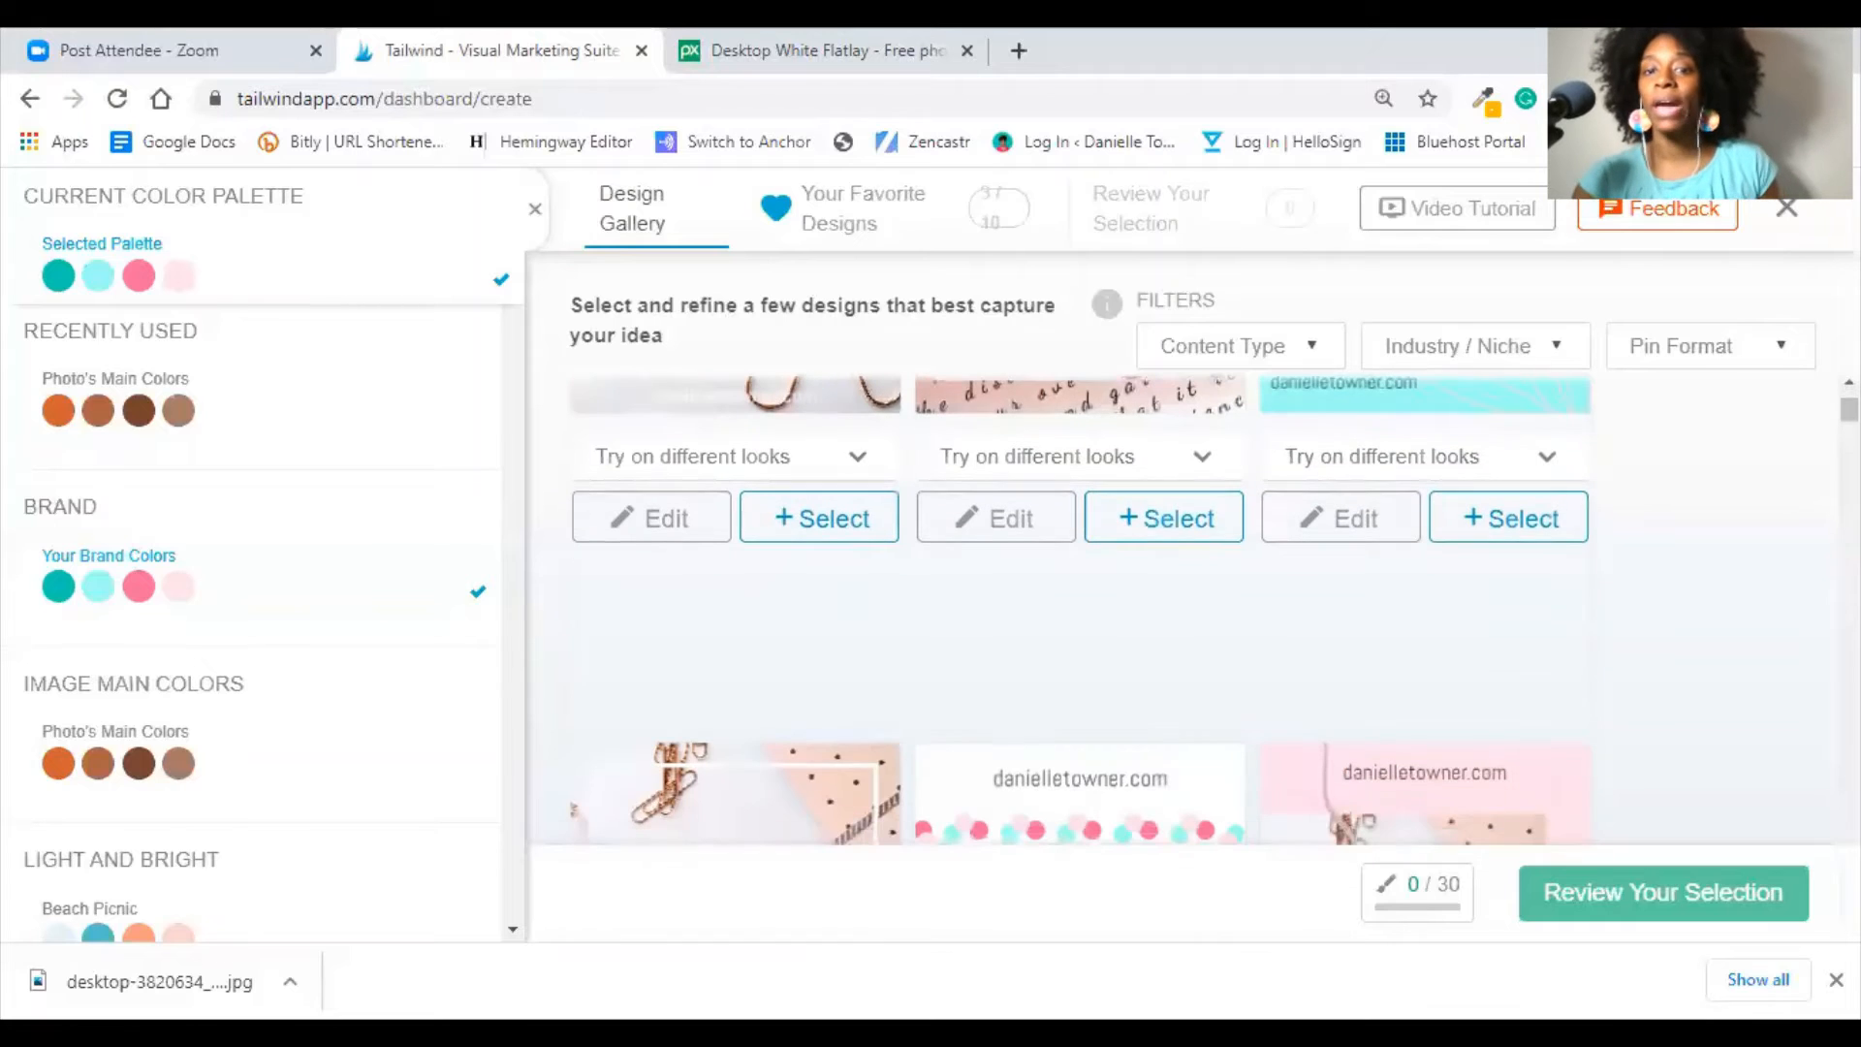
scroll(1081, 601, down, 4)
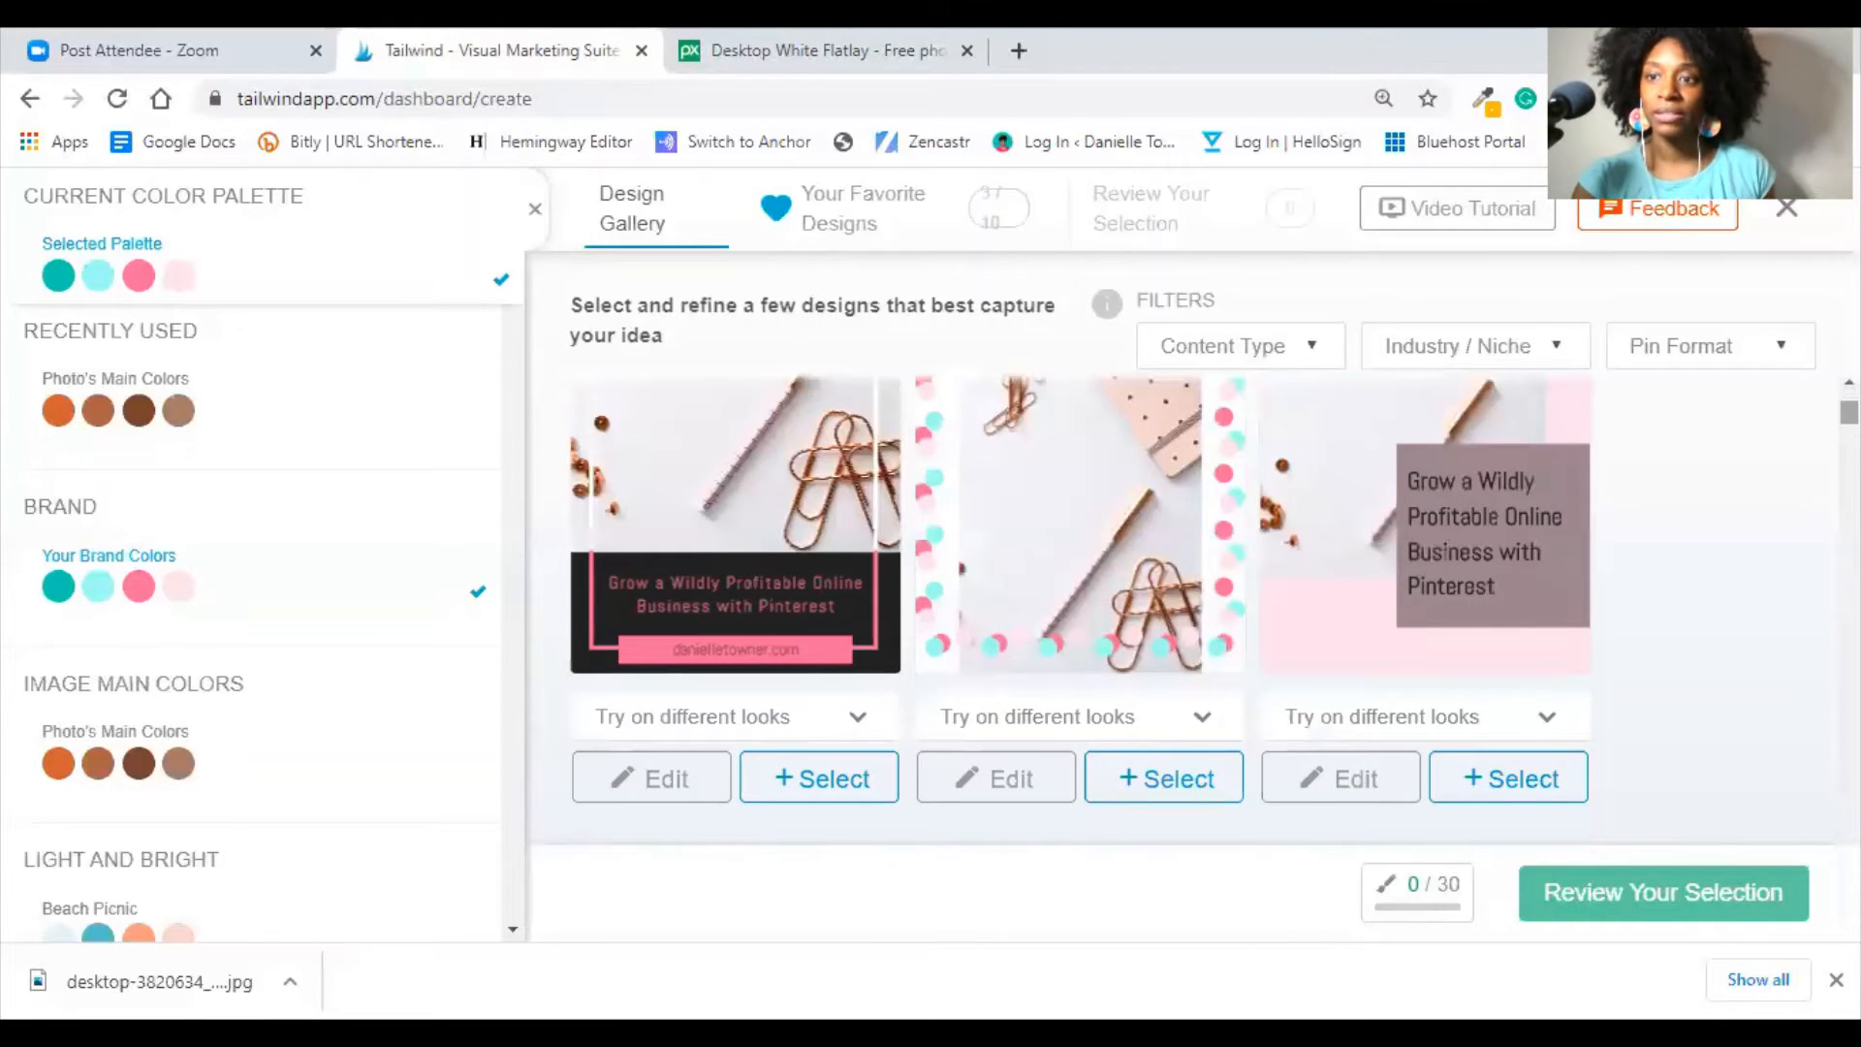
scroll(1080, 601, down, 4)
mouse_move(1849, 427)
mouse_down()
mouse_move(1849, 868)
mouse_move(1850, 405)
mouse_up()
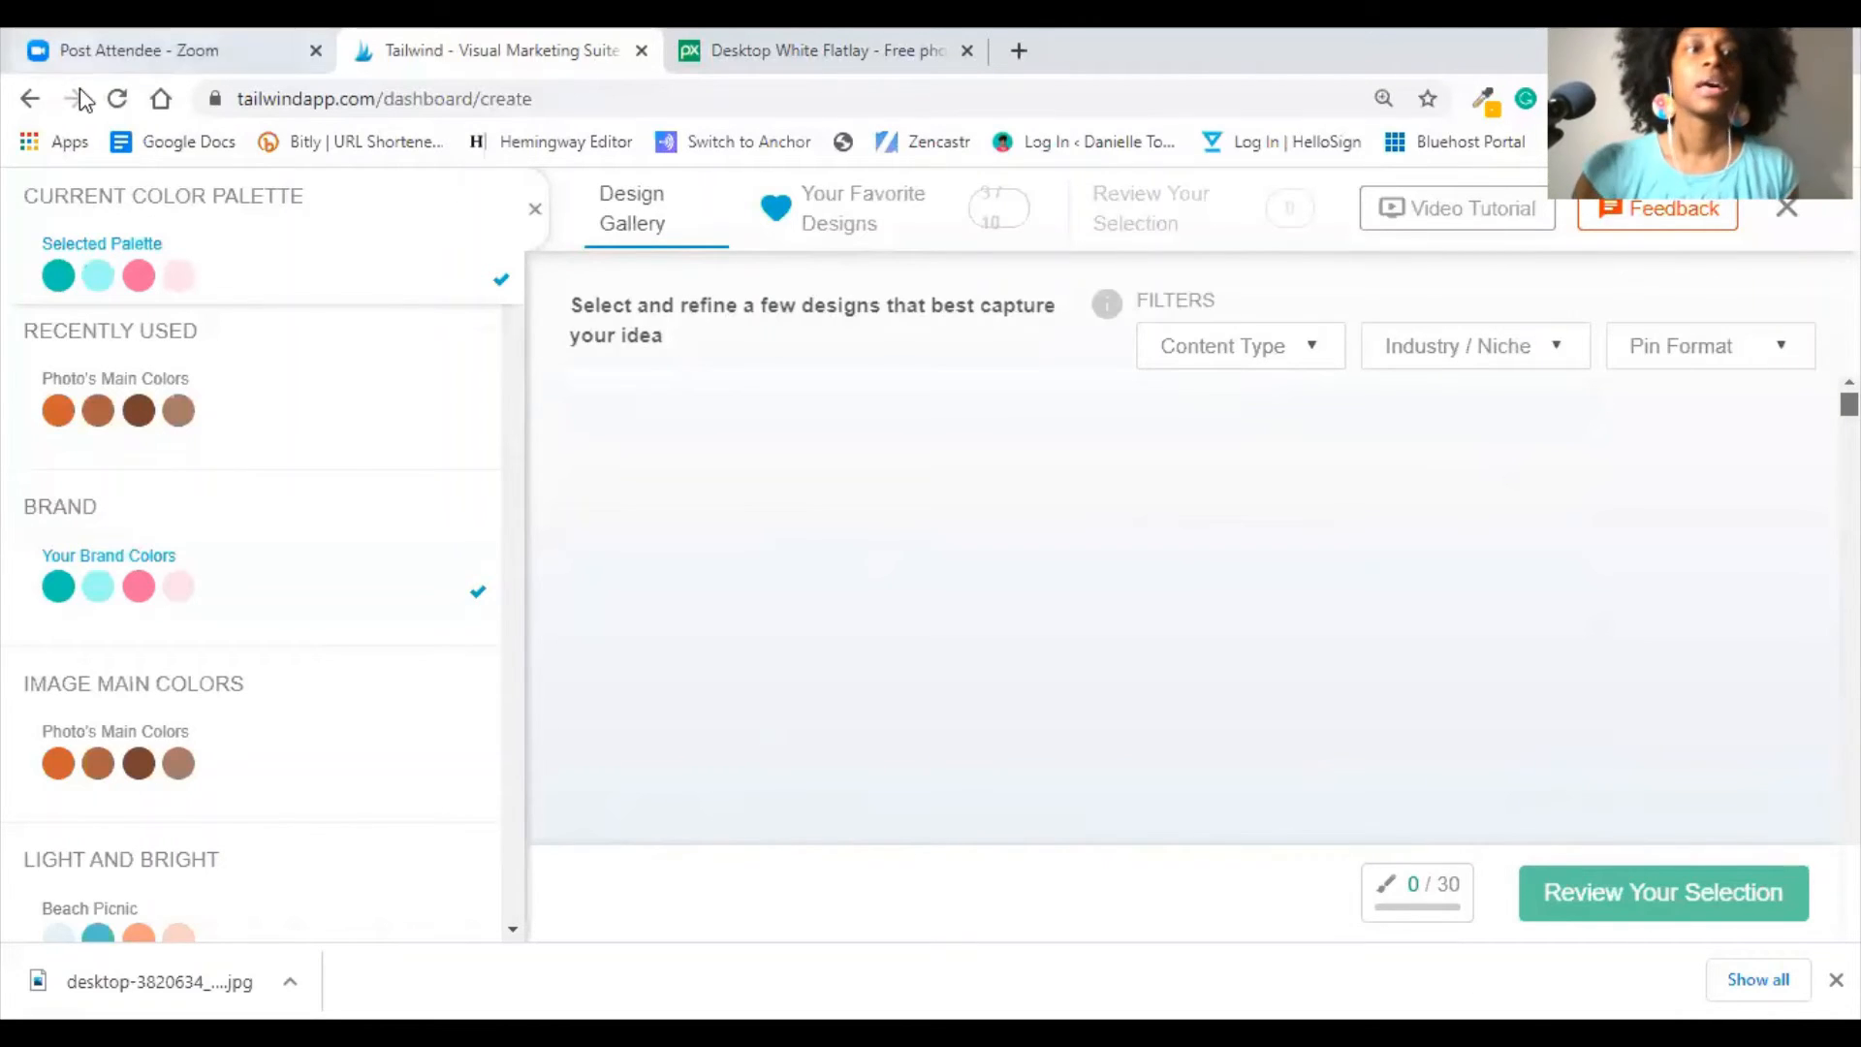
- Try to reload the unresponsive Tailwind page, and force it to exit and close its tab
click(117, 99)
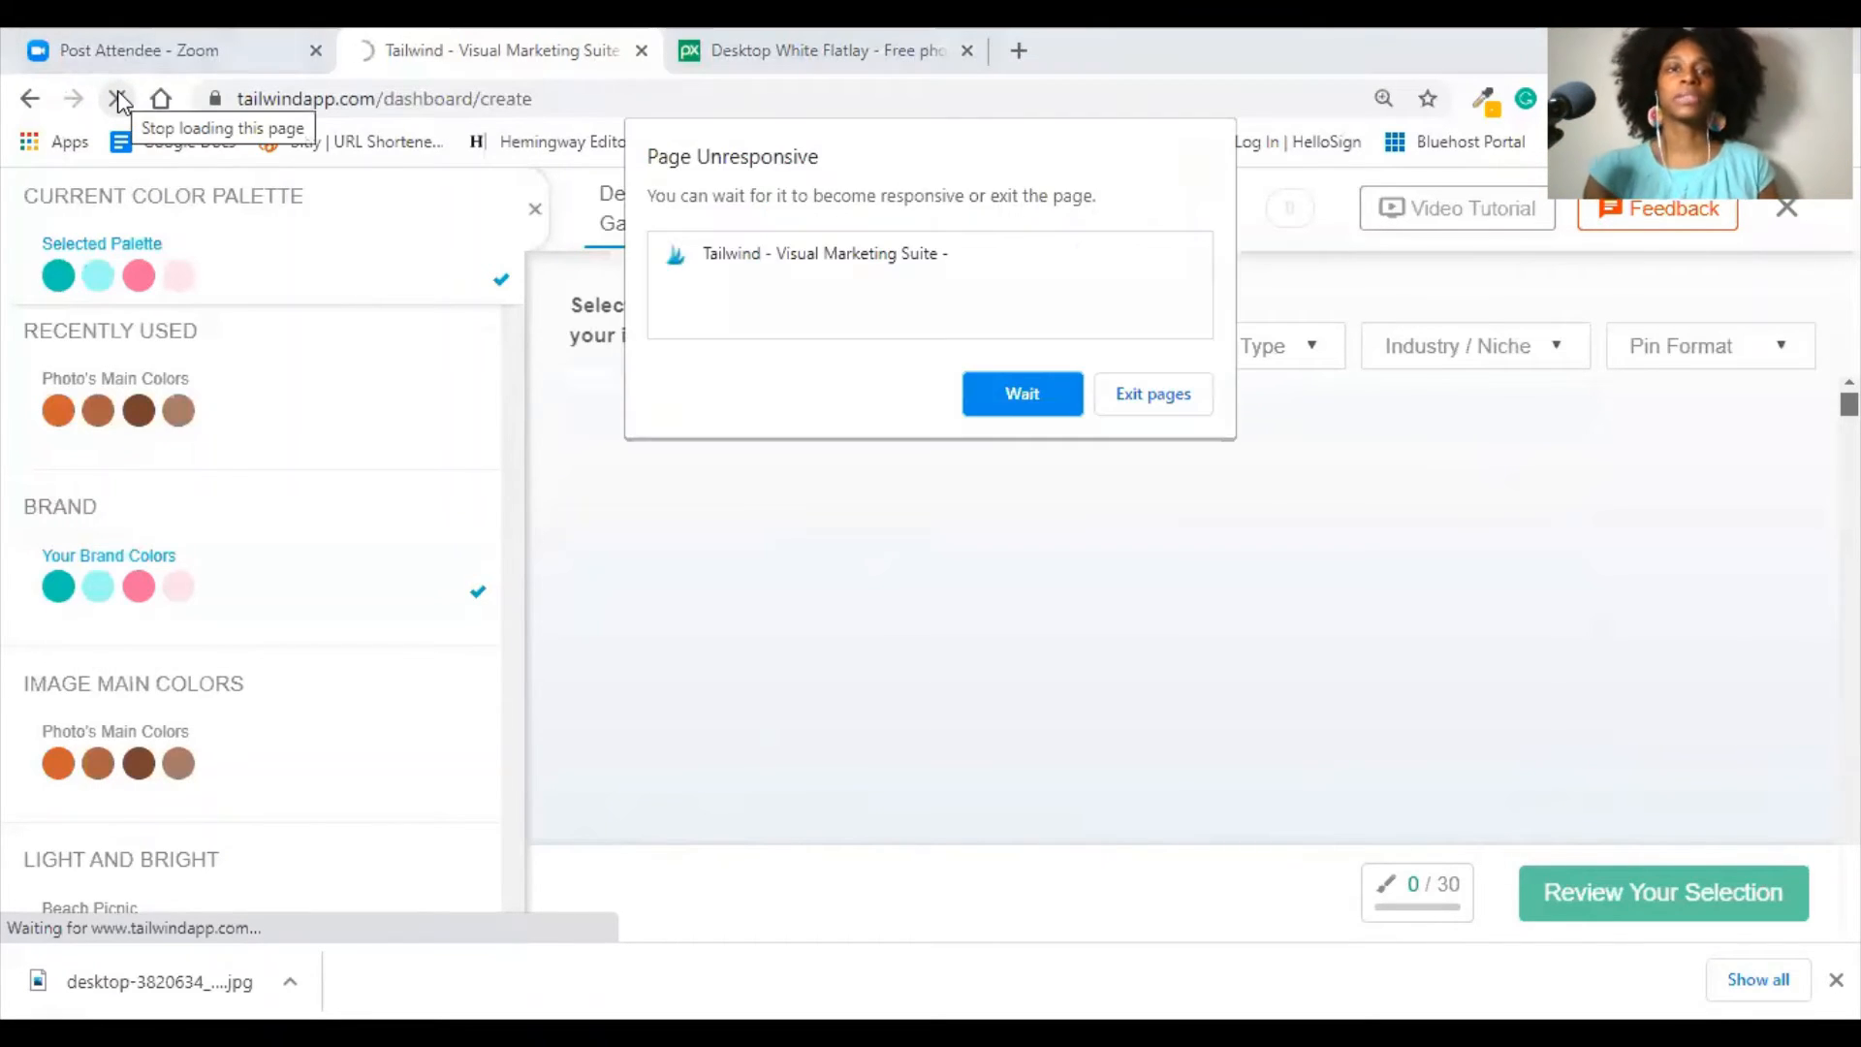
click(1019, 403)
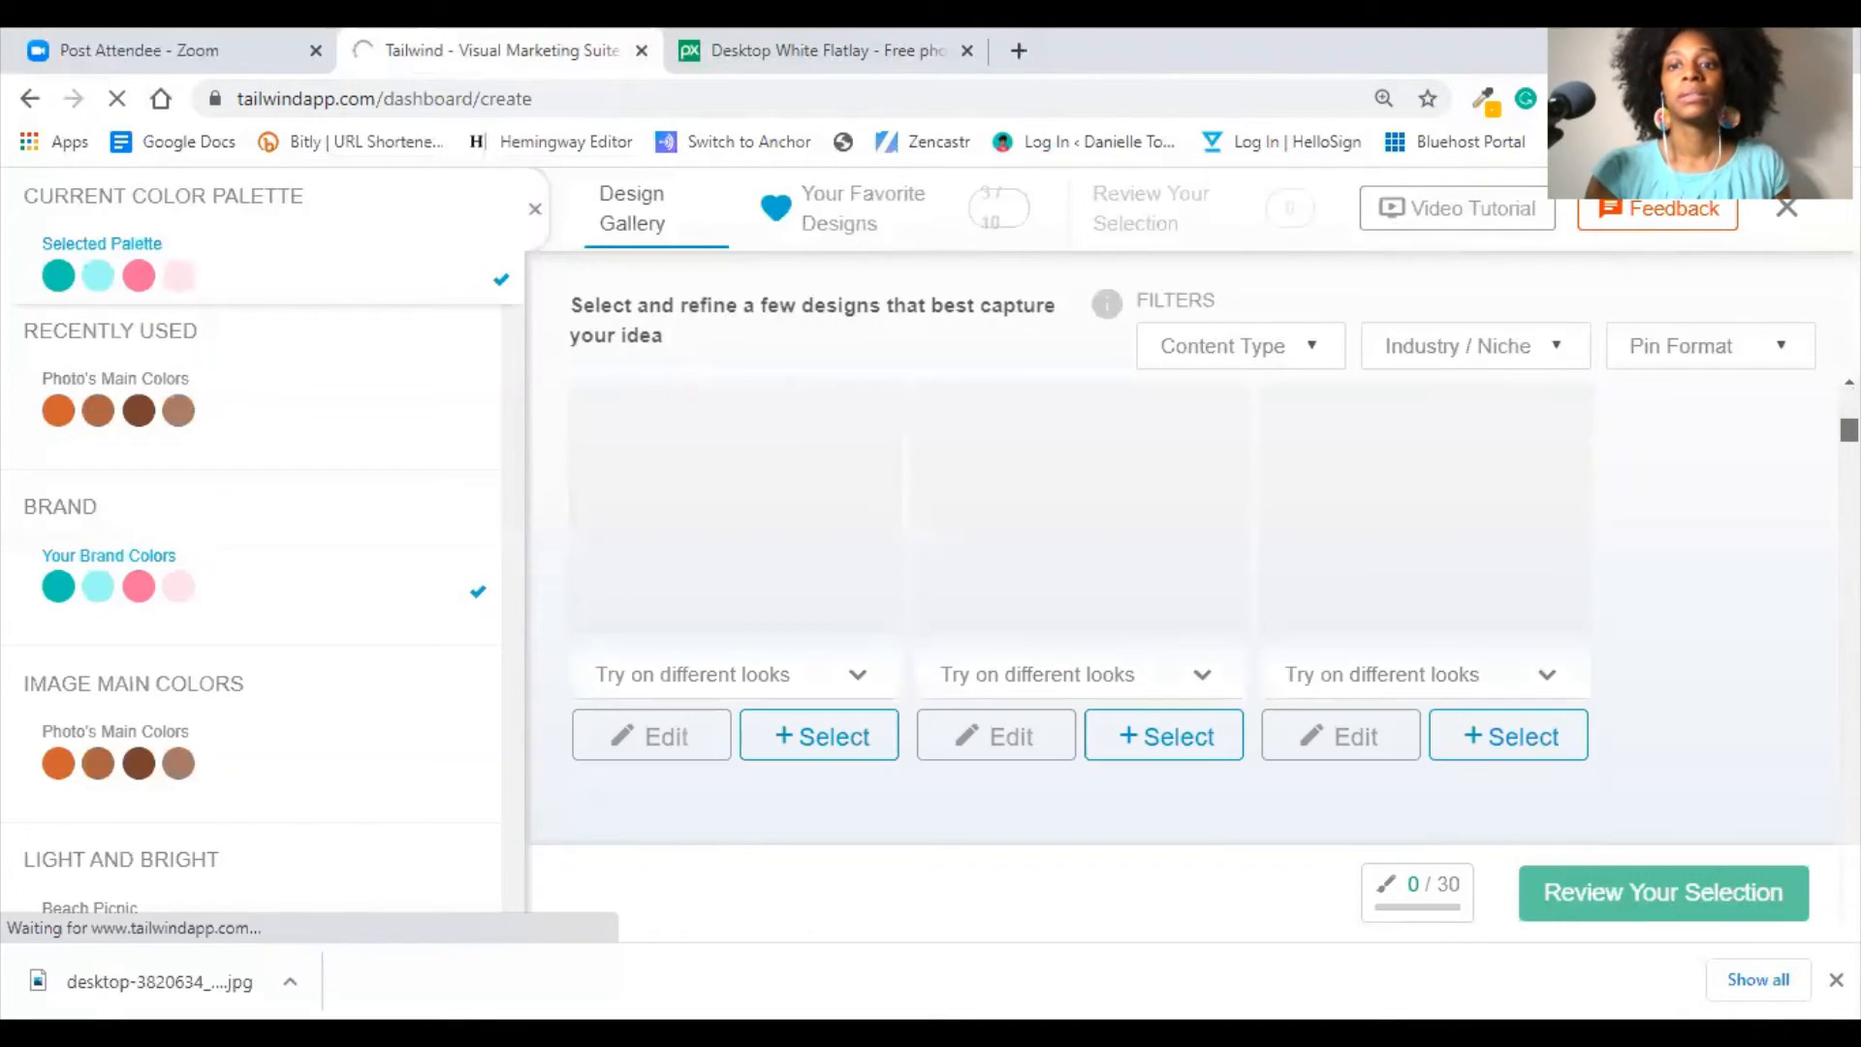
click(1146, 403)
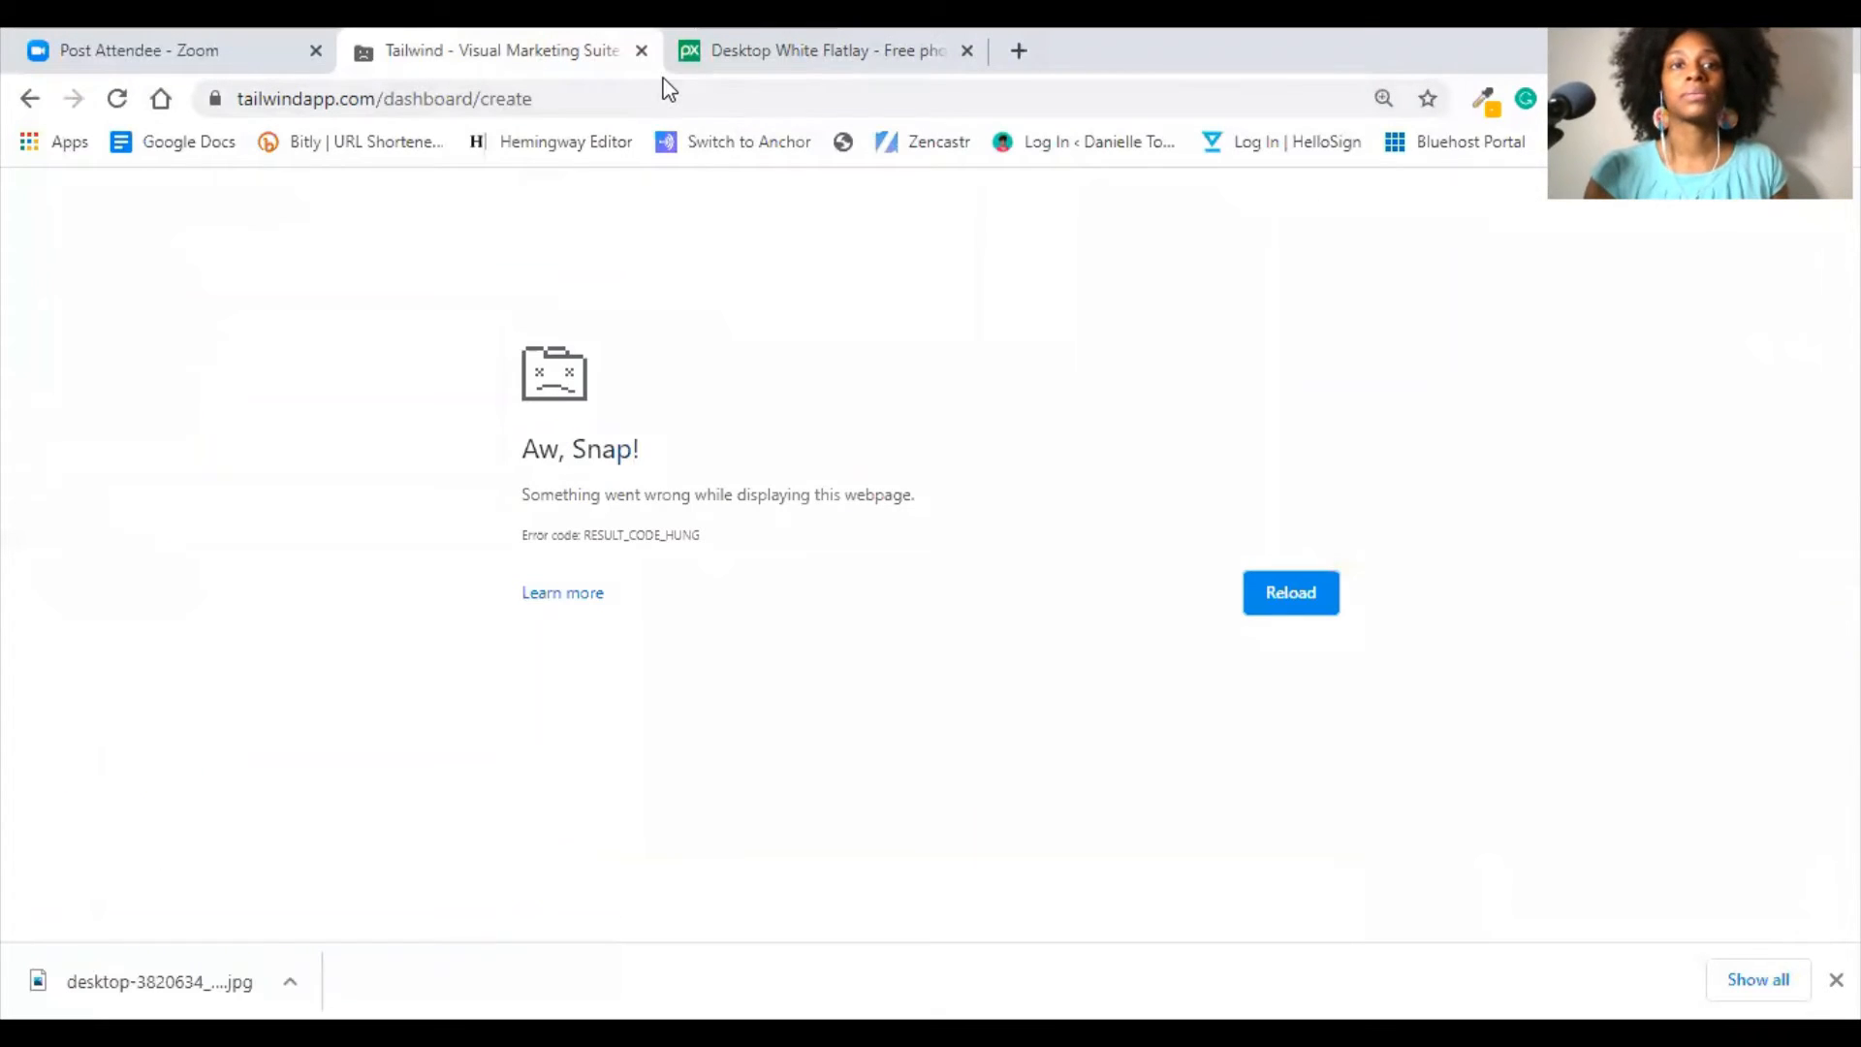
key(ctrl+w)
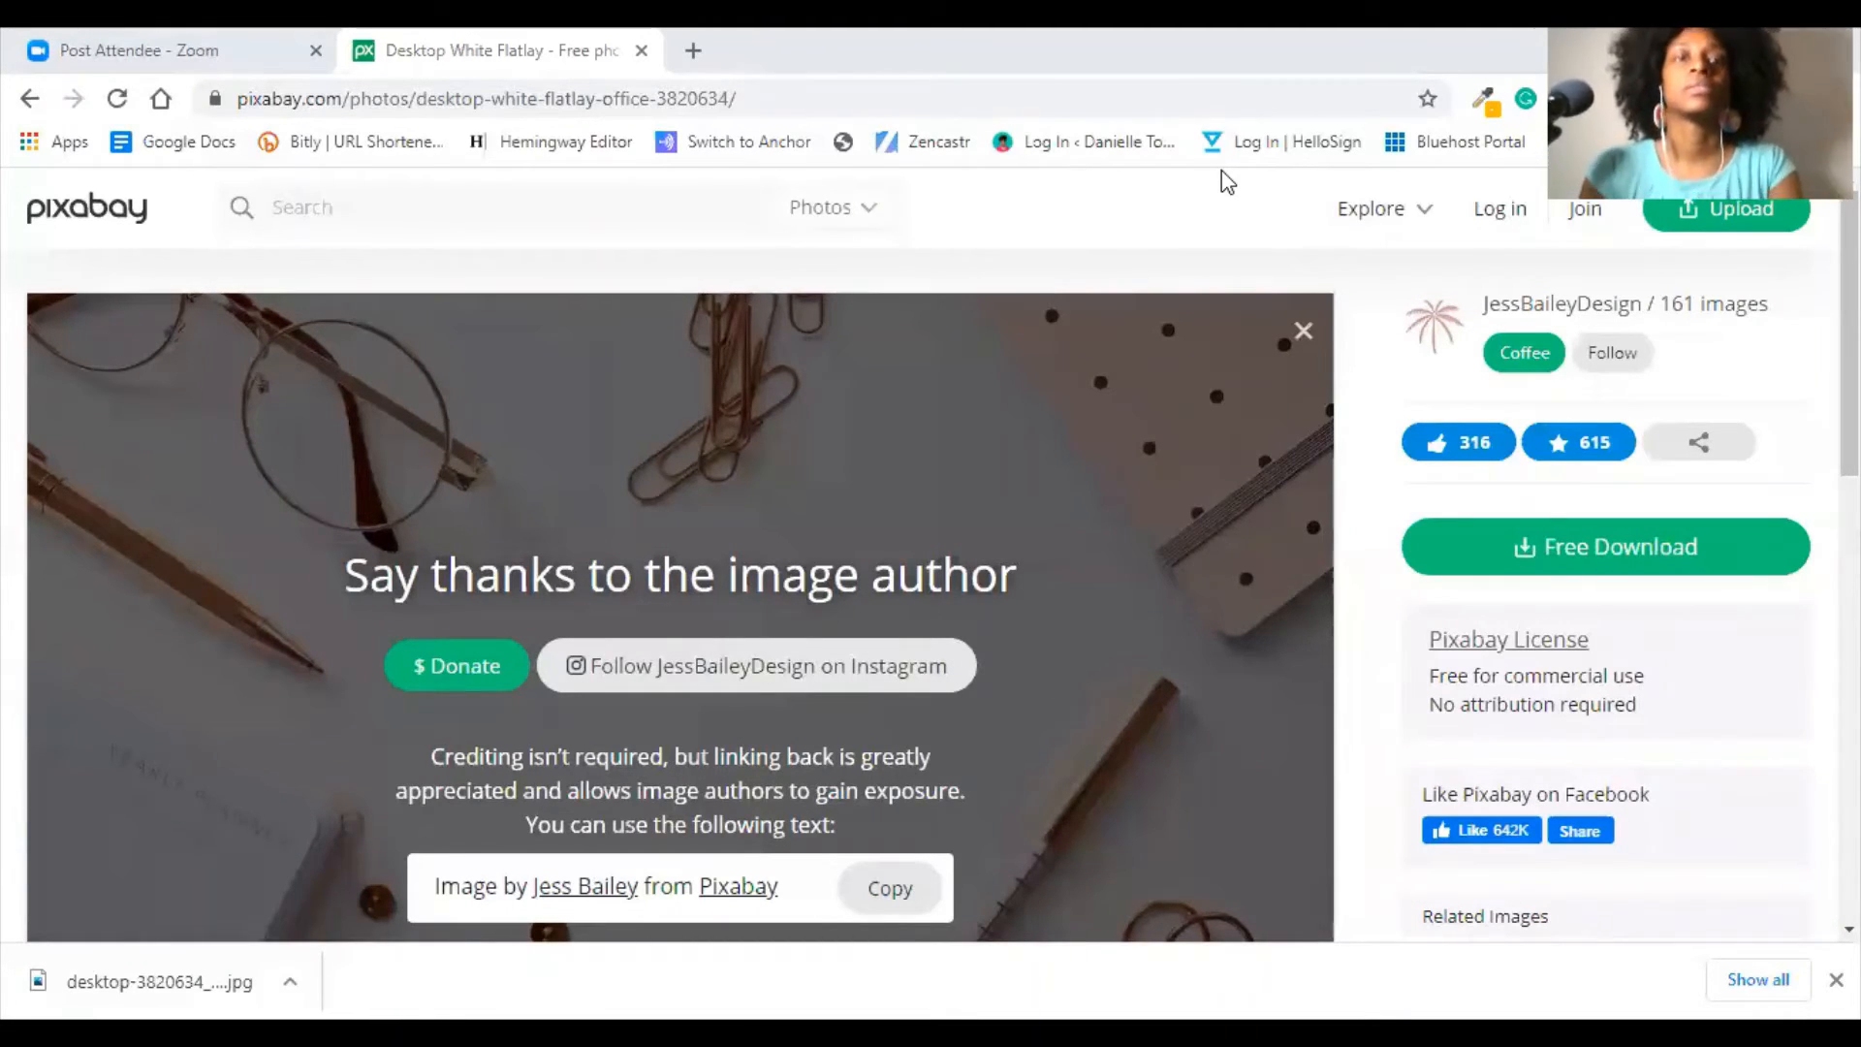
- Open the Tailwind website in a new browser tab and go to its dashboard
key(ctrl+t)
text(sh)
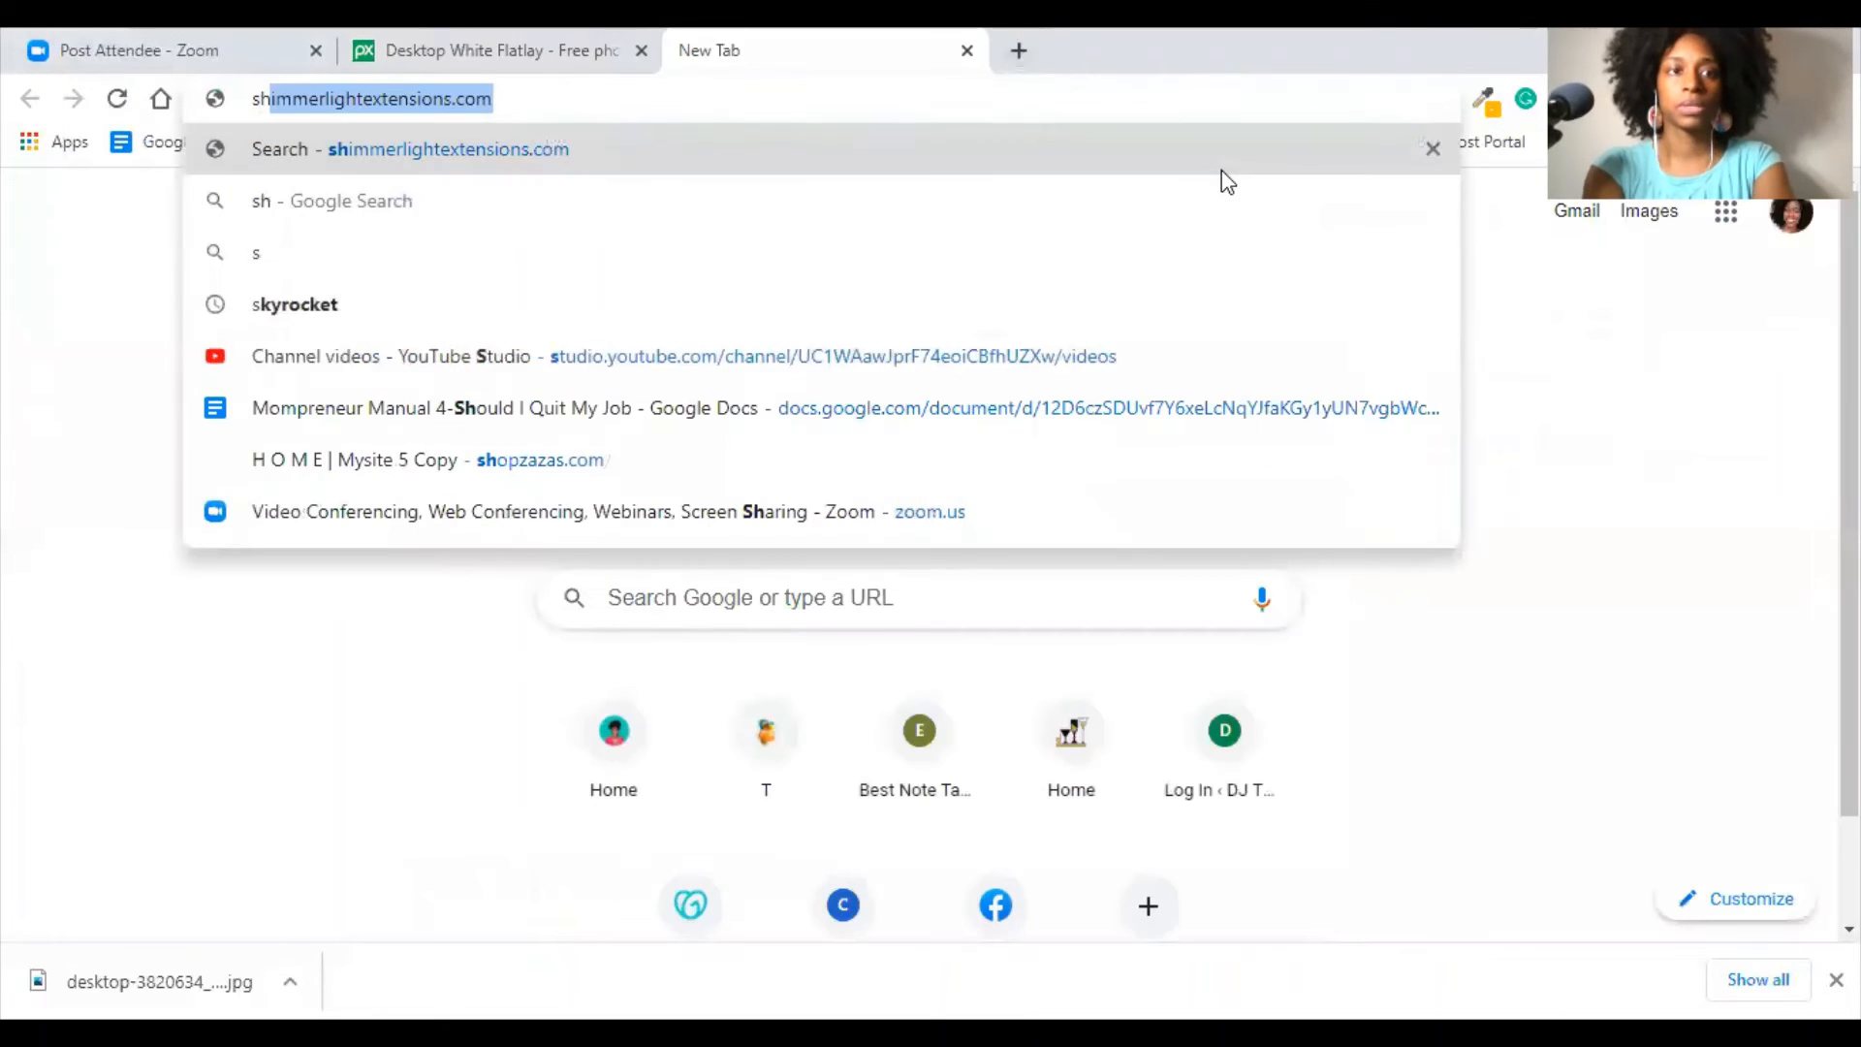
key(BackSpace)
key(BackSpace)
key(BackSpace)
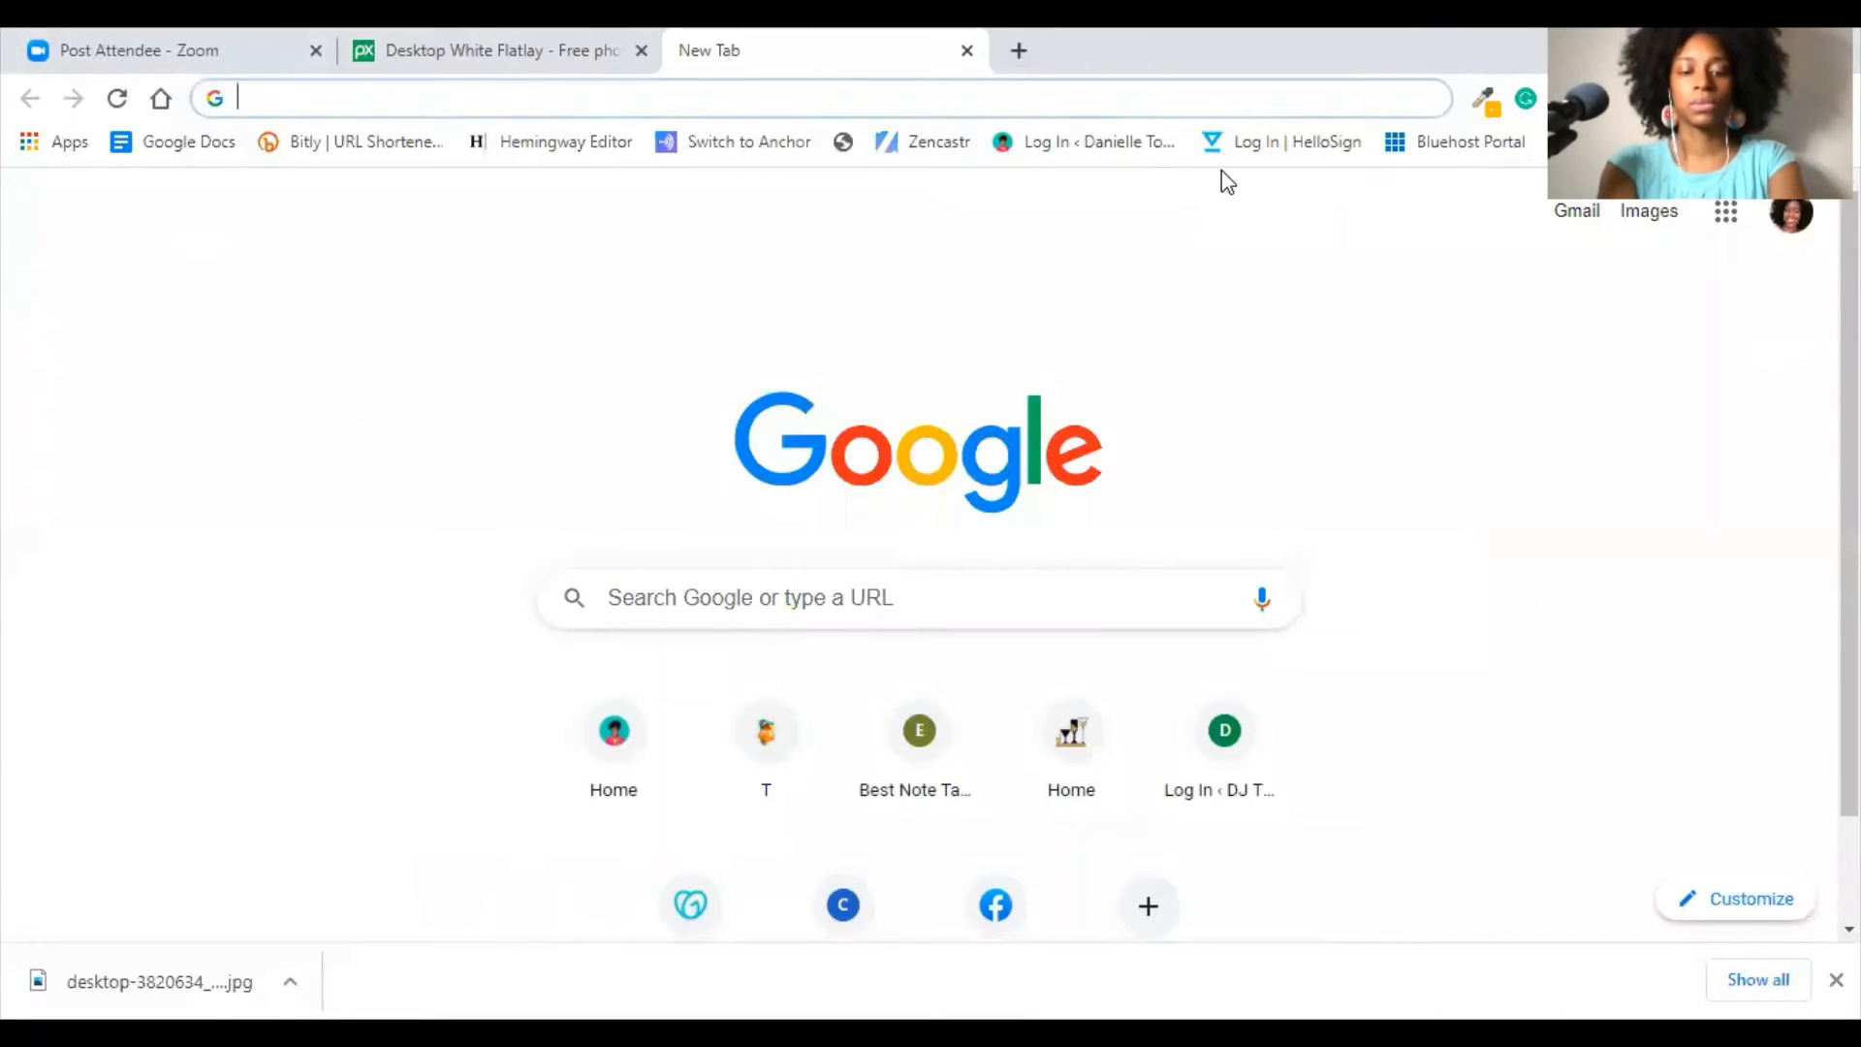
text(tailwind)
key(Return)
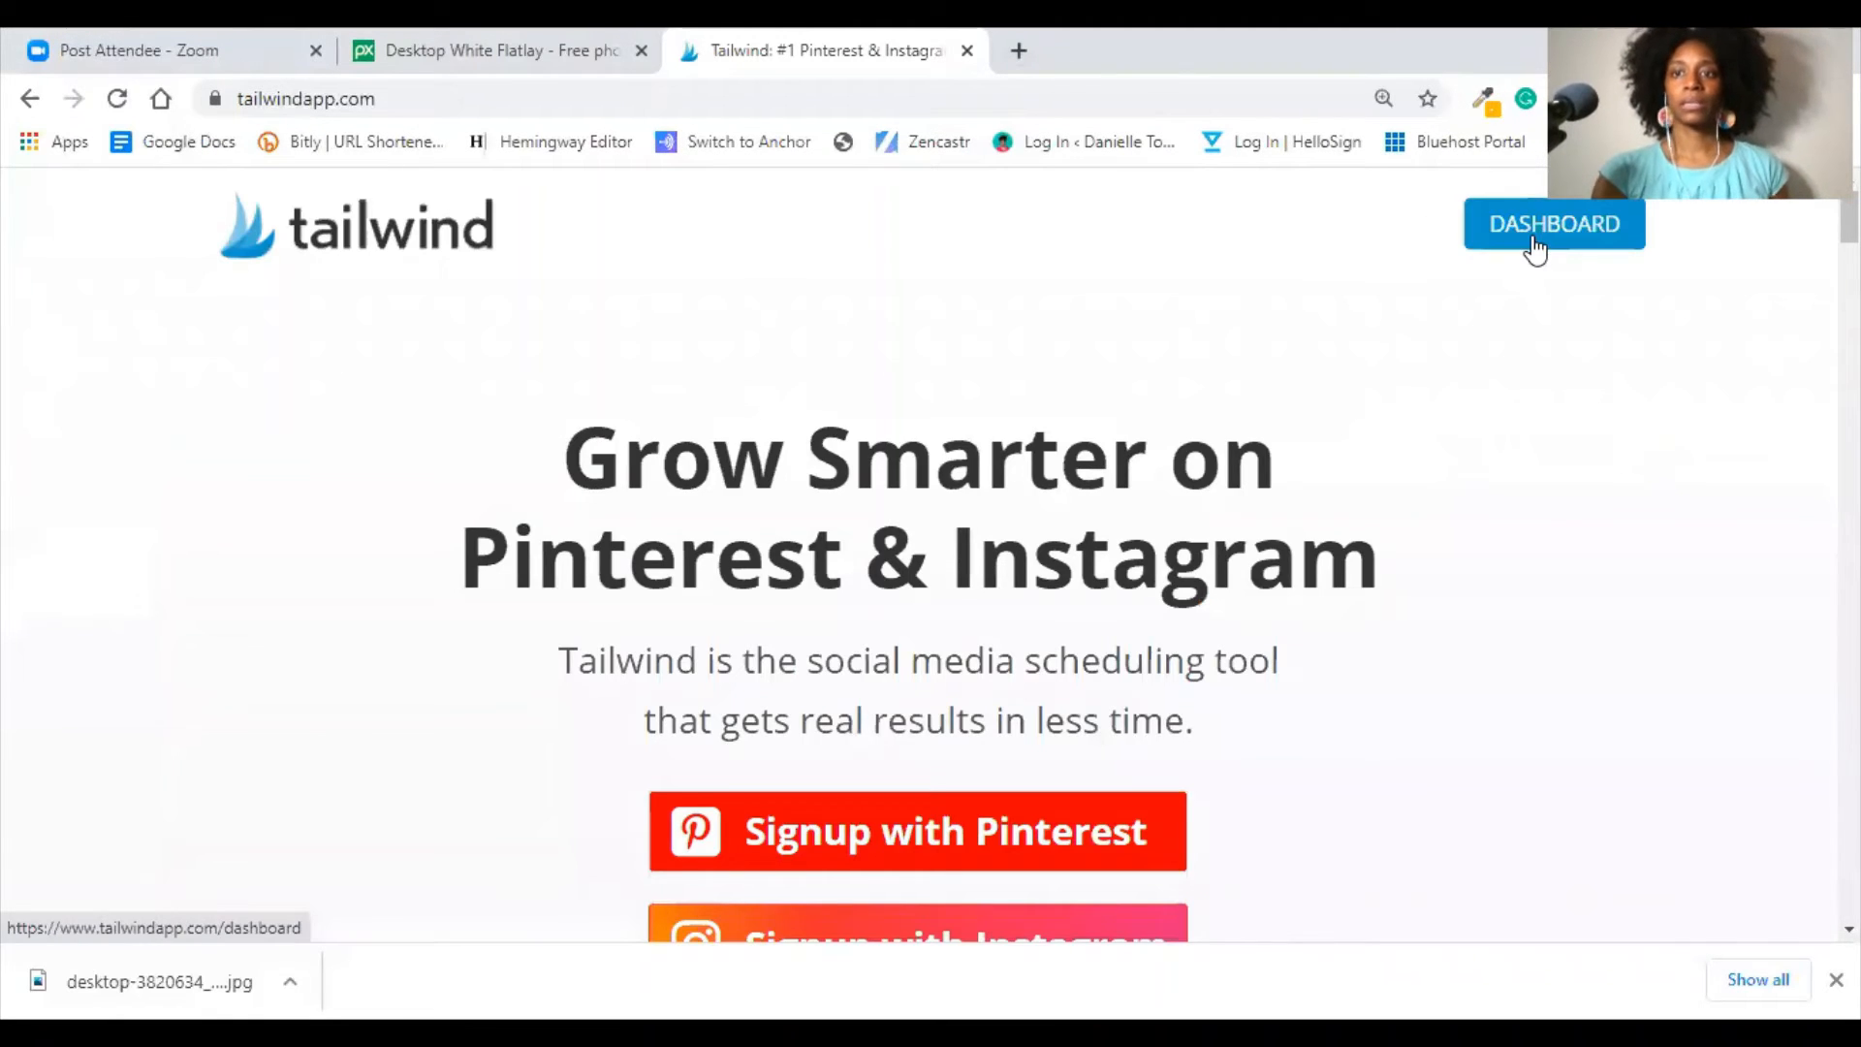
click(1535, 244)
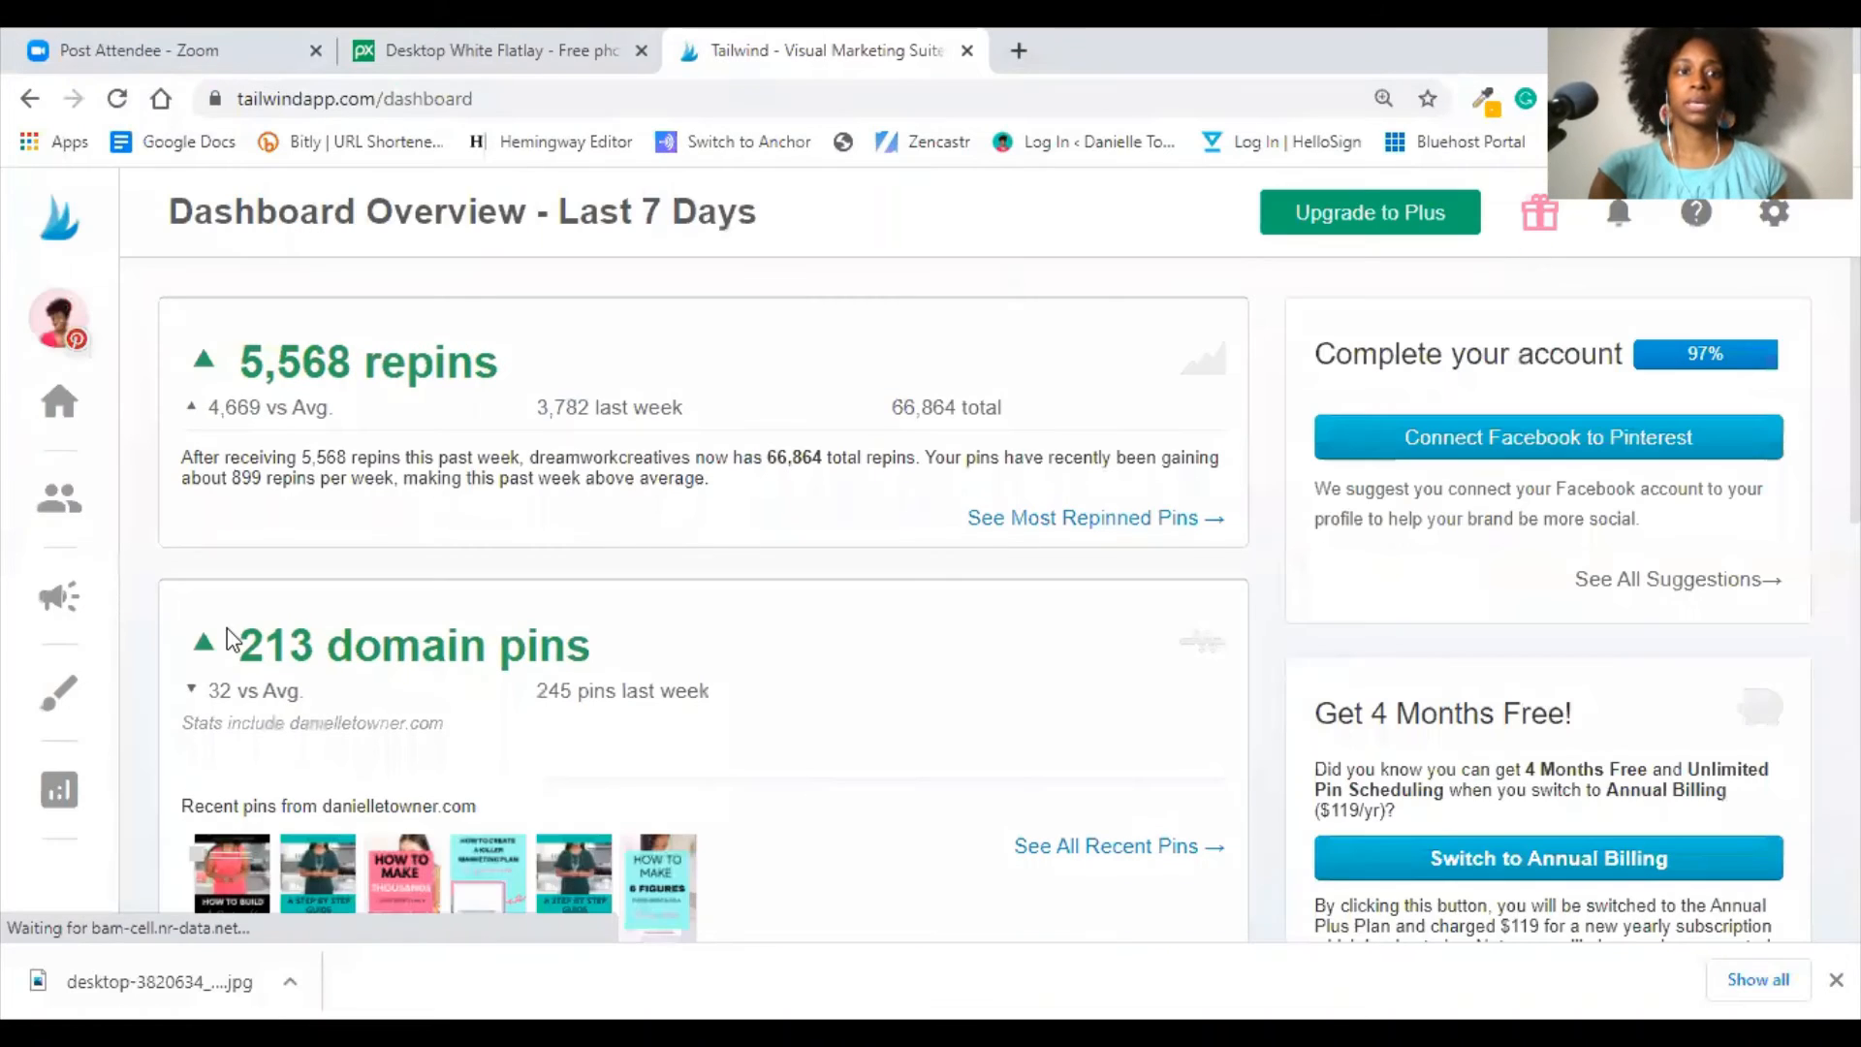
- Go to Tailwind Create and start a new design
click(74, 715)
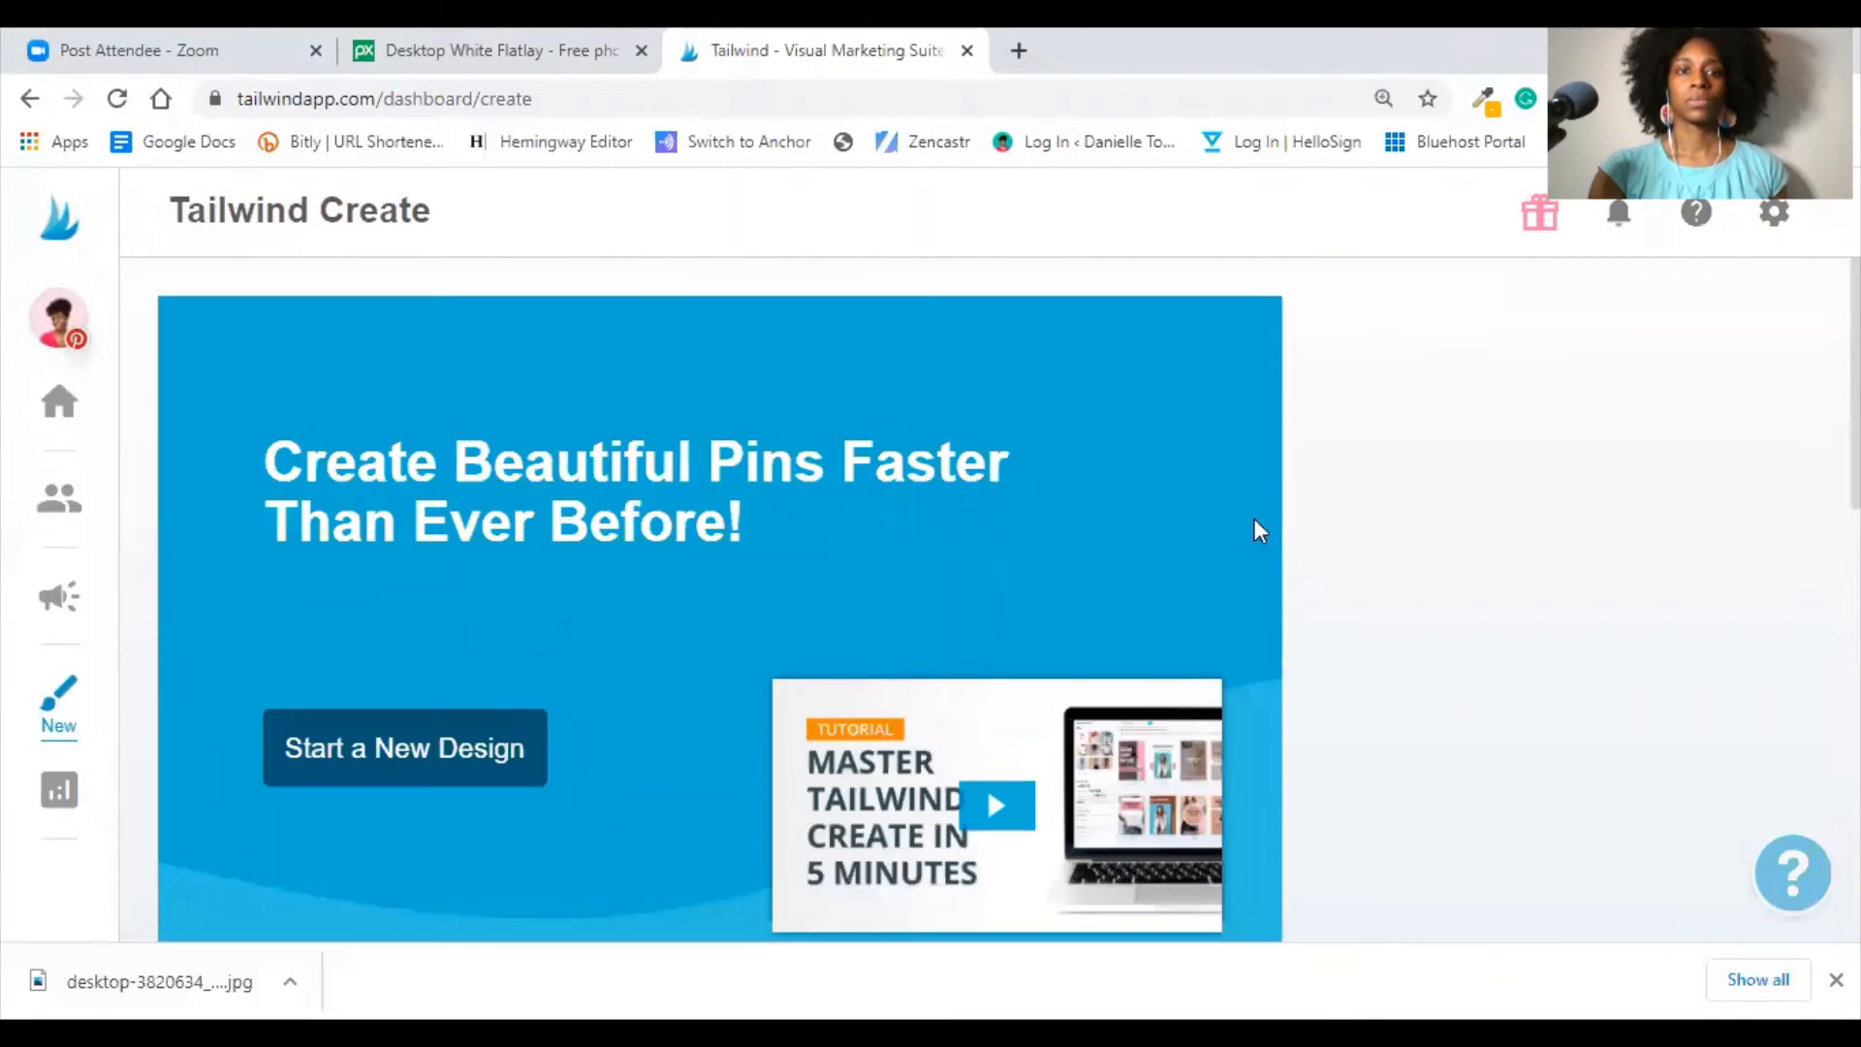
scroll(1444, 552, down, 3)
scroll(1447, 552, down, 2)
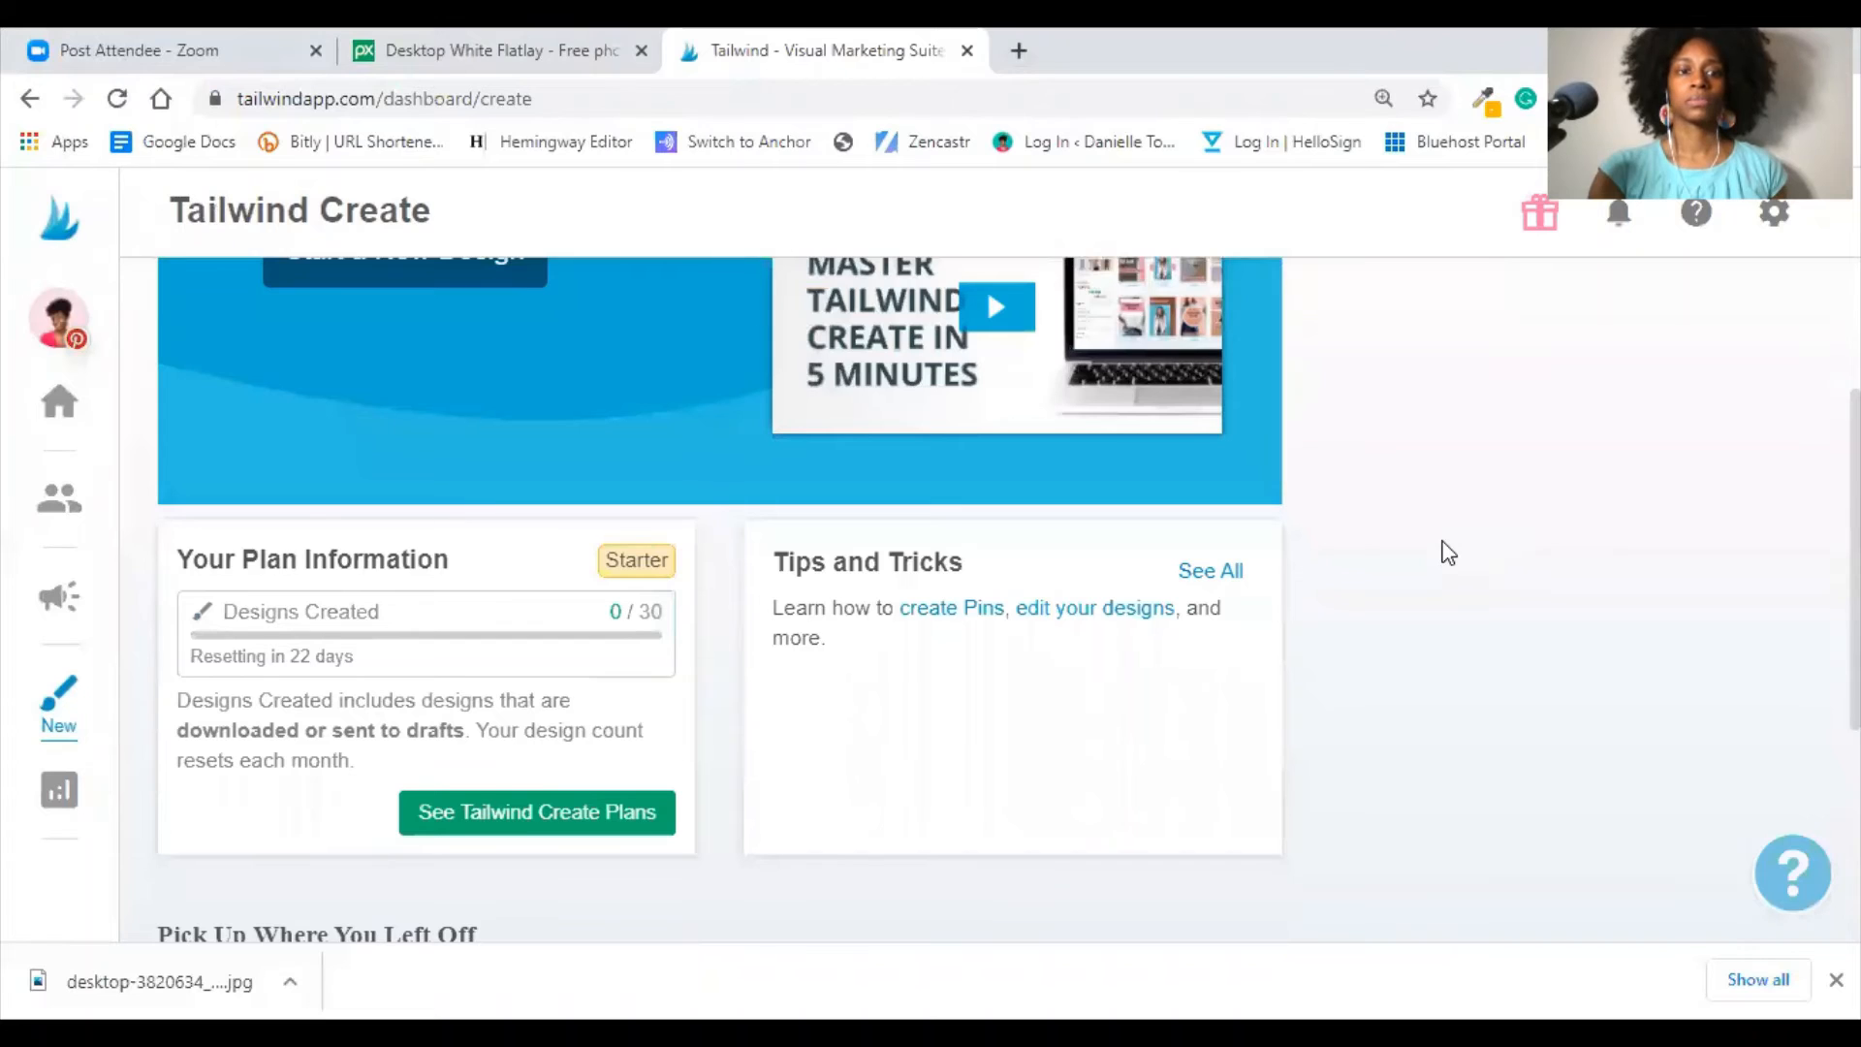
scroll(1447, 552, up, 1)
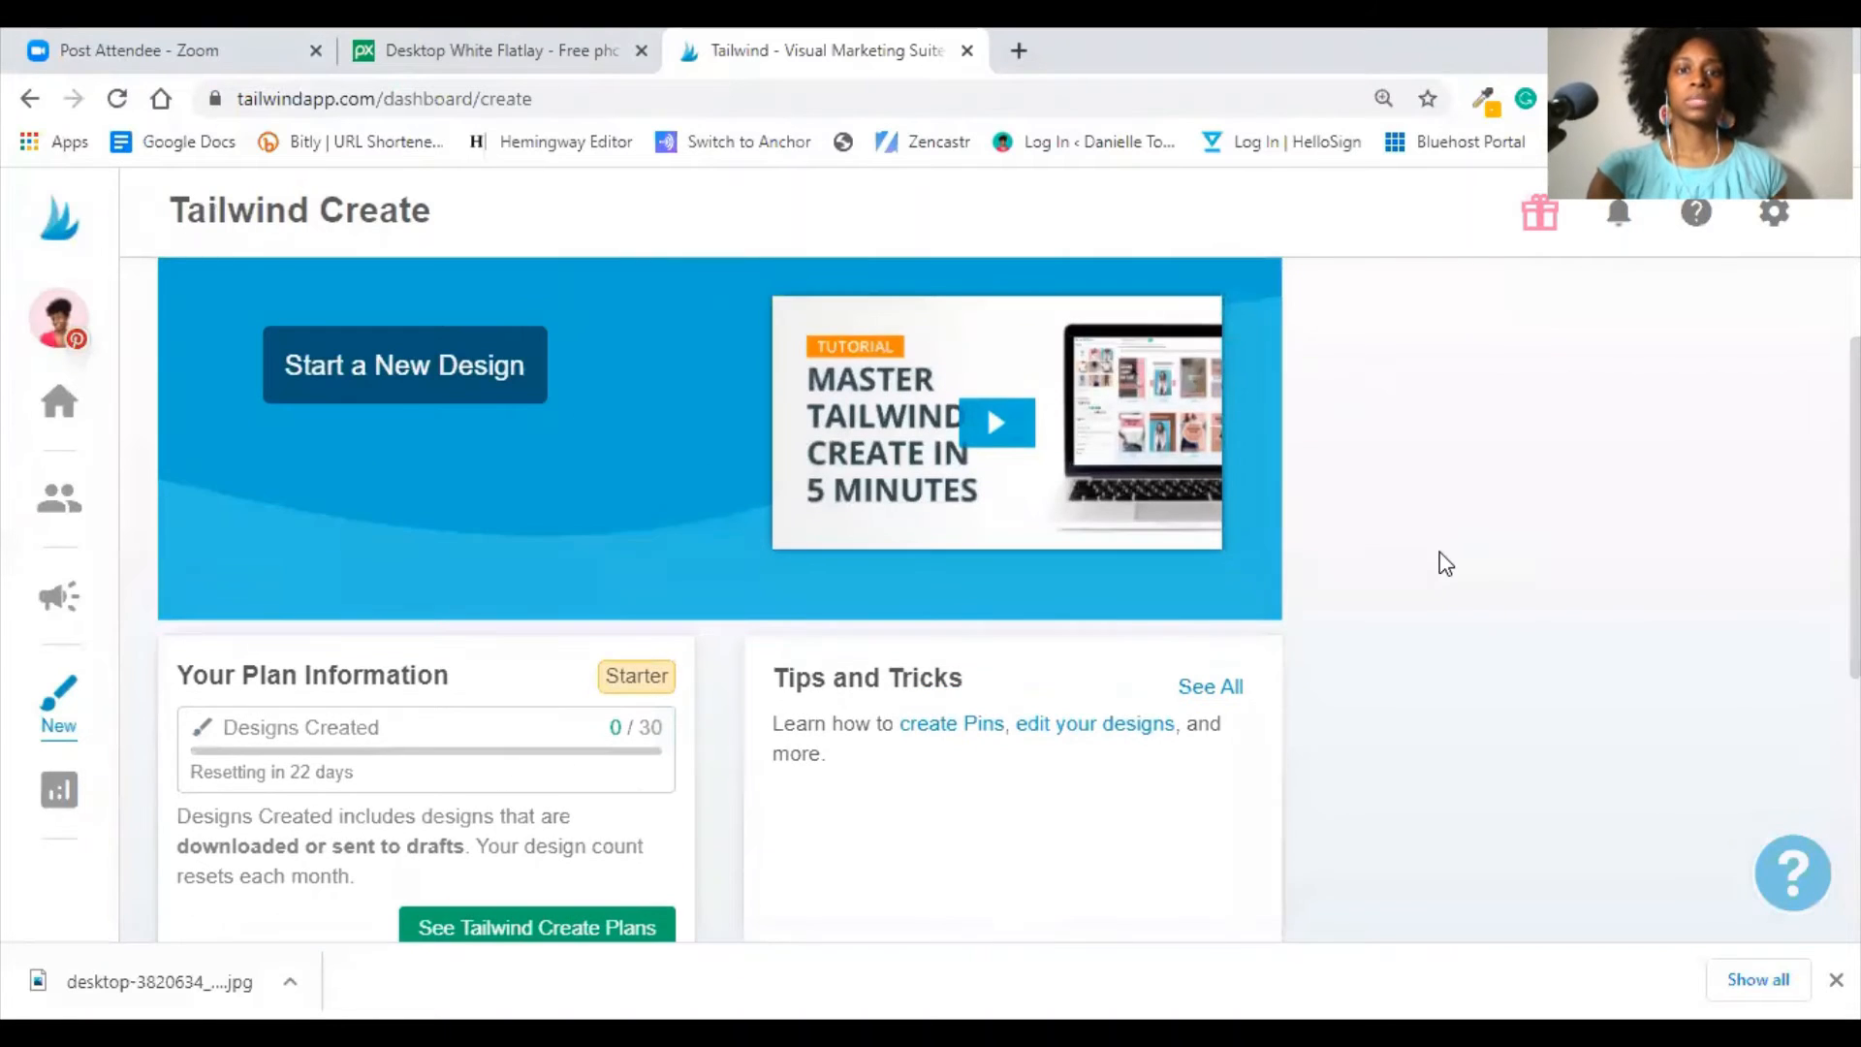
click(352, 380)
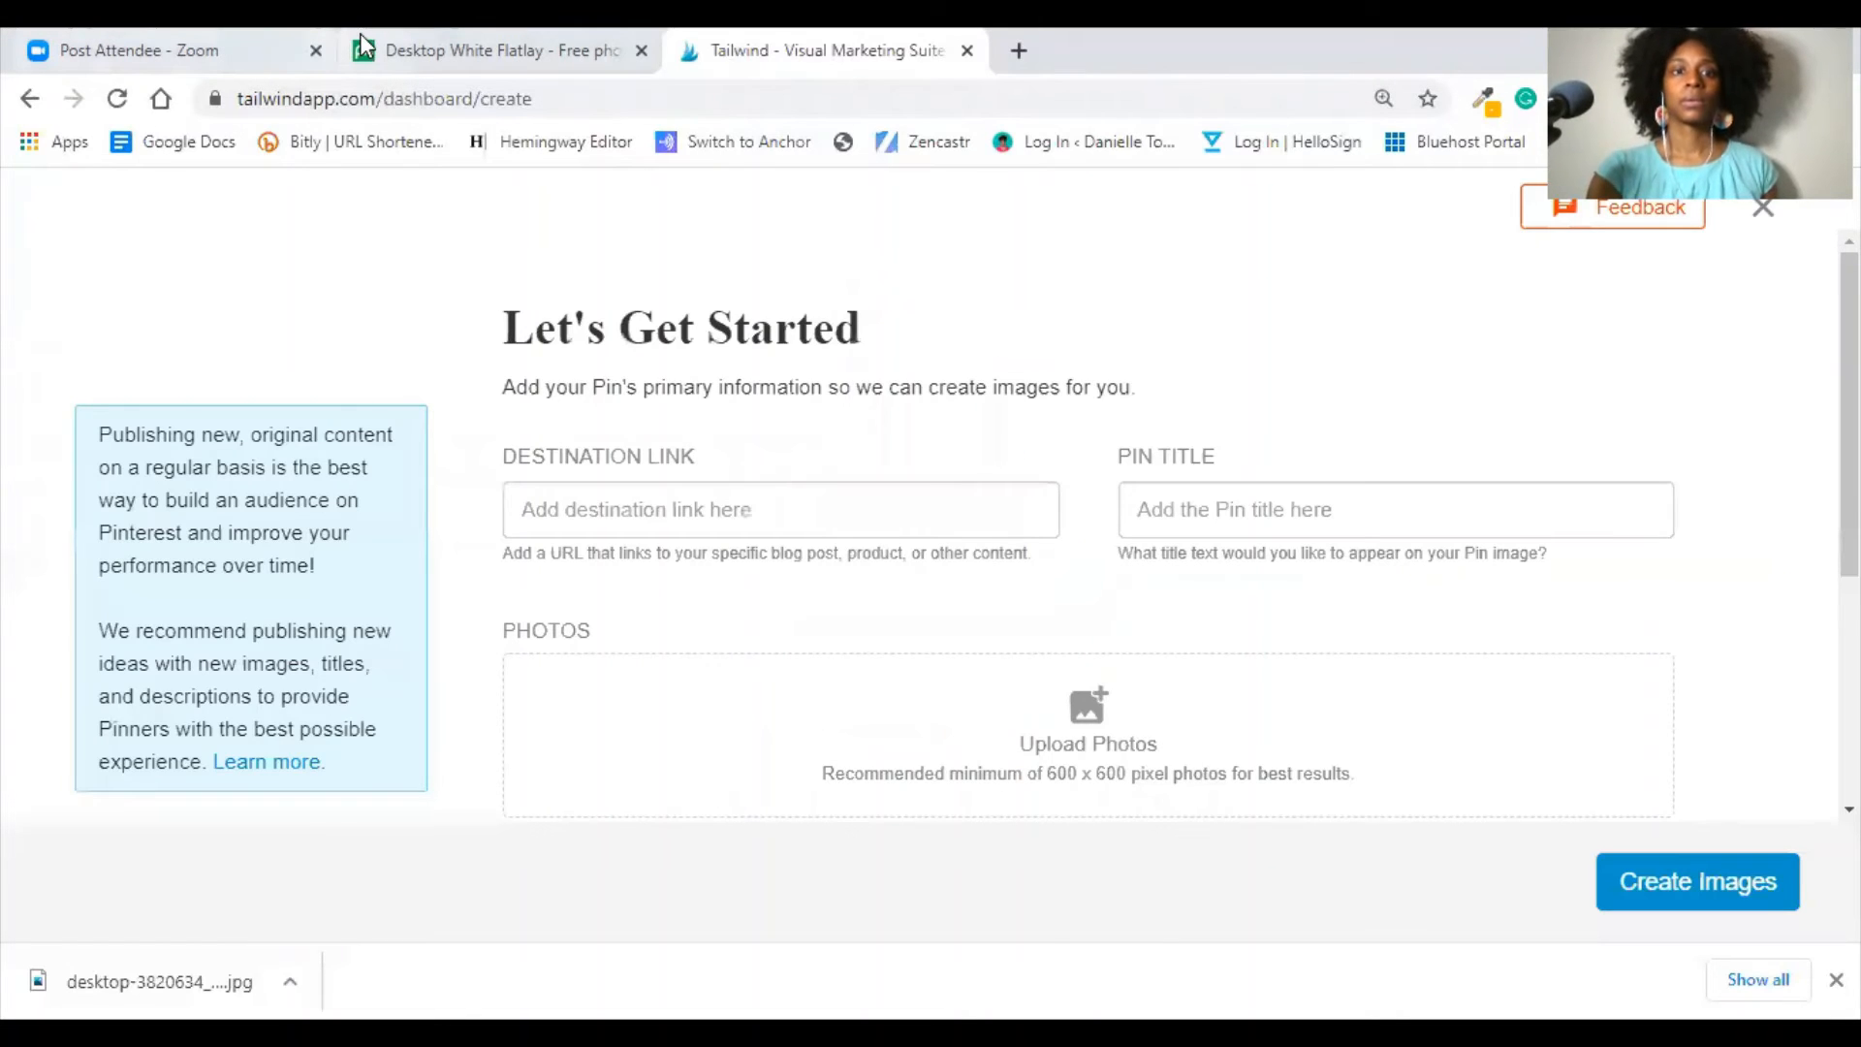
- Enter the full https address of the business owner's website as the pin's destination link
click(591, 520)
text(https:)
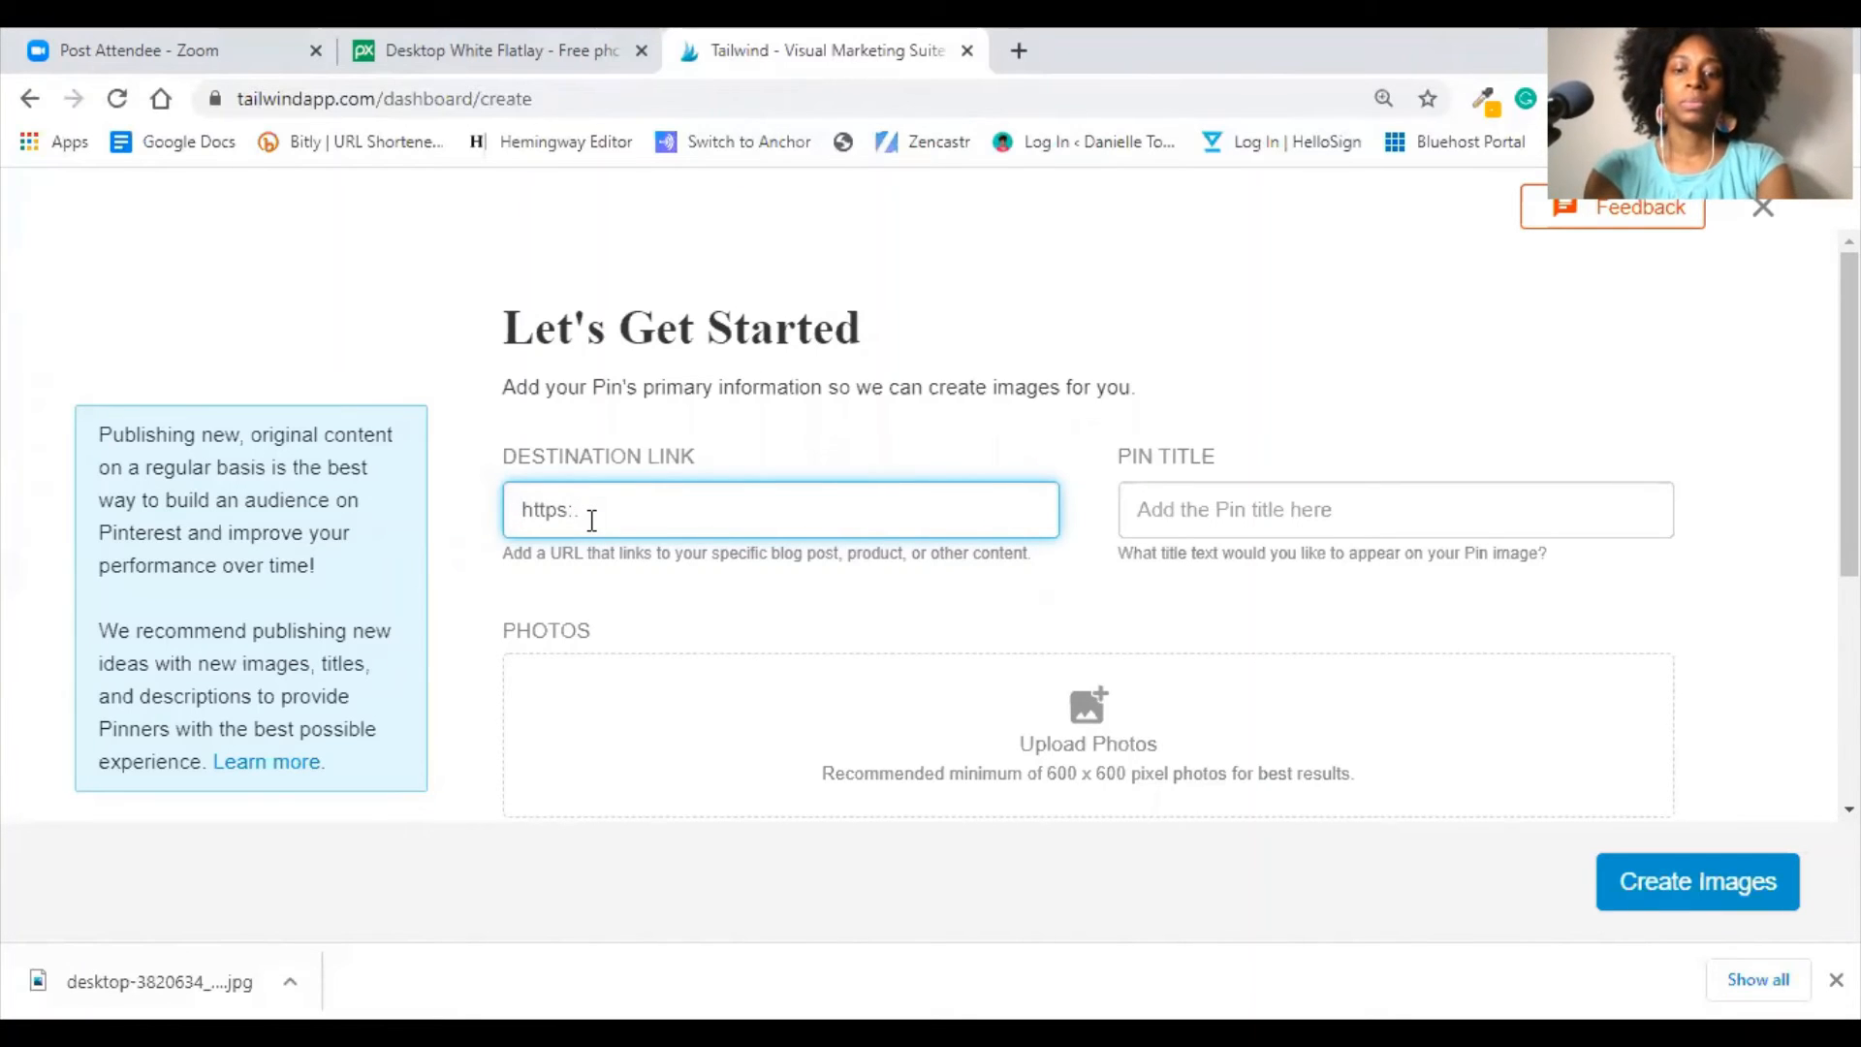
text(//daniel)
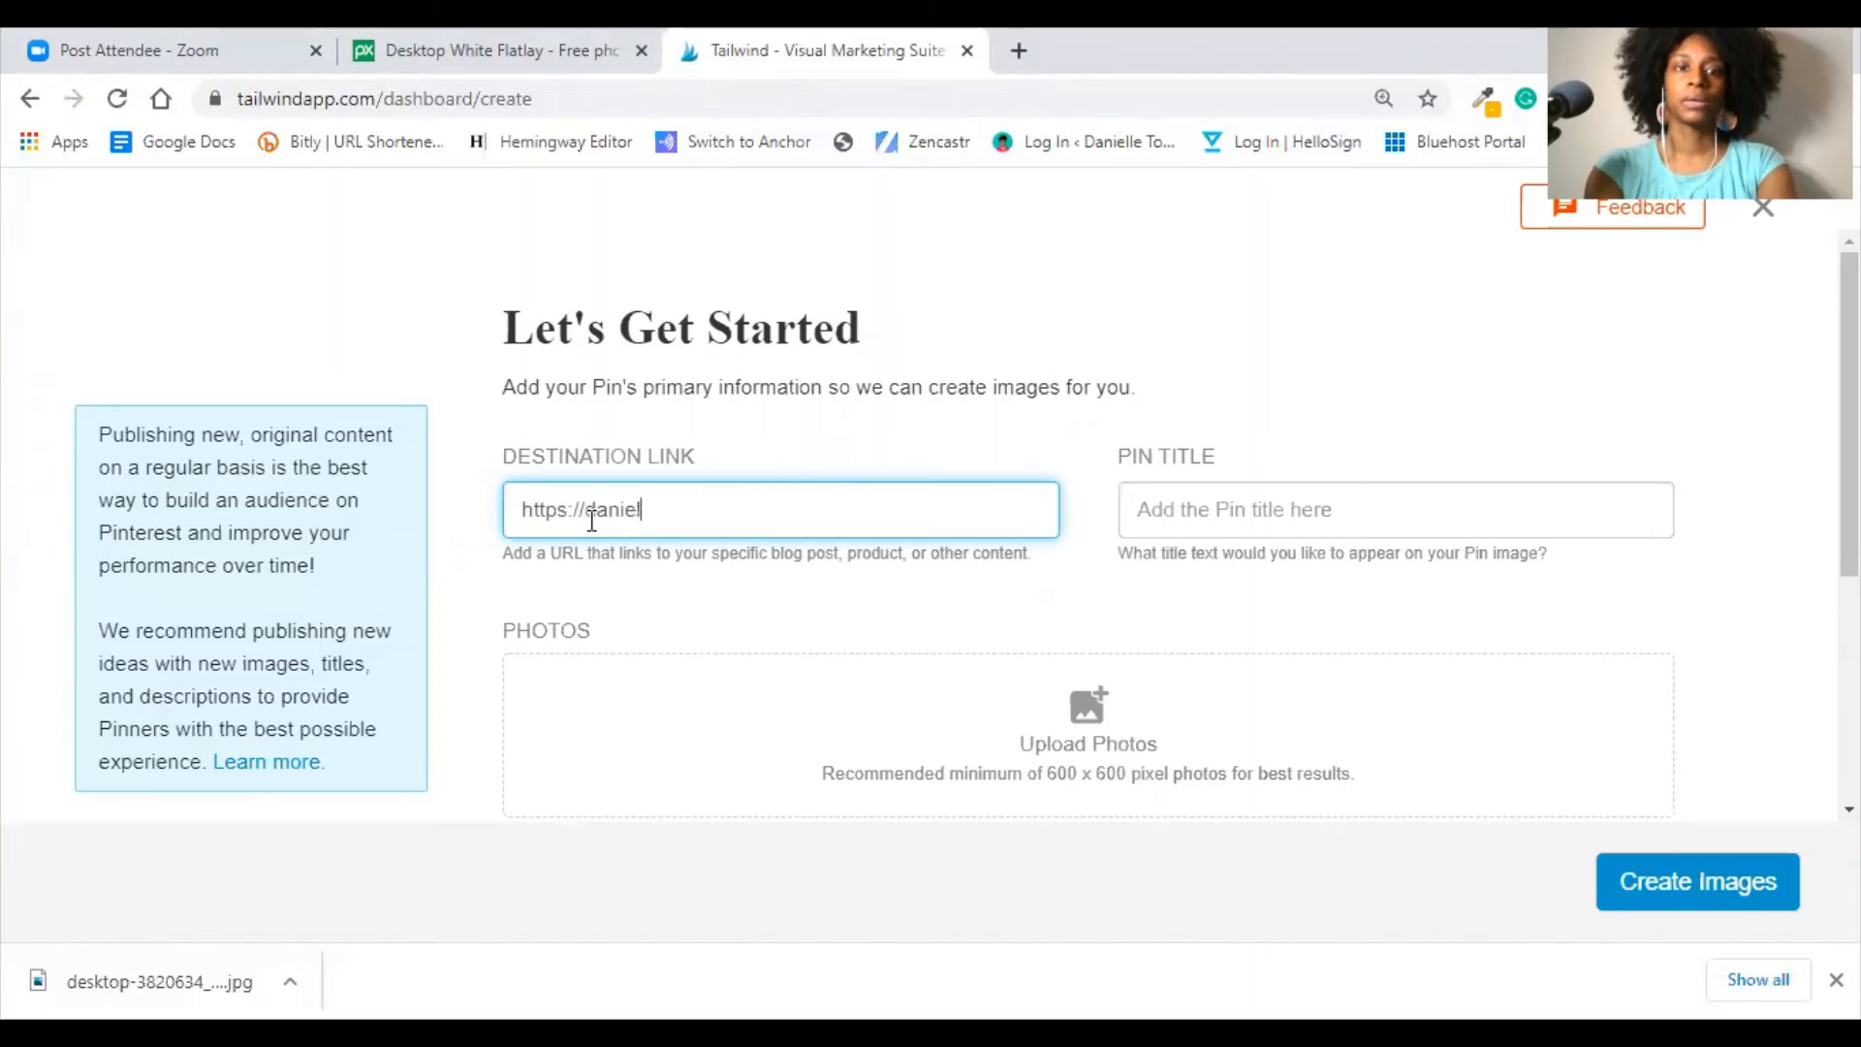
text(letowner.com)
key(Tab)
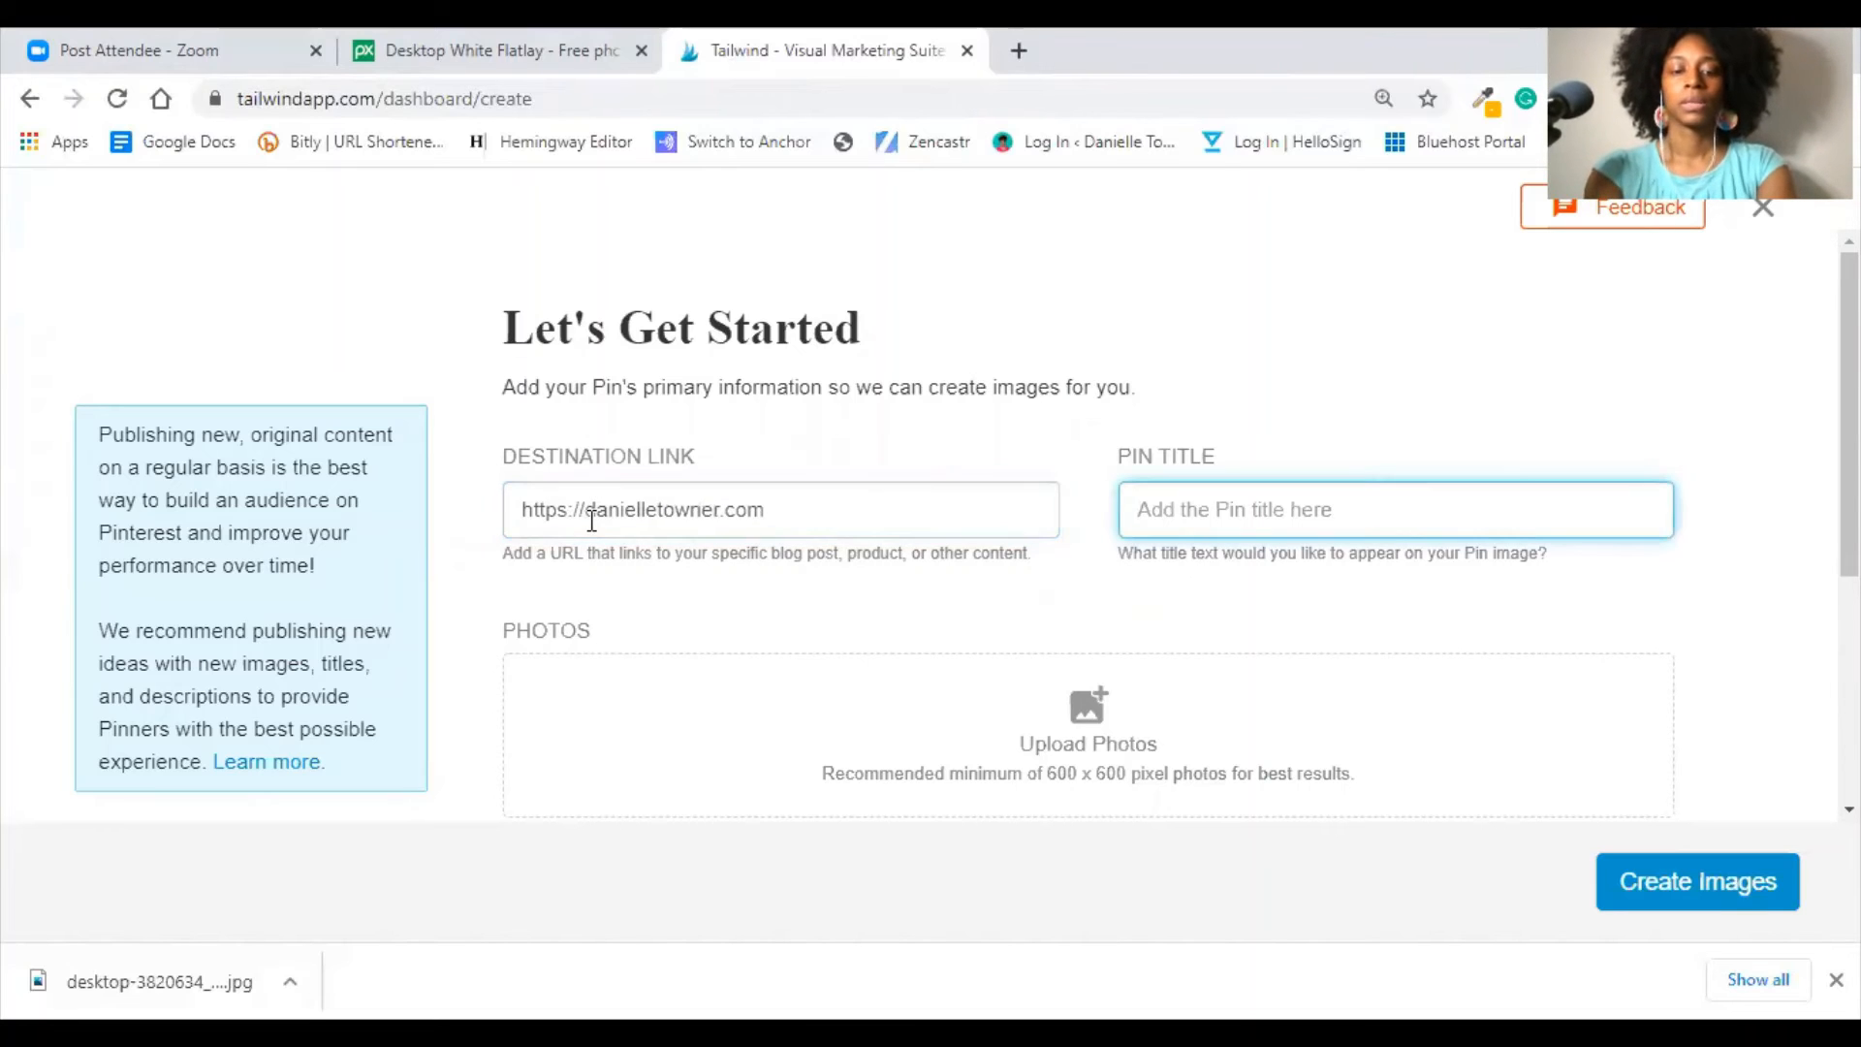
- Set the pin title to "How to Grow a Wildly Profitable Business with Pinterest Marketing"
text(Grow a)
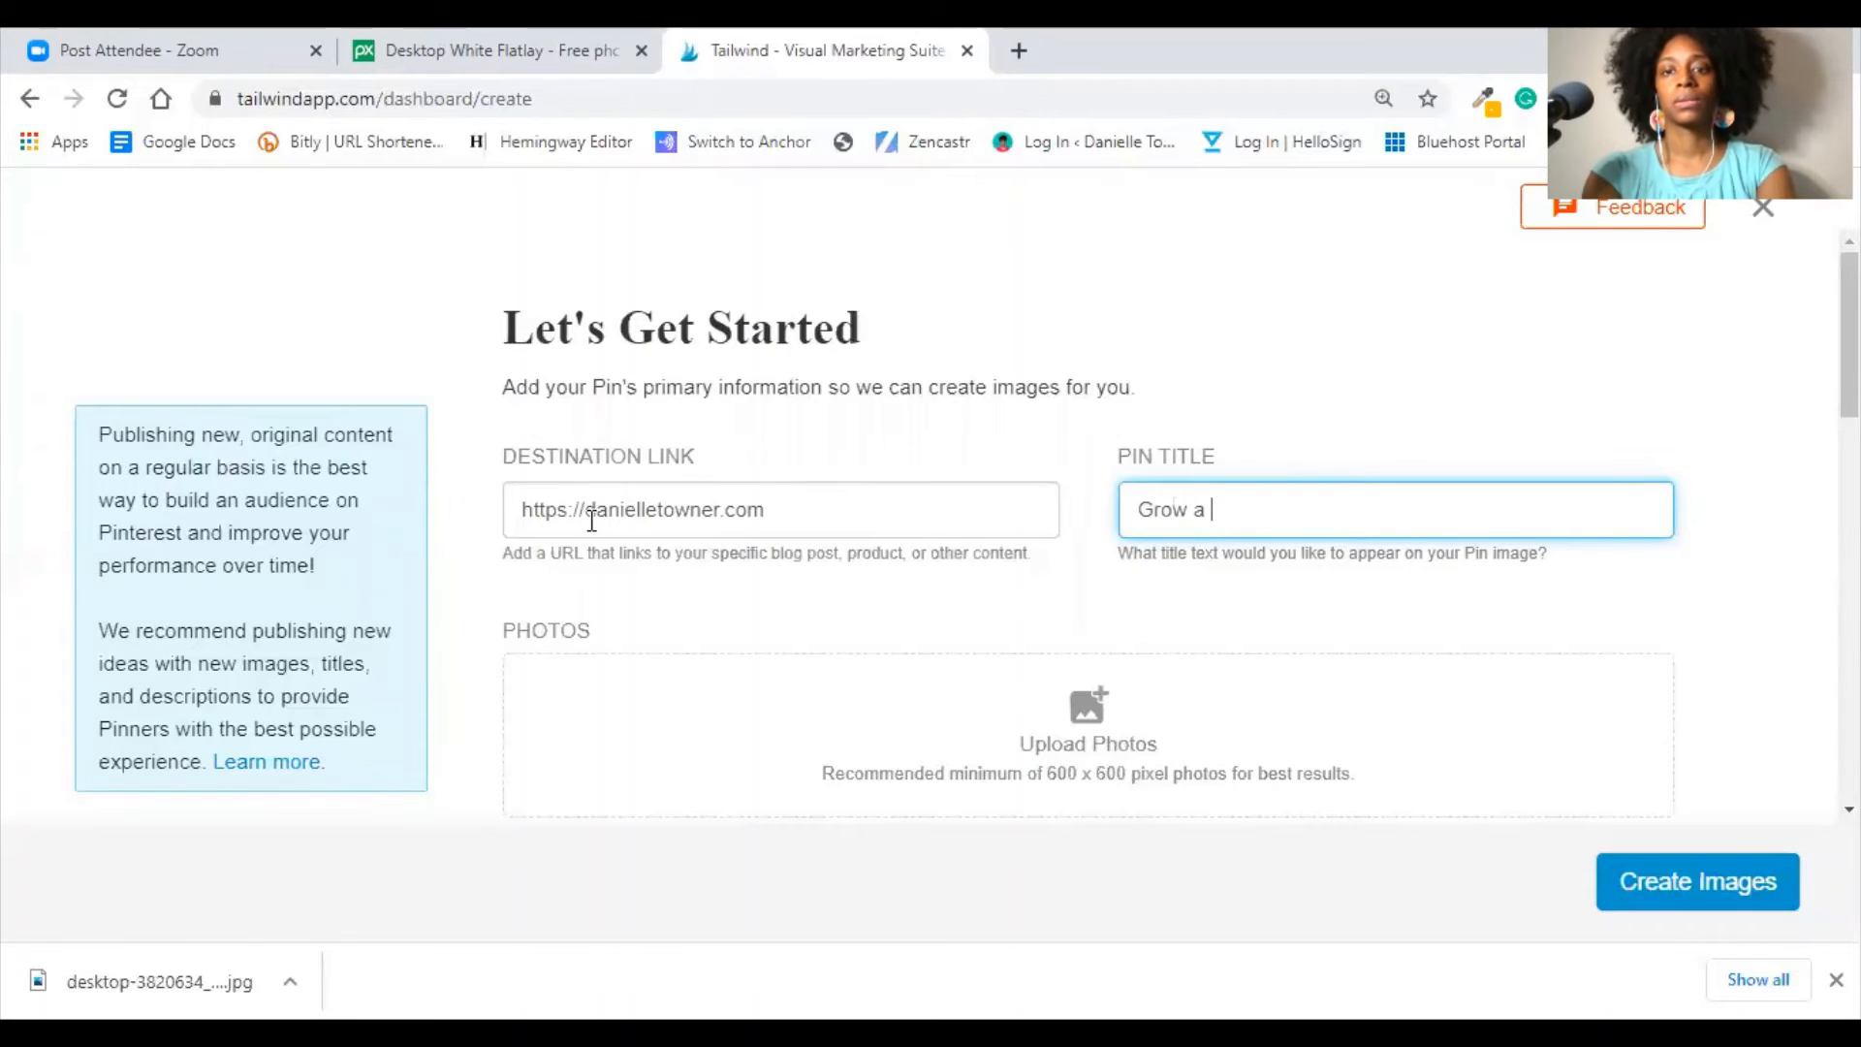
key(BackSpace)
key(BackSpace)
key(BackSpace)
key(BackSpace)
key(BackSpace)
key(BackSpace)
text(Grw)
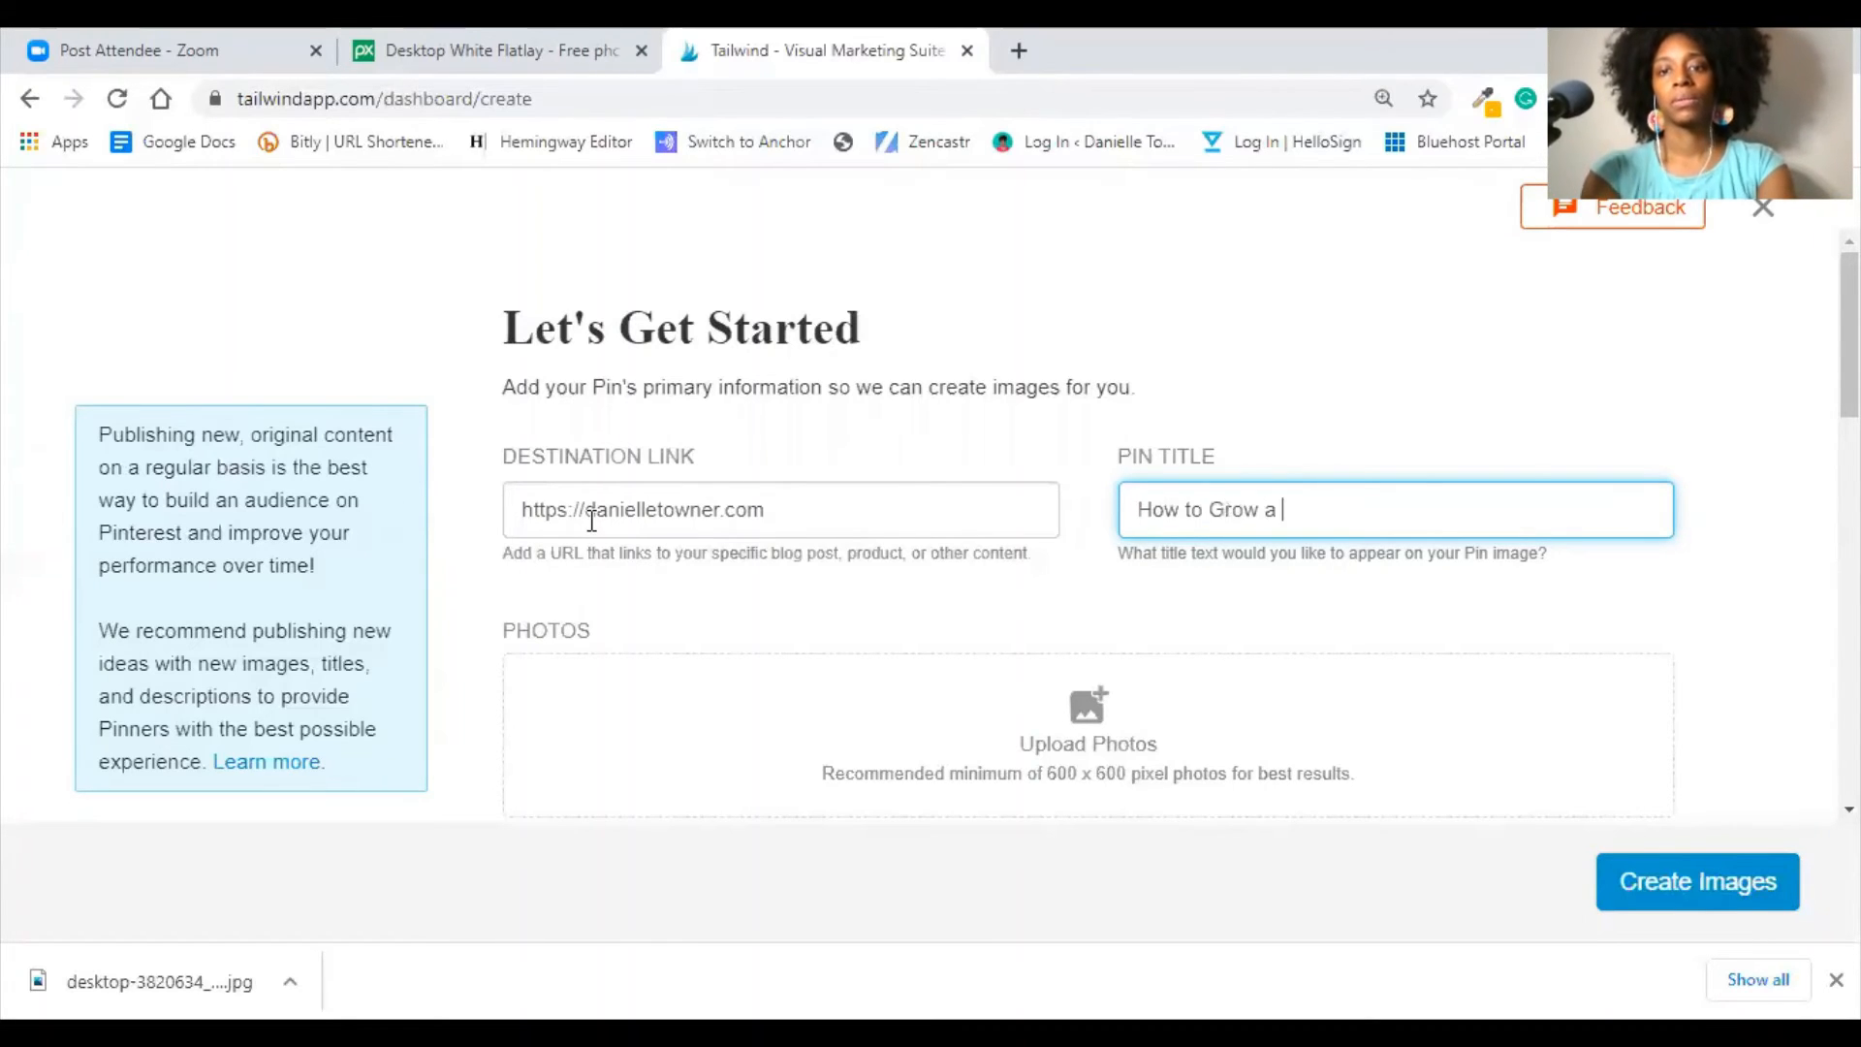
text(Profitable Business with Tail)
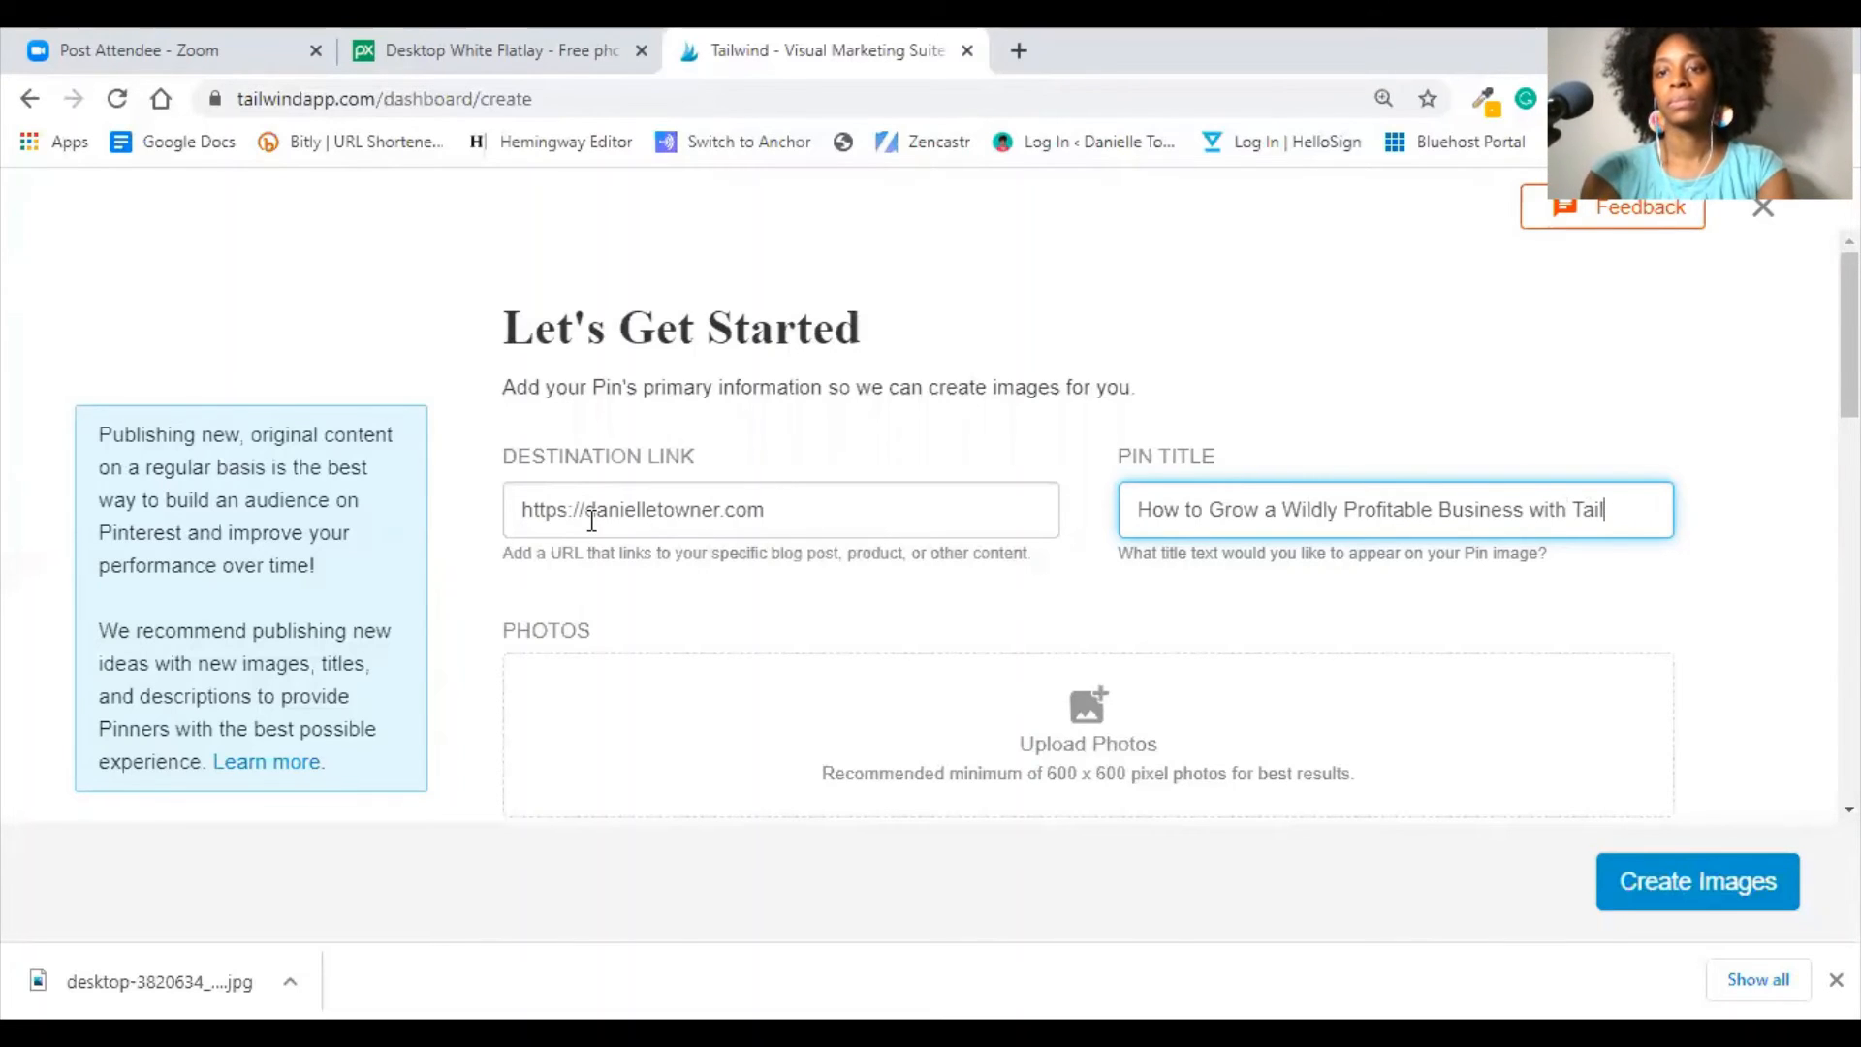
text(Pinterest Marketing)
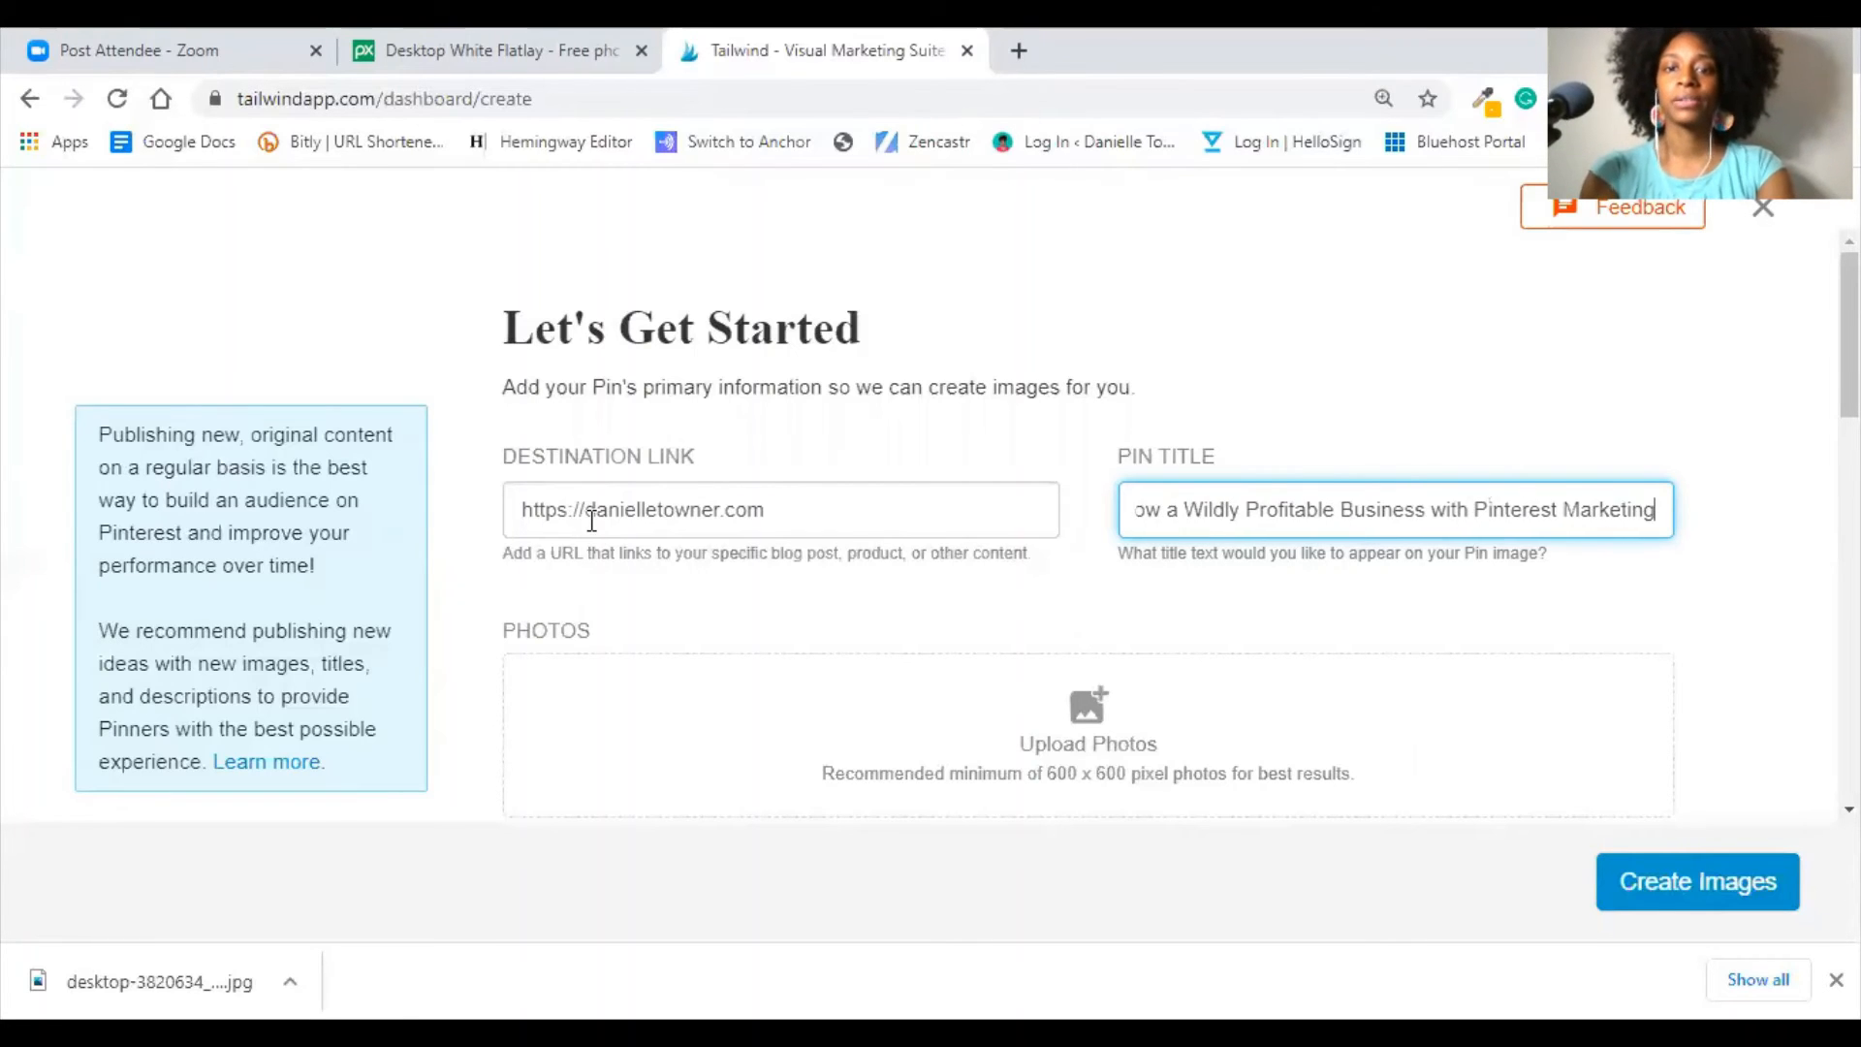
- Choose the white flatlay site photo with the black glasses for the pin and create the images
scroll(592, 521, down, 4)
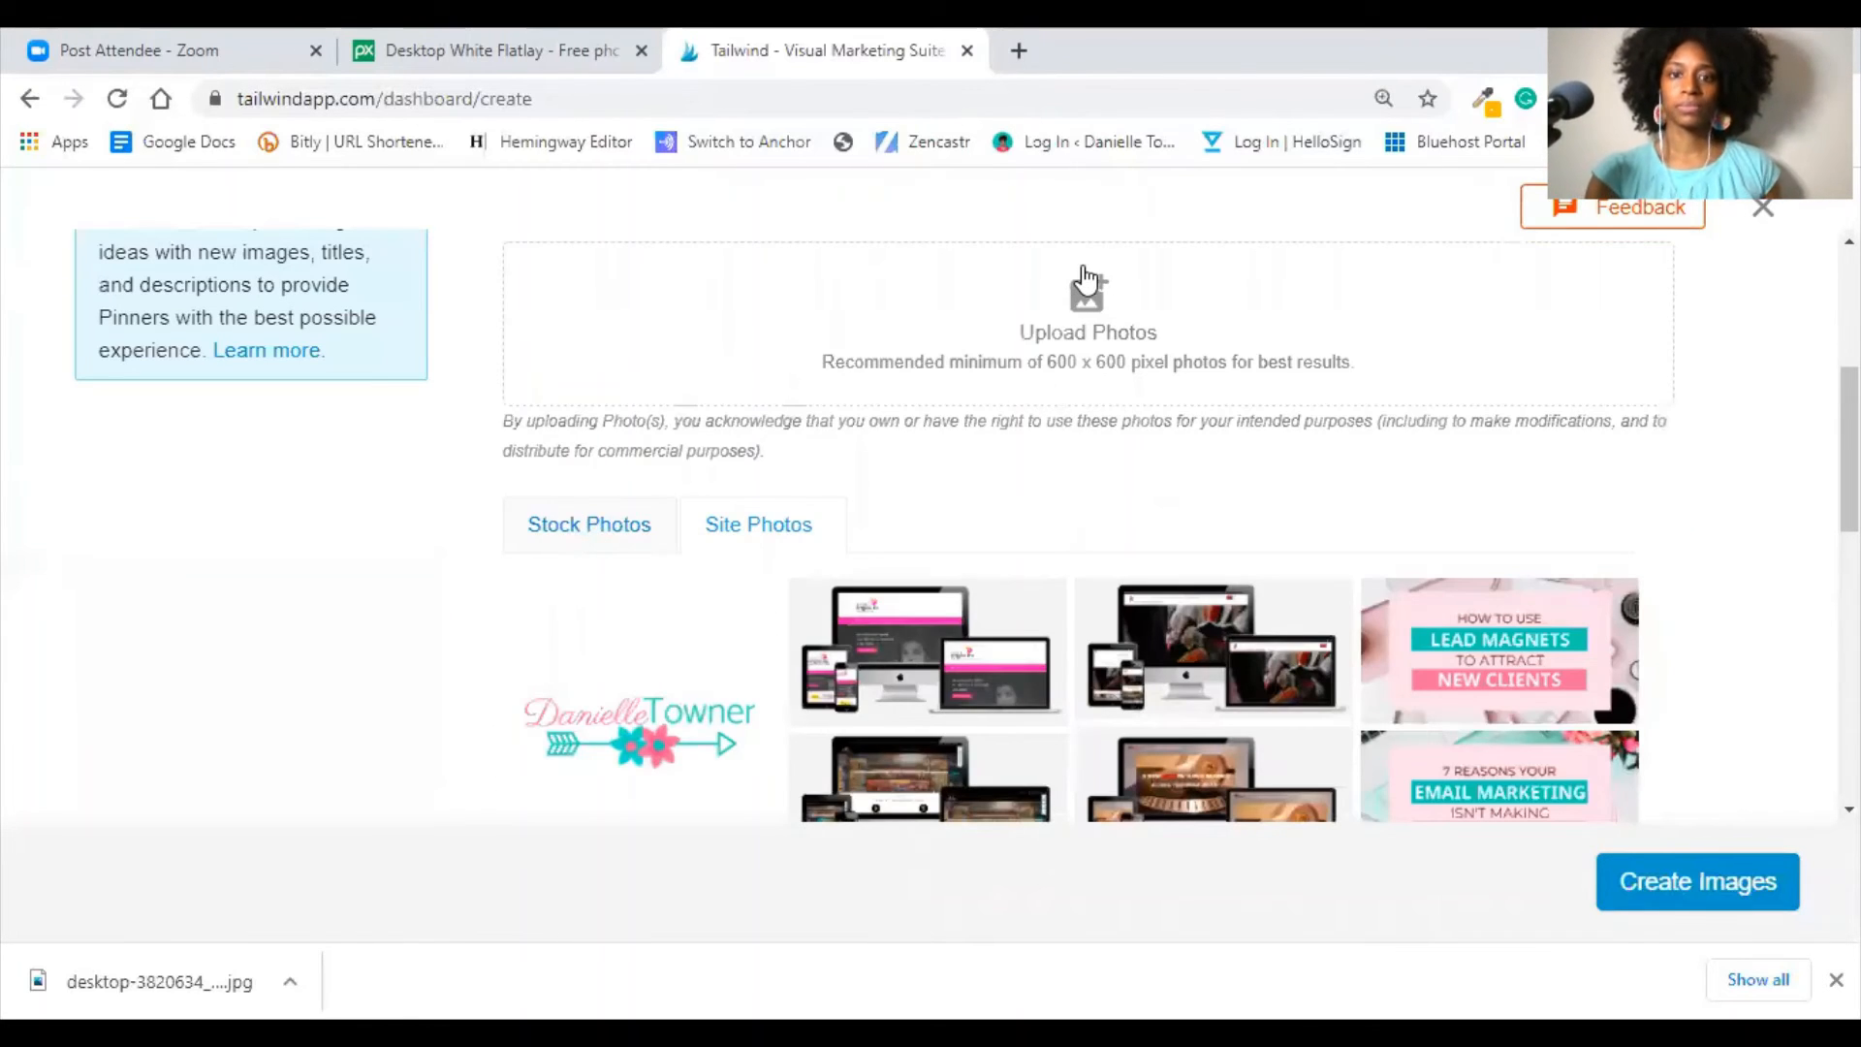
scroll(1042, 628, down, 5)
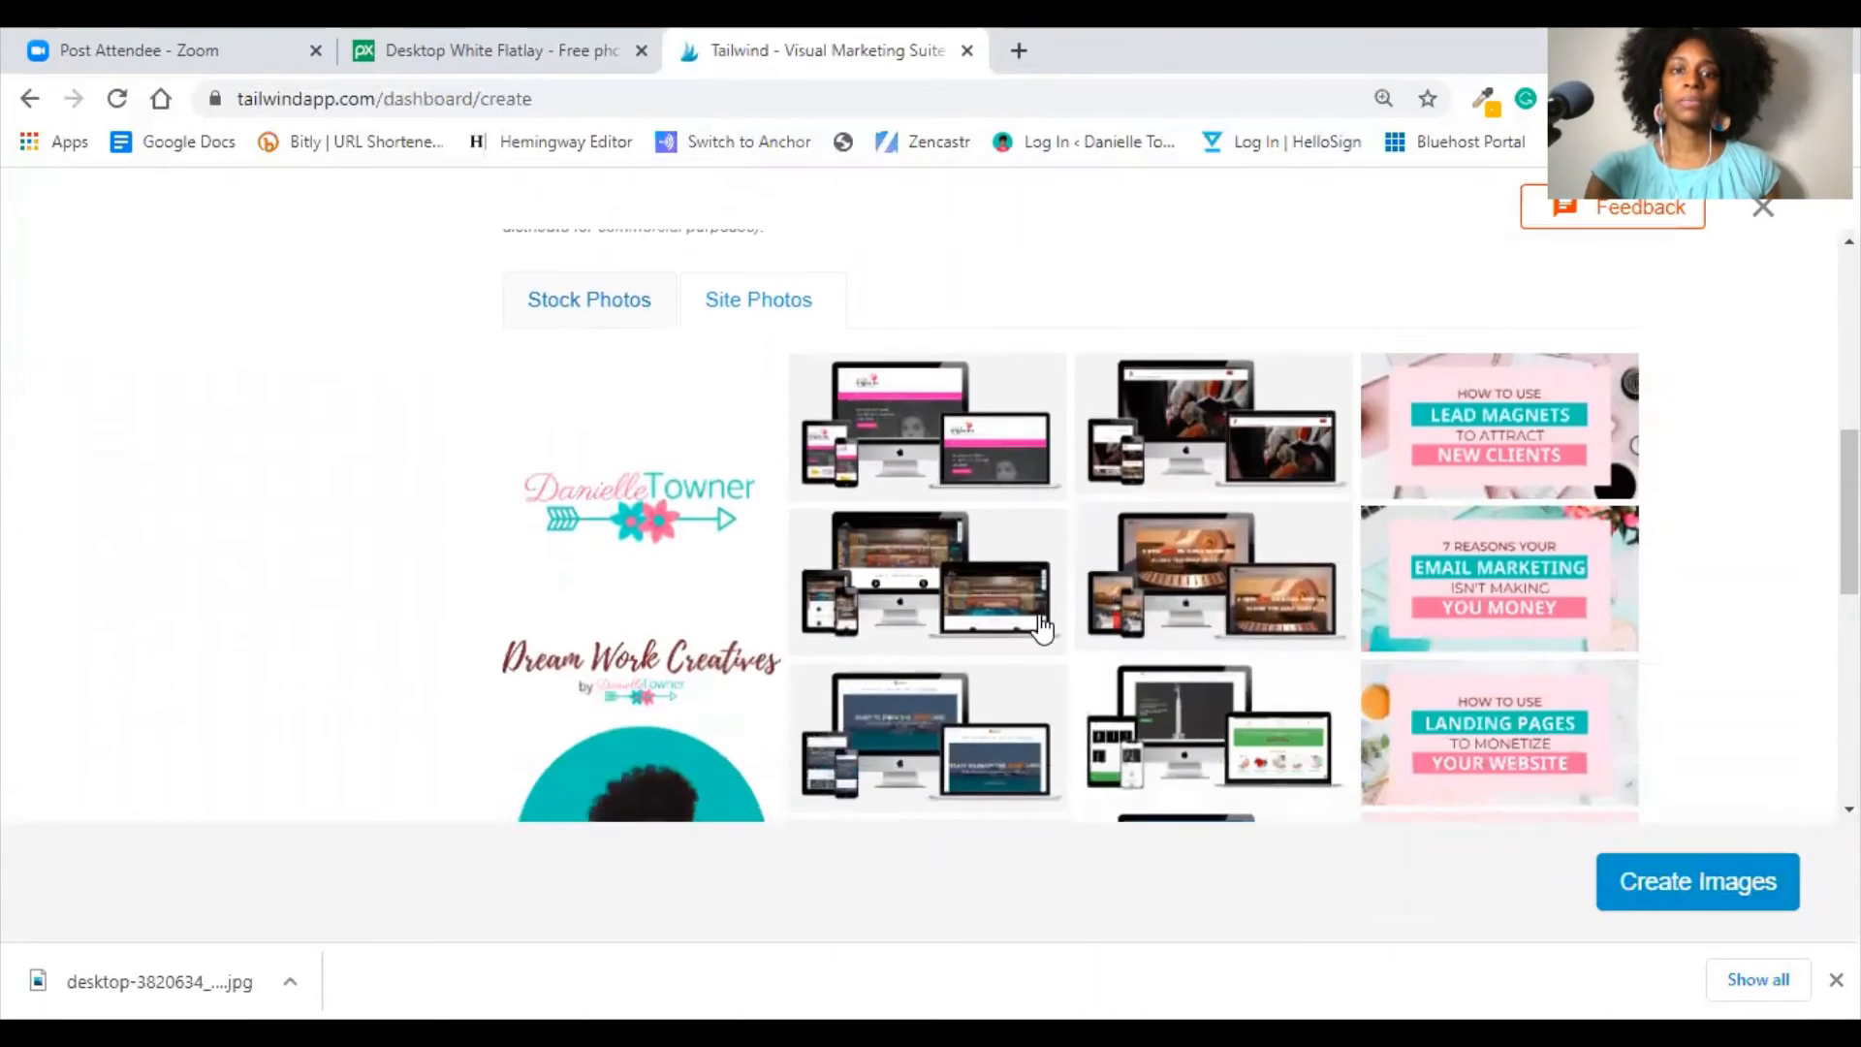
scroll(1042, 628, down, 5)
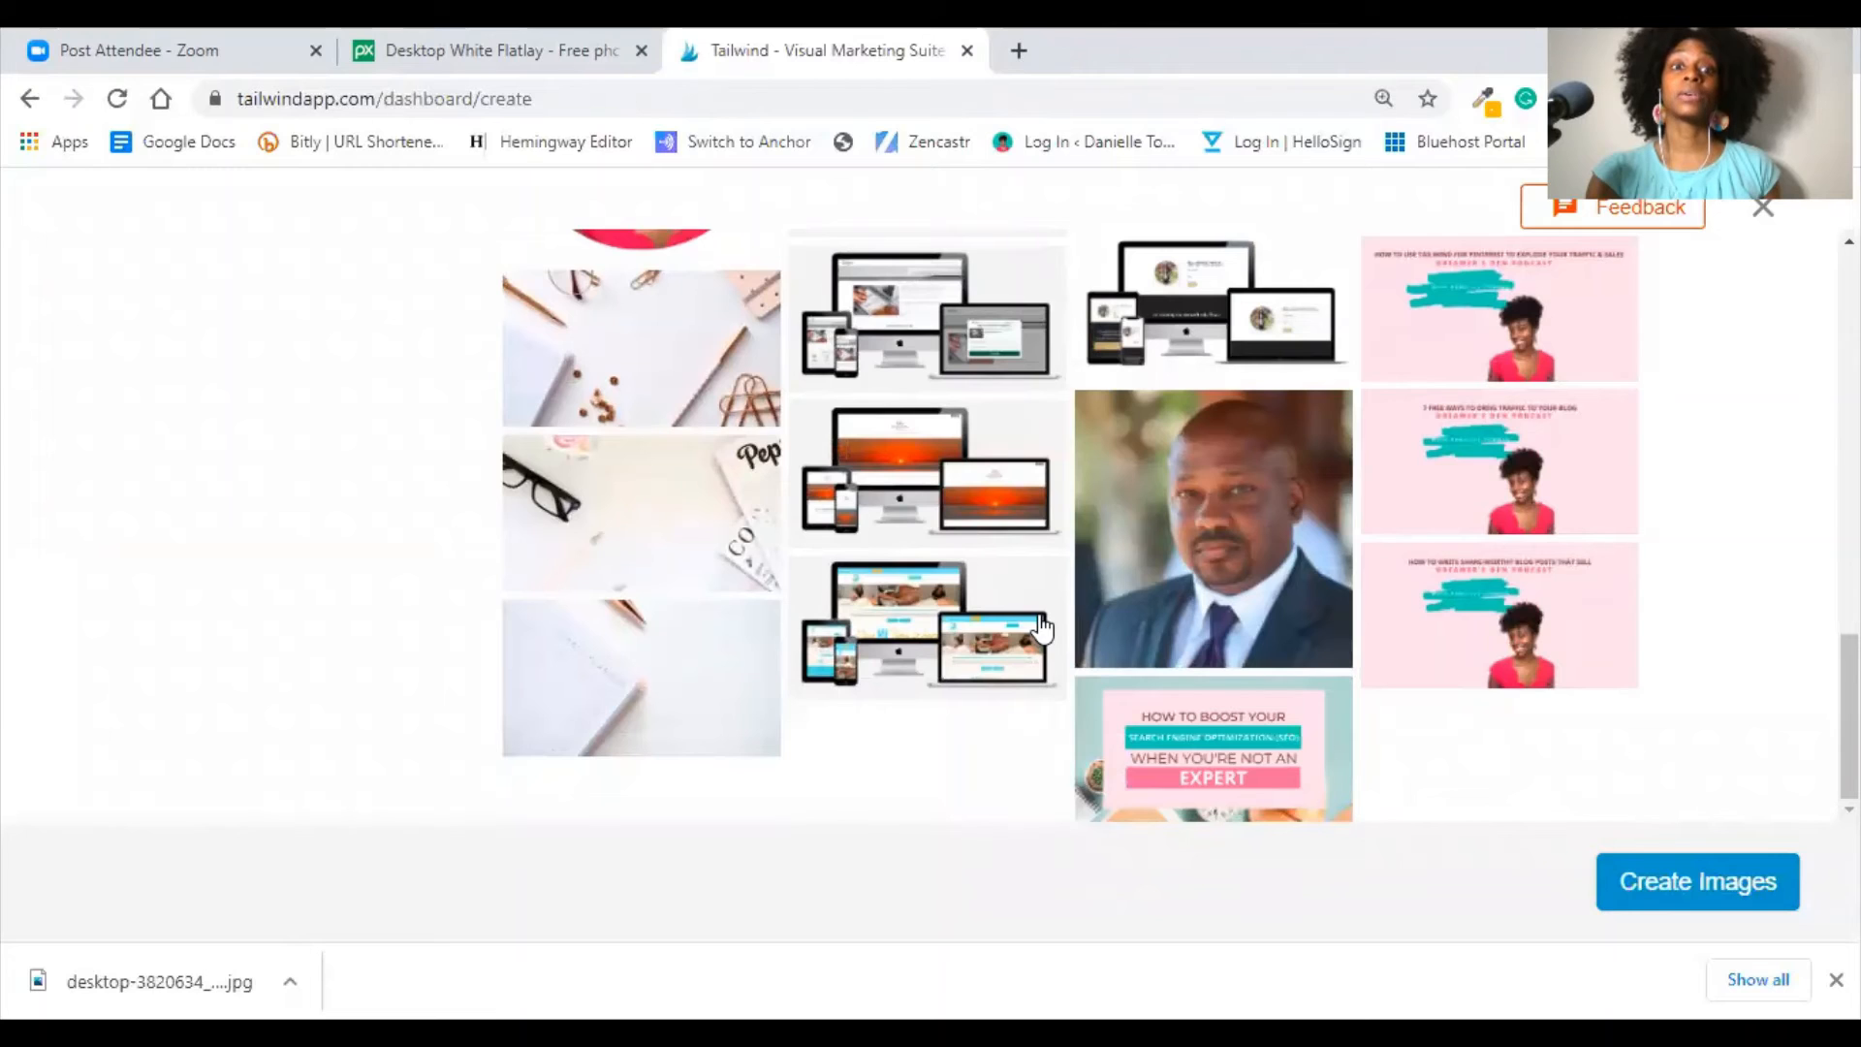
click(638, 552)
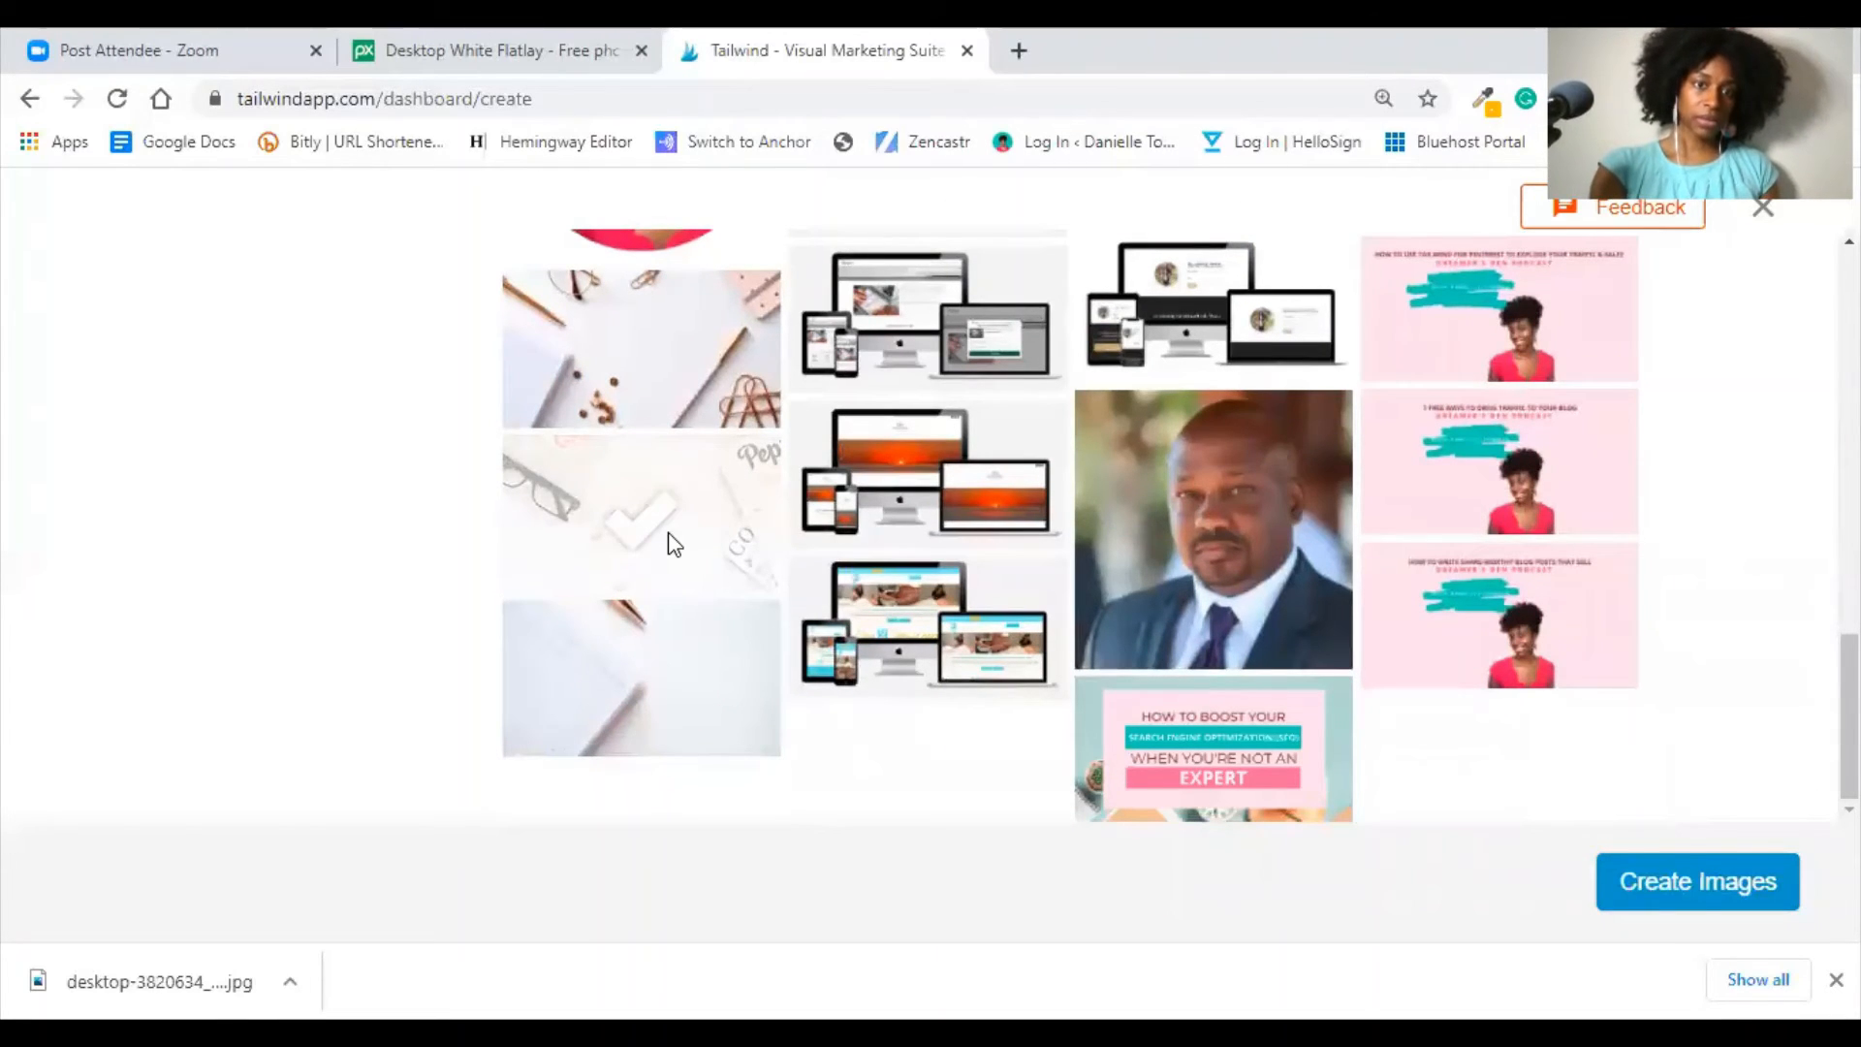
click(1683, 882)
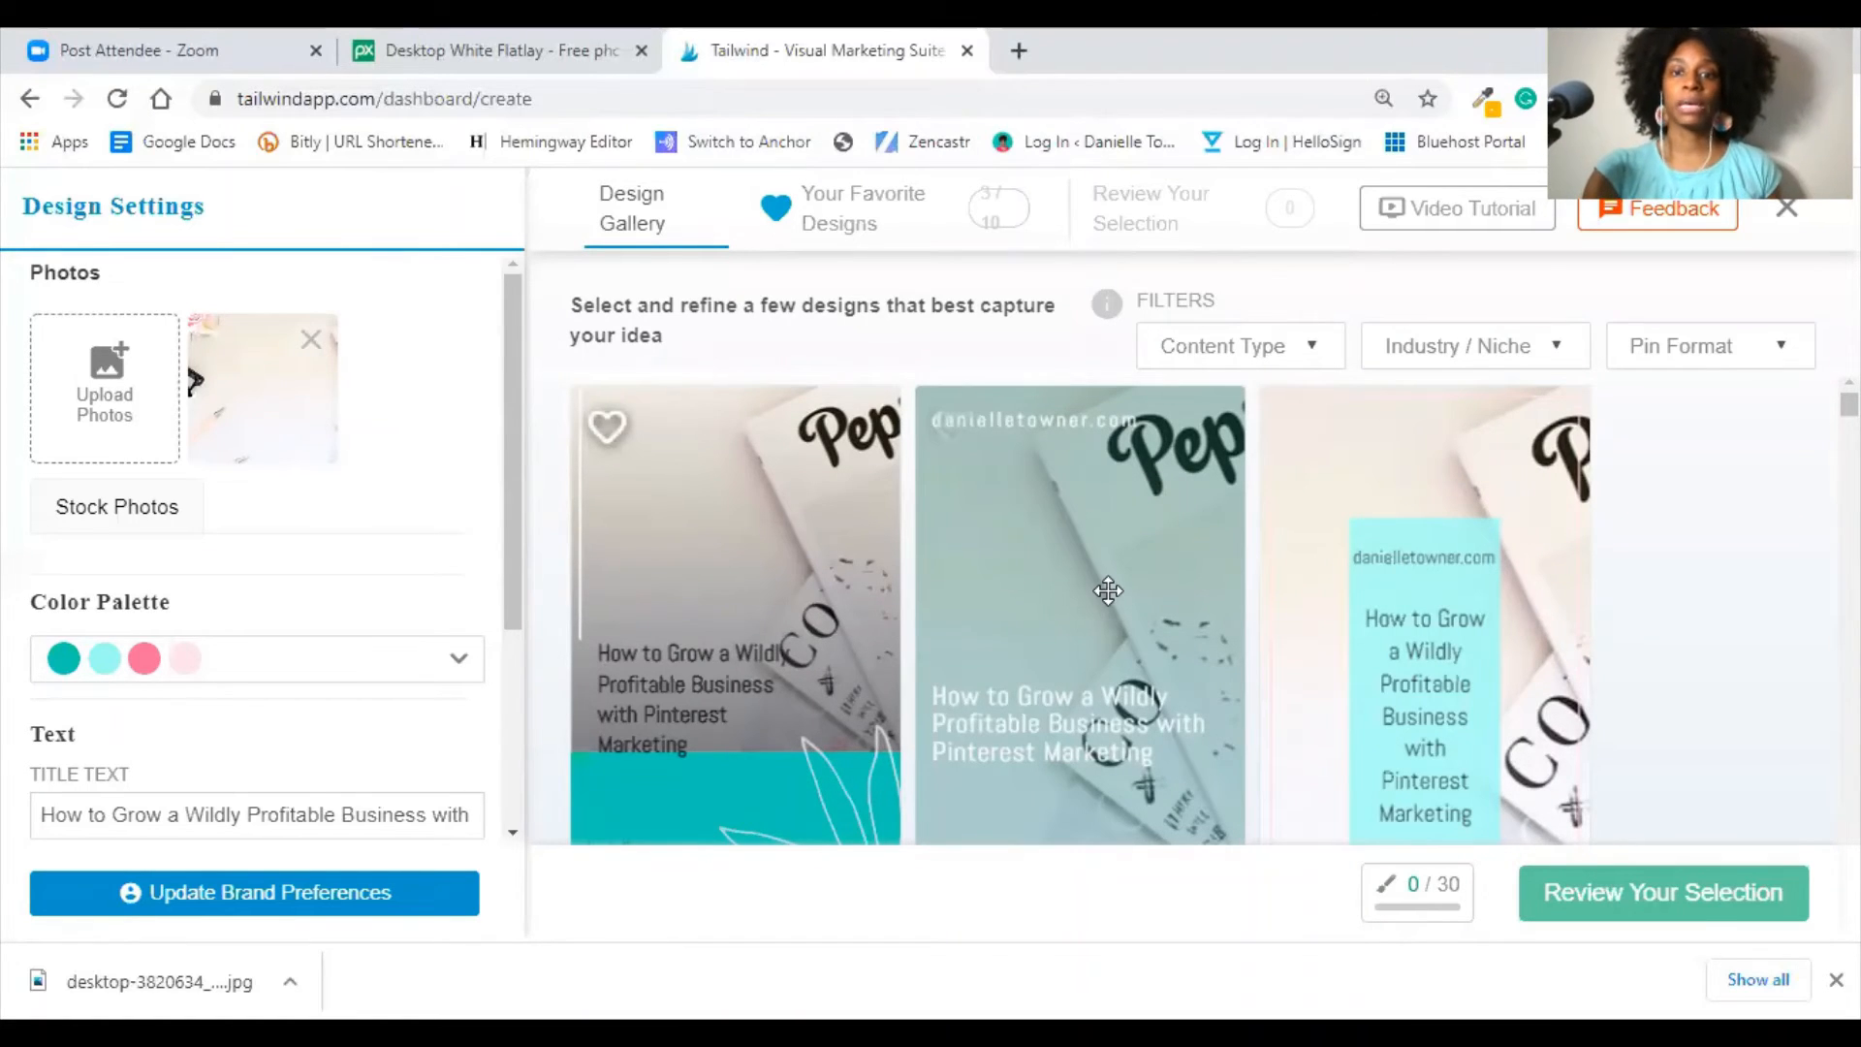
- Examine the alternative color, photo and layout options for the third pin design, and collapse them
scroll(1695, 561, down, 1)
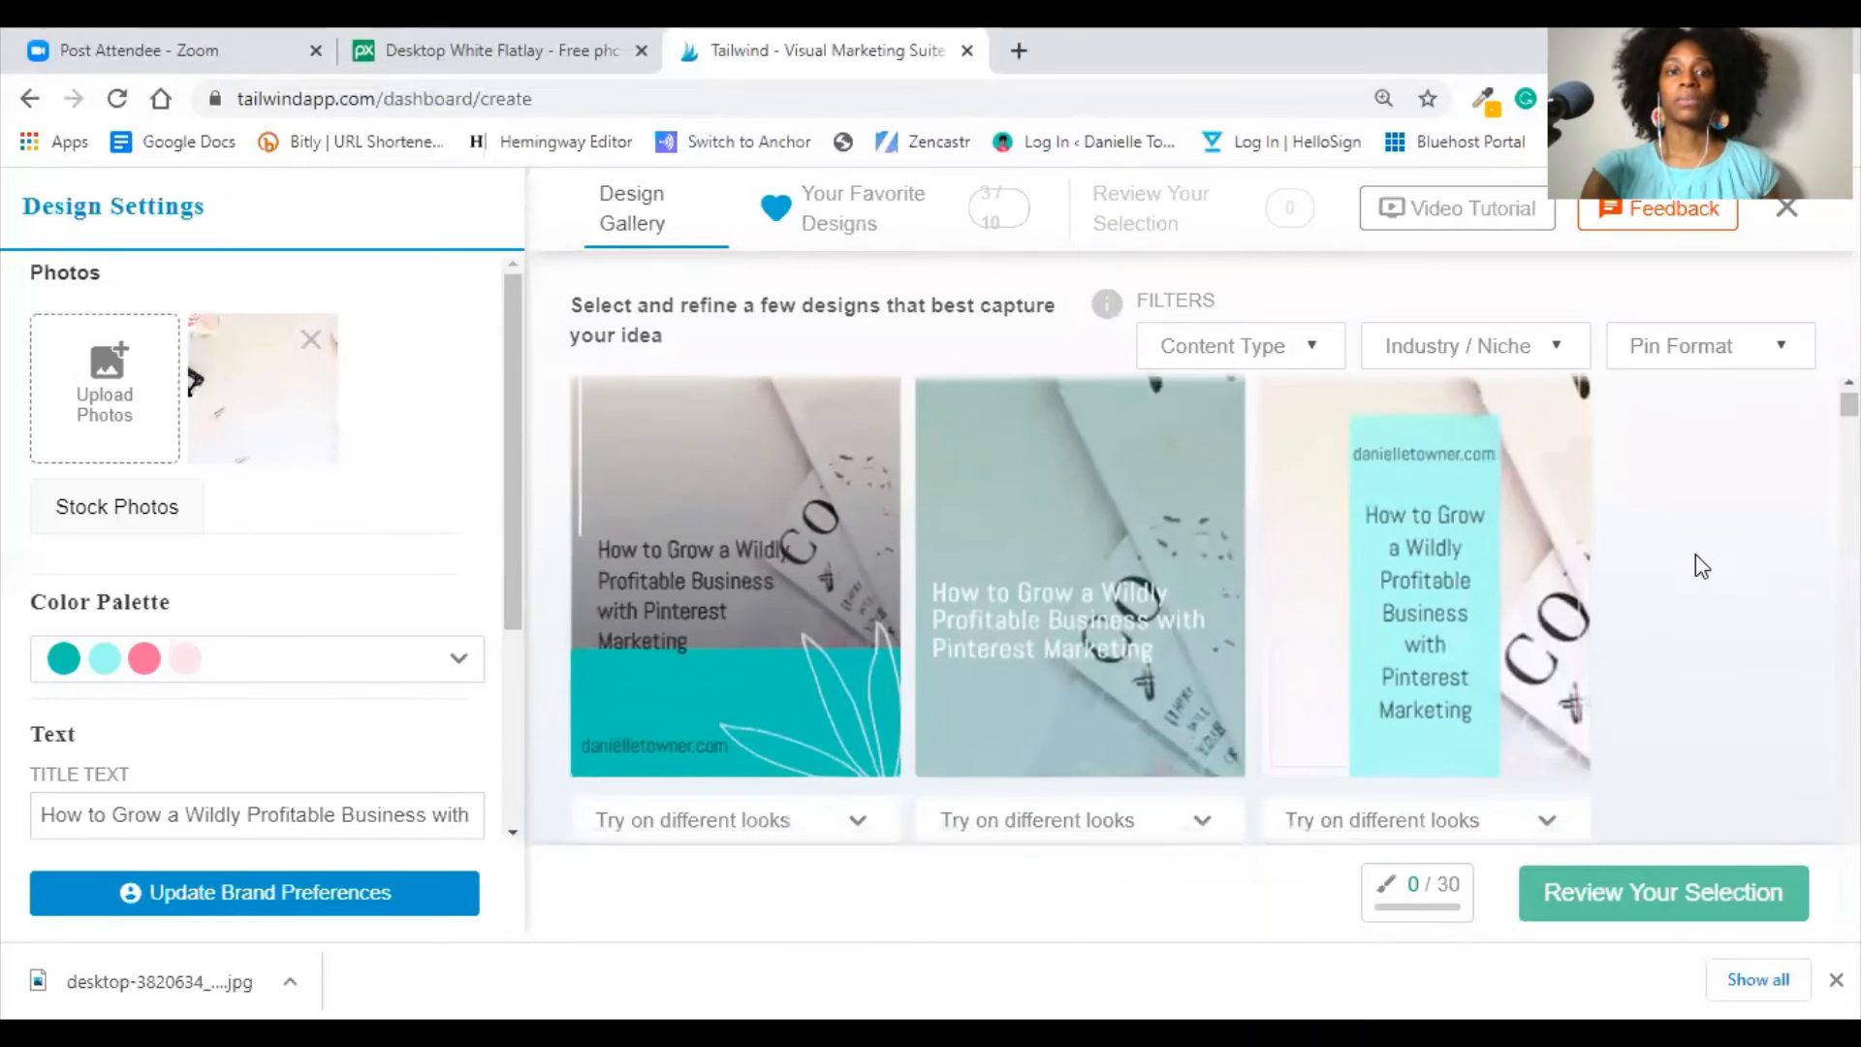
scroll(1701, 565, down, 2)
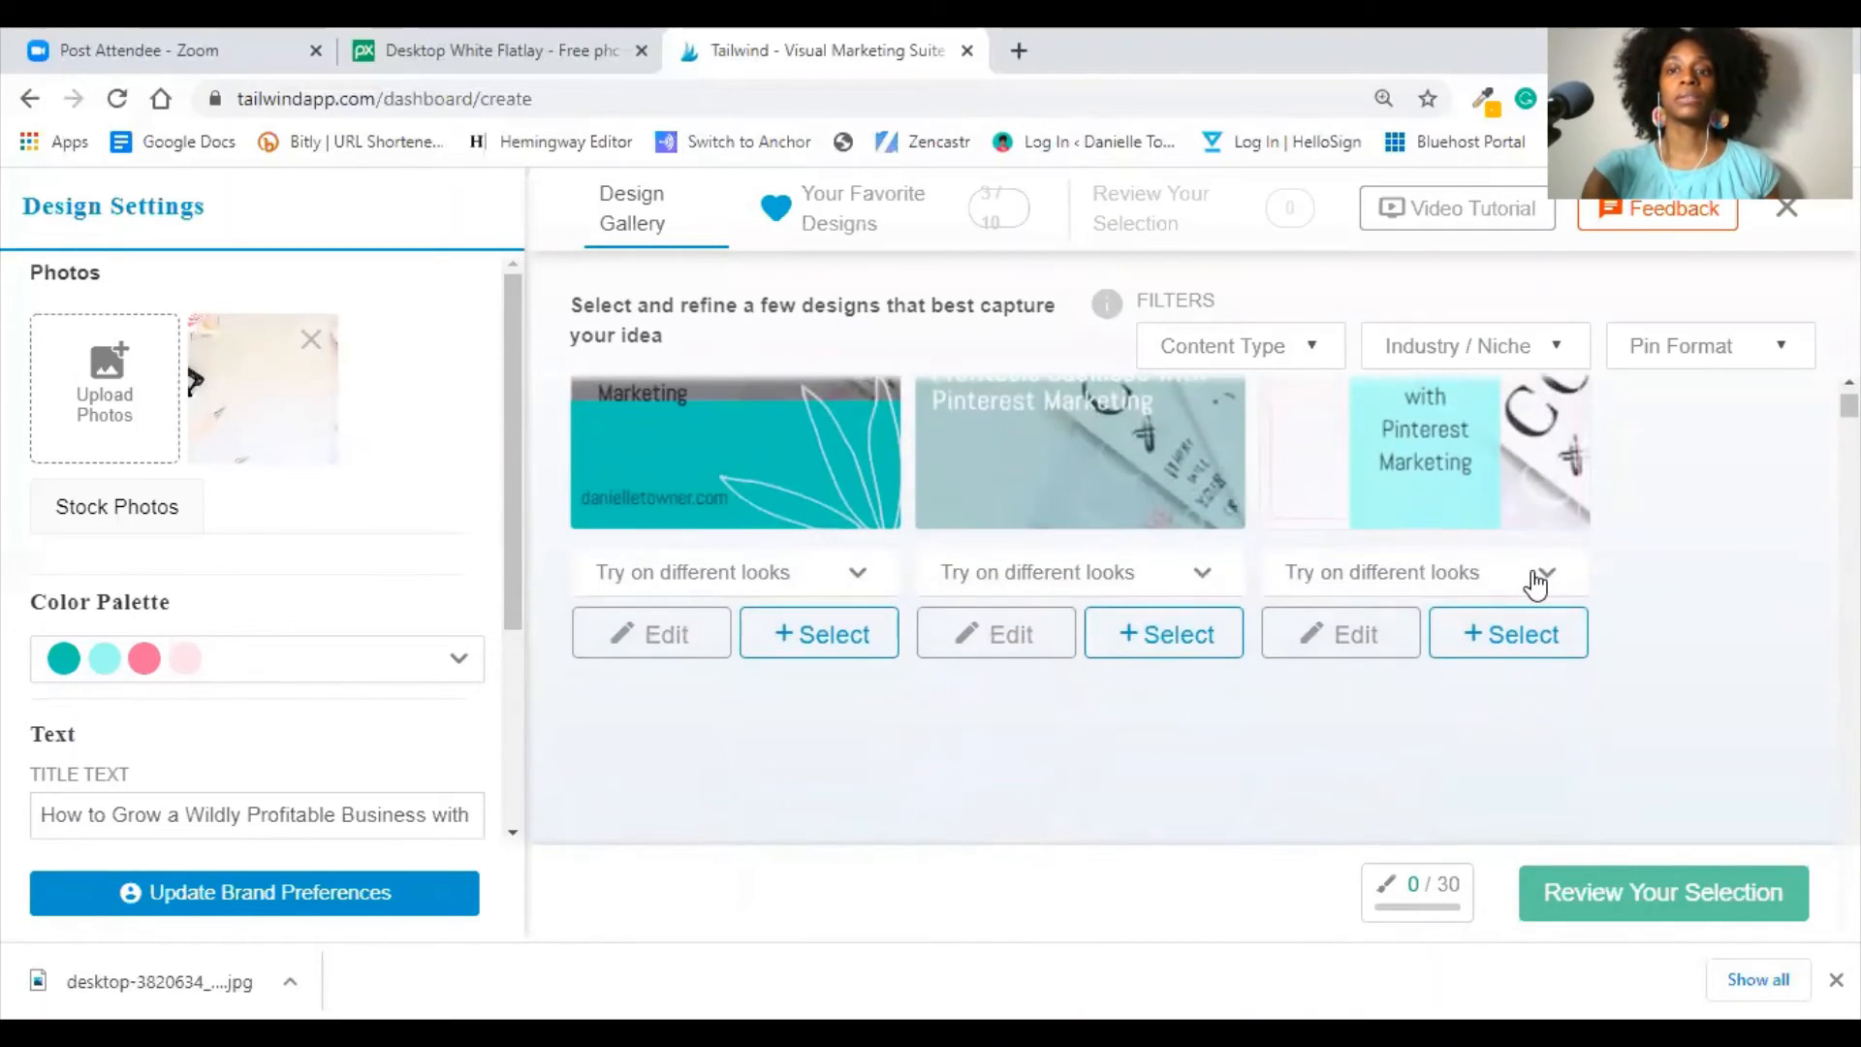
click(1537, 580)
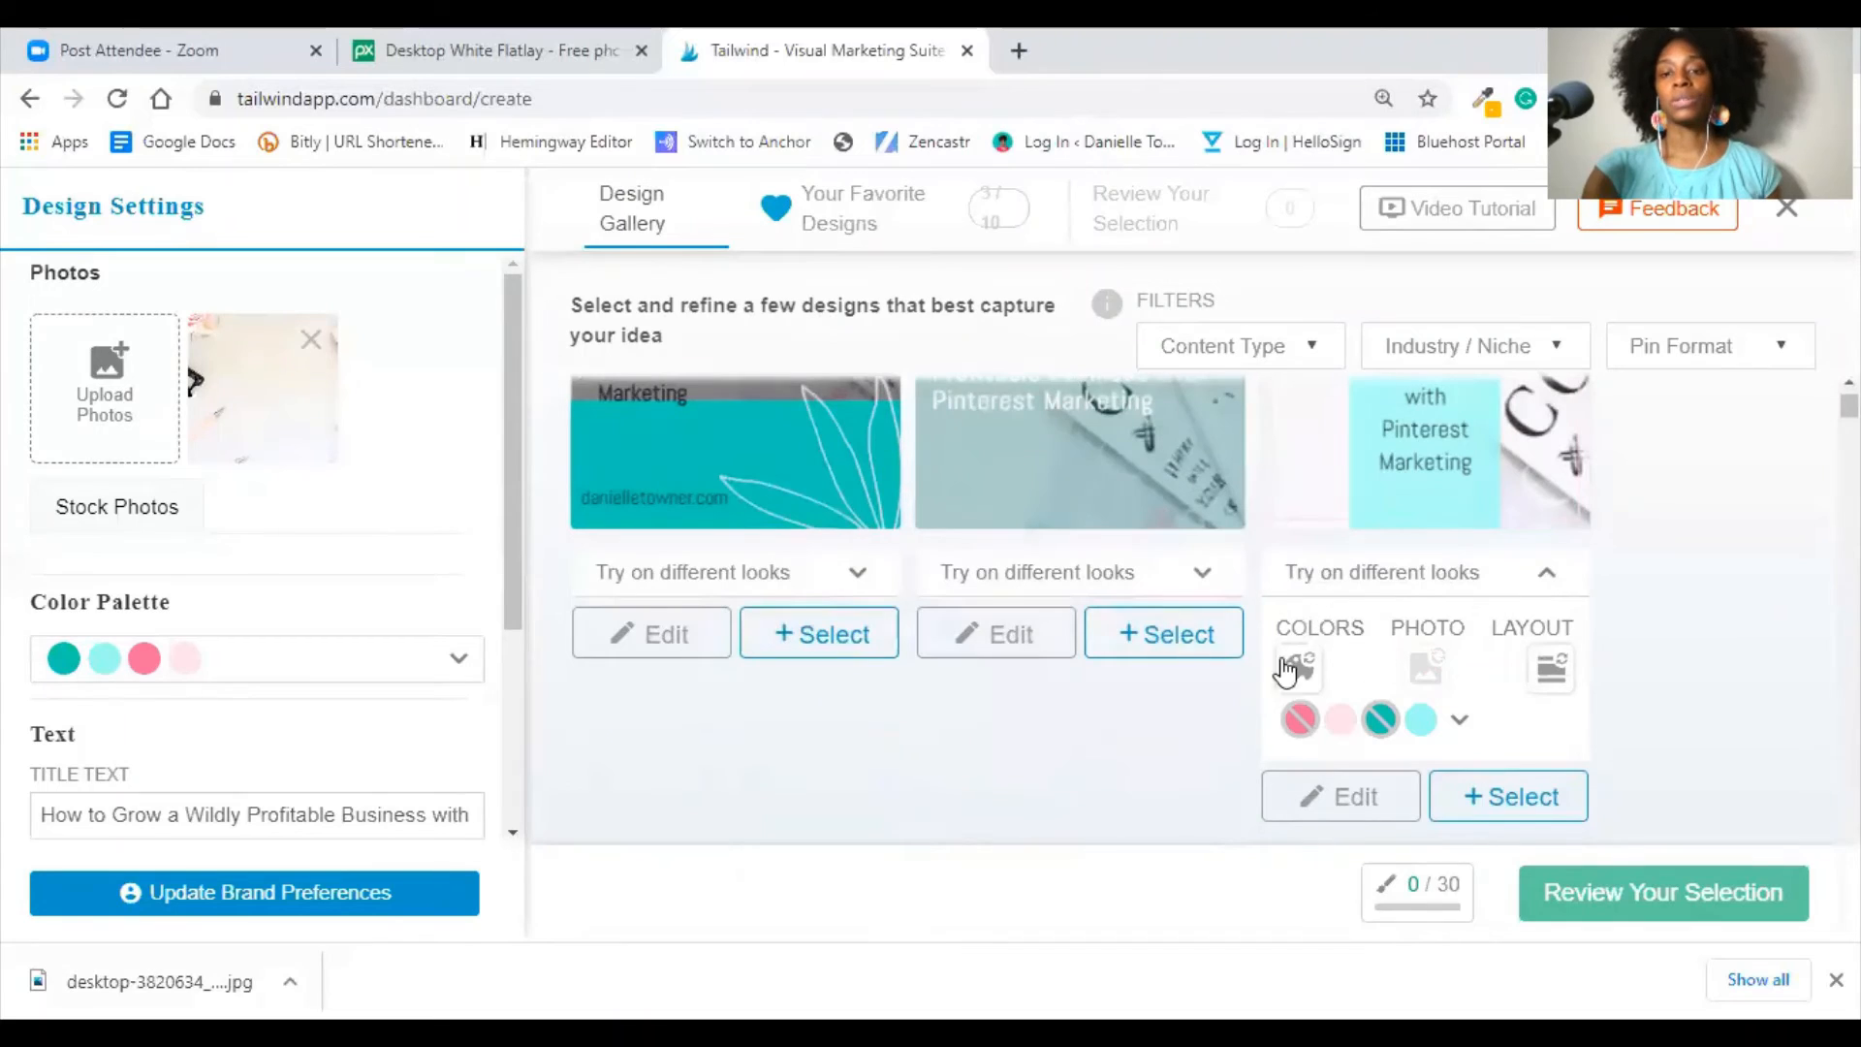
click(1299, 719)
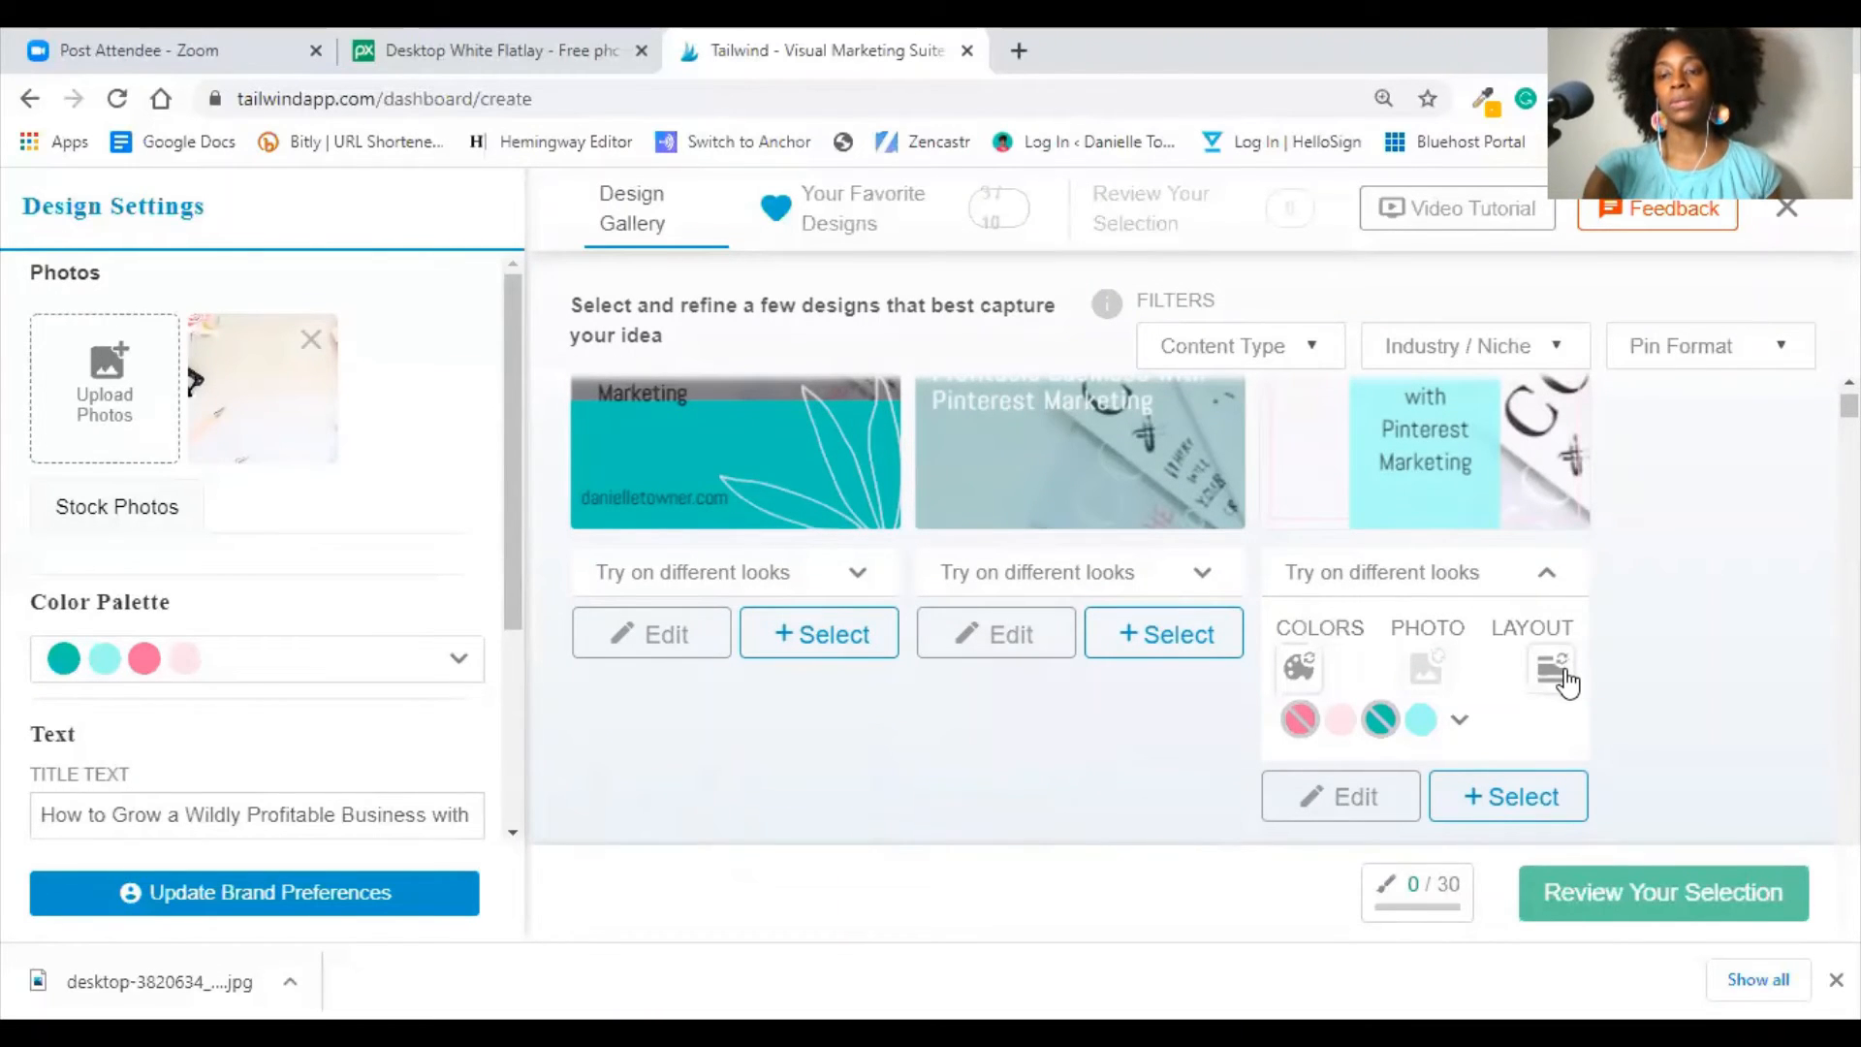
click(1551, 578)
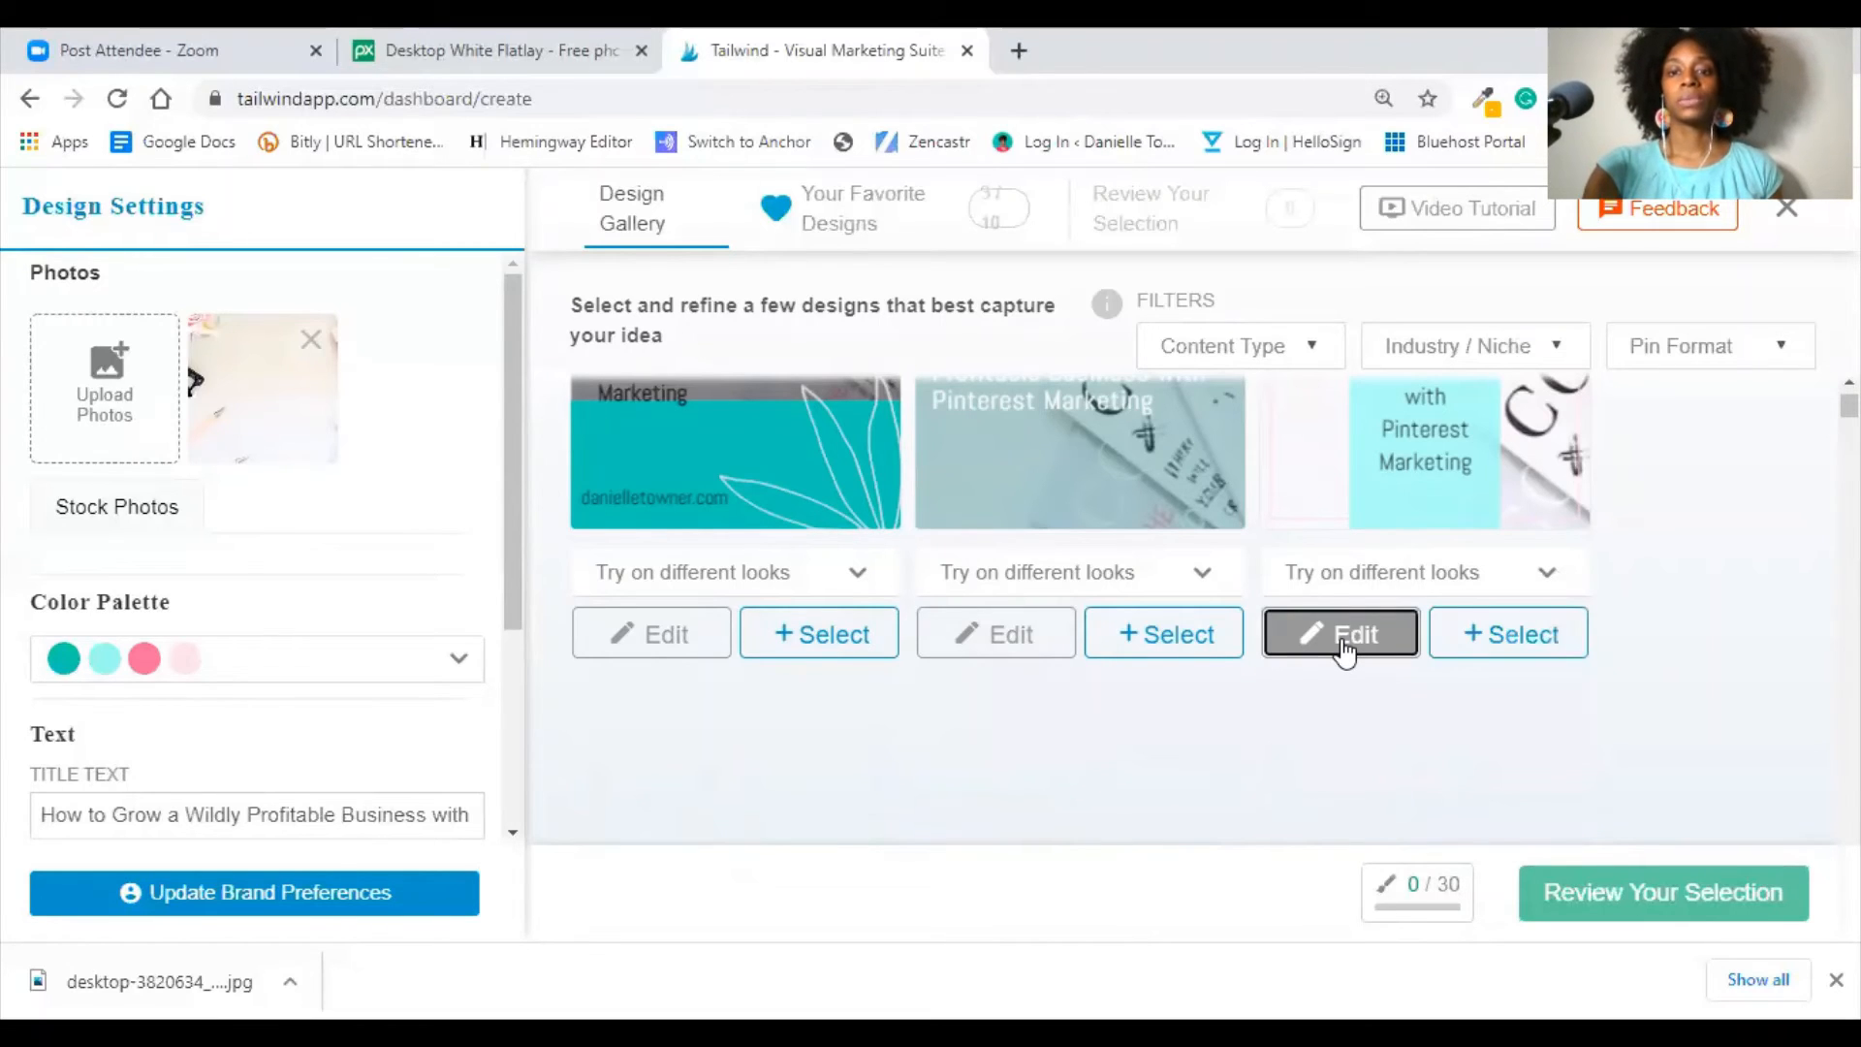
- Open the third pin design in the editor, look over its elements, and save it back to the gallery
click(1345, 649)
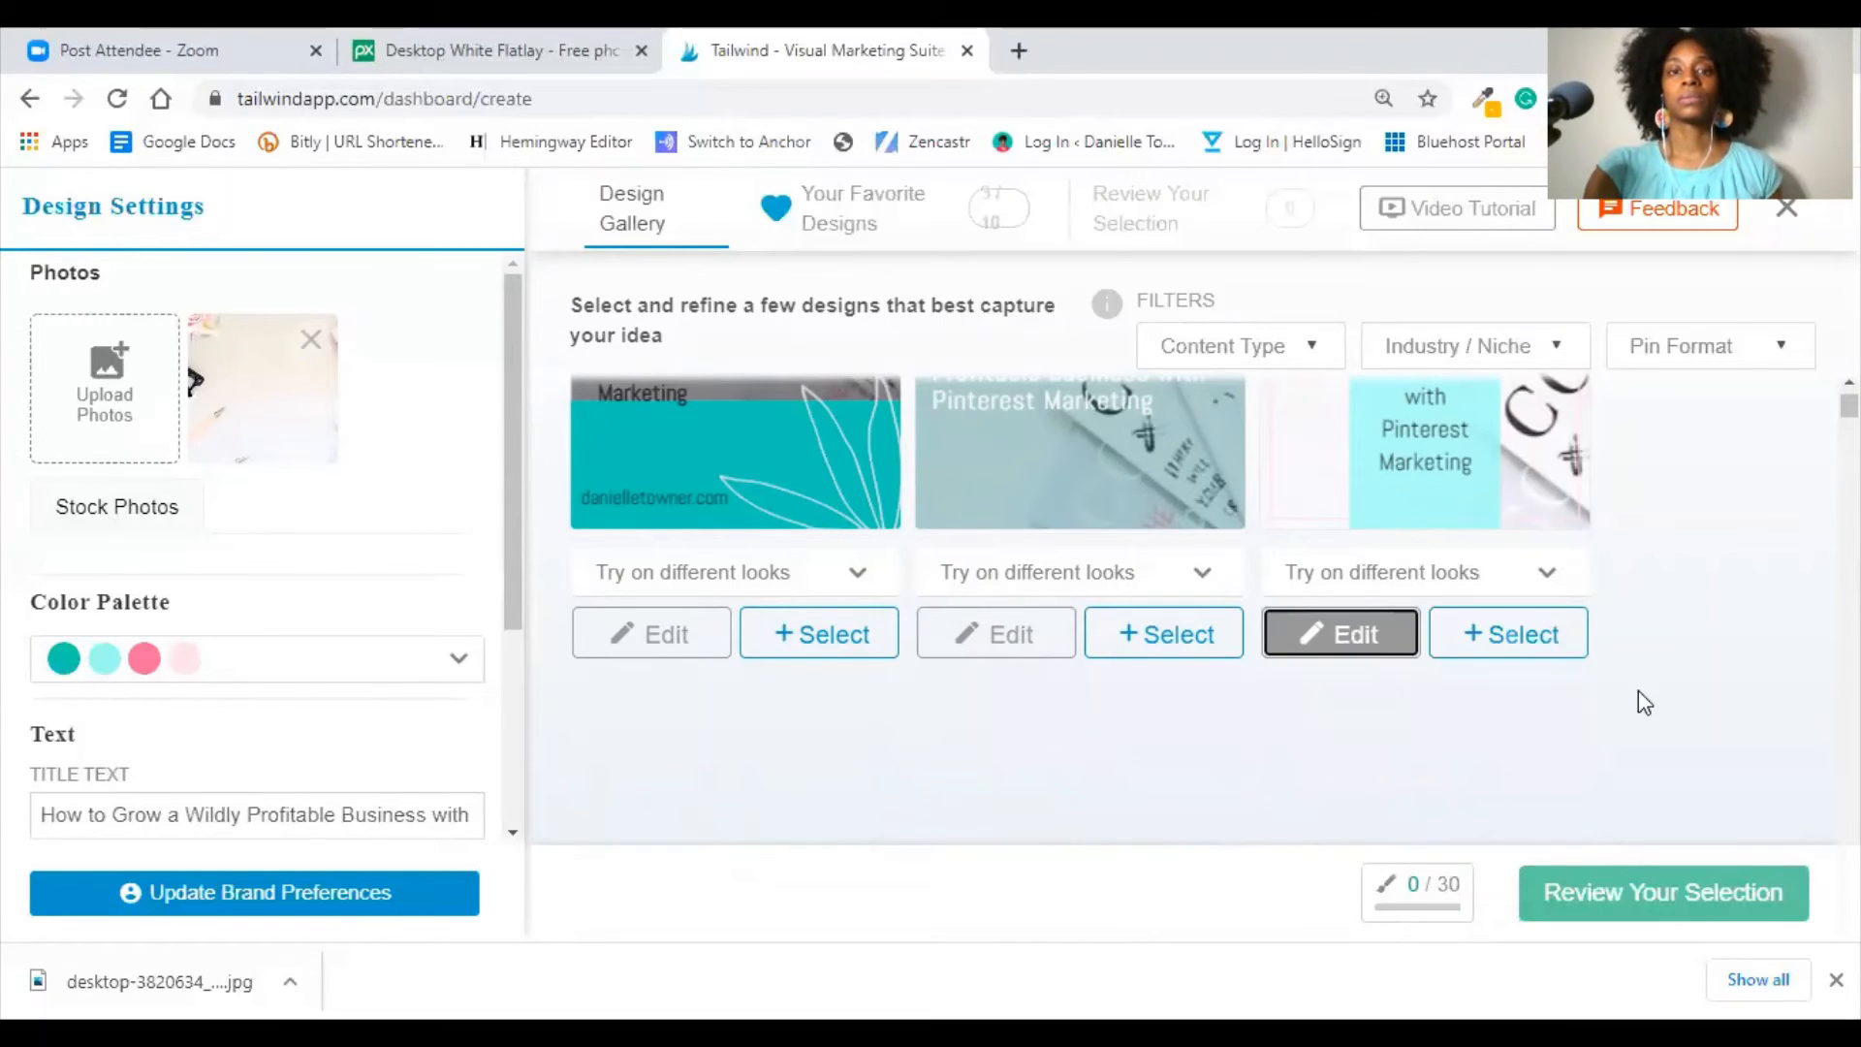
scroll(1497, 625, down, 1)
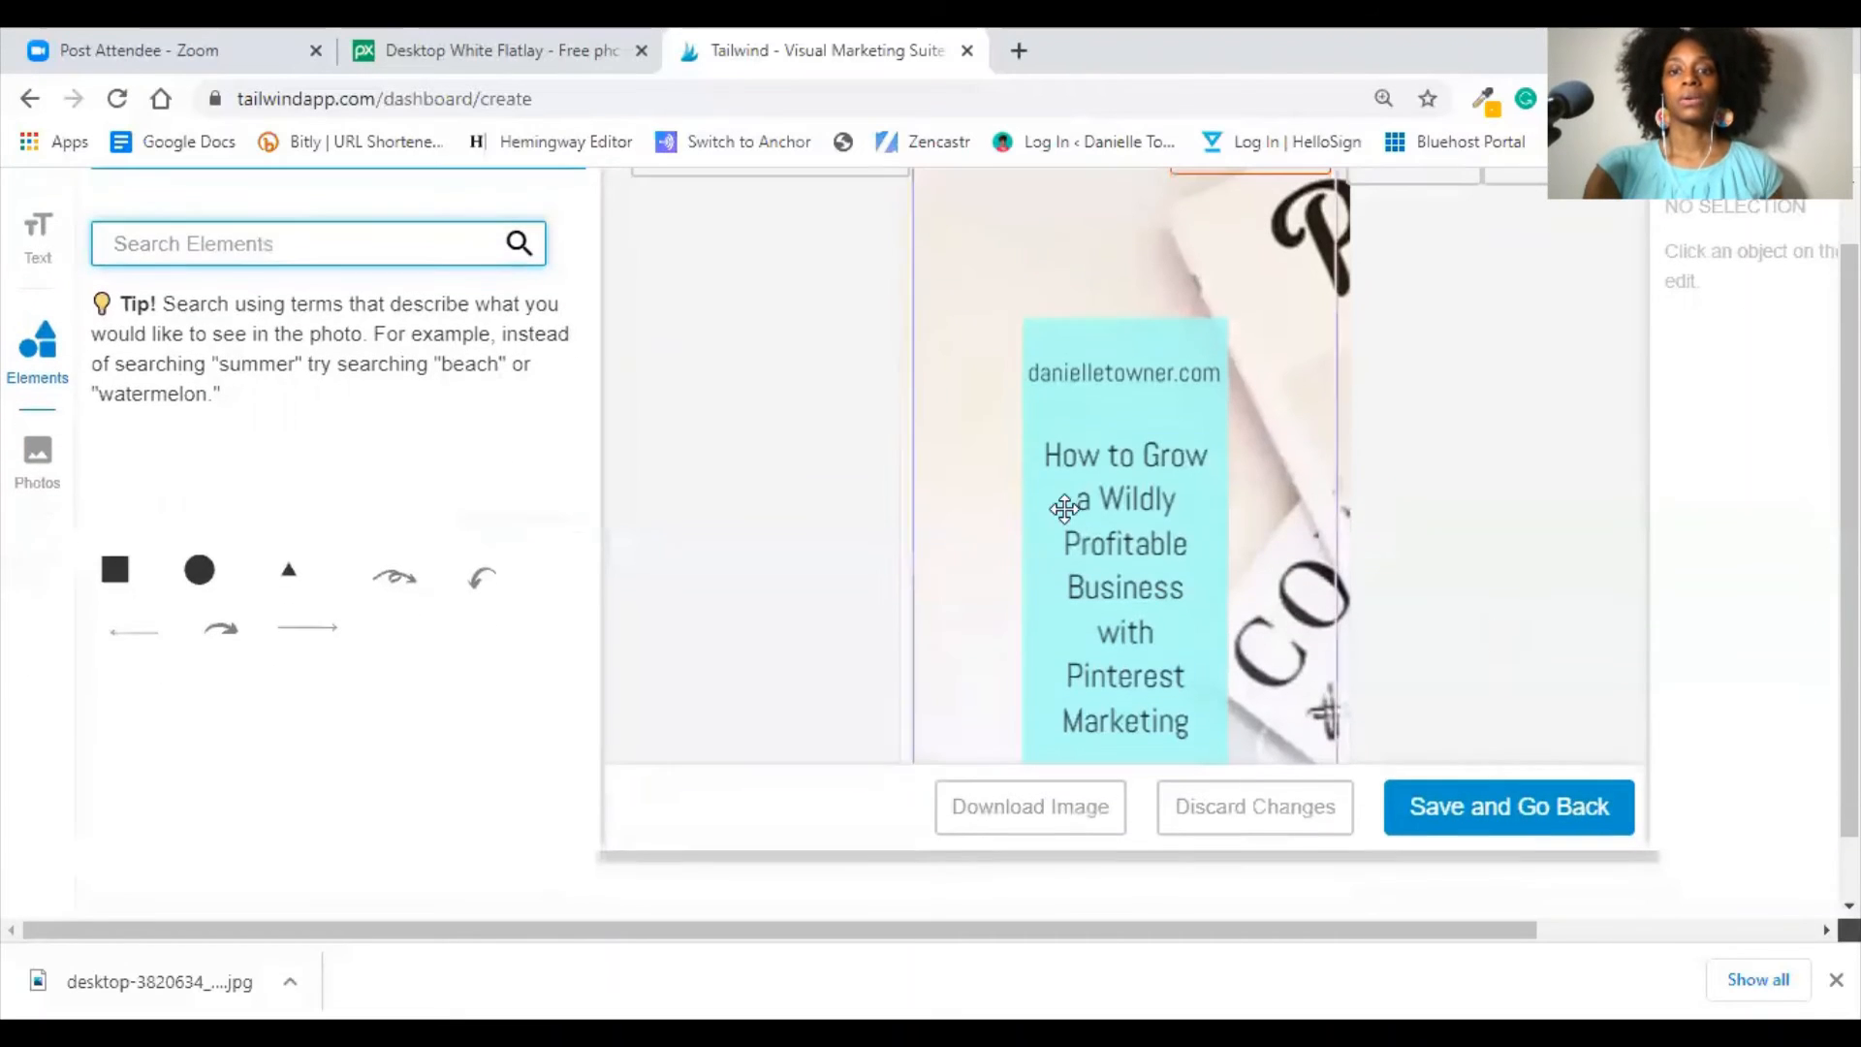
scroll(1153, 530, up, 1)
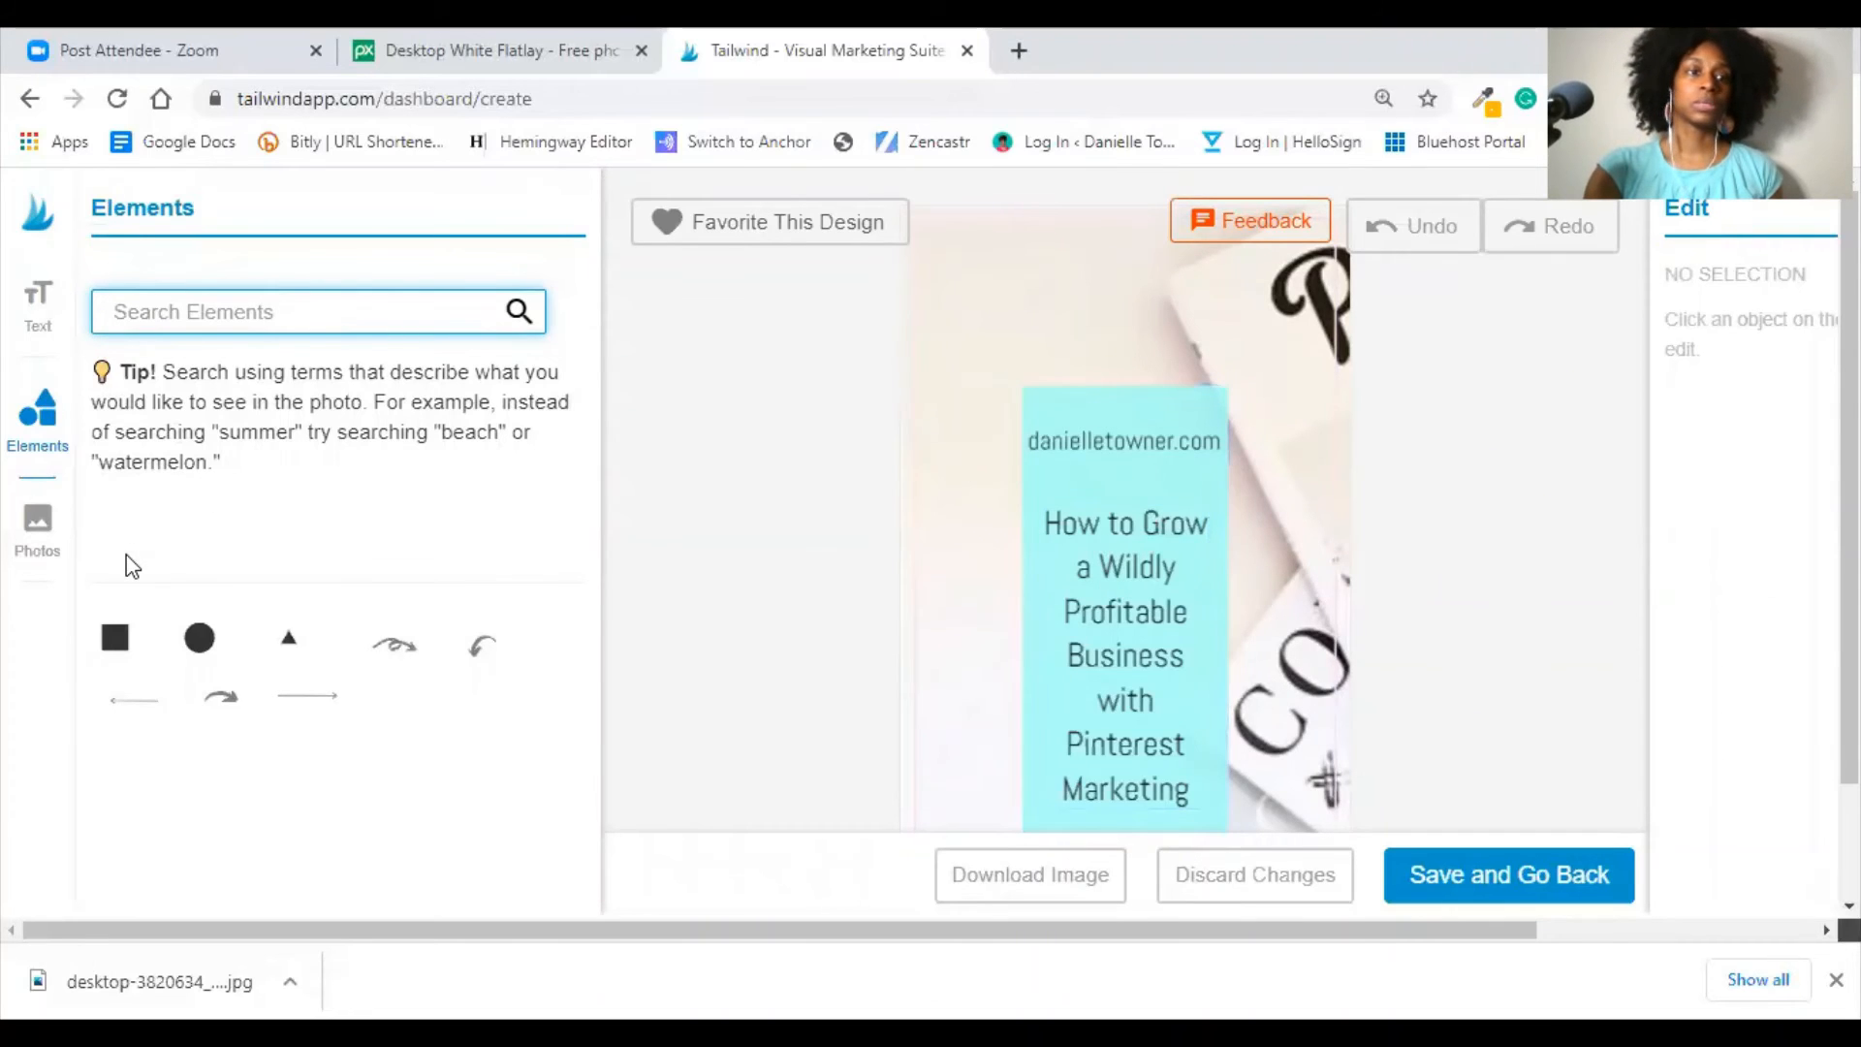
scroll(130, 562, down, 1)
scroll(126, 560, up, 1)
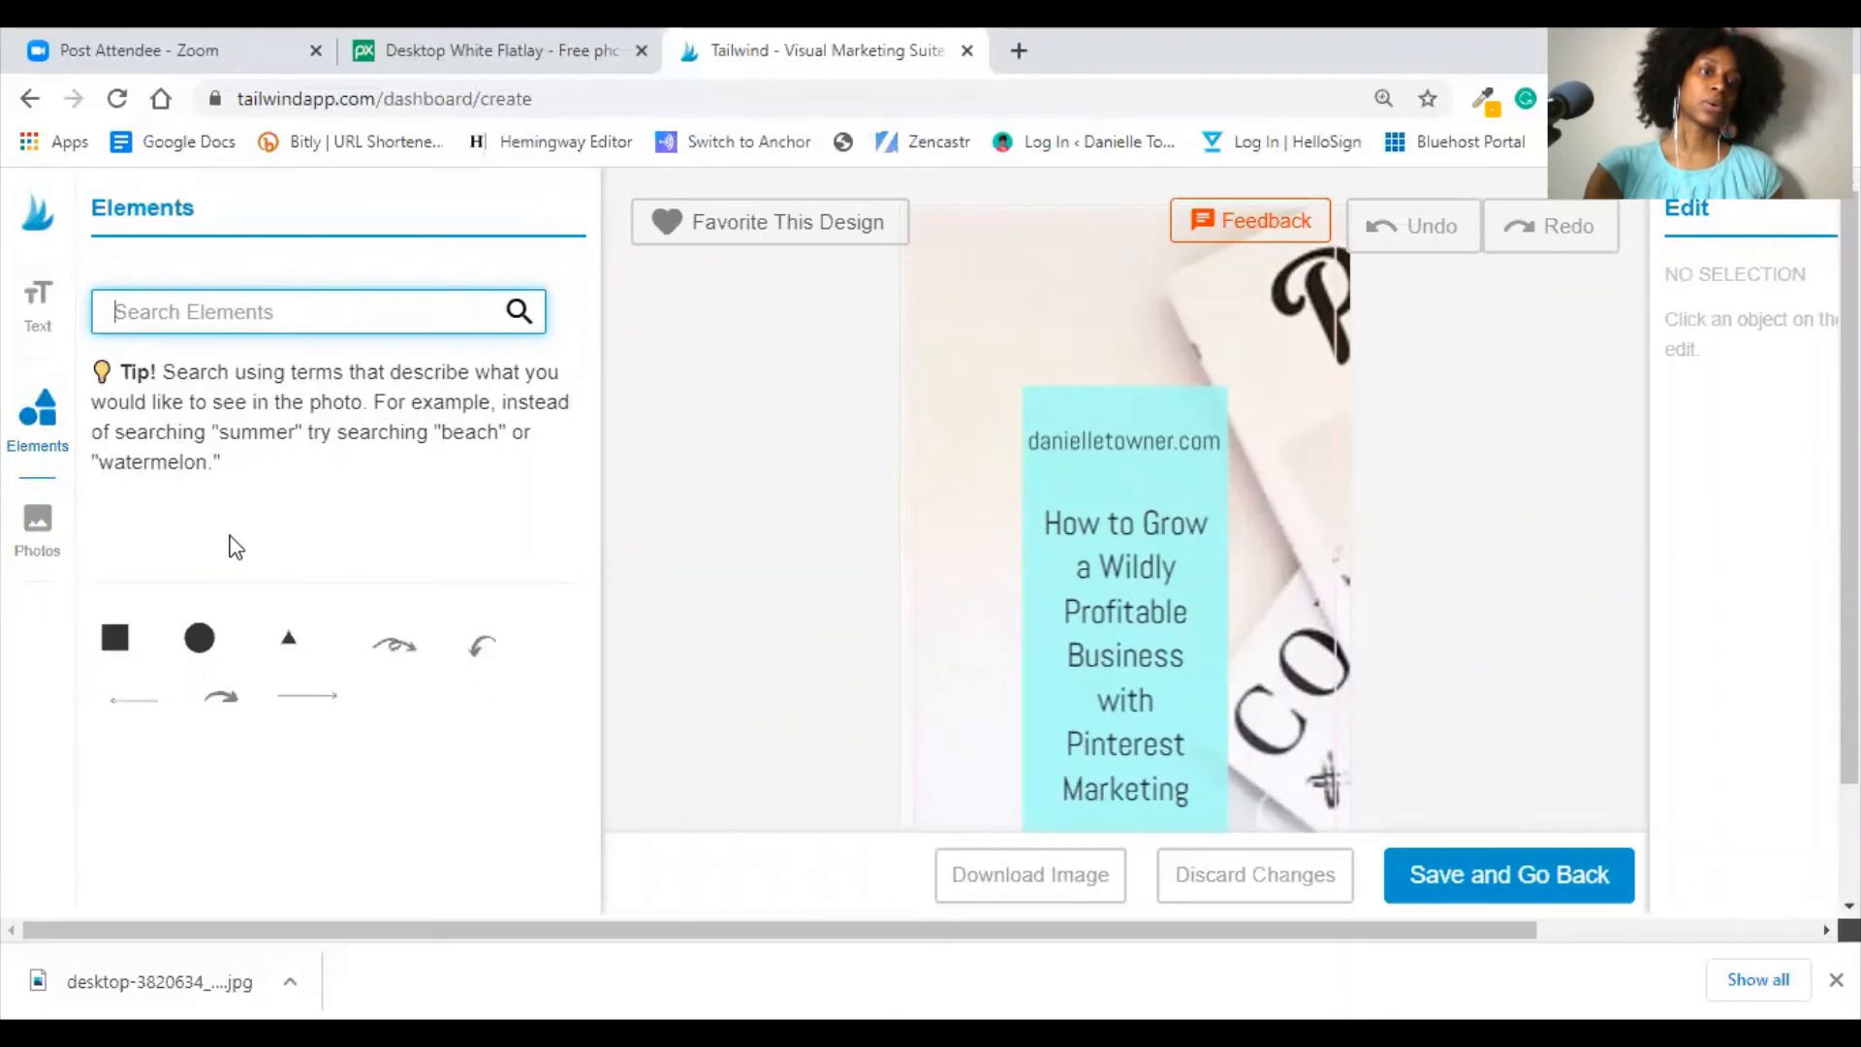
scroll(287, 593, down, 1)
scroll(283, 594, up, 1)
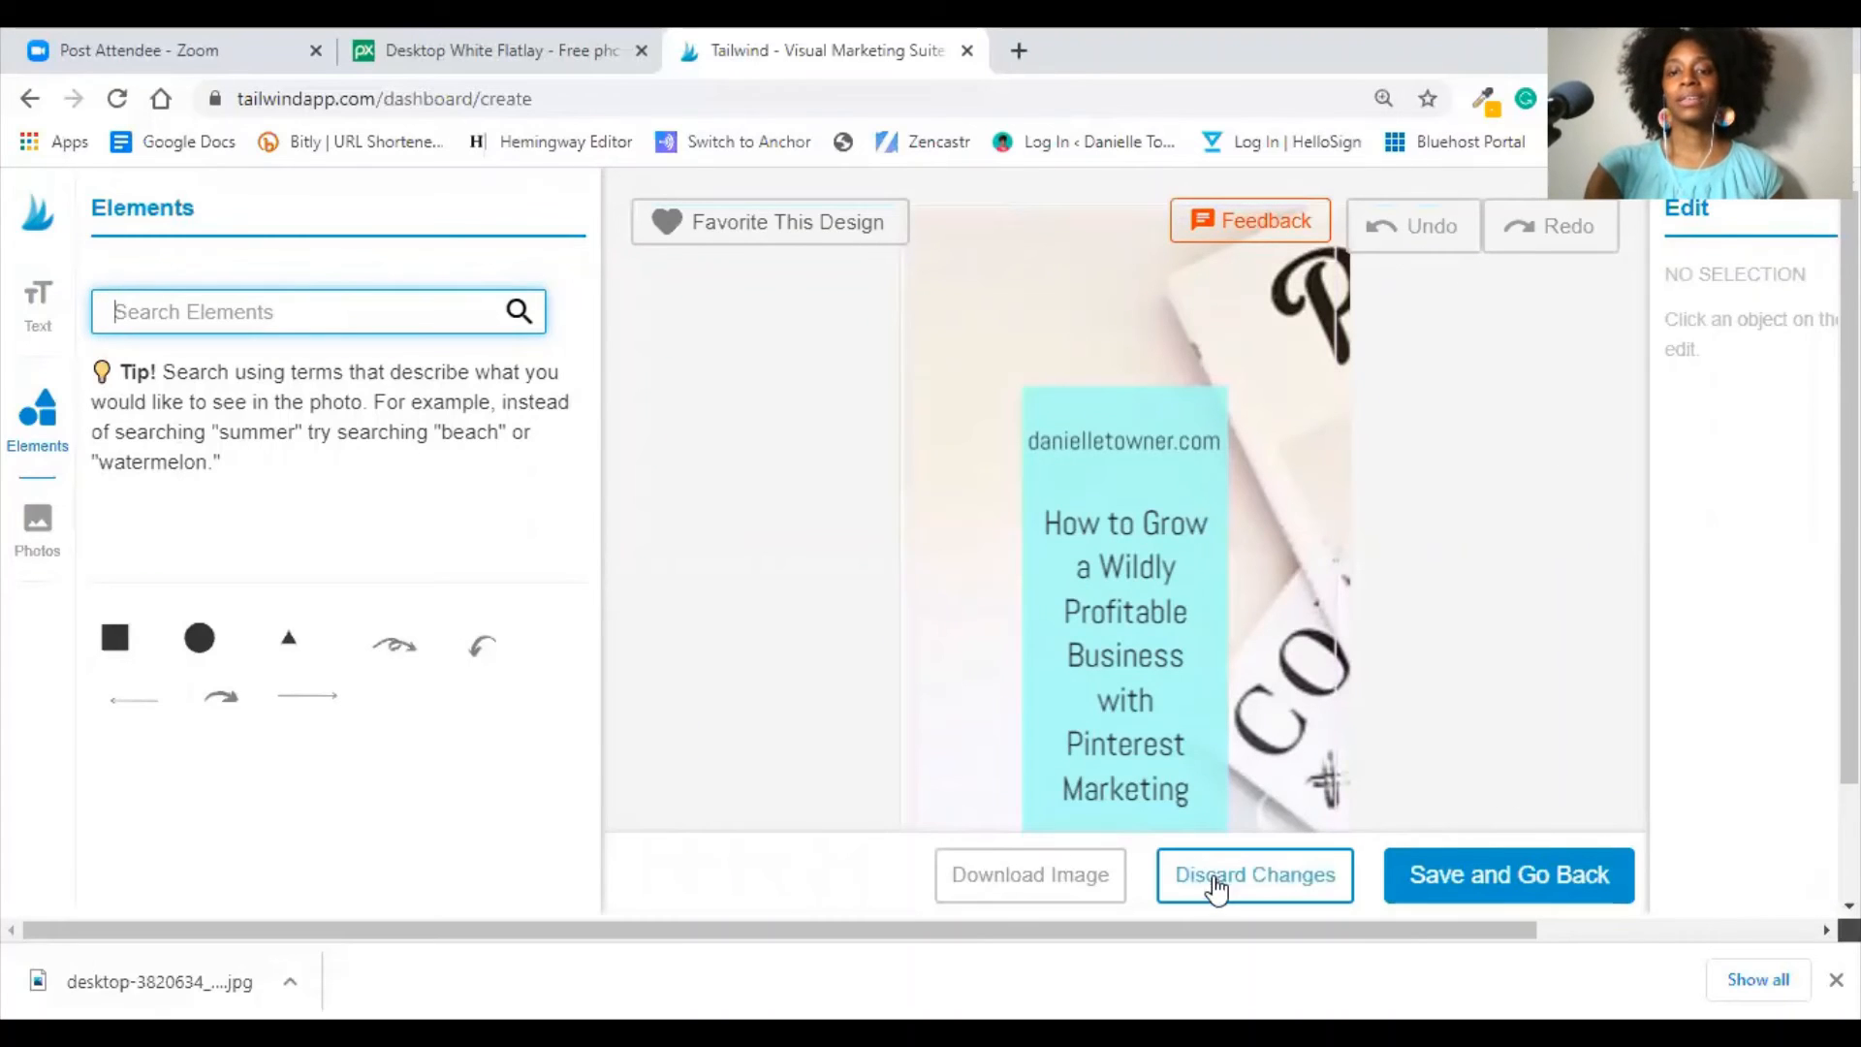
click(1493, 886)
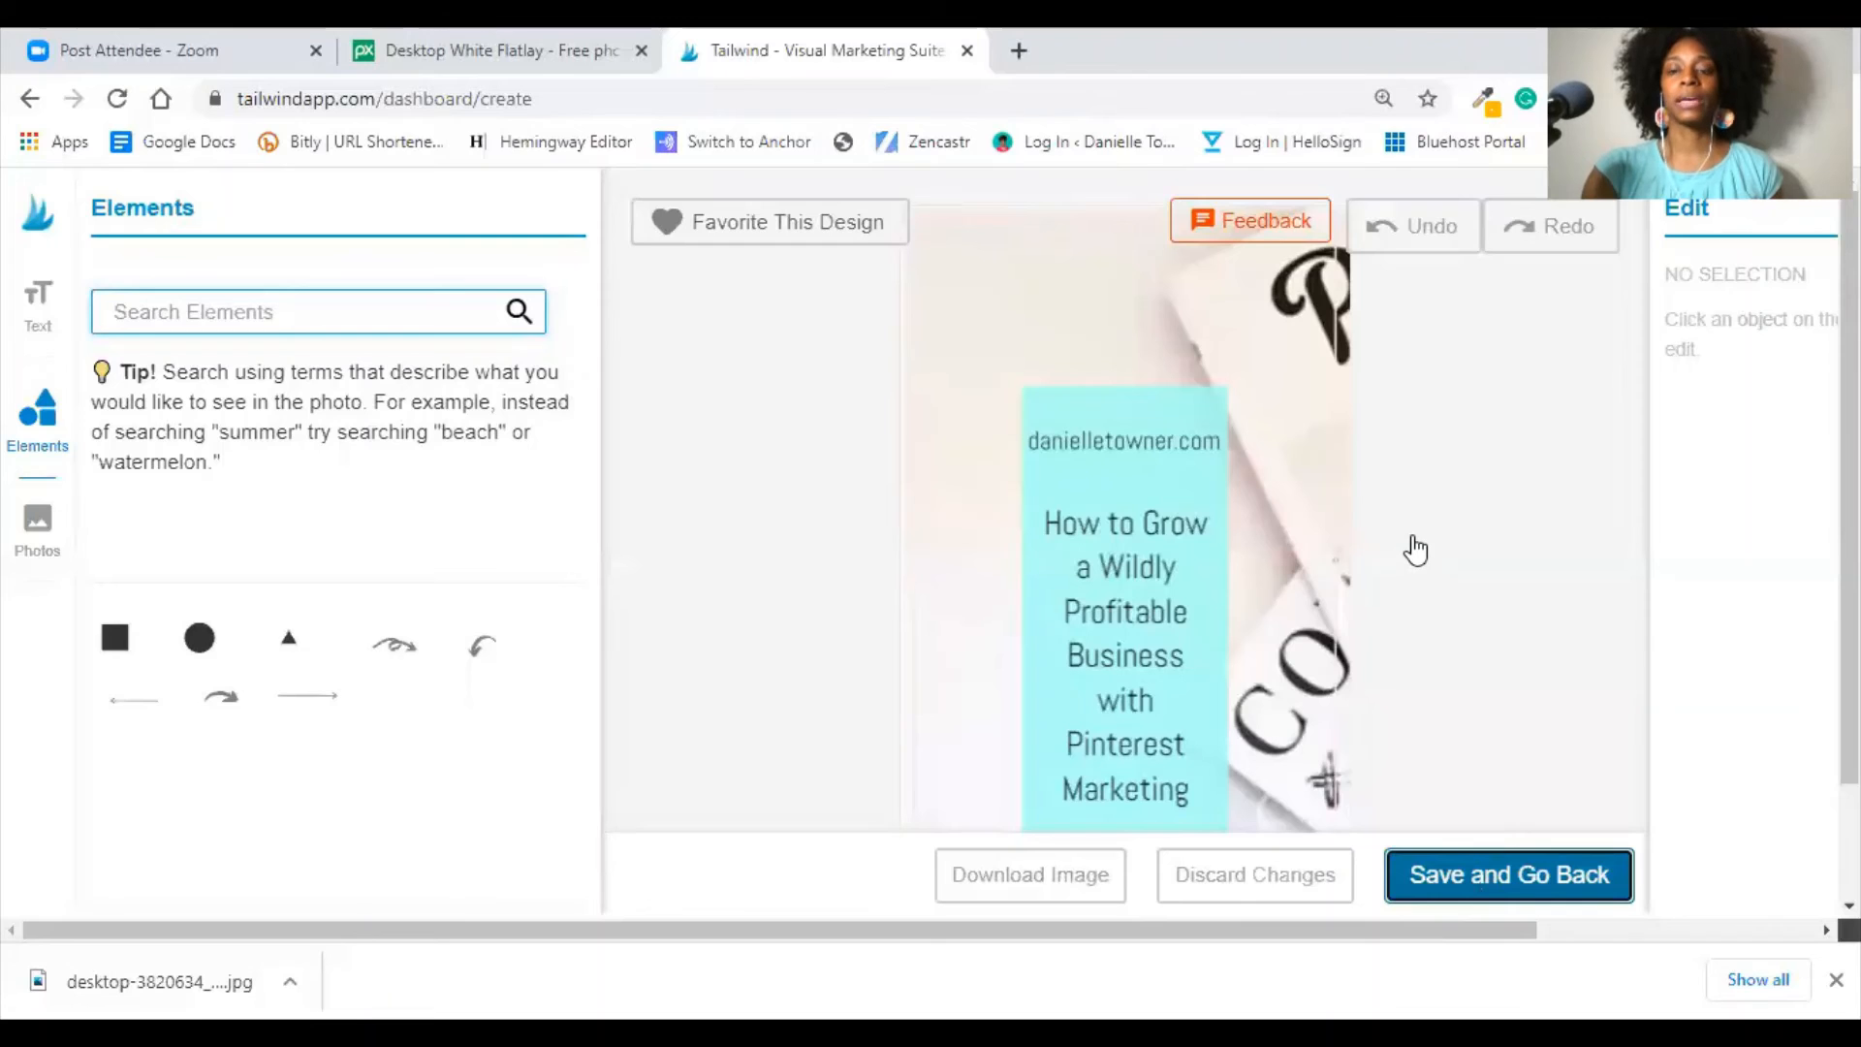
click(1485, 890)
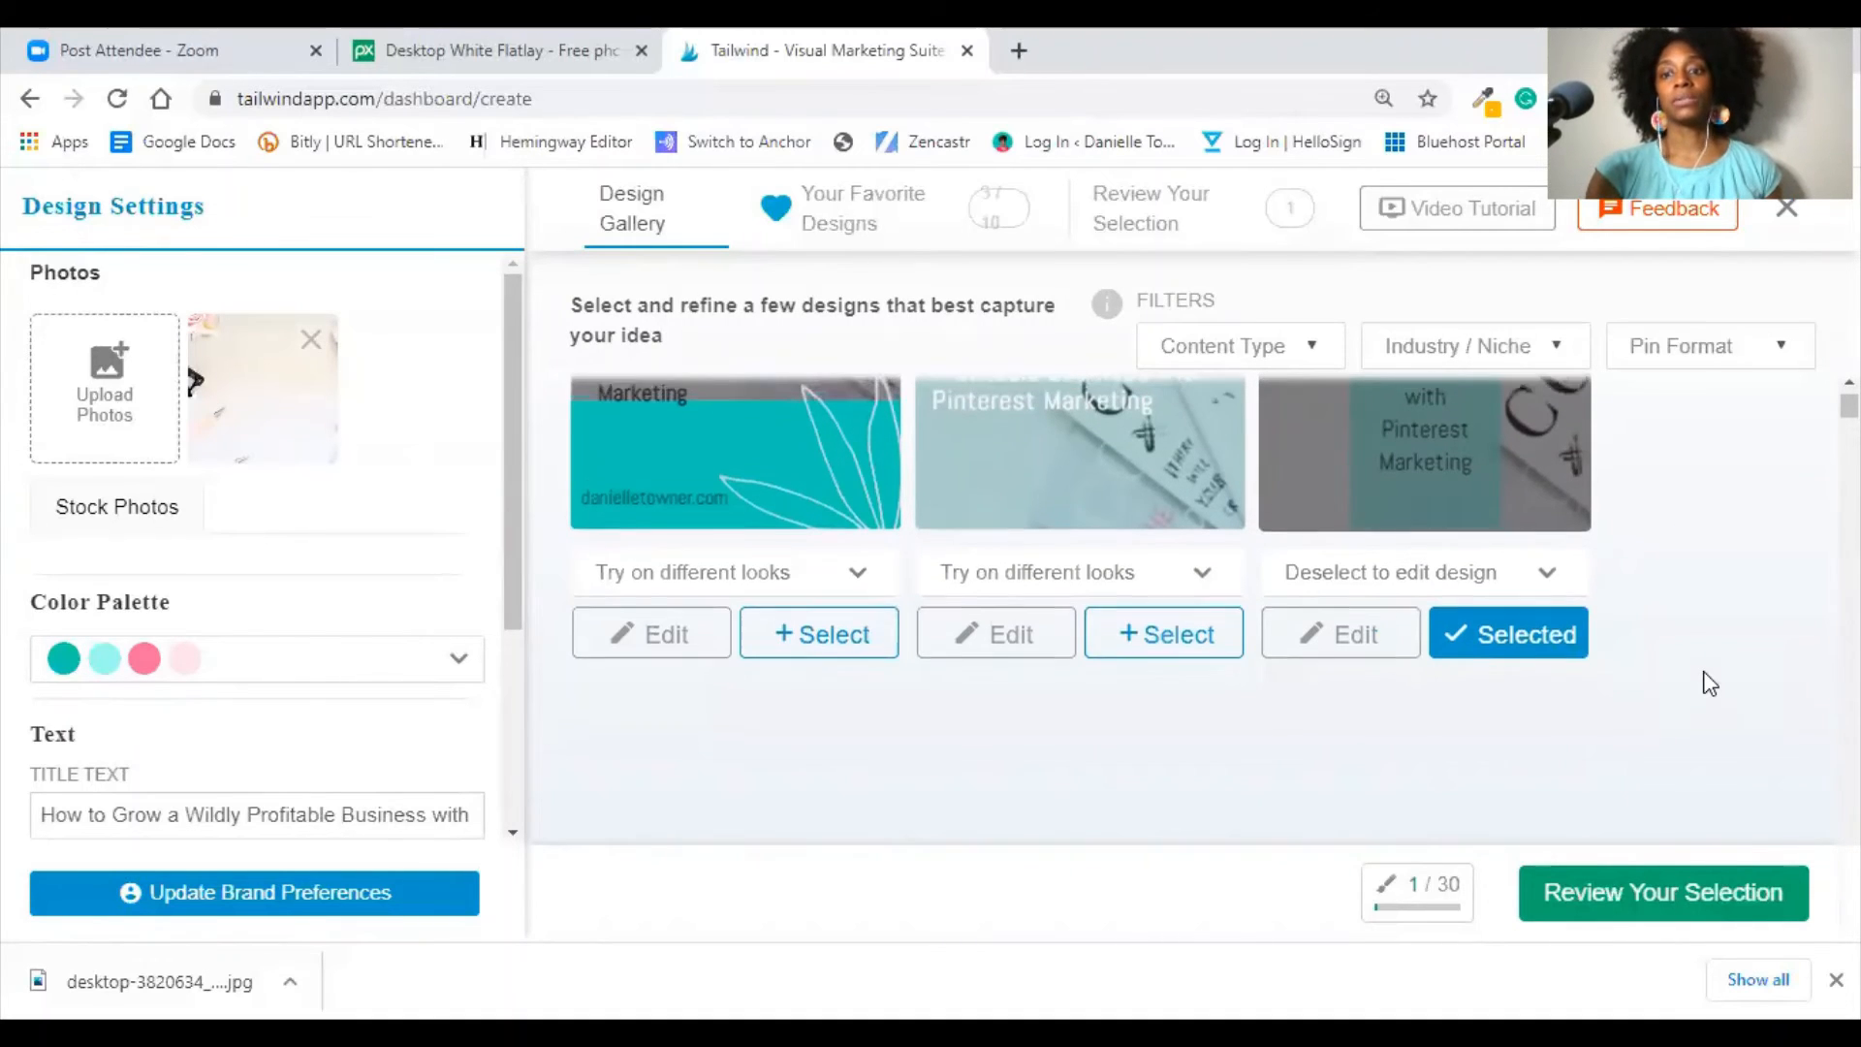
- Select the aqua quote-mark design with the pink and teal shapes from the design gallery
scroll(1709, 684, up, 2)
scroll(1728, 582, up, 2)
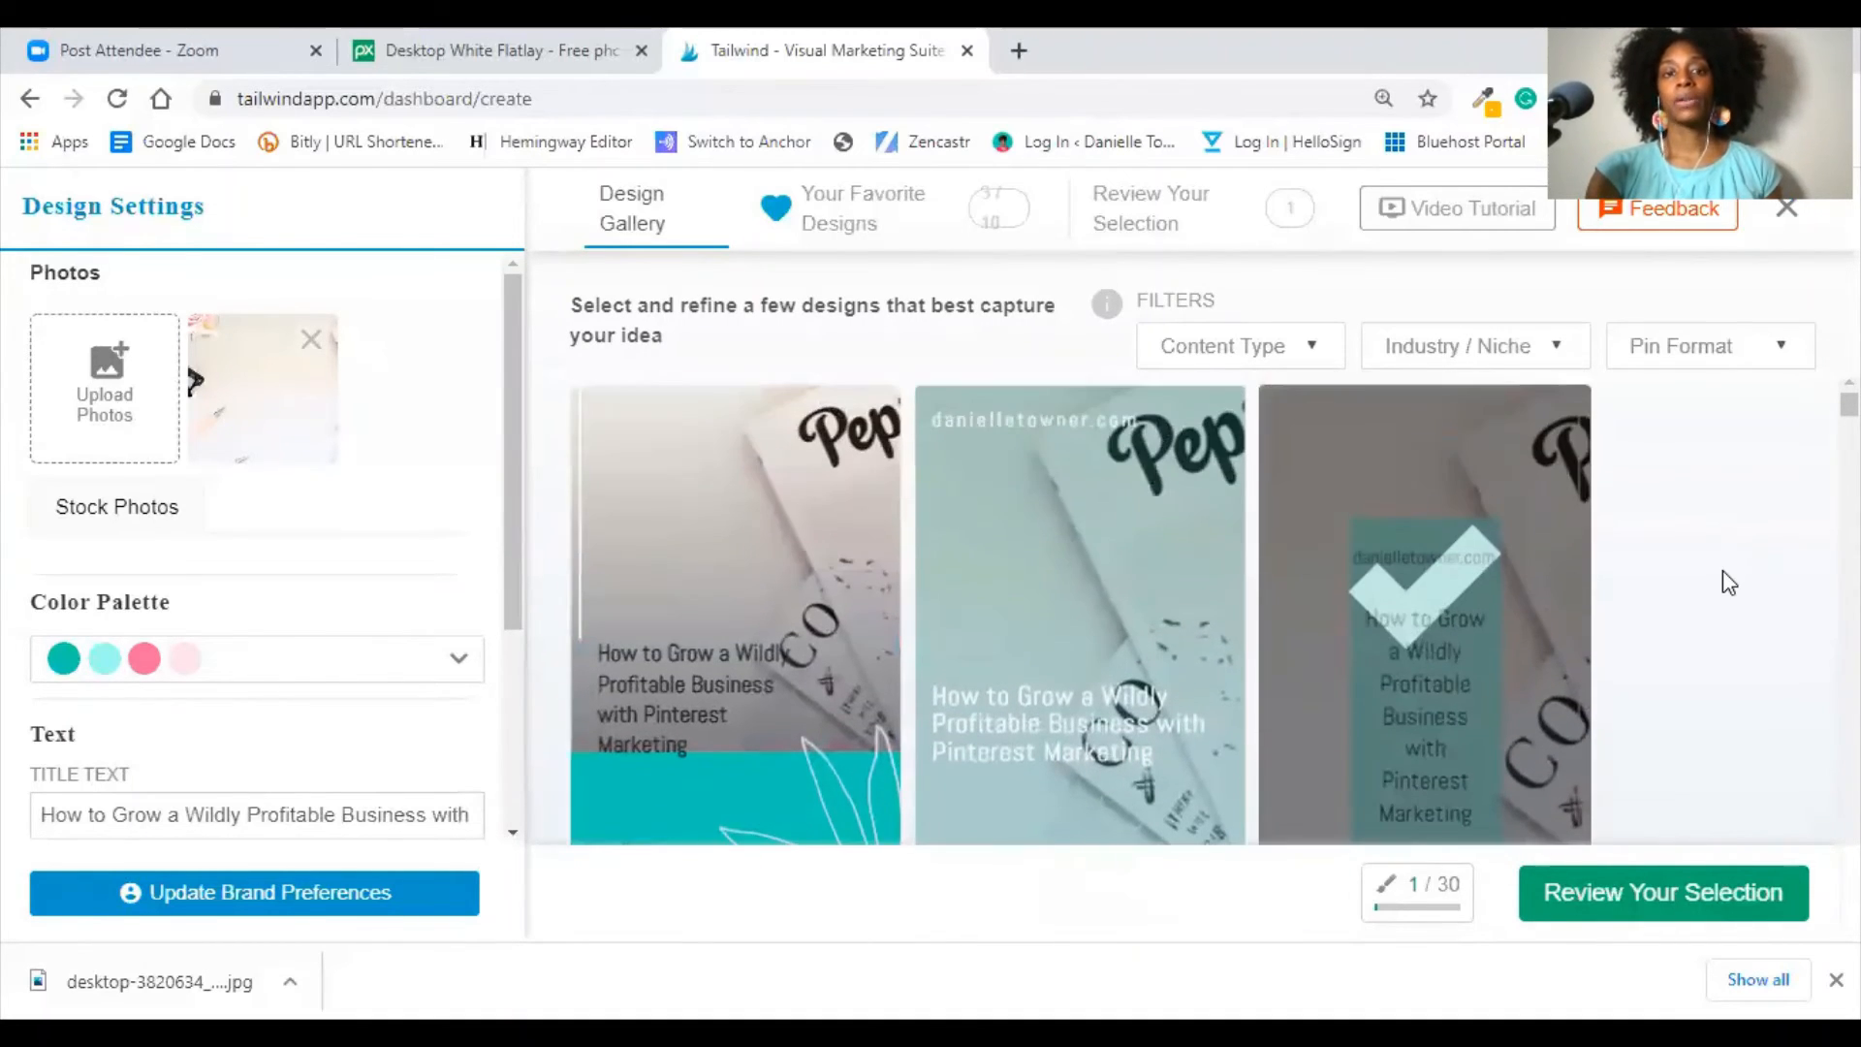
scroll(1728, 582, down, 4)
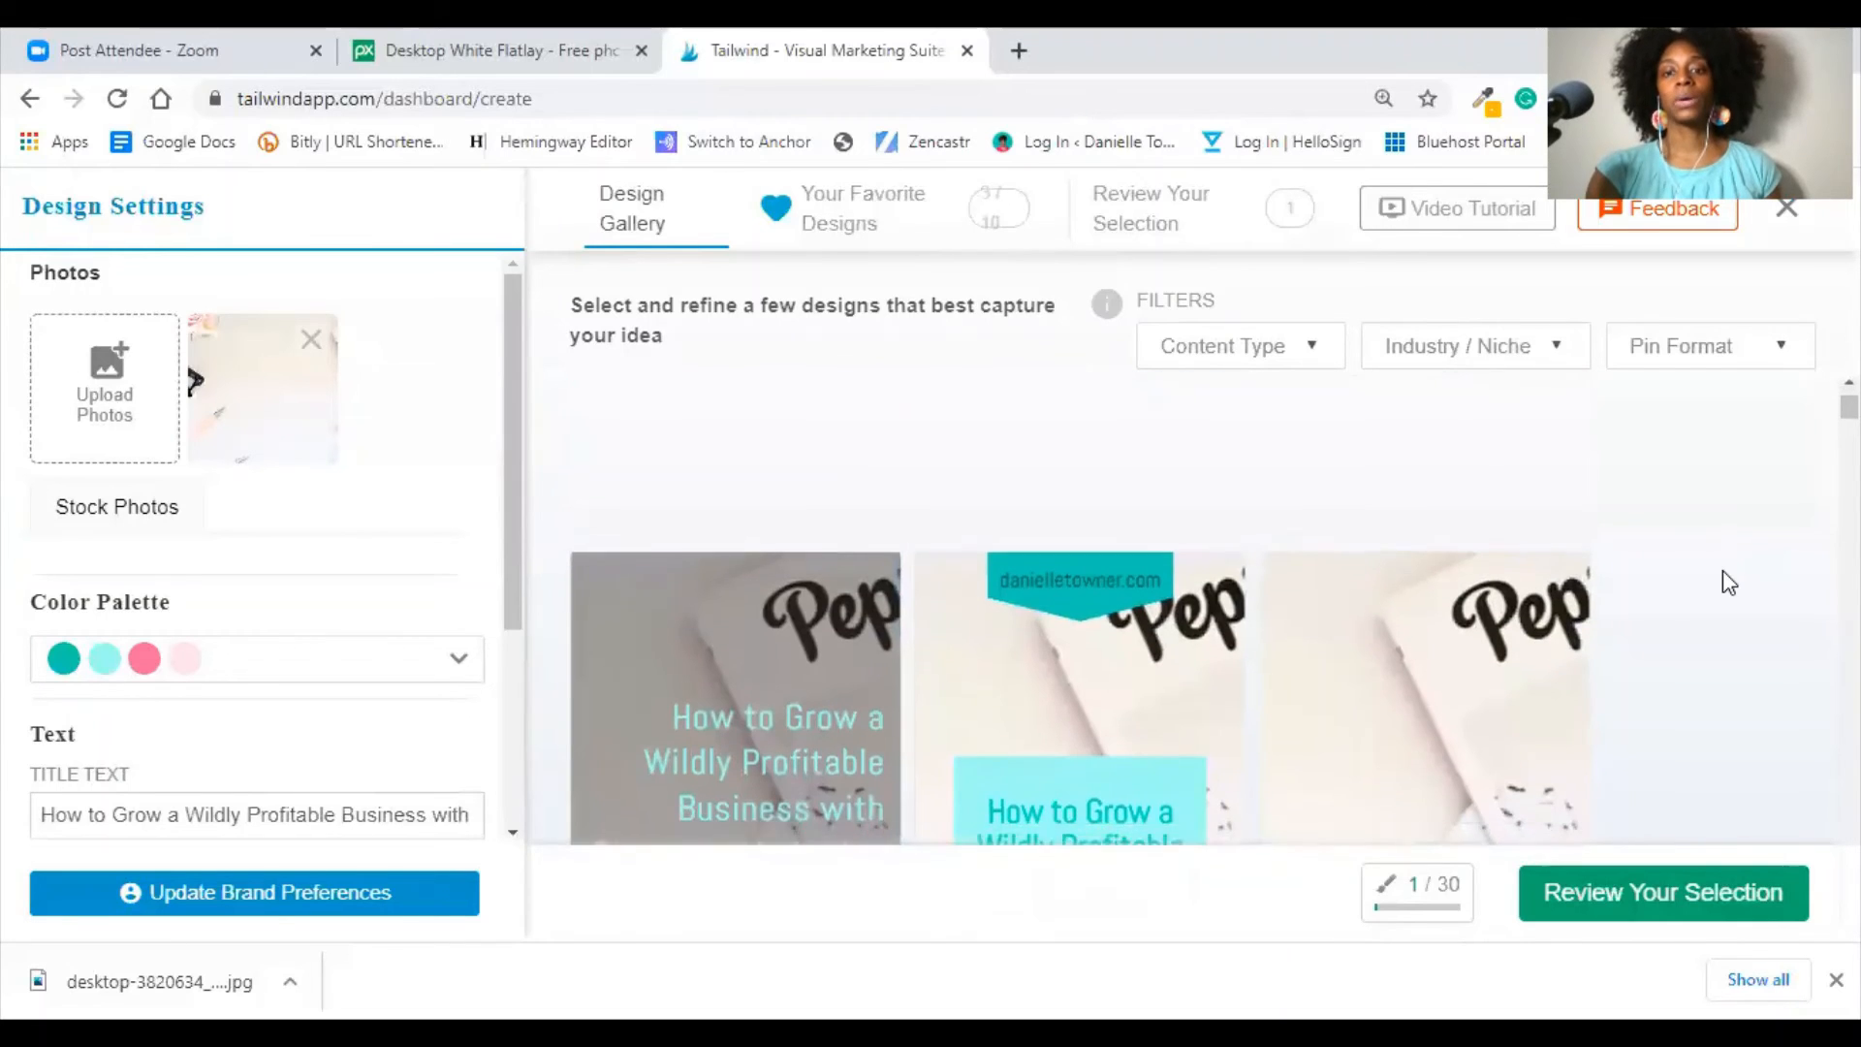
scroll(1728, 582, down, 3)
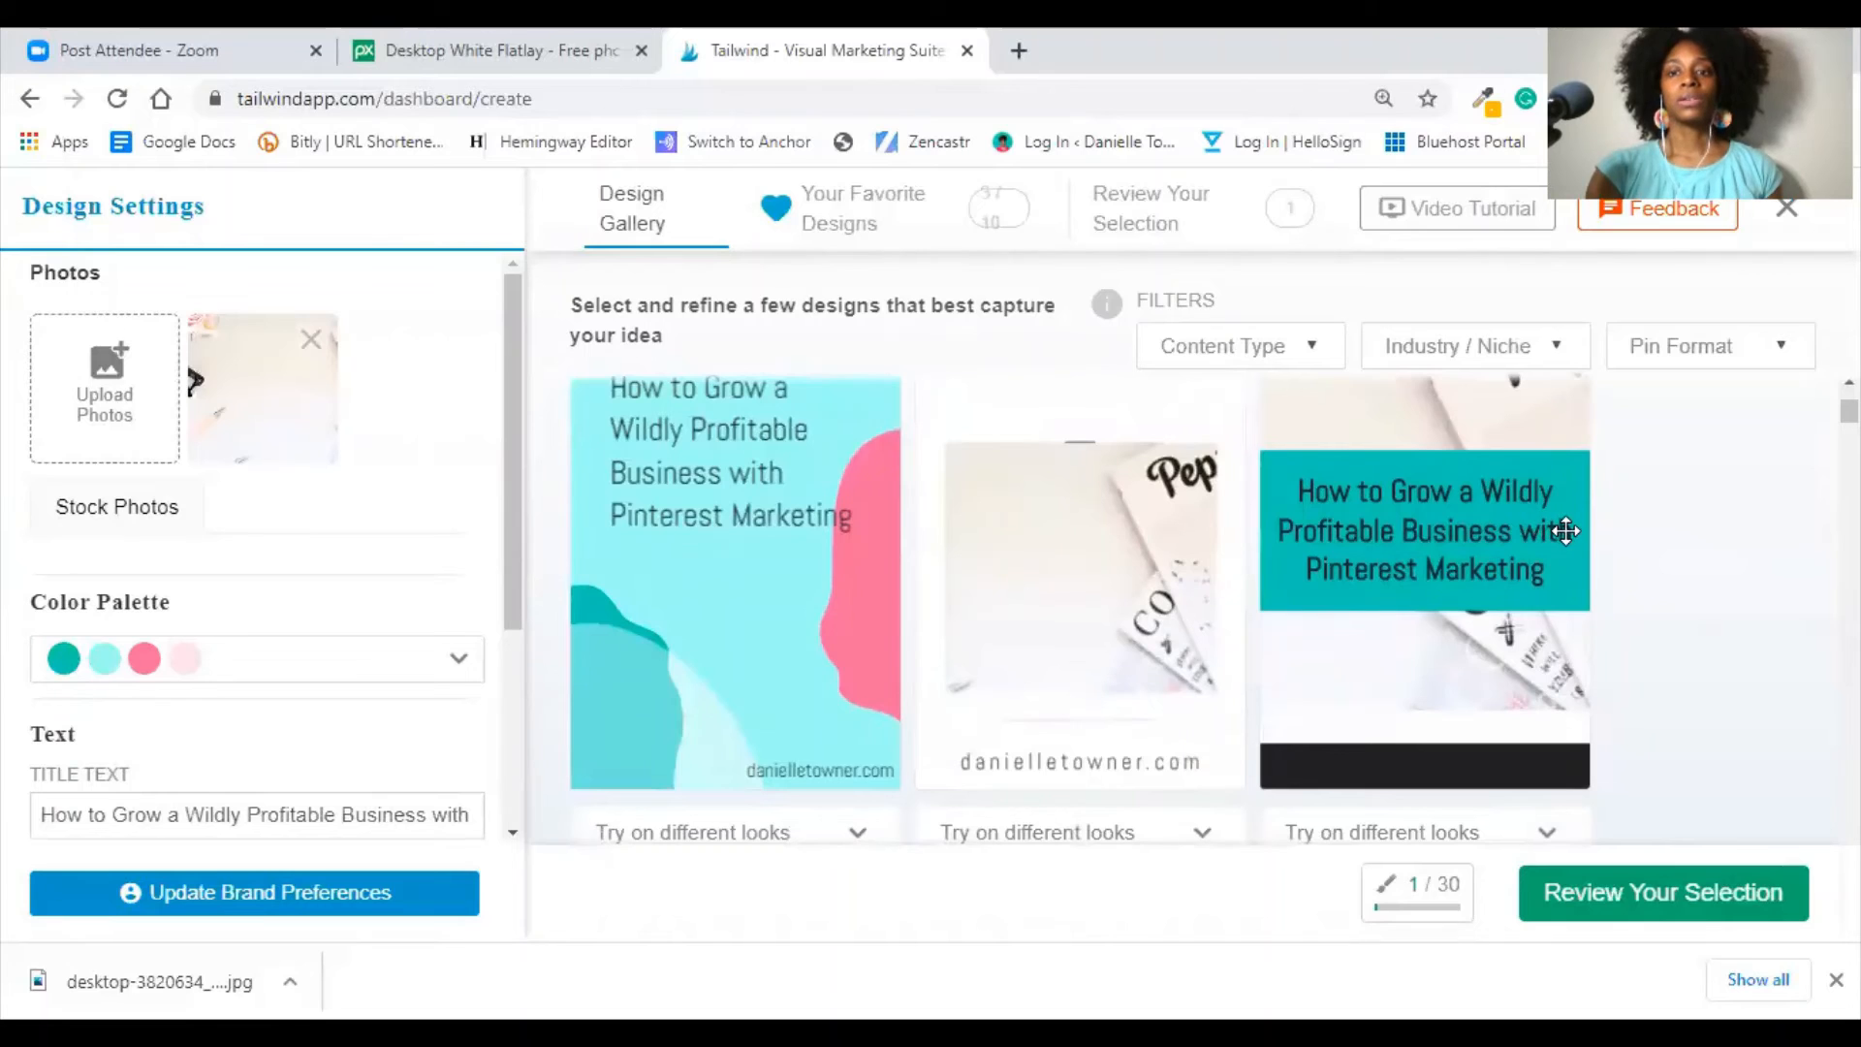
scroll(1638, 607, down, 3)
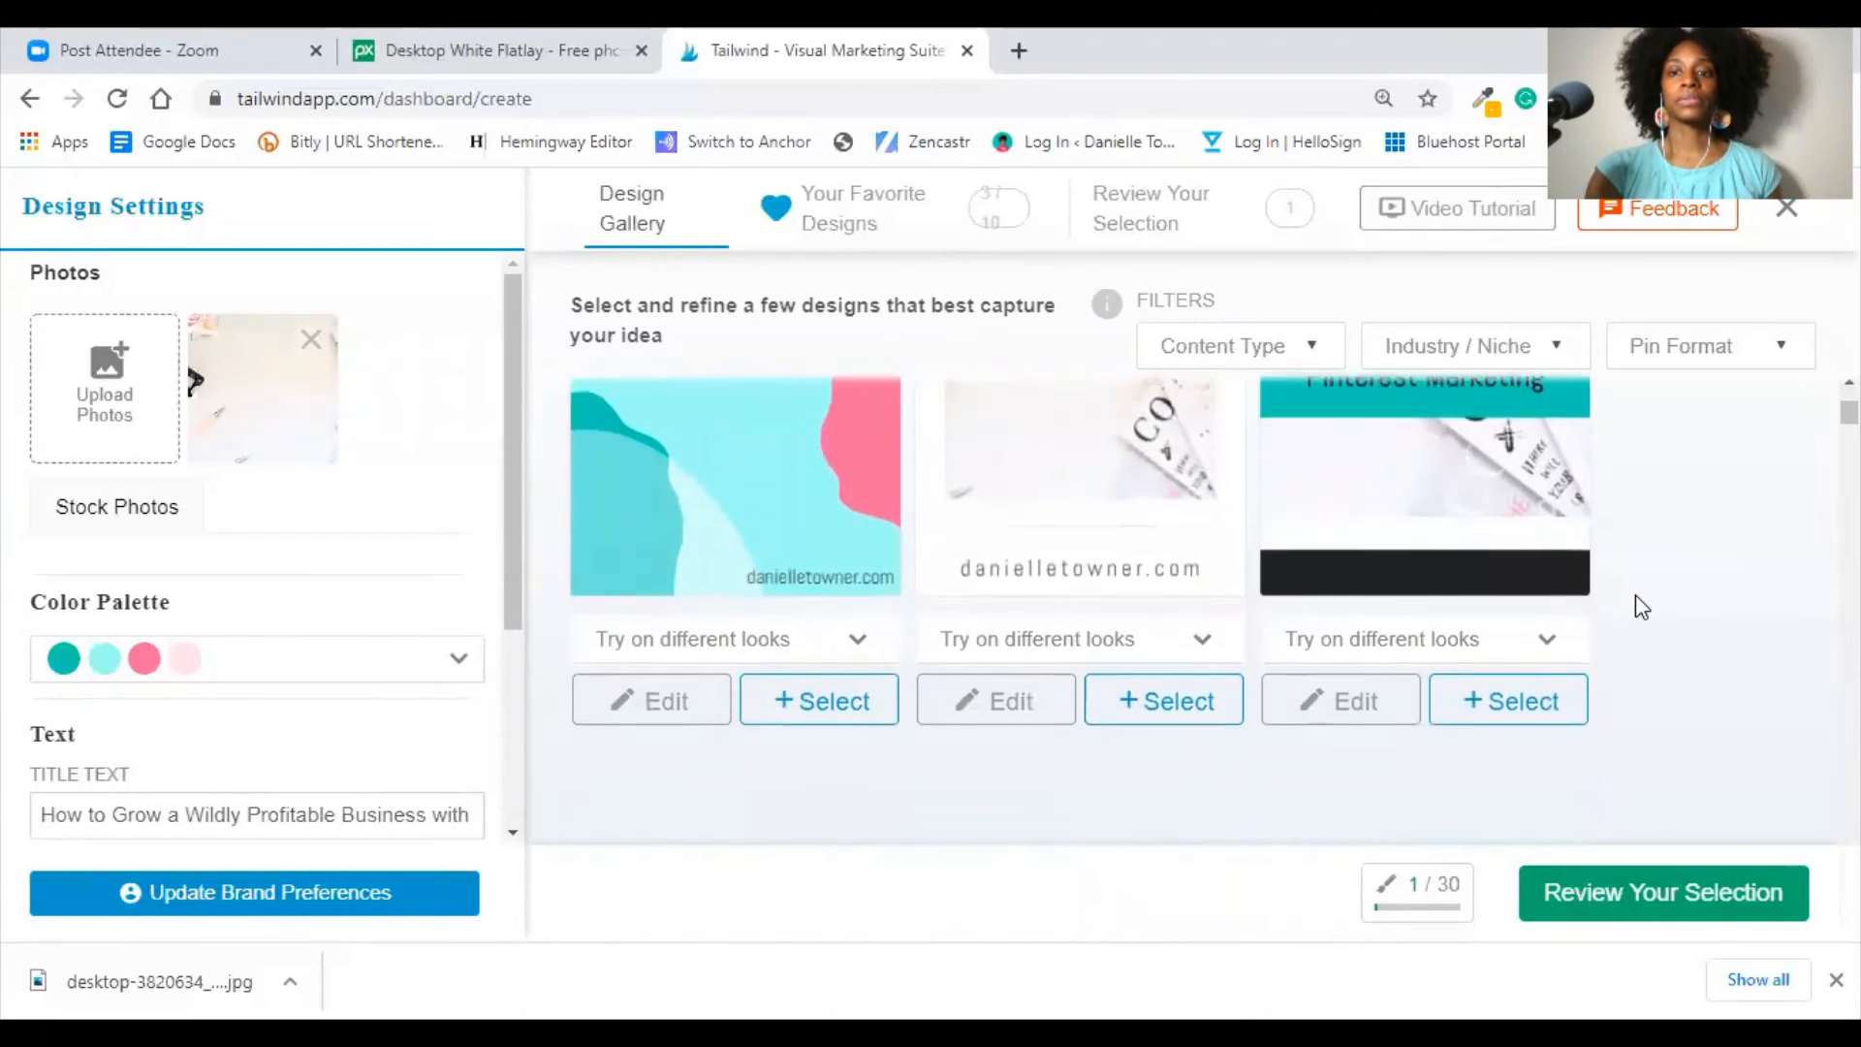
scroll(1641, 607, down, 3)
scroll(1641, 607, down, 5)
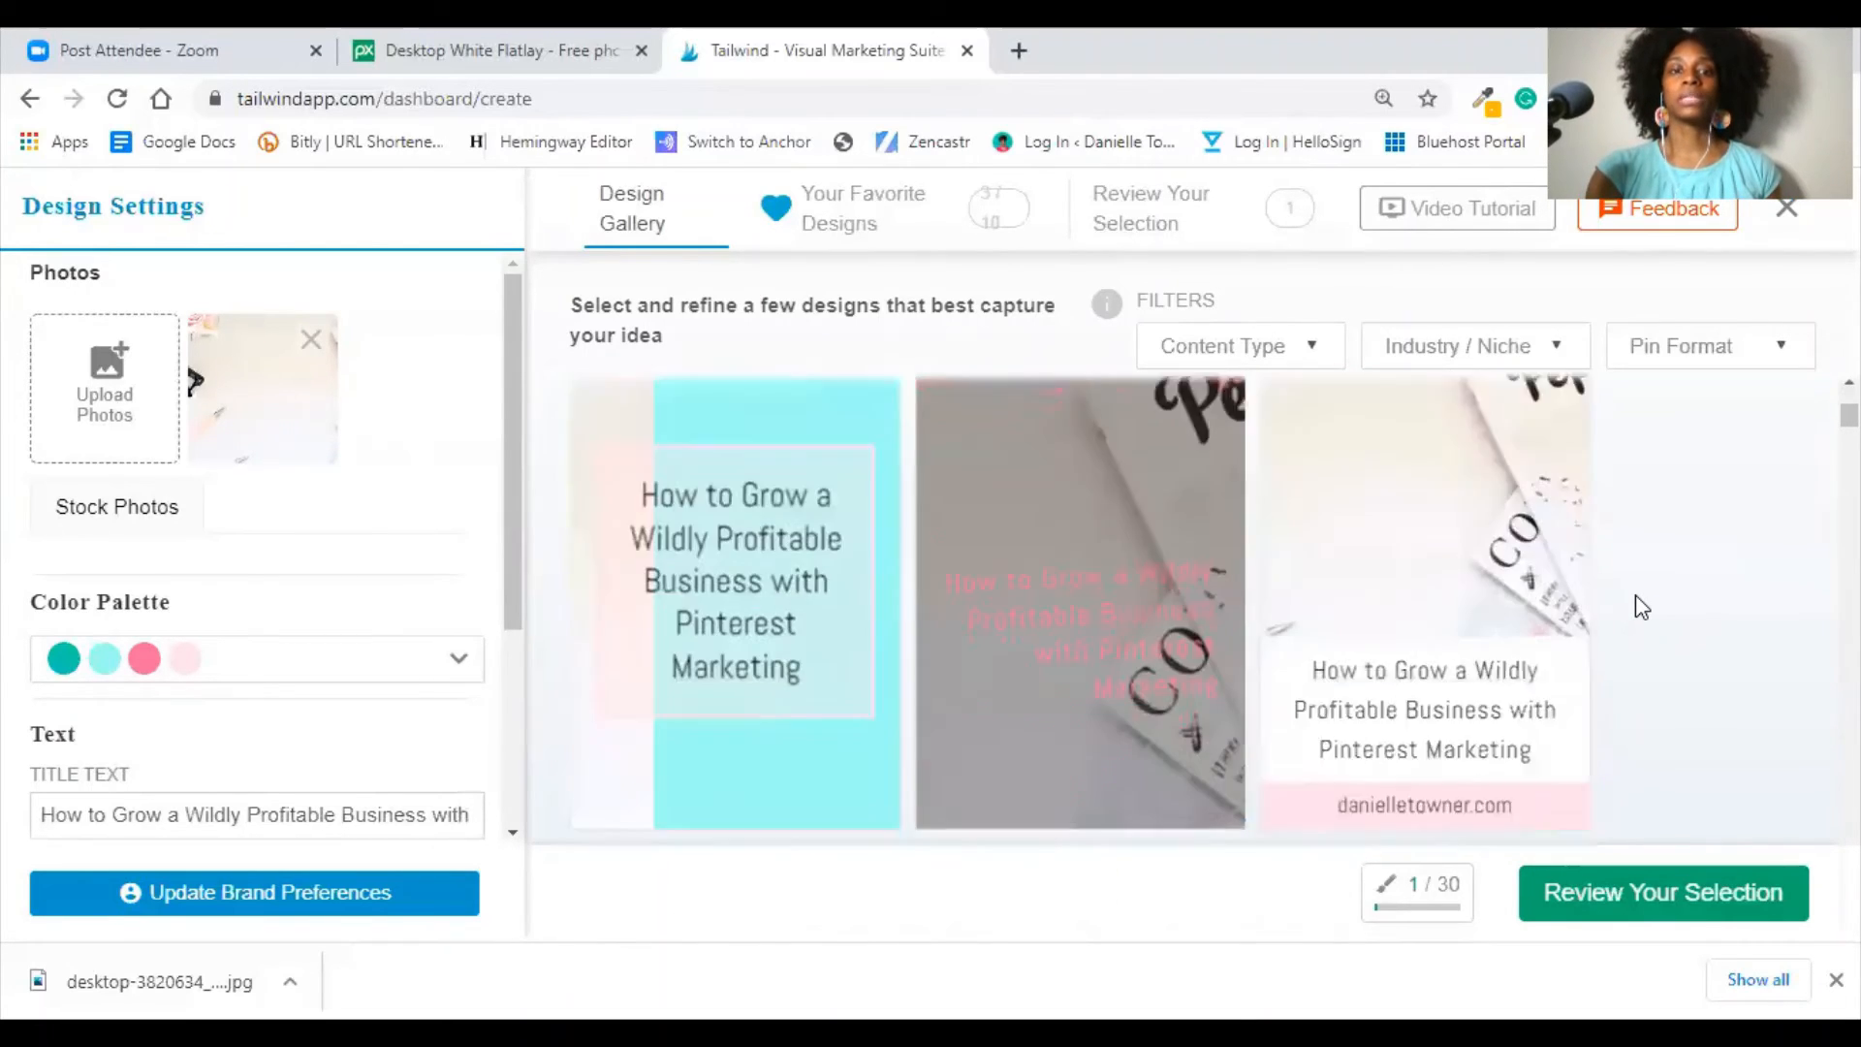
scroll(1641, 606, down, 4)
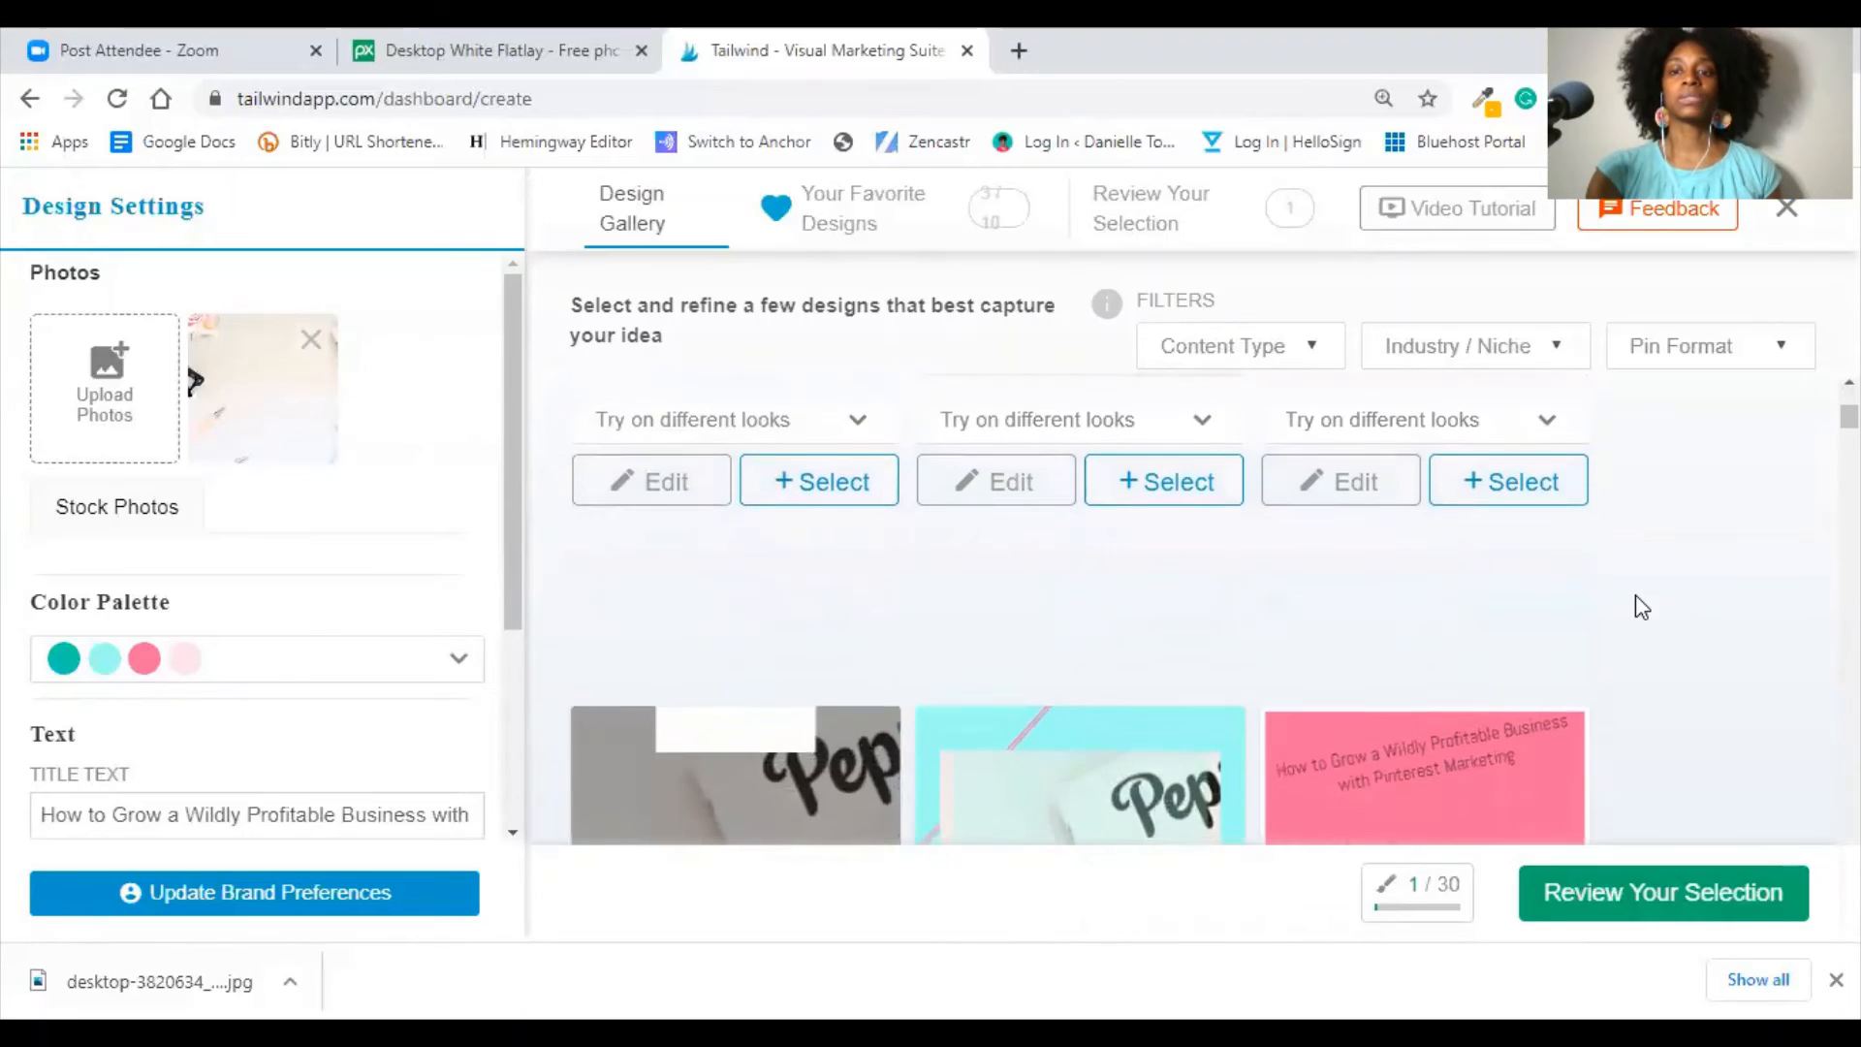
scroll(1640, 607, down, 2)
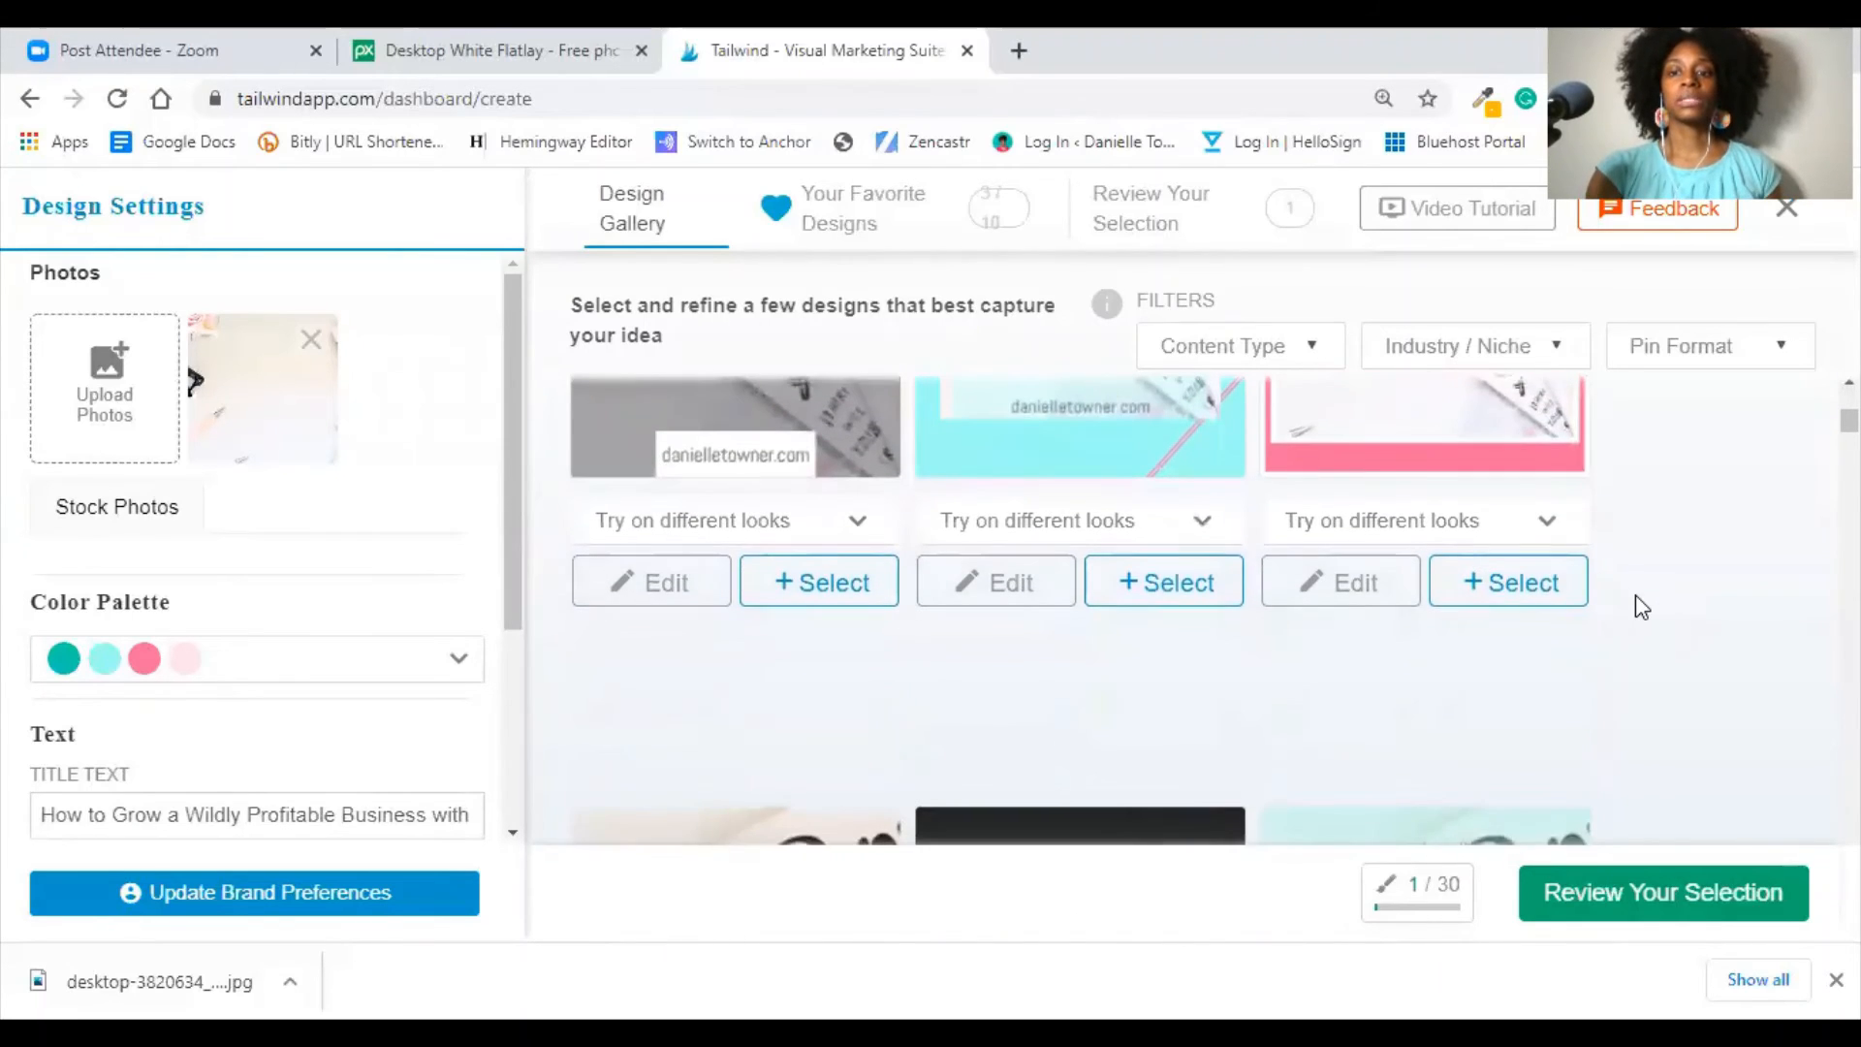
scroll(1641, 606, down, 3)
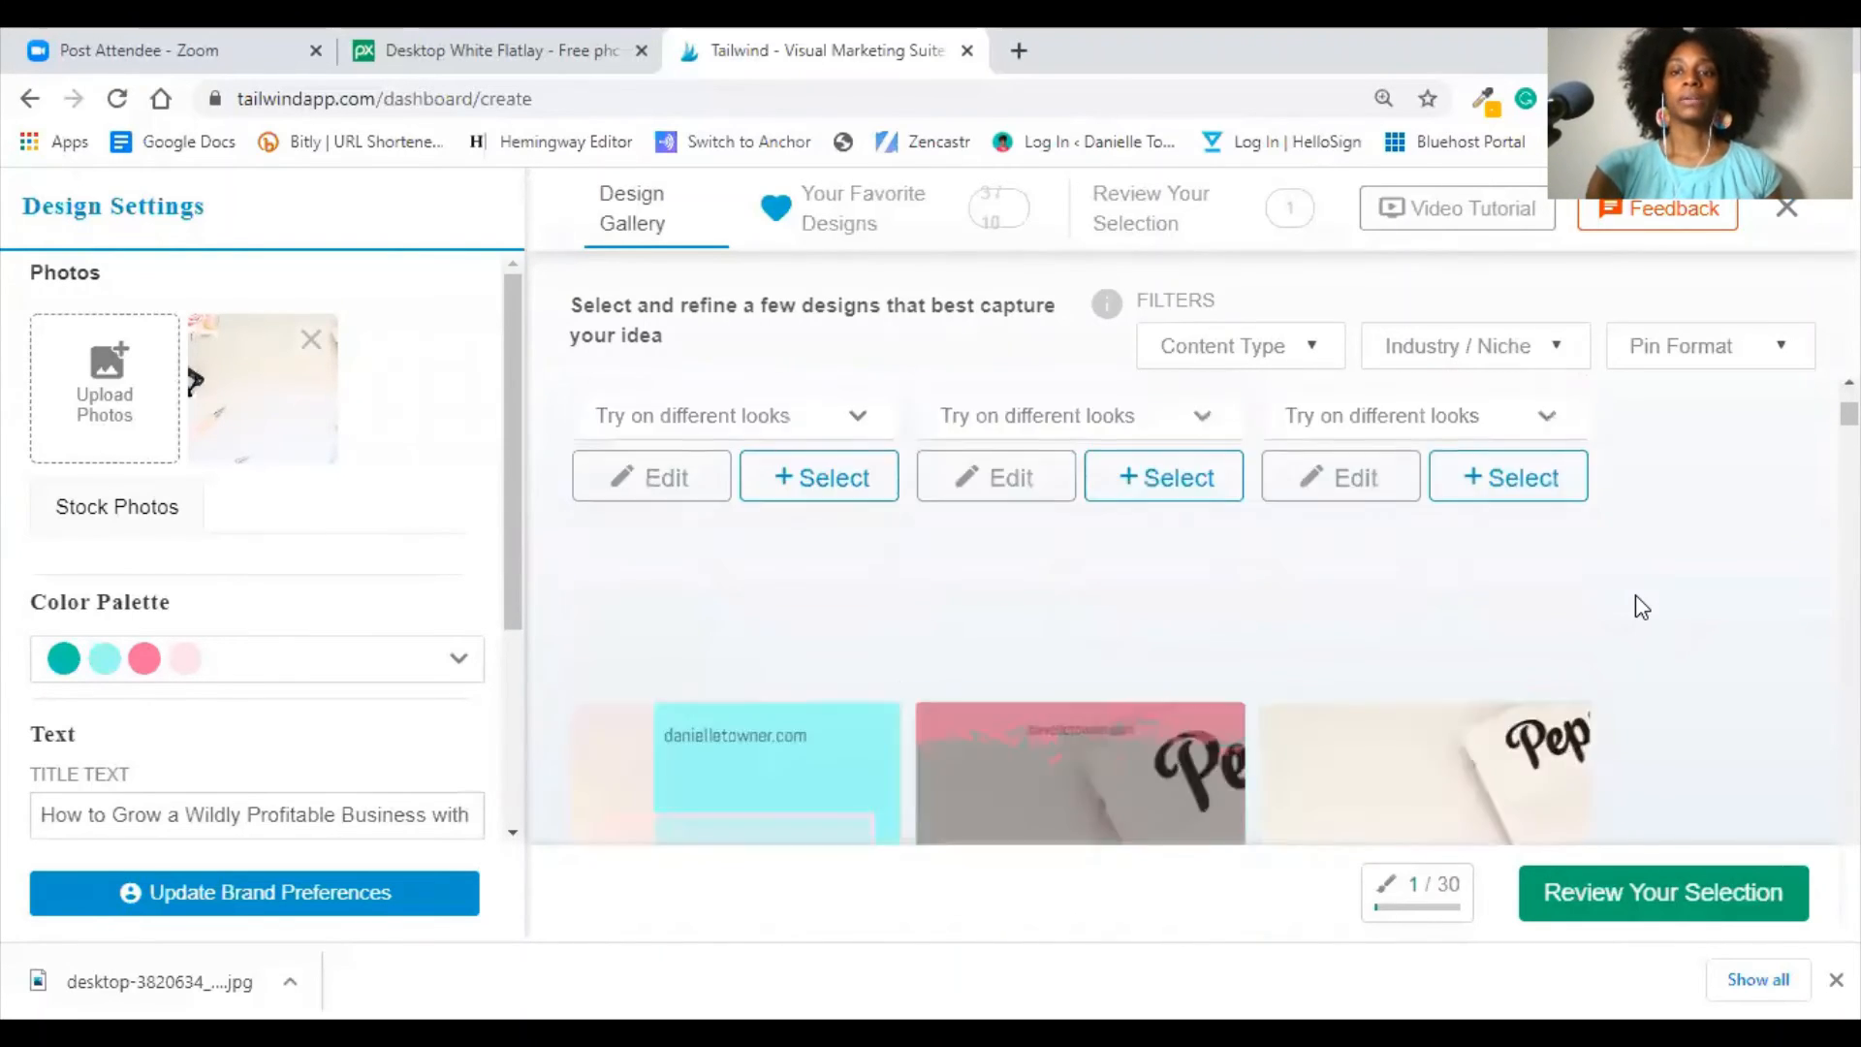
scroll(1641, 607, up, 3)
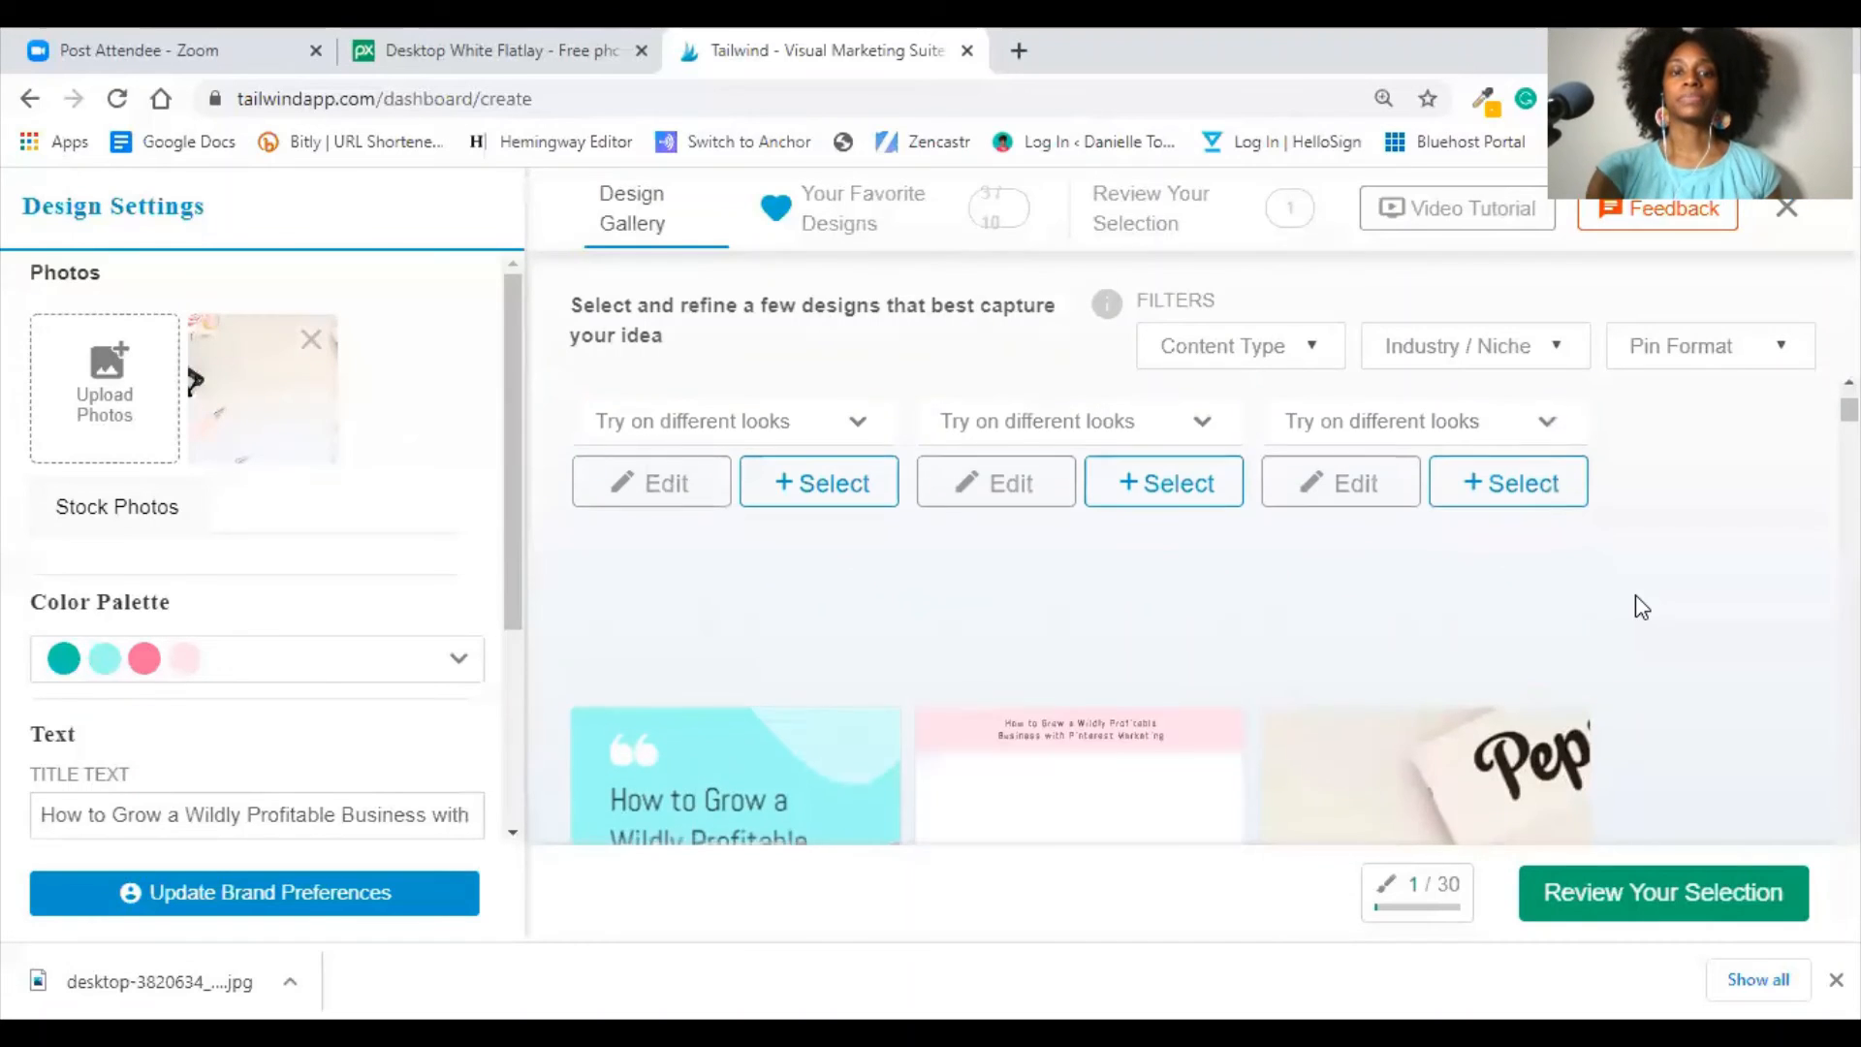
scroll(1637, 607, down, 4)
click(822, 824)
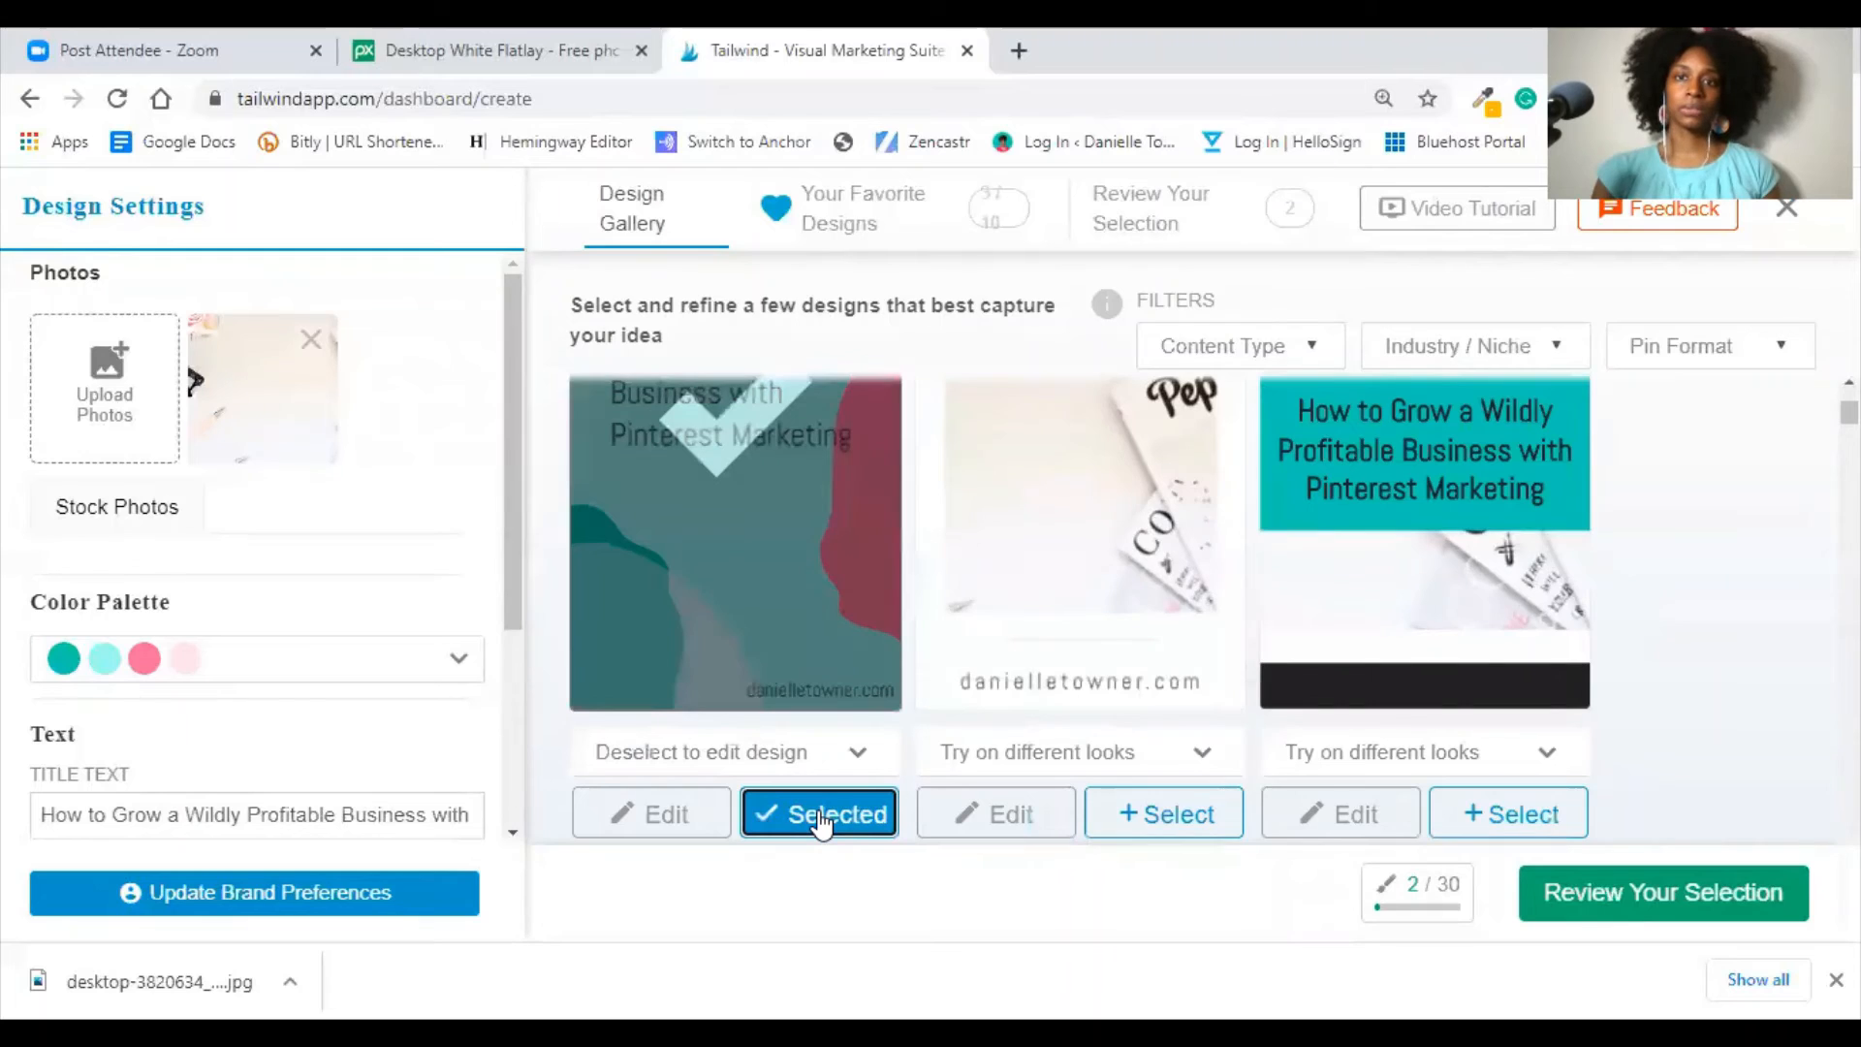
- Review the selected pin designs and send them to the publisher as drafts for scheduling
click(1612, 896)
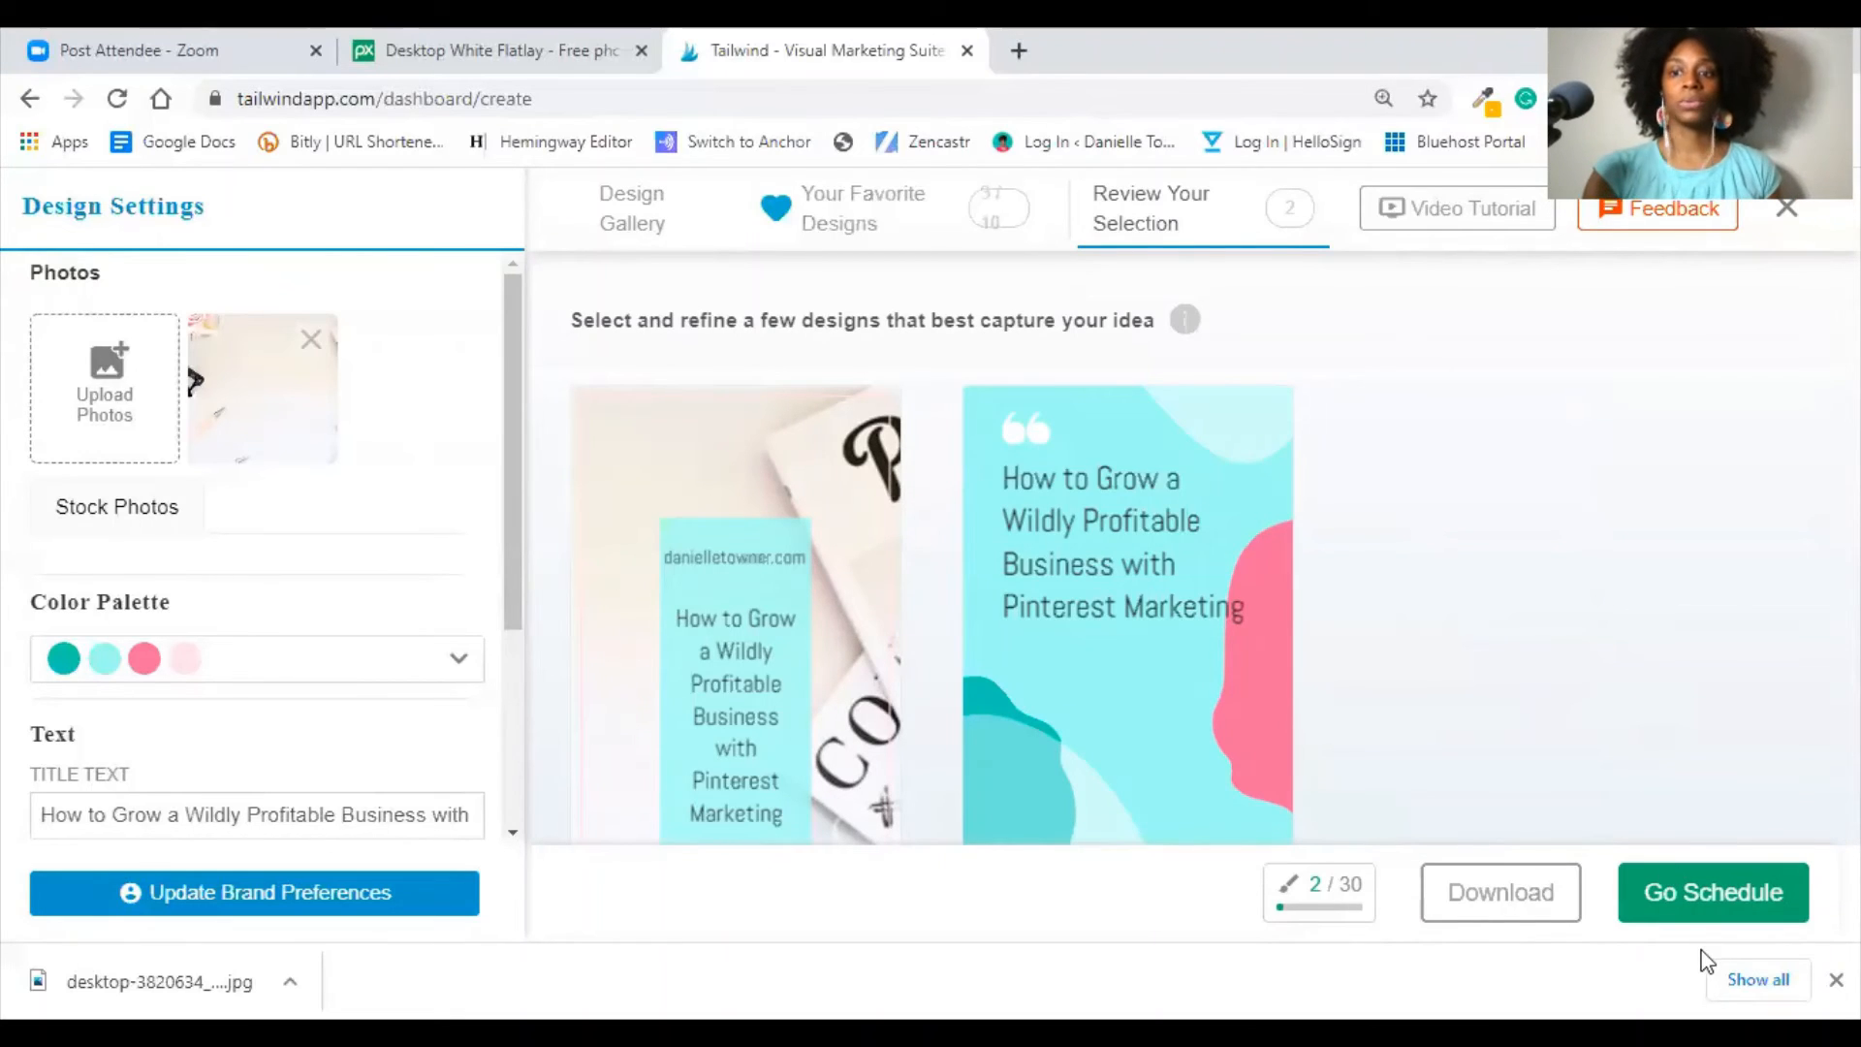
click(1703, 899)
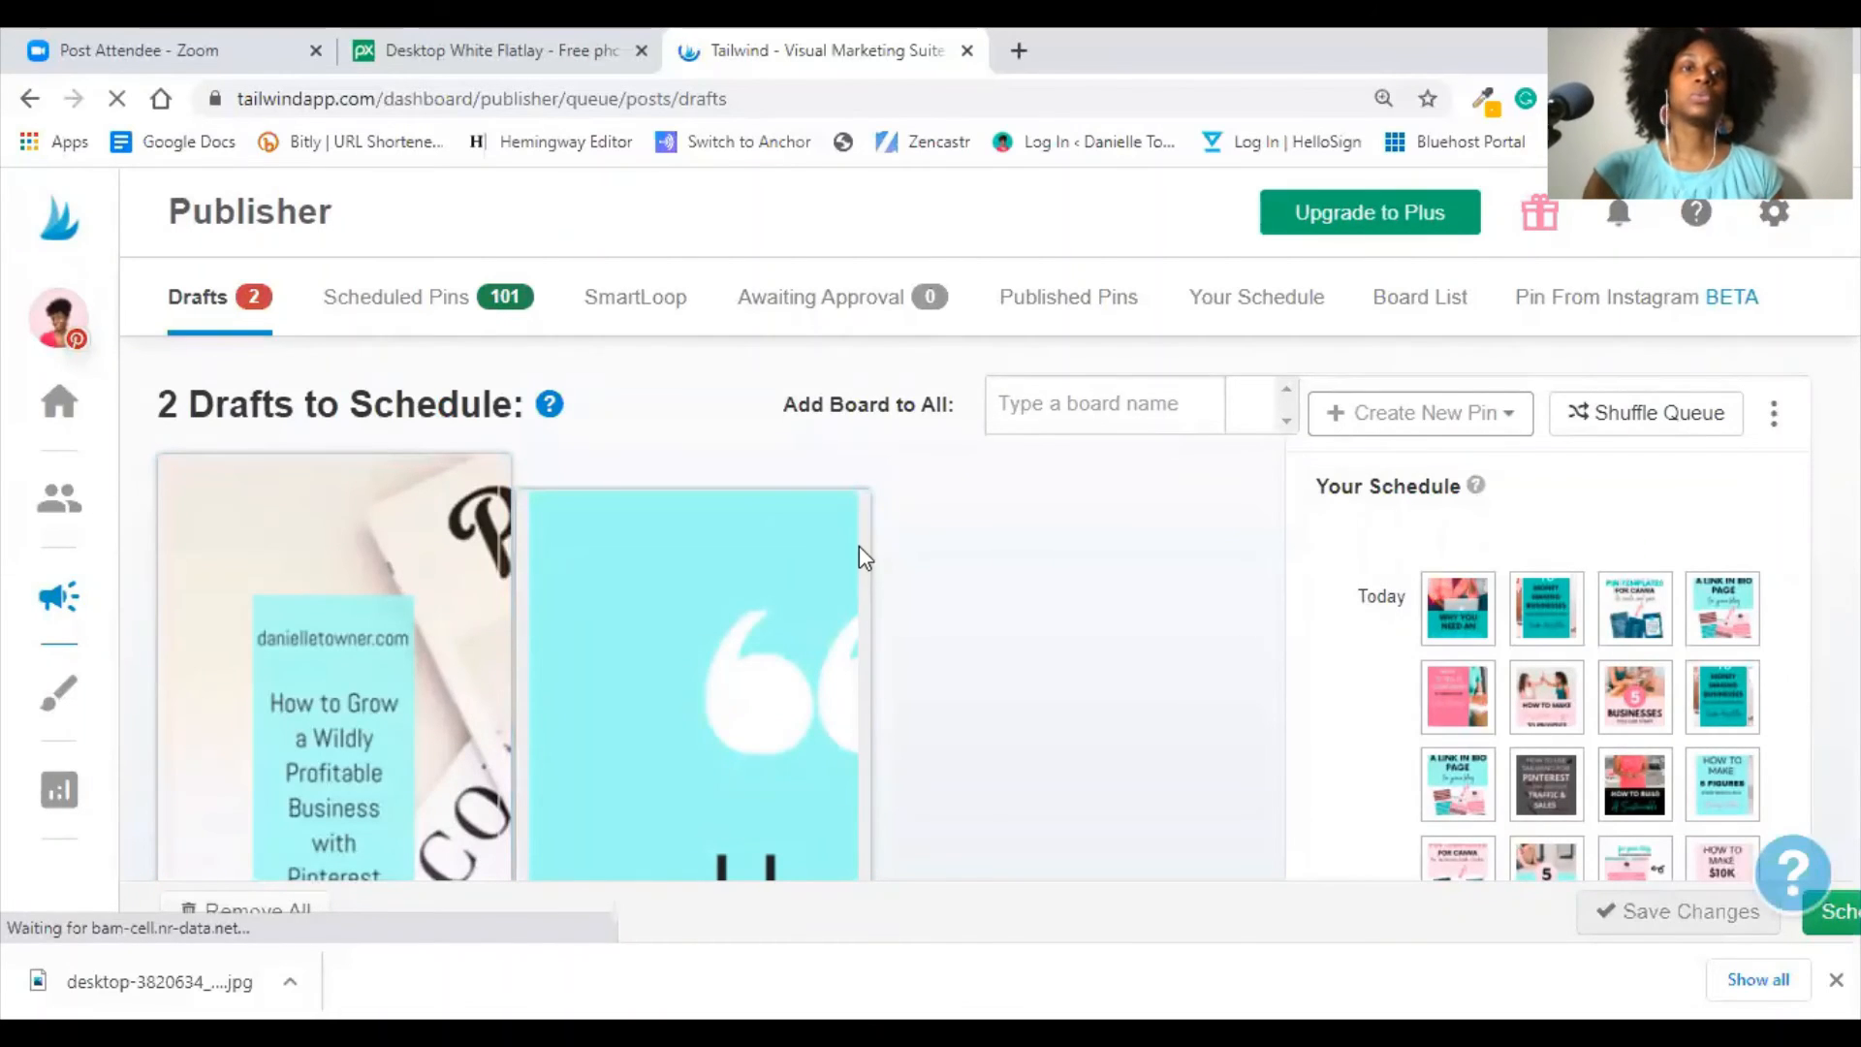
- Examine the board choices for the first draft pin and open its source URL for editing
scroll(861, 558, down, 3)
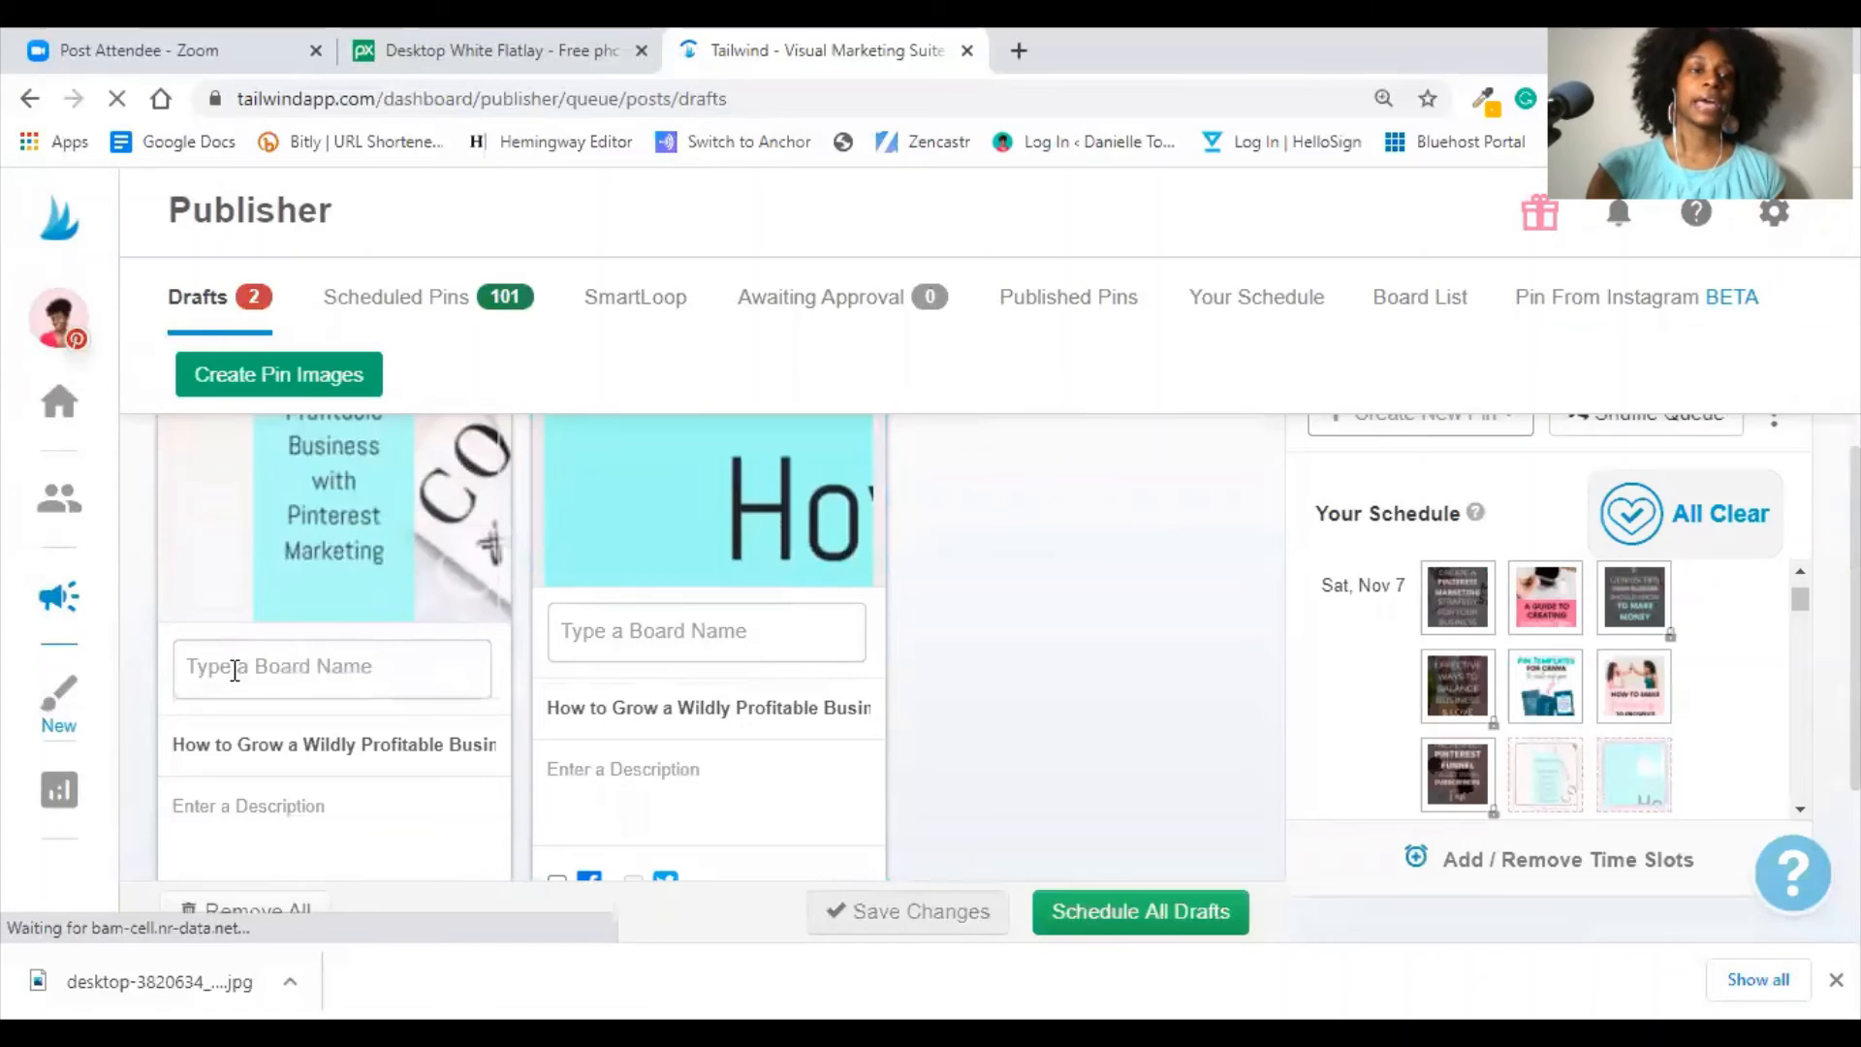
scroll(233, 751, down, 1)
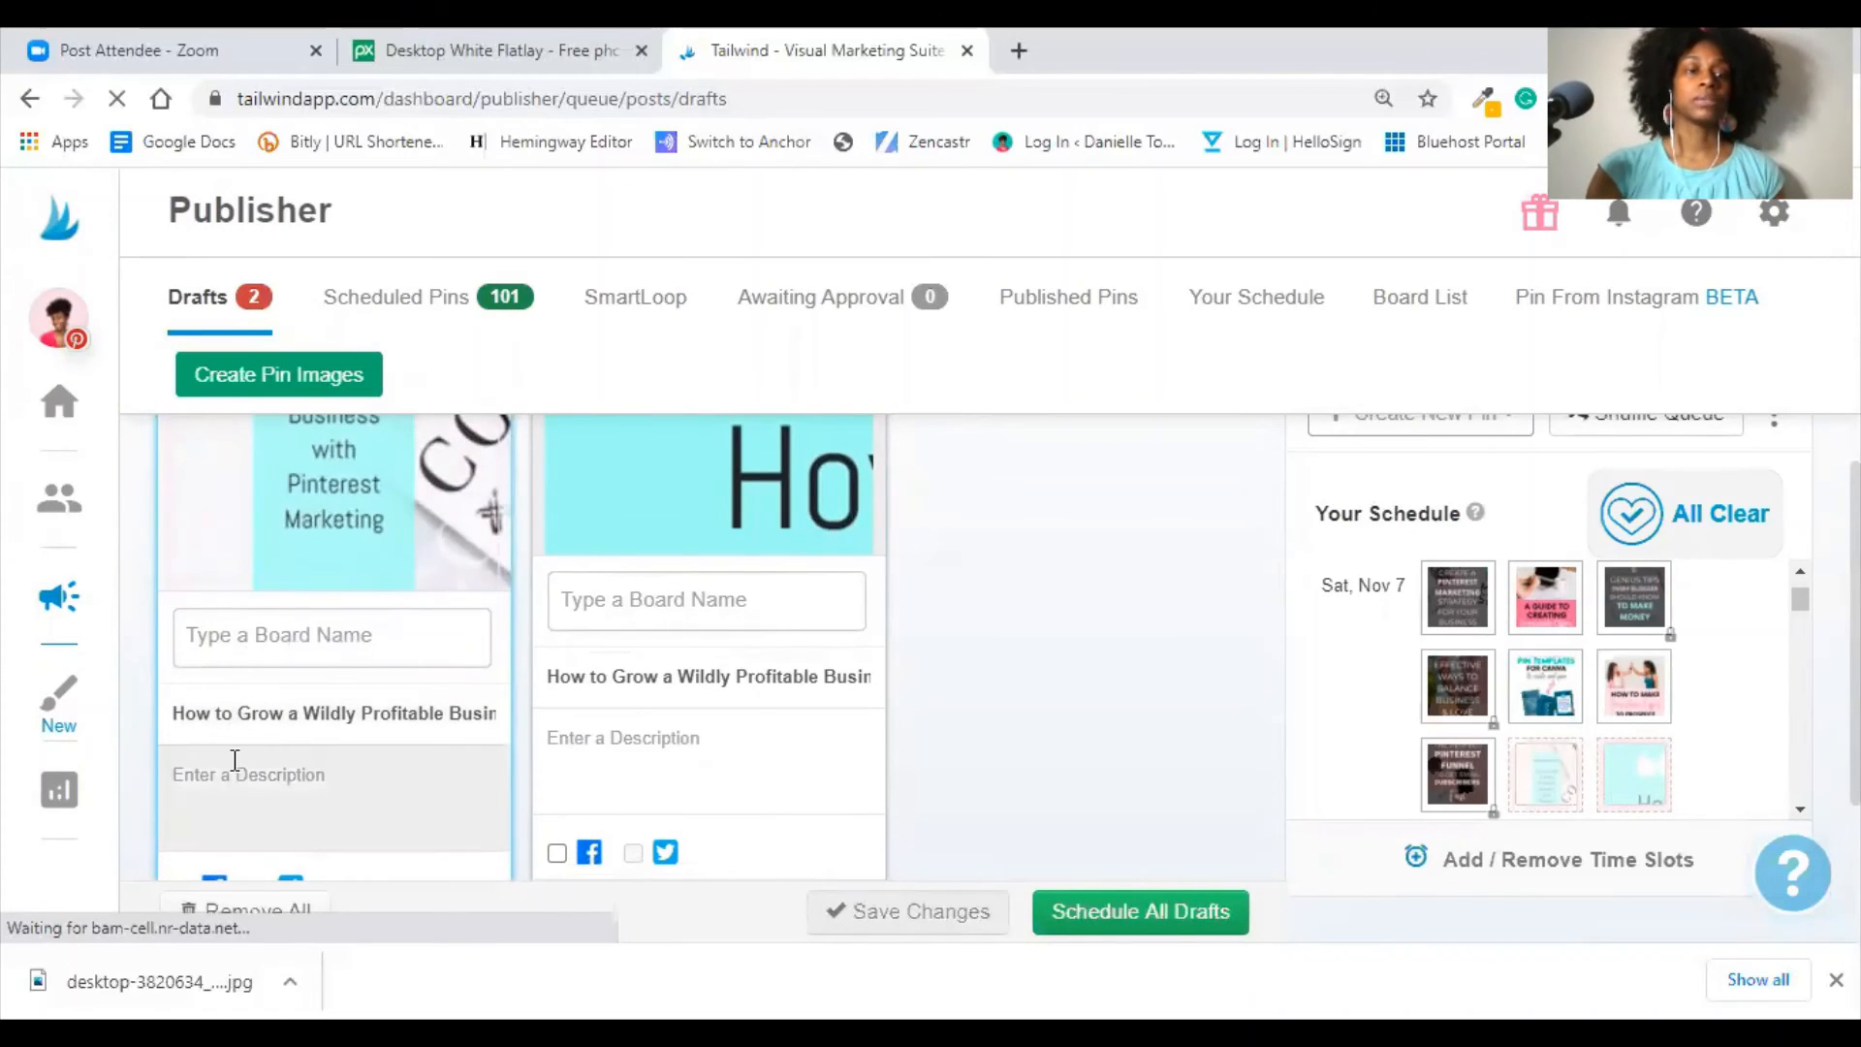
click(400, 637)
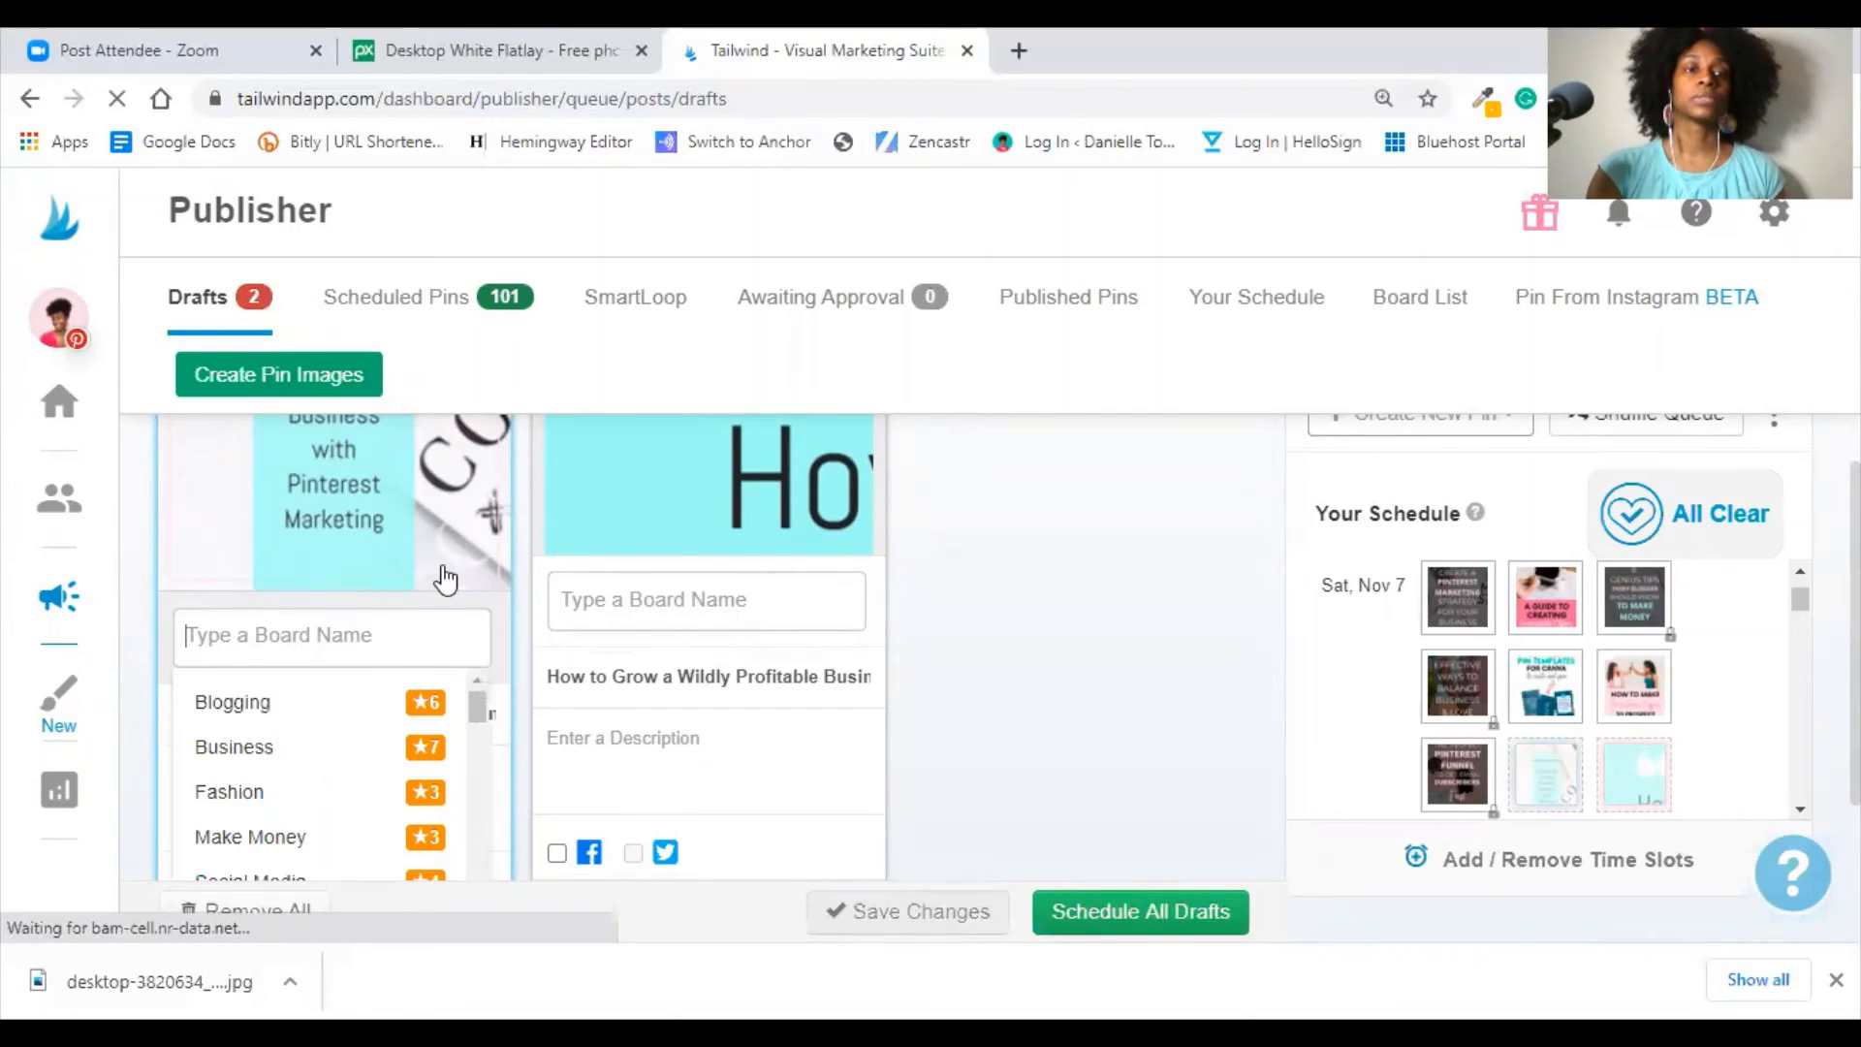
scroll(445, 580, down, 1)
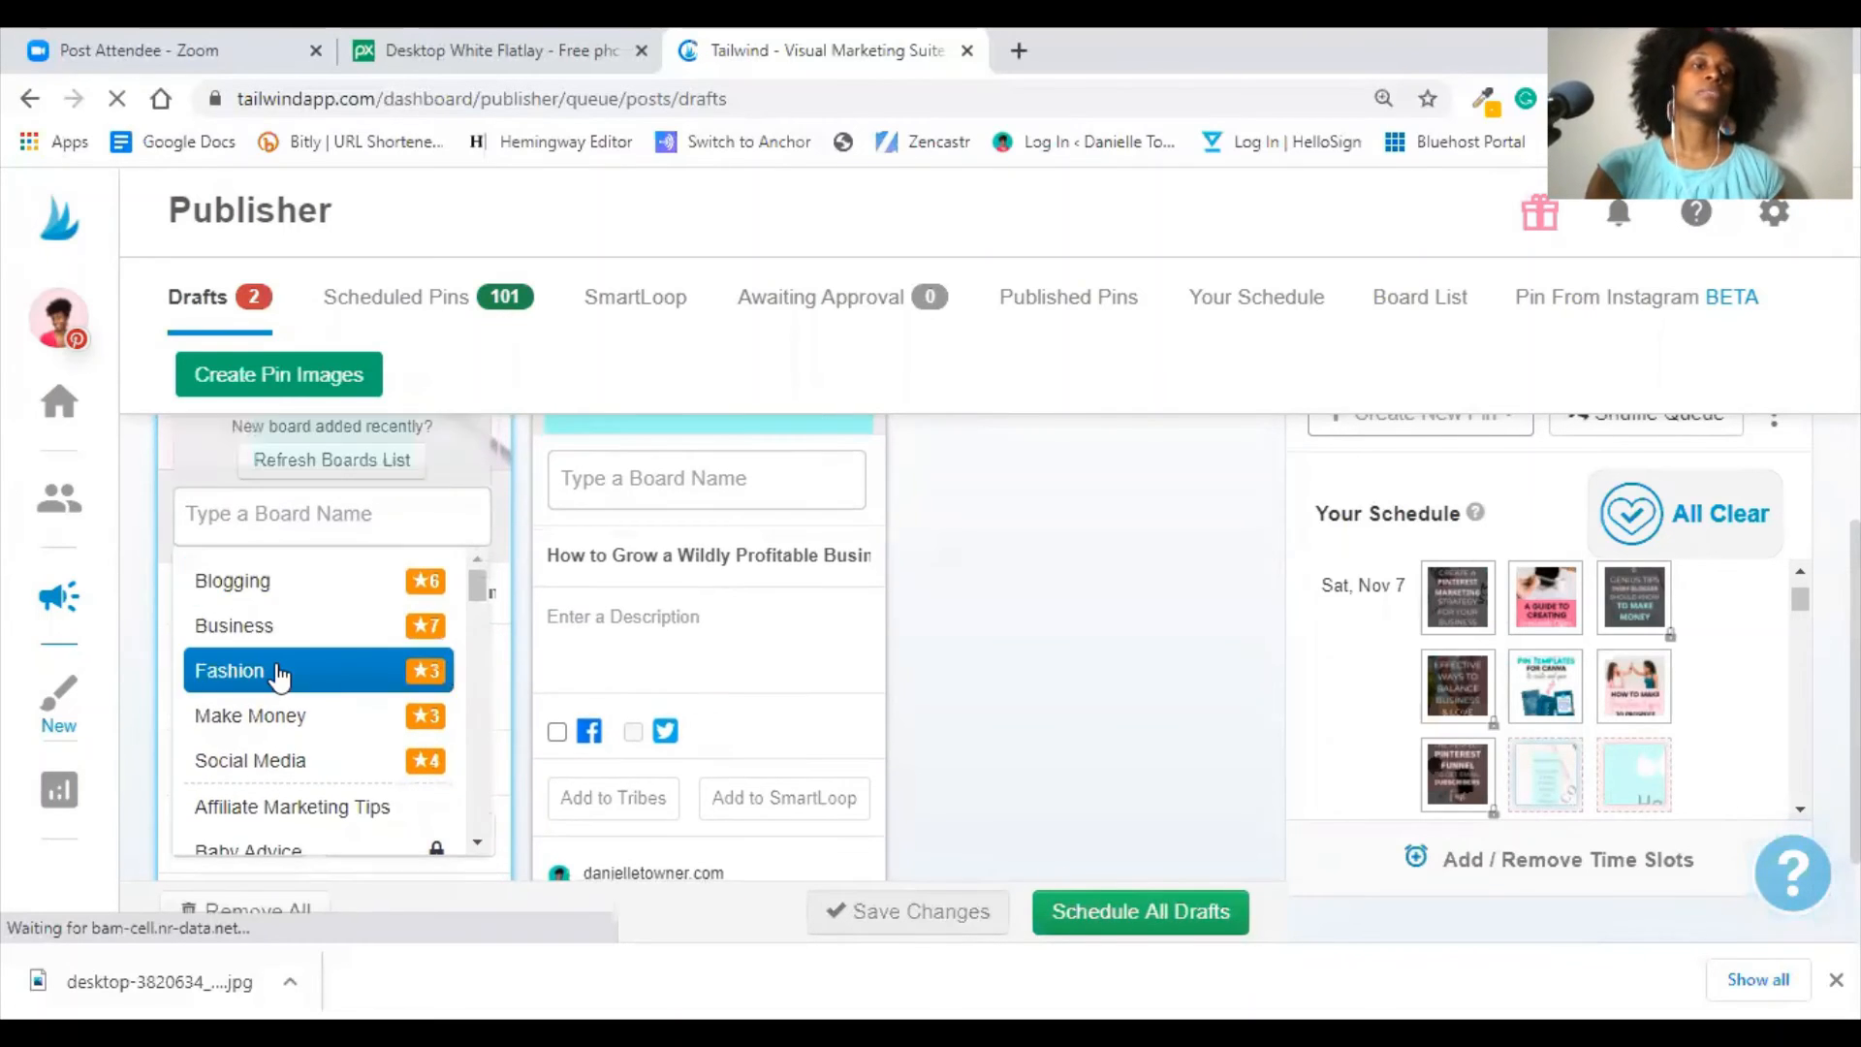
scroll(276, 671, down, 1)
scroll(279, 676, down, 8)
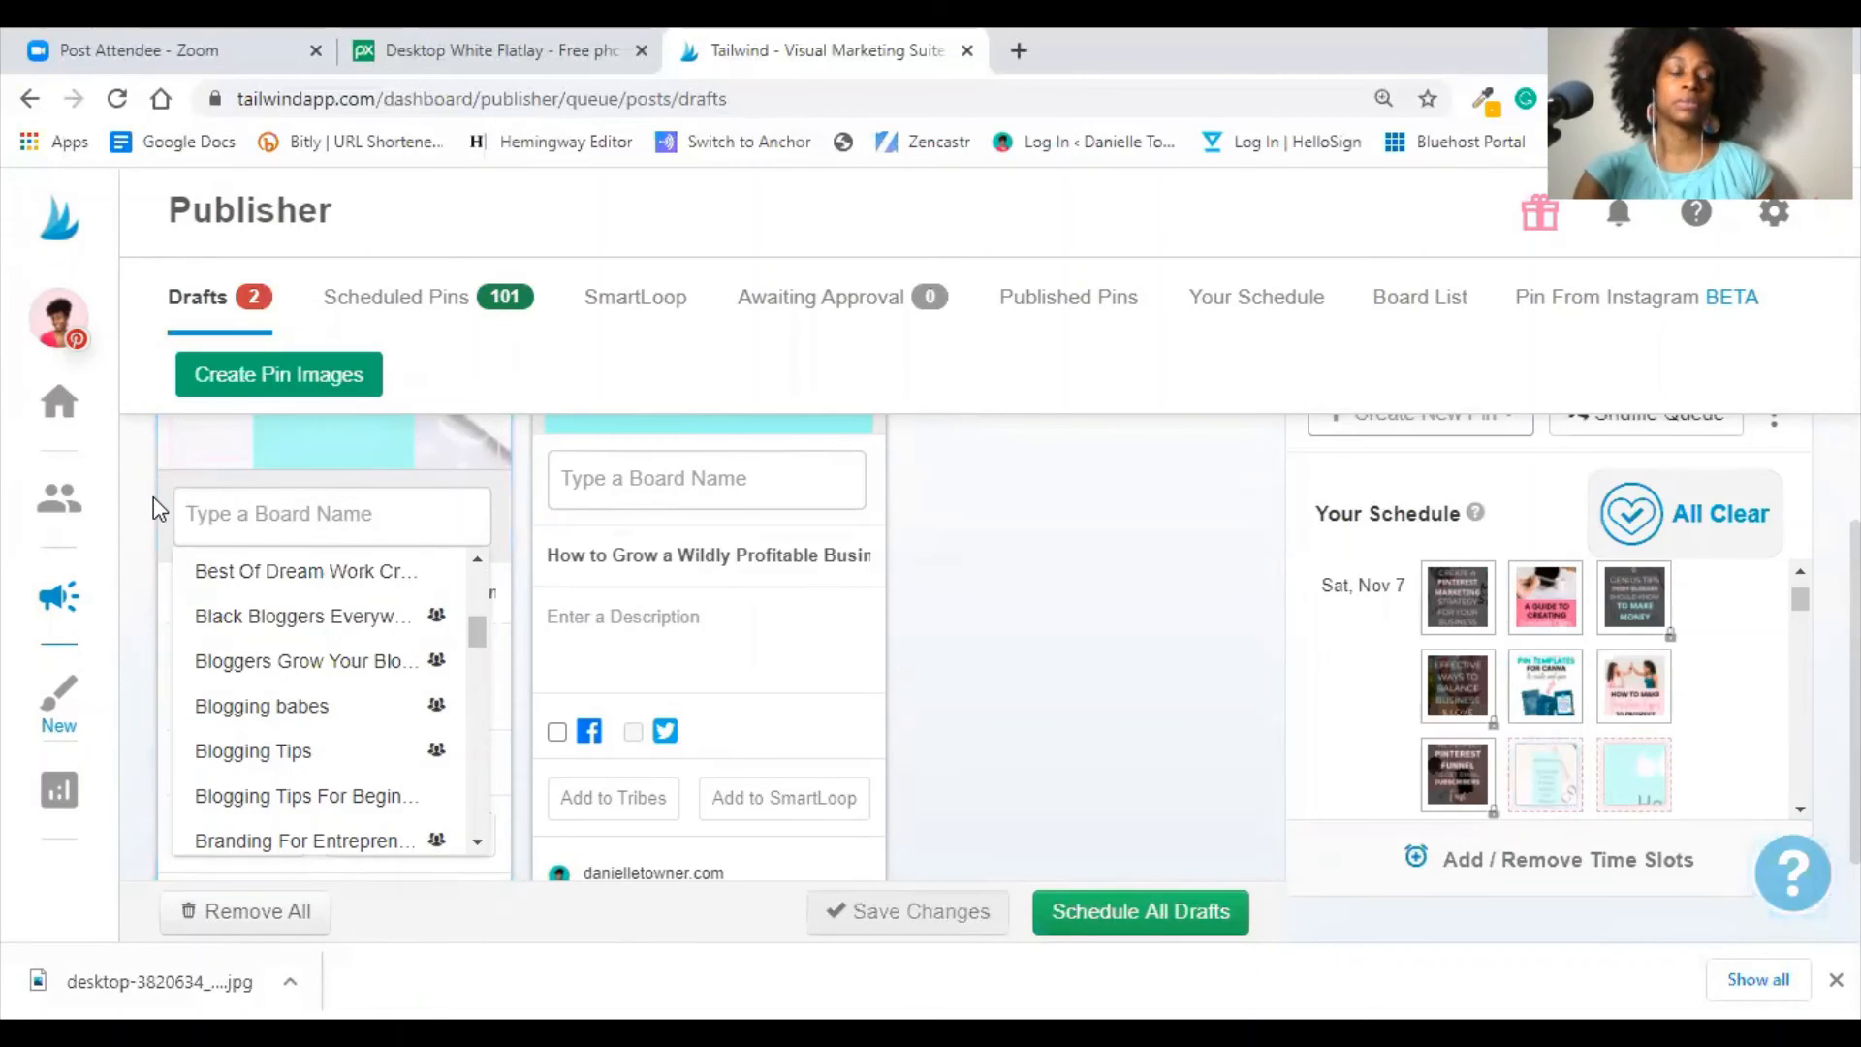
scroll(153, 496, down, 1)
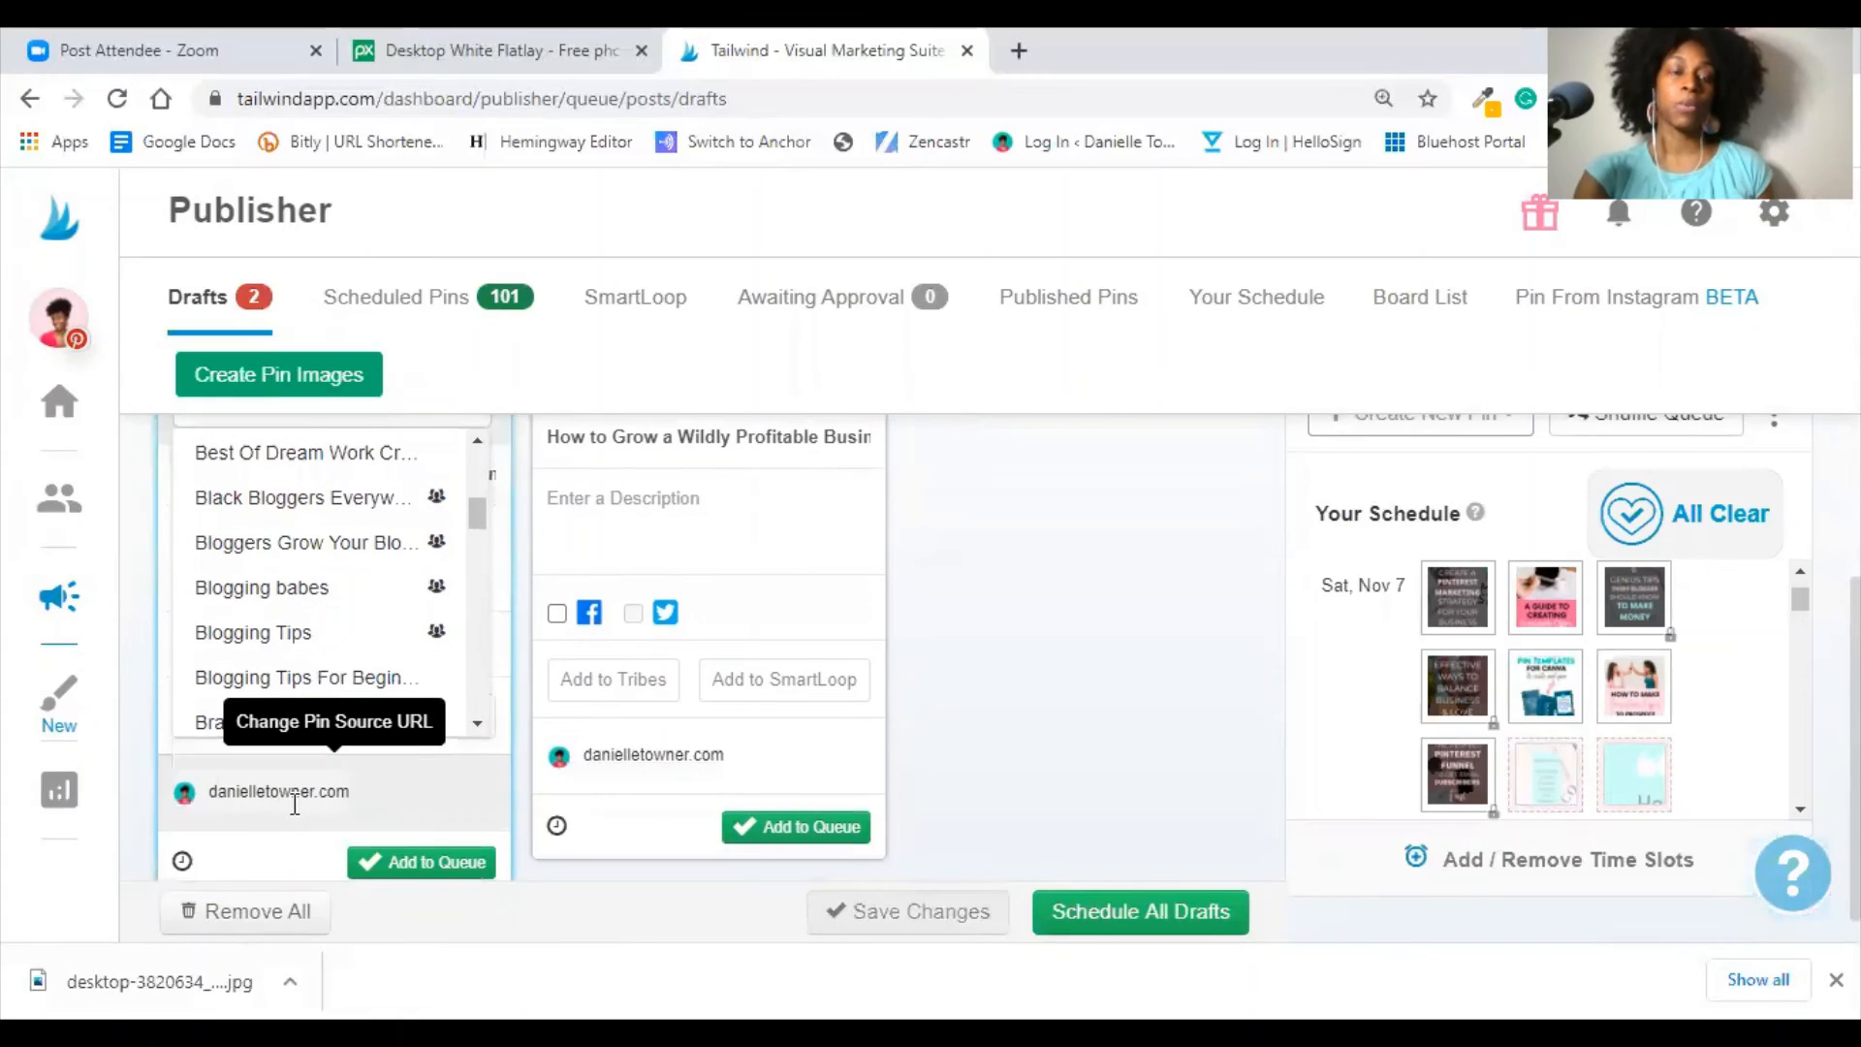
click(378, 780)
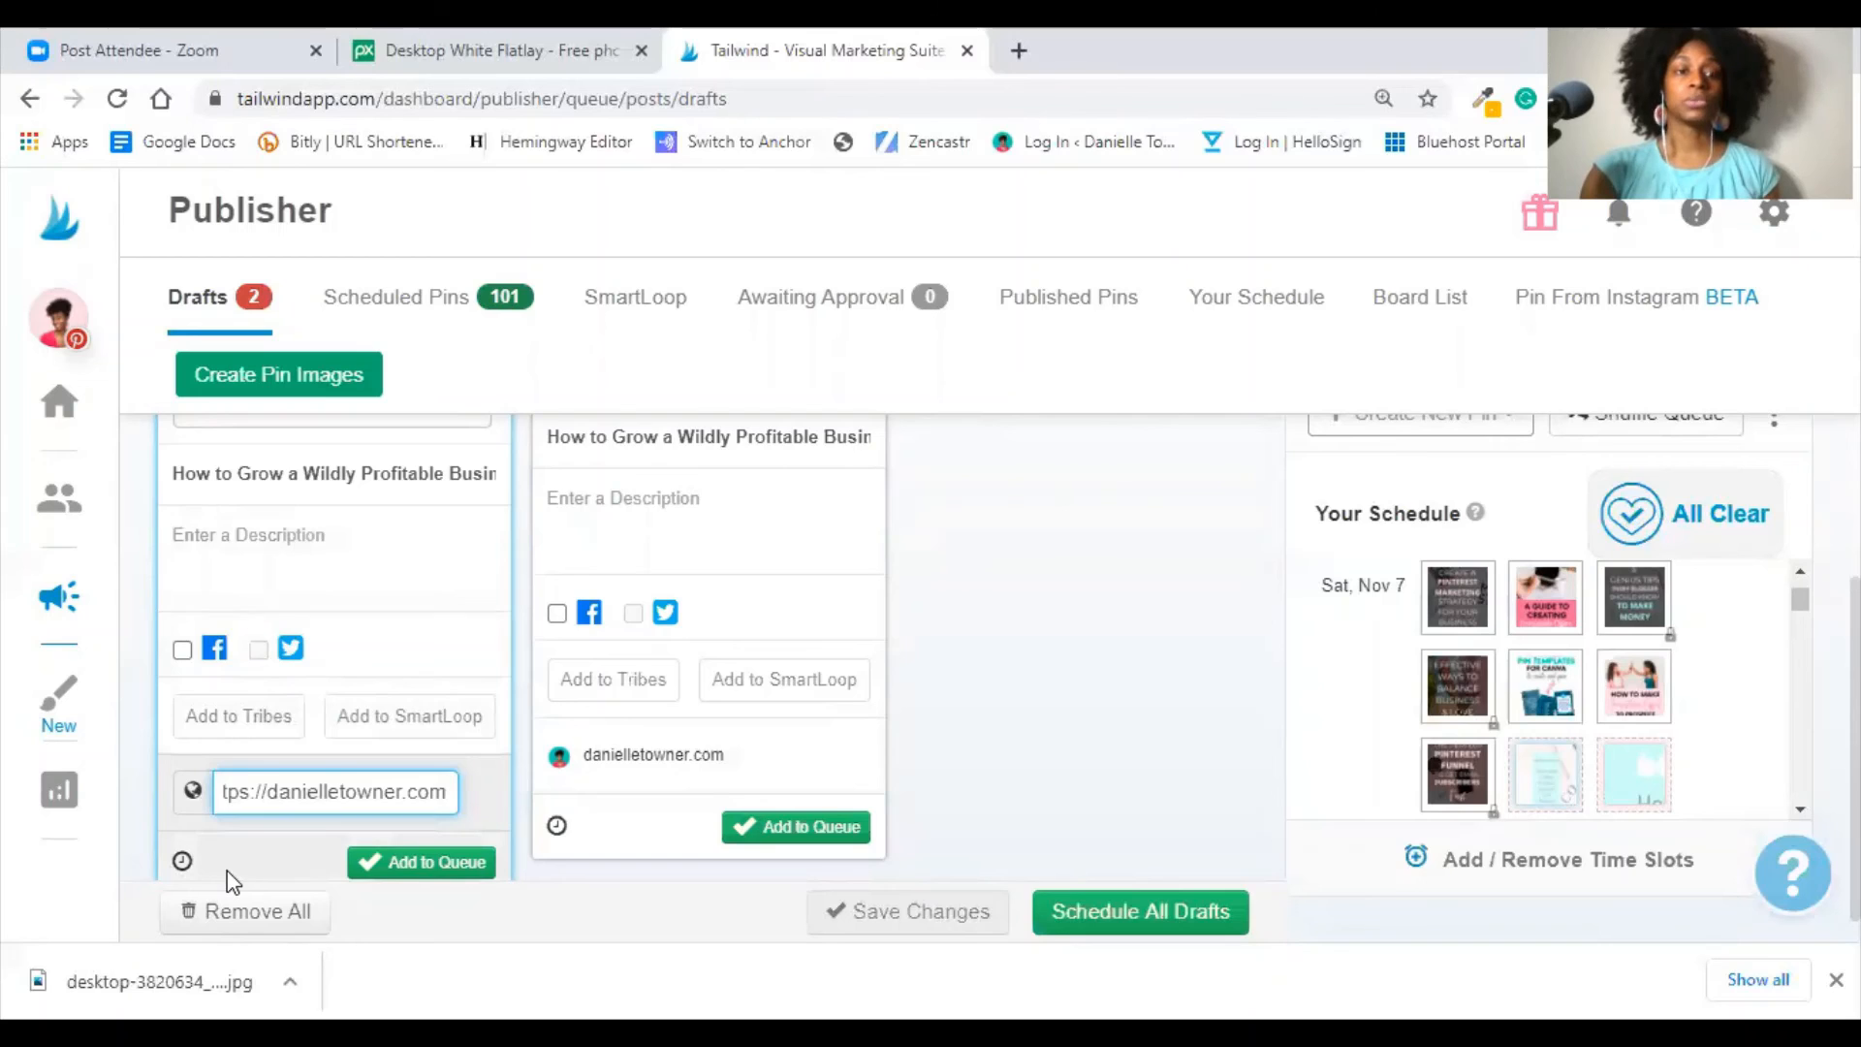
scroll(227, 871, down, 1)
- Examine the board, description and sharing options of both draft pins and the upcoming posting schedule
scroll(423, 553, up, 5)
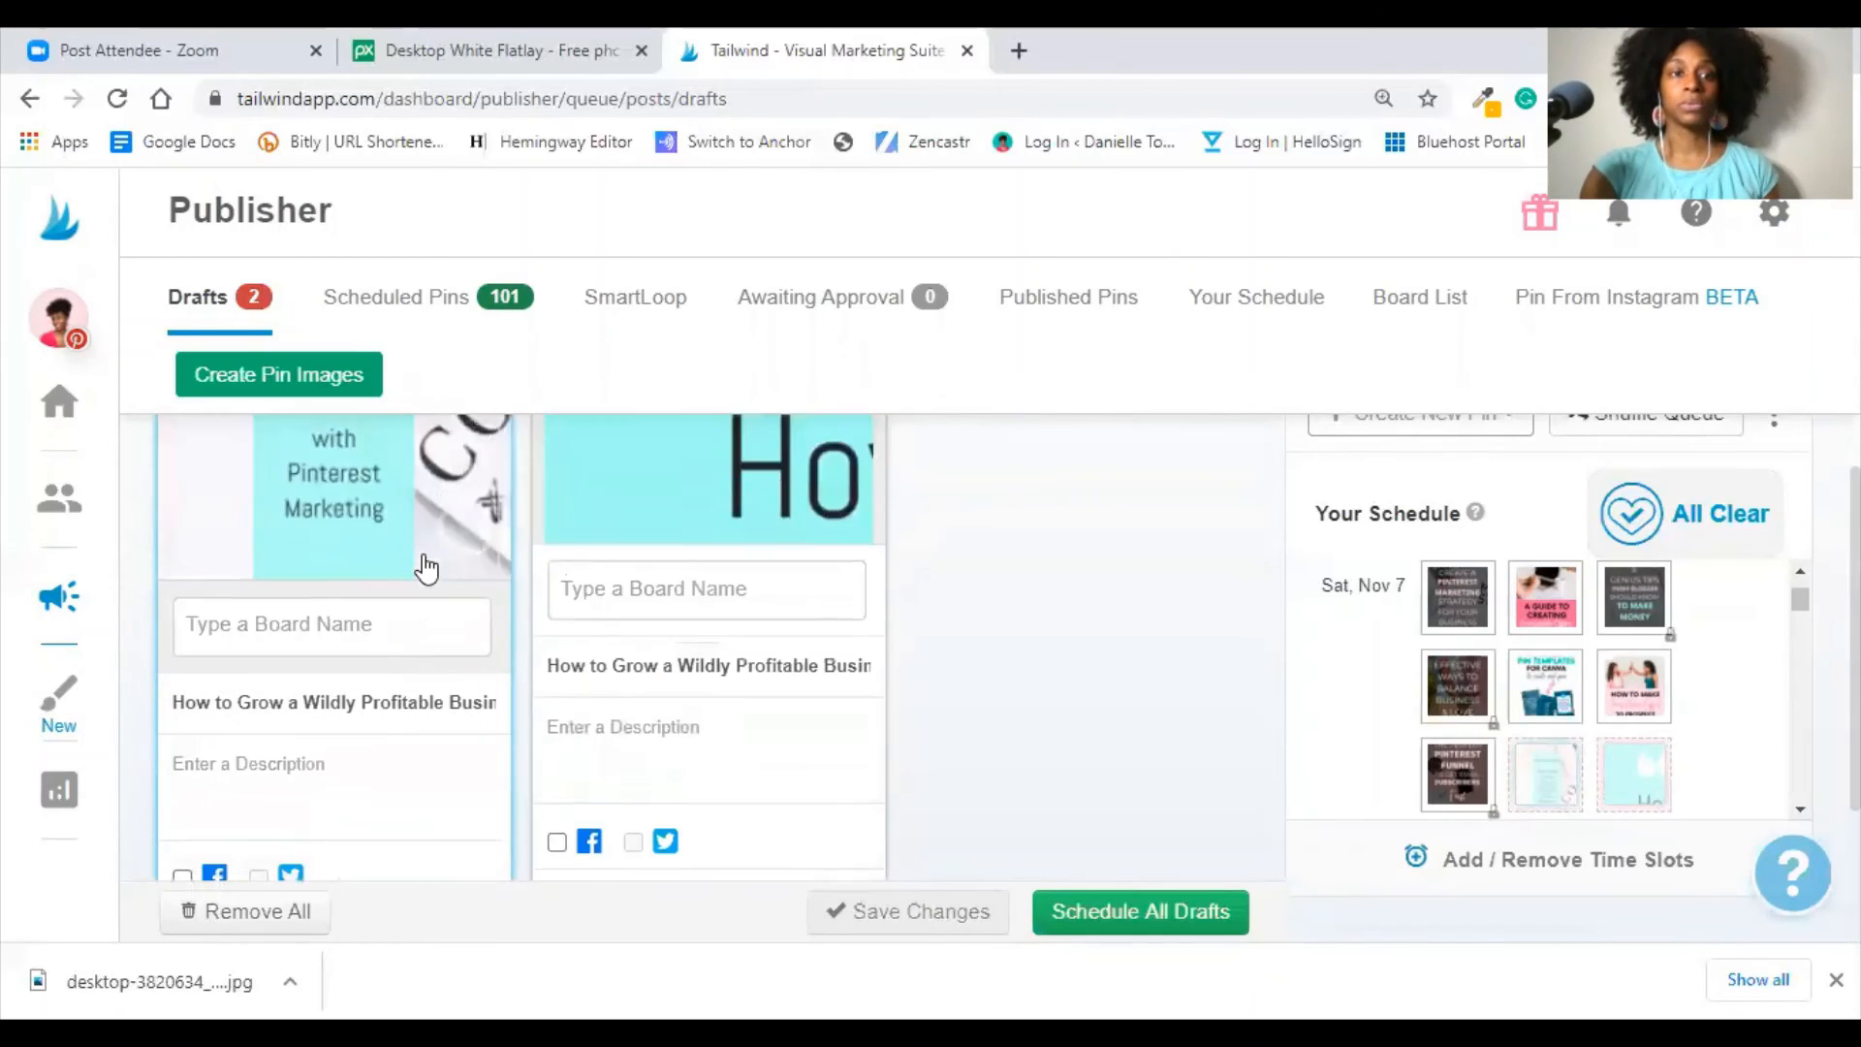
scroll(1031, 562, up, 3)
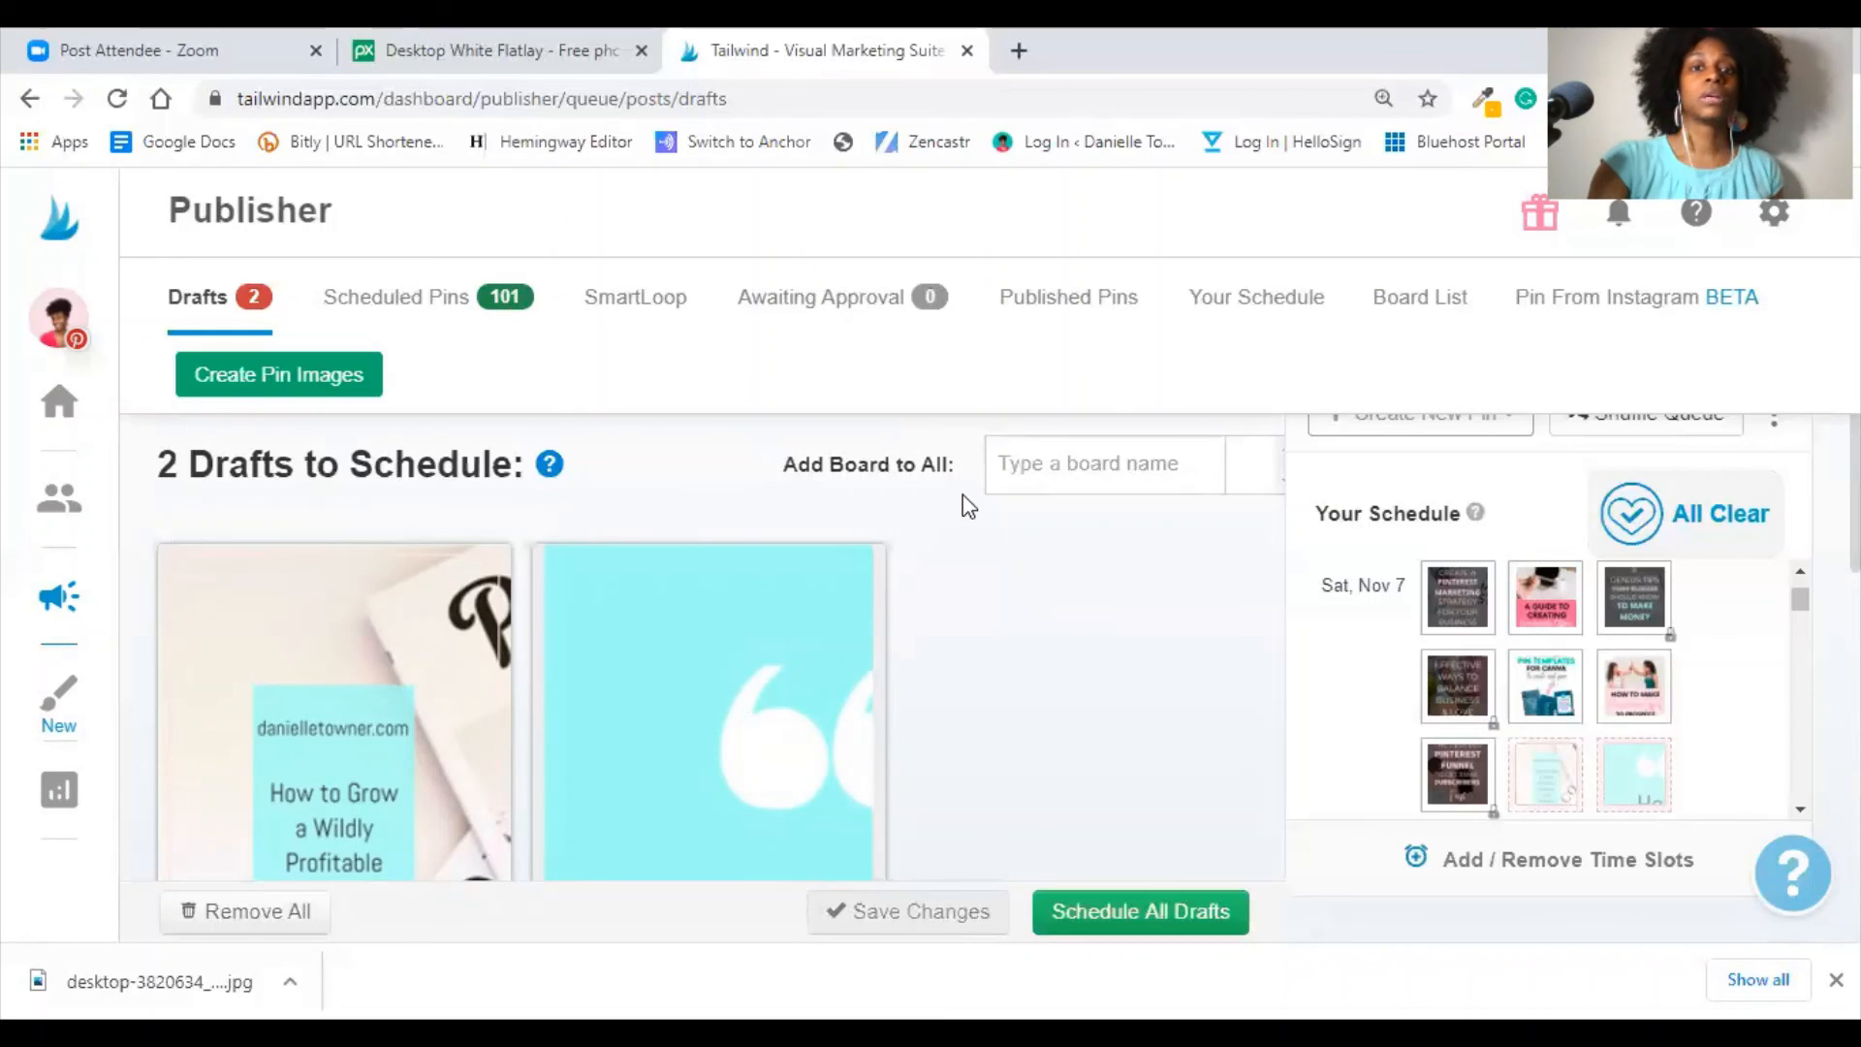
scroll(963, 494, down, 4)
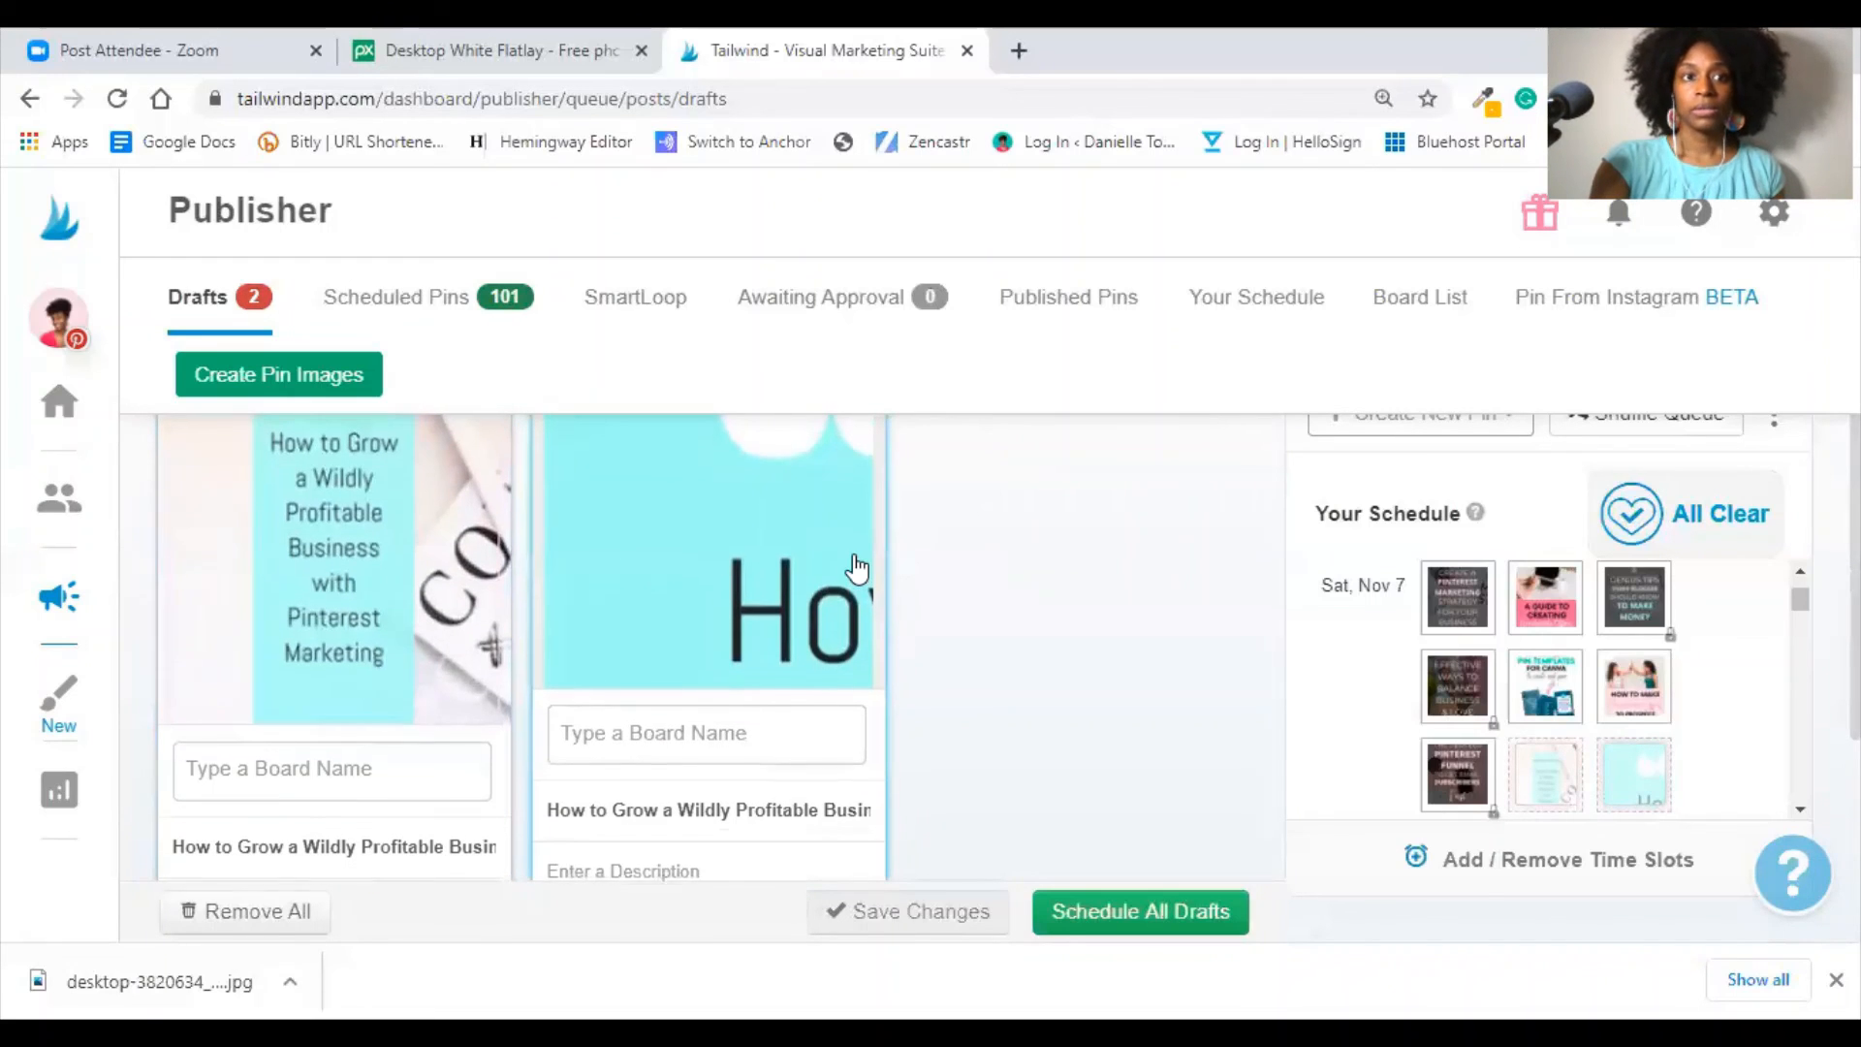
scroll(856, 569, up, 4)
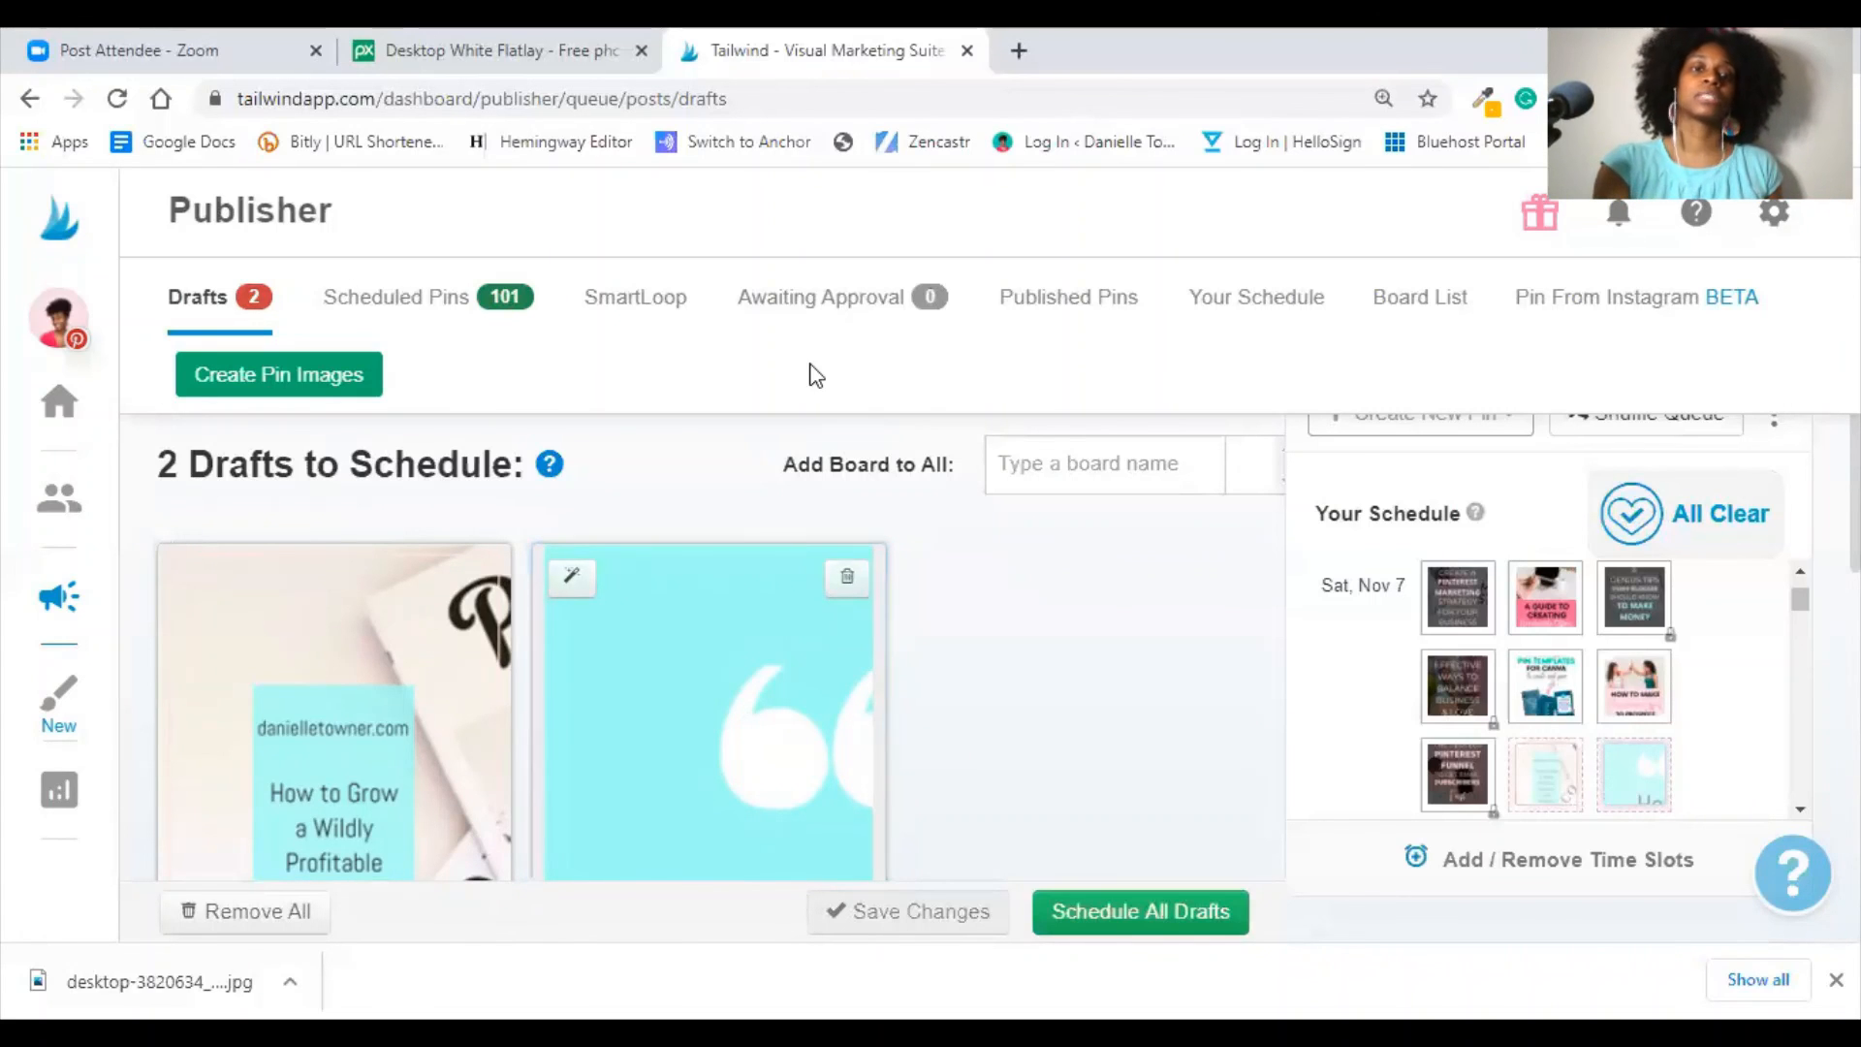
scroll(1107, 666, down, 5)
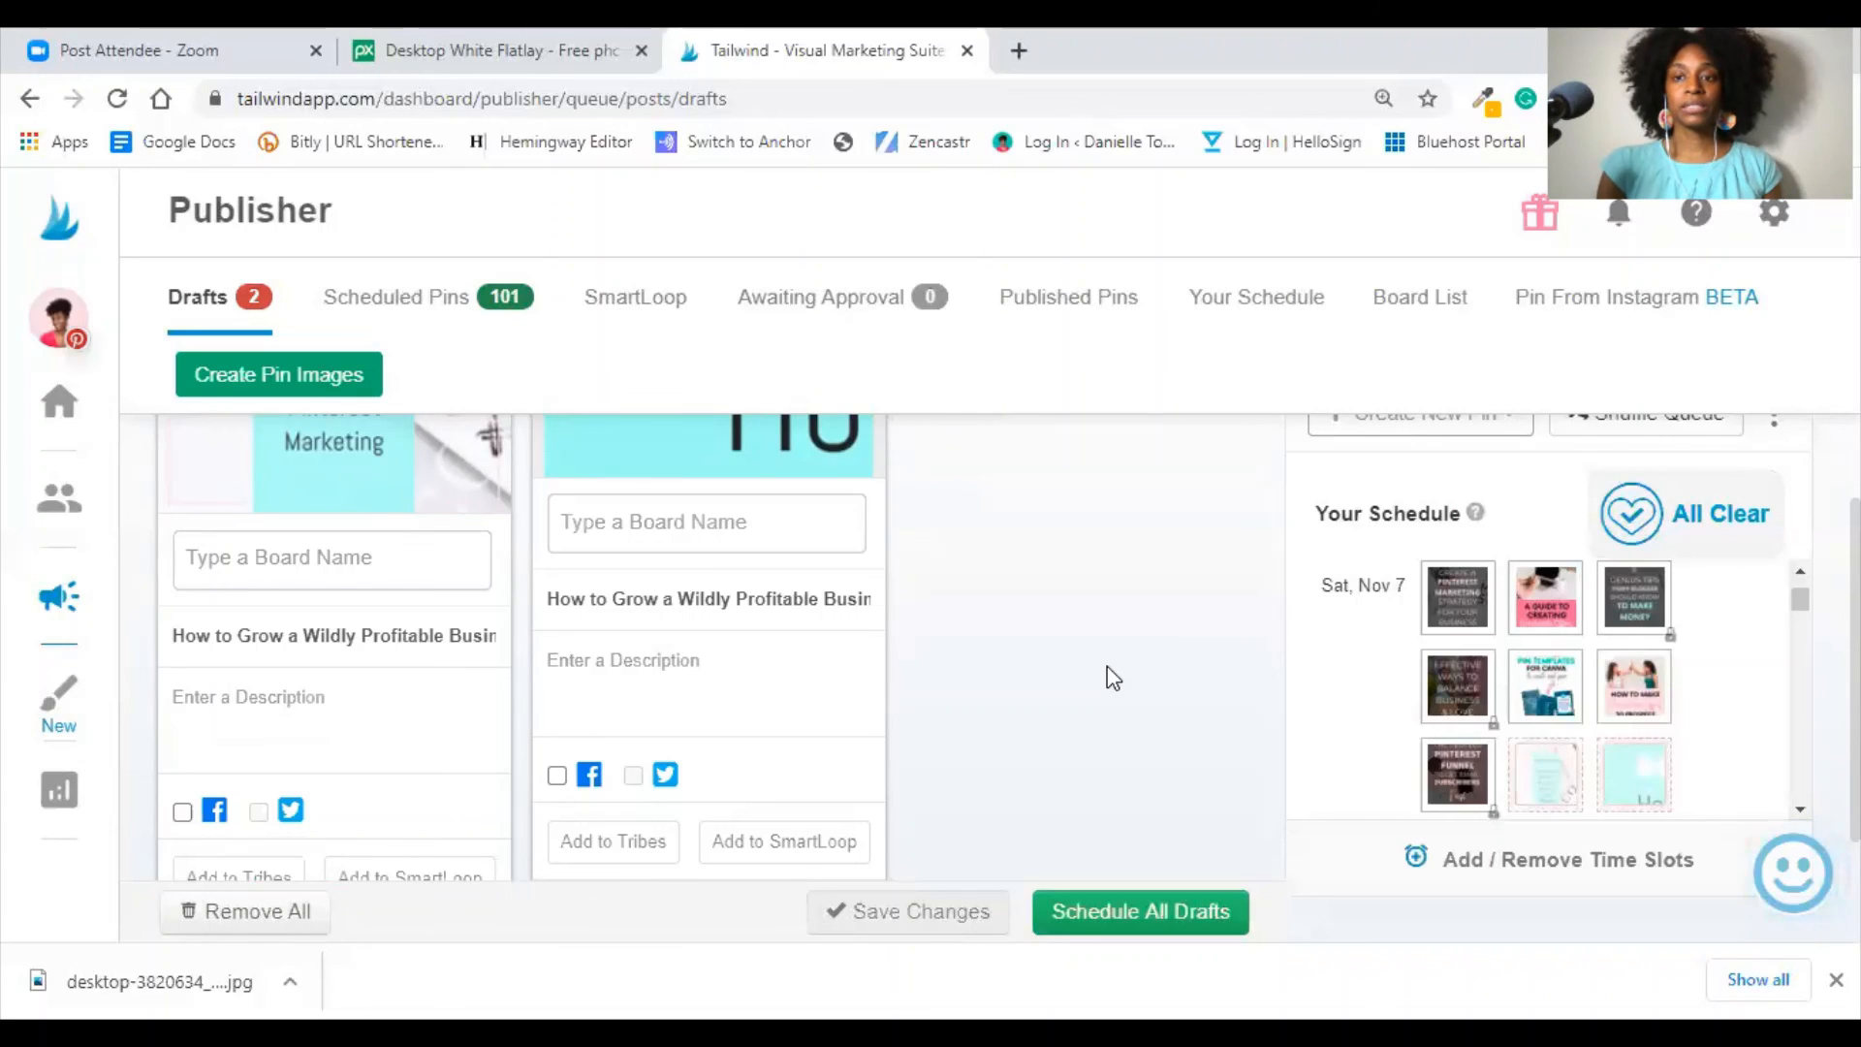
scroll(1082, 579, up, 5)
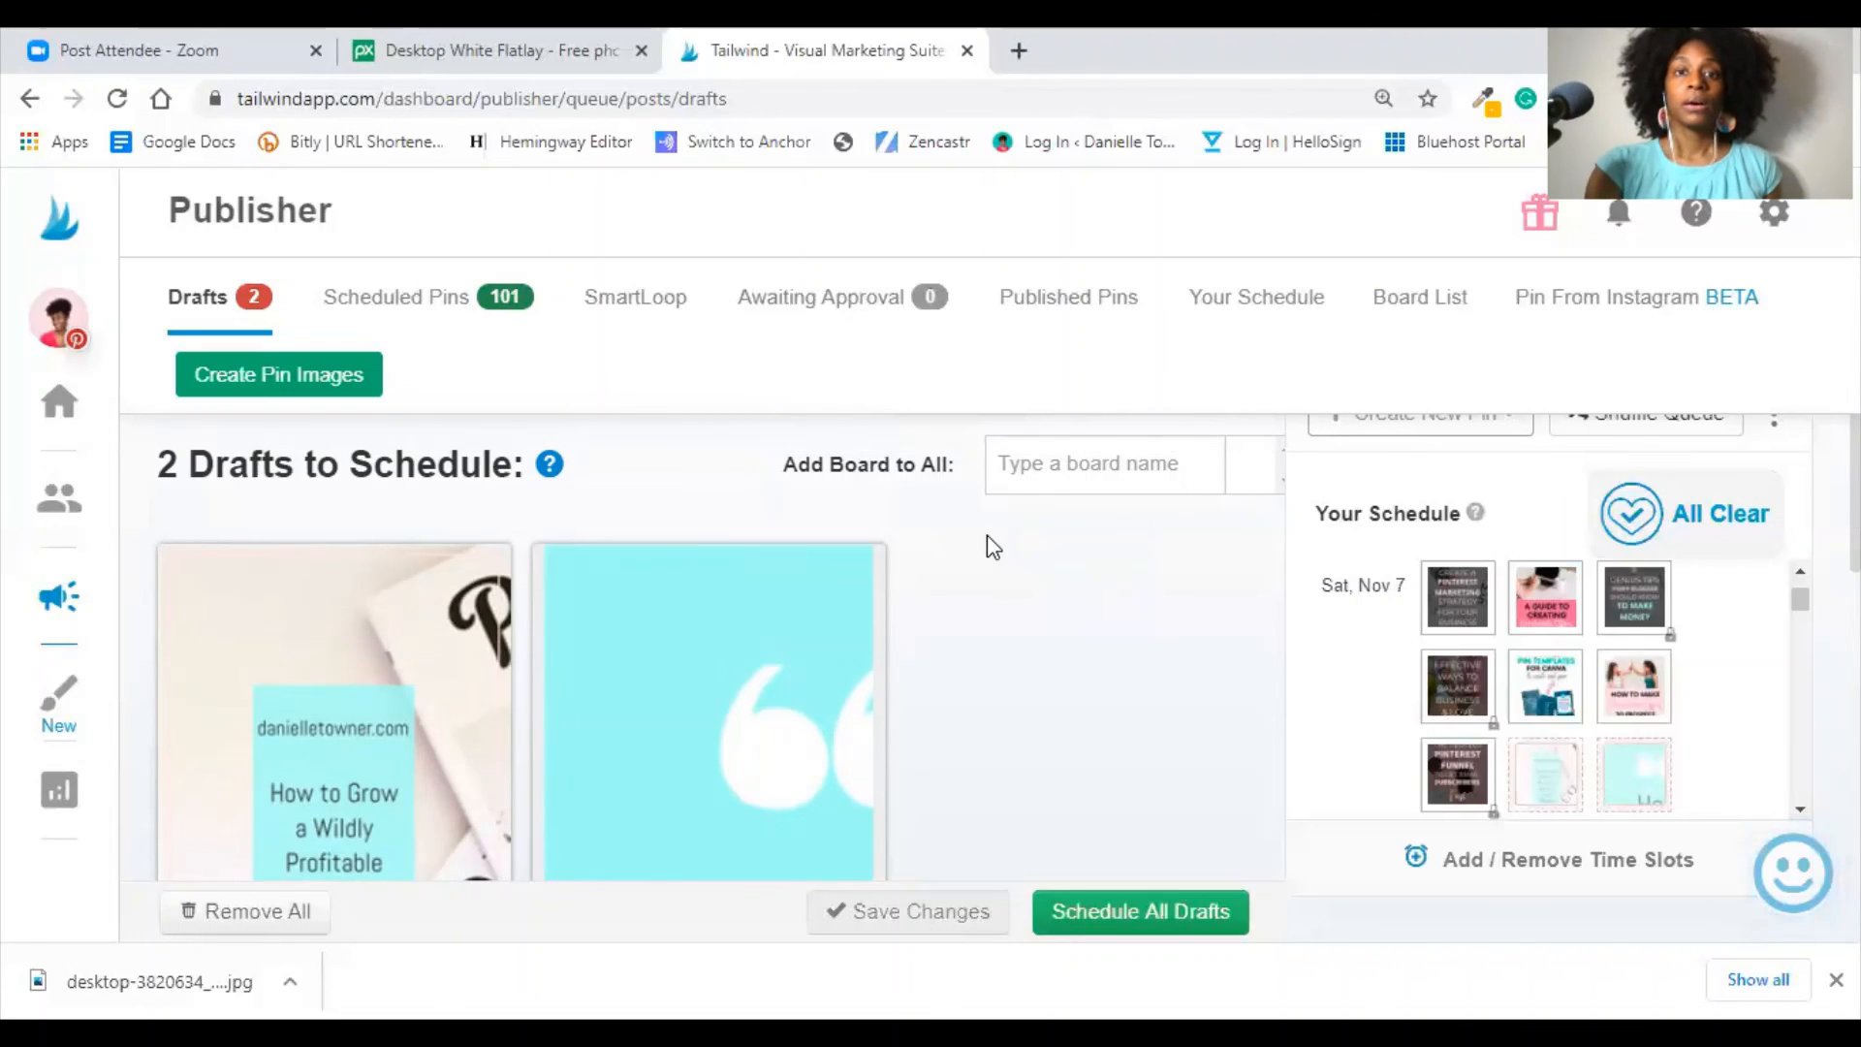
scroll(987, 535, down, 1)
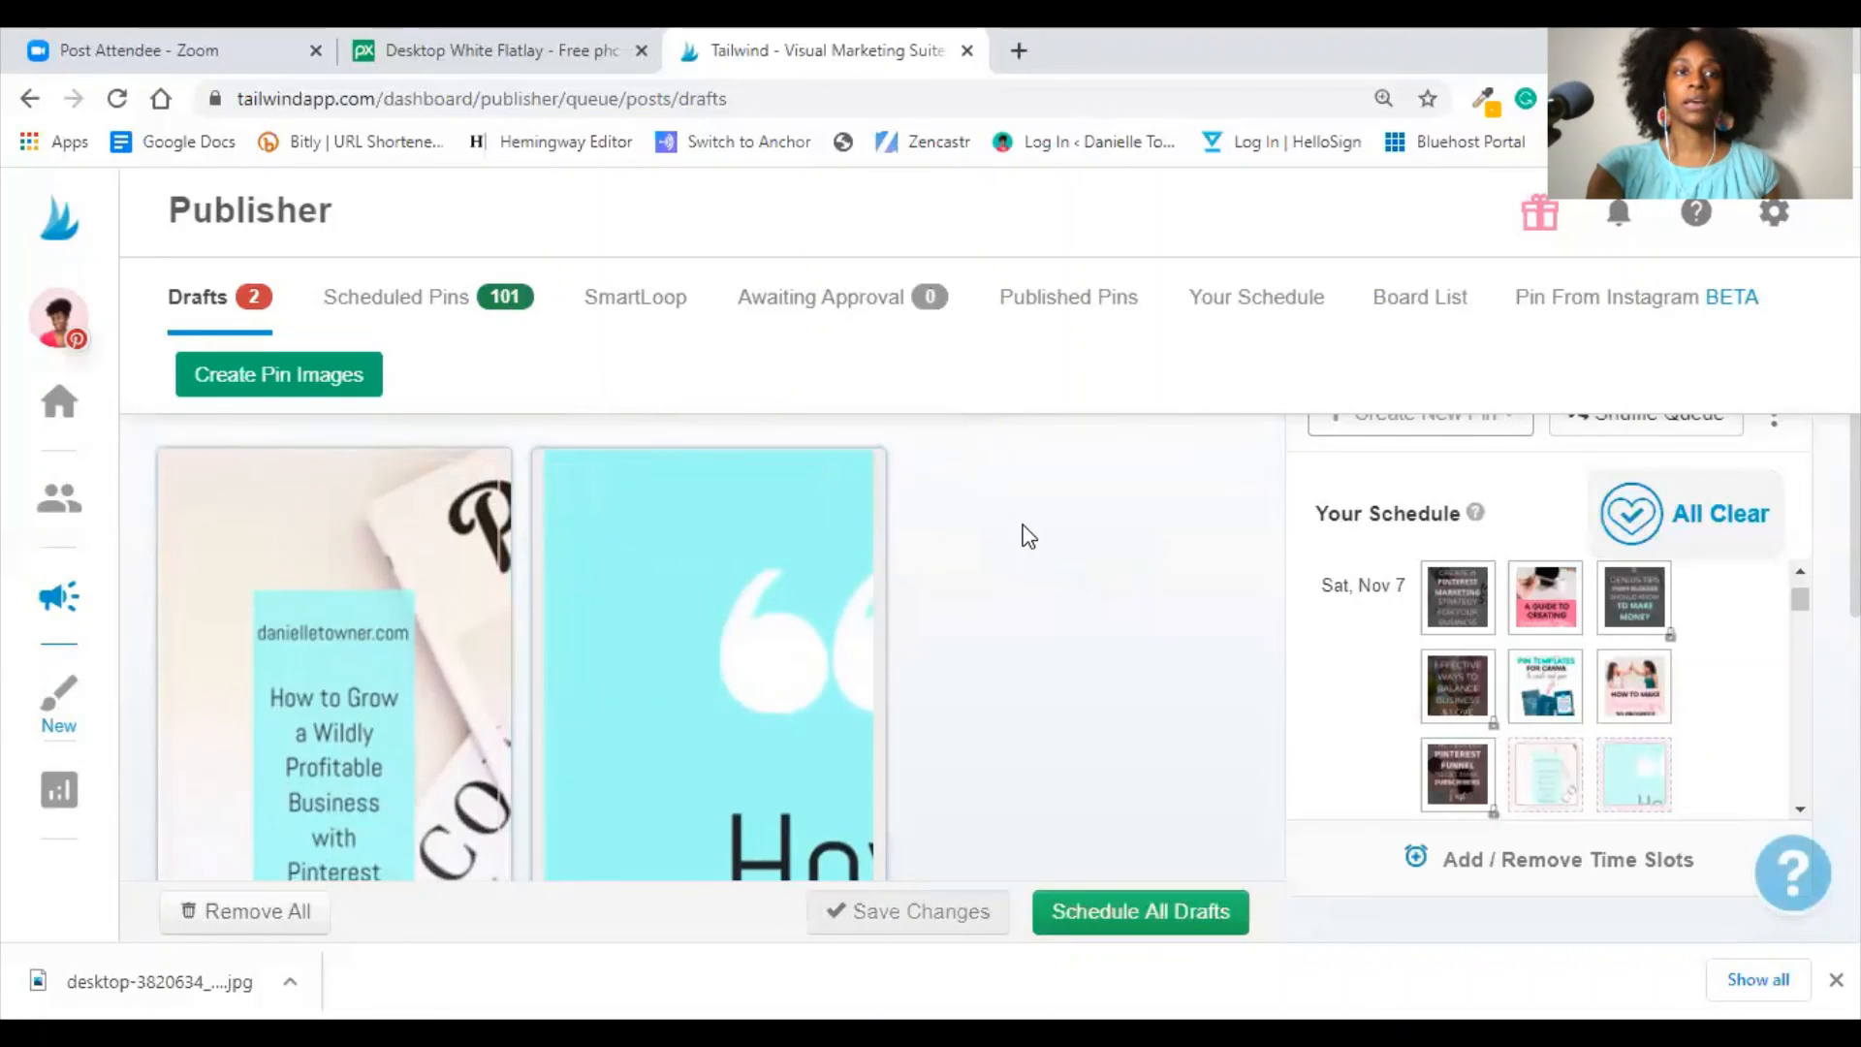
scroll(1028, 536, down, 1)
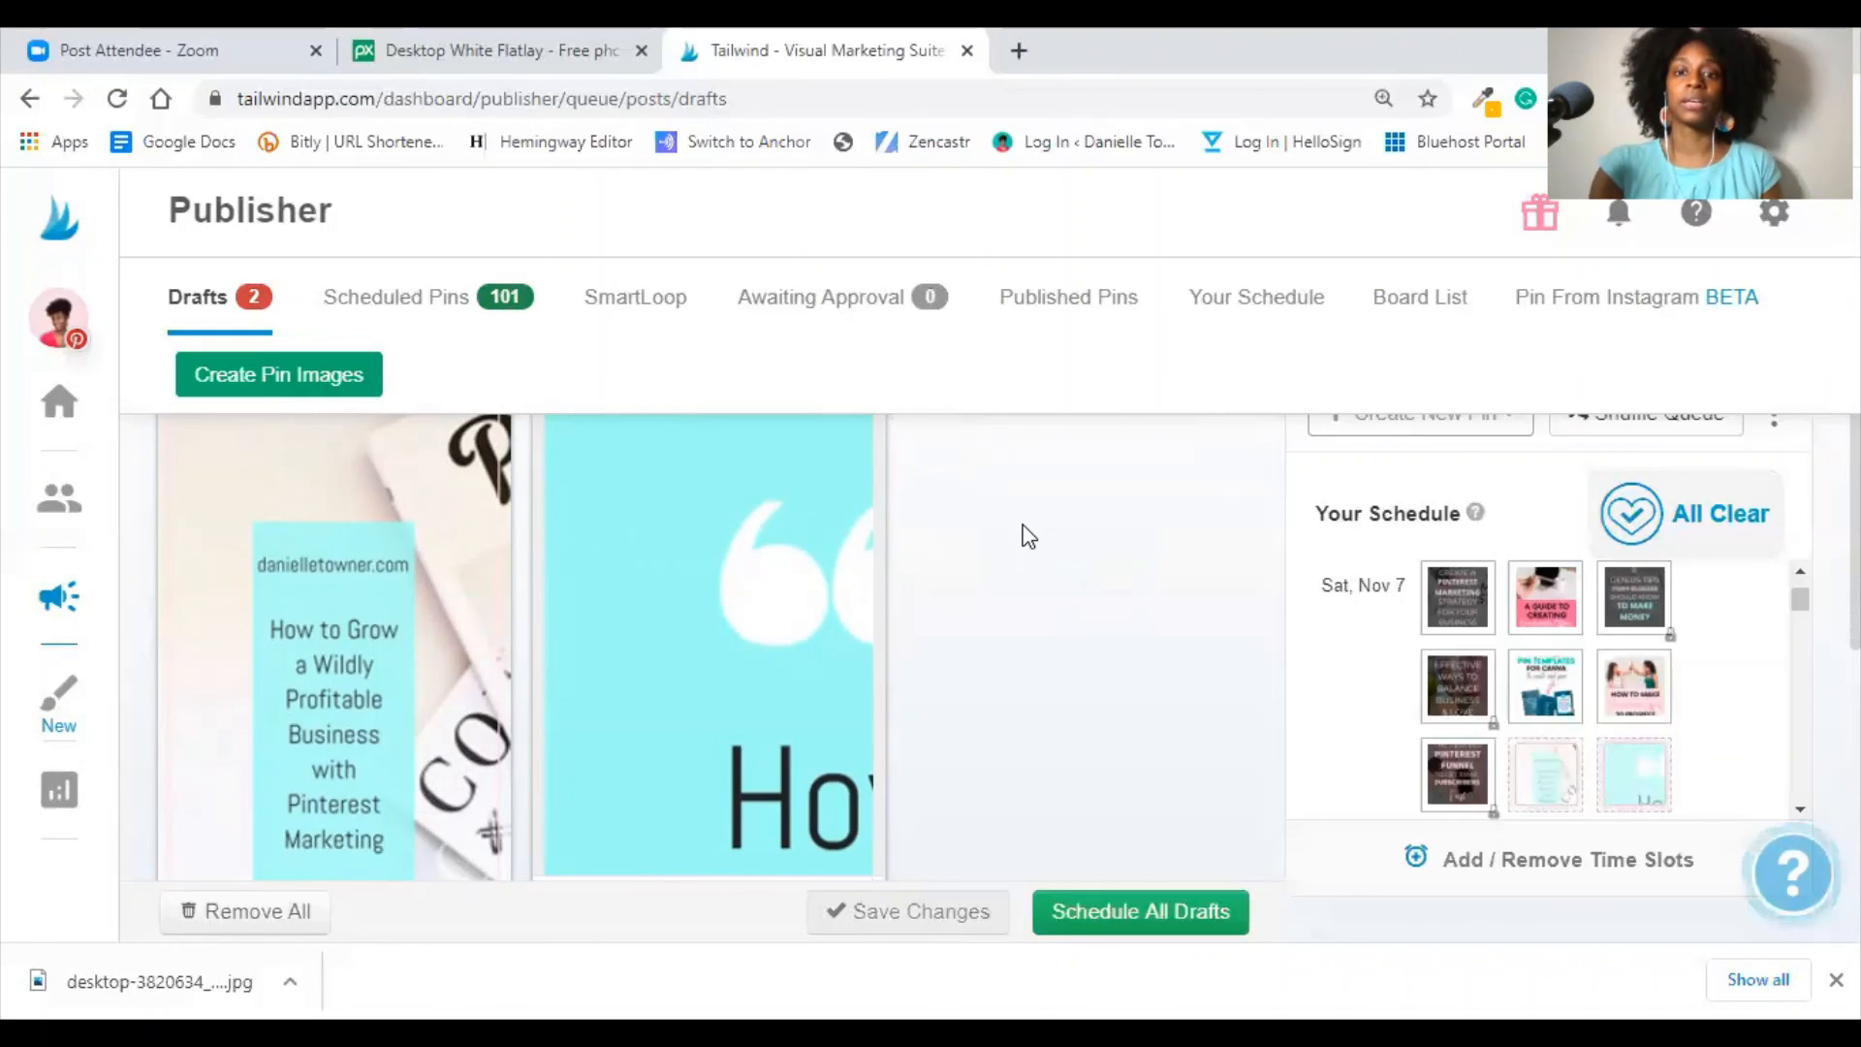
scroll(1265, 530, up, 2)
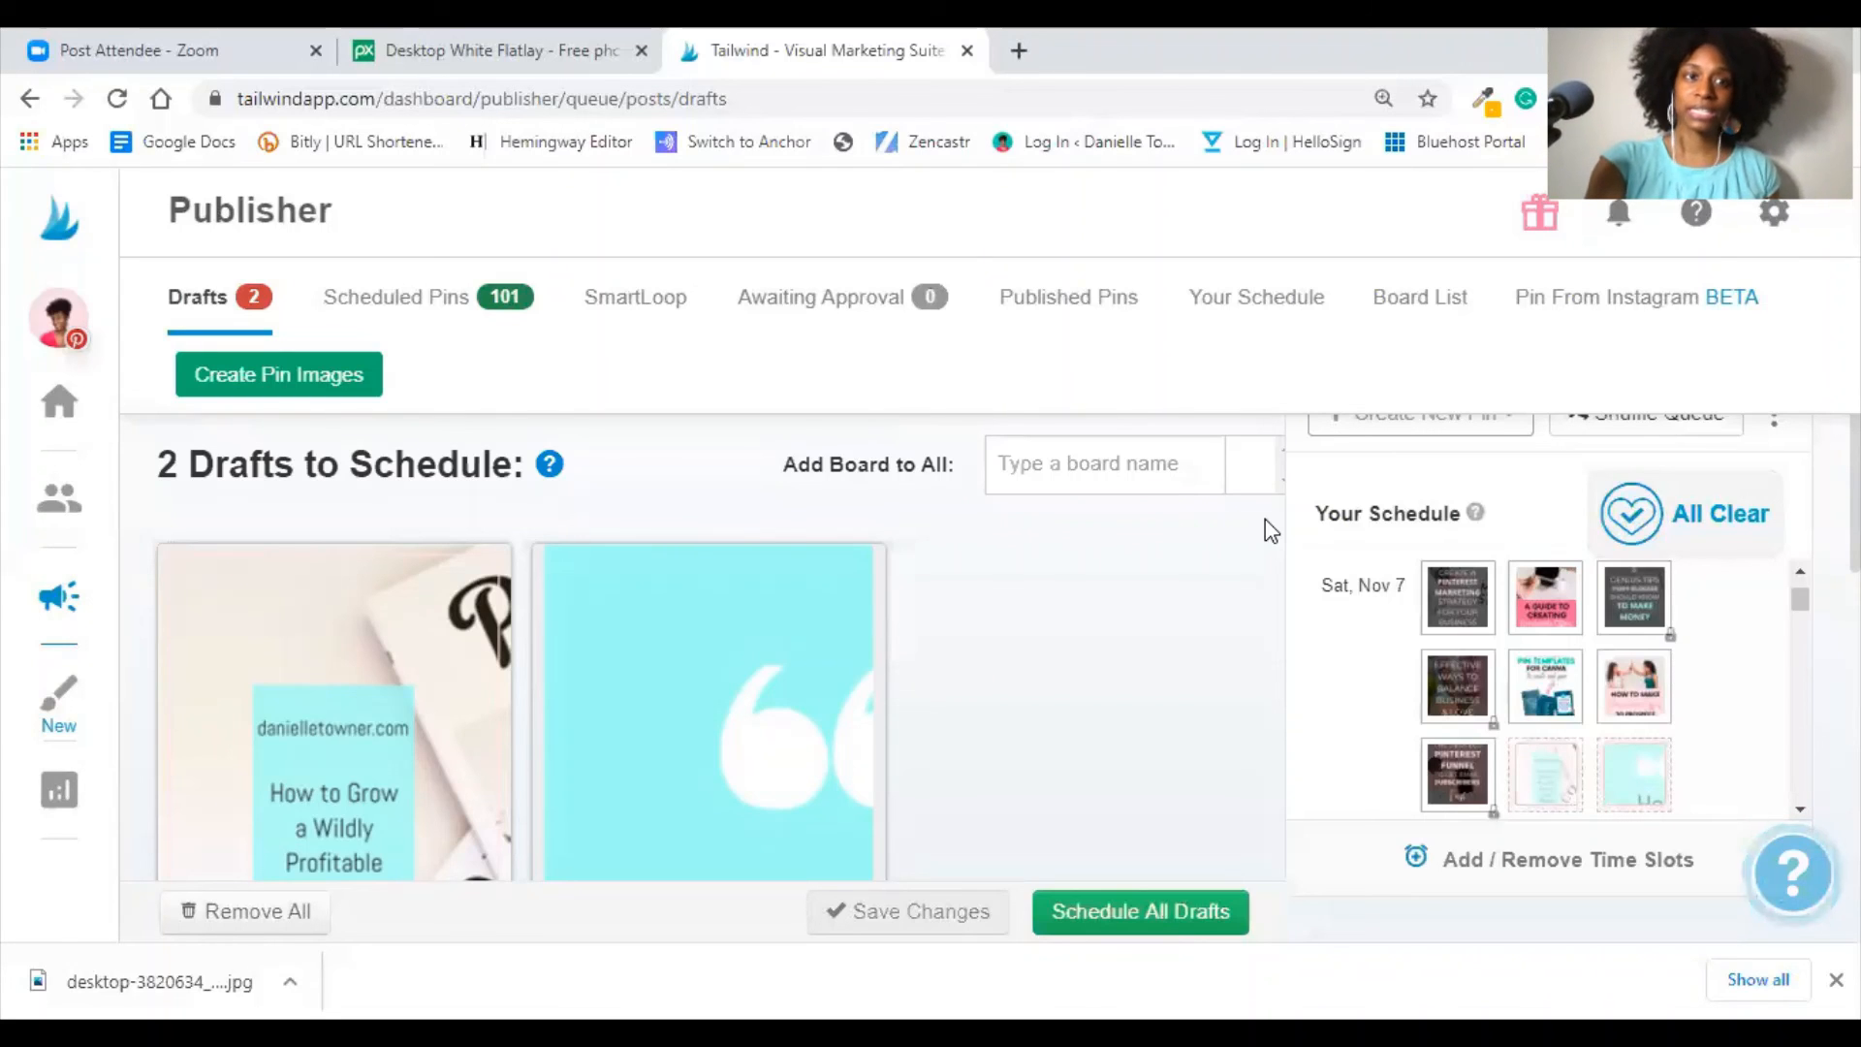
scroll(1430, 638, up, 3)
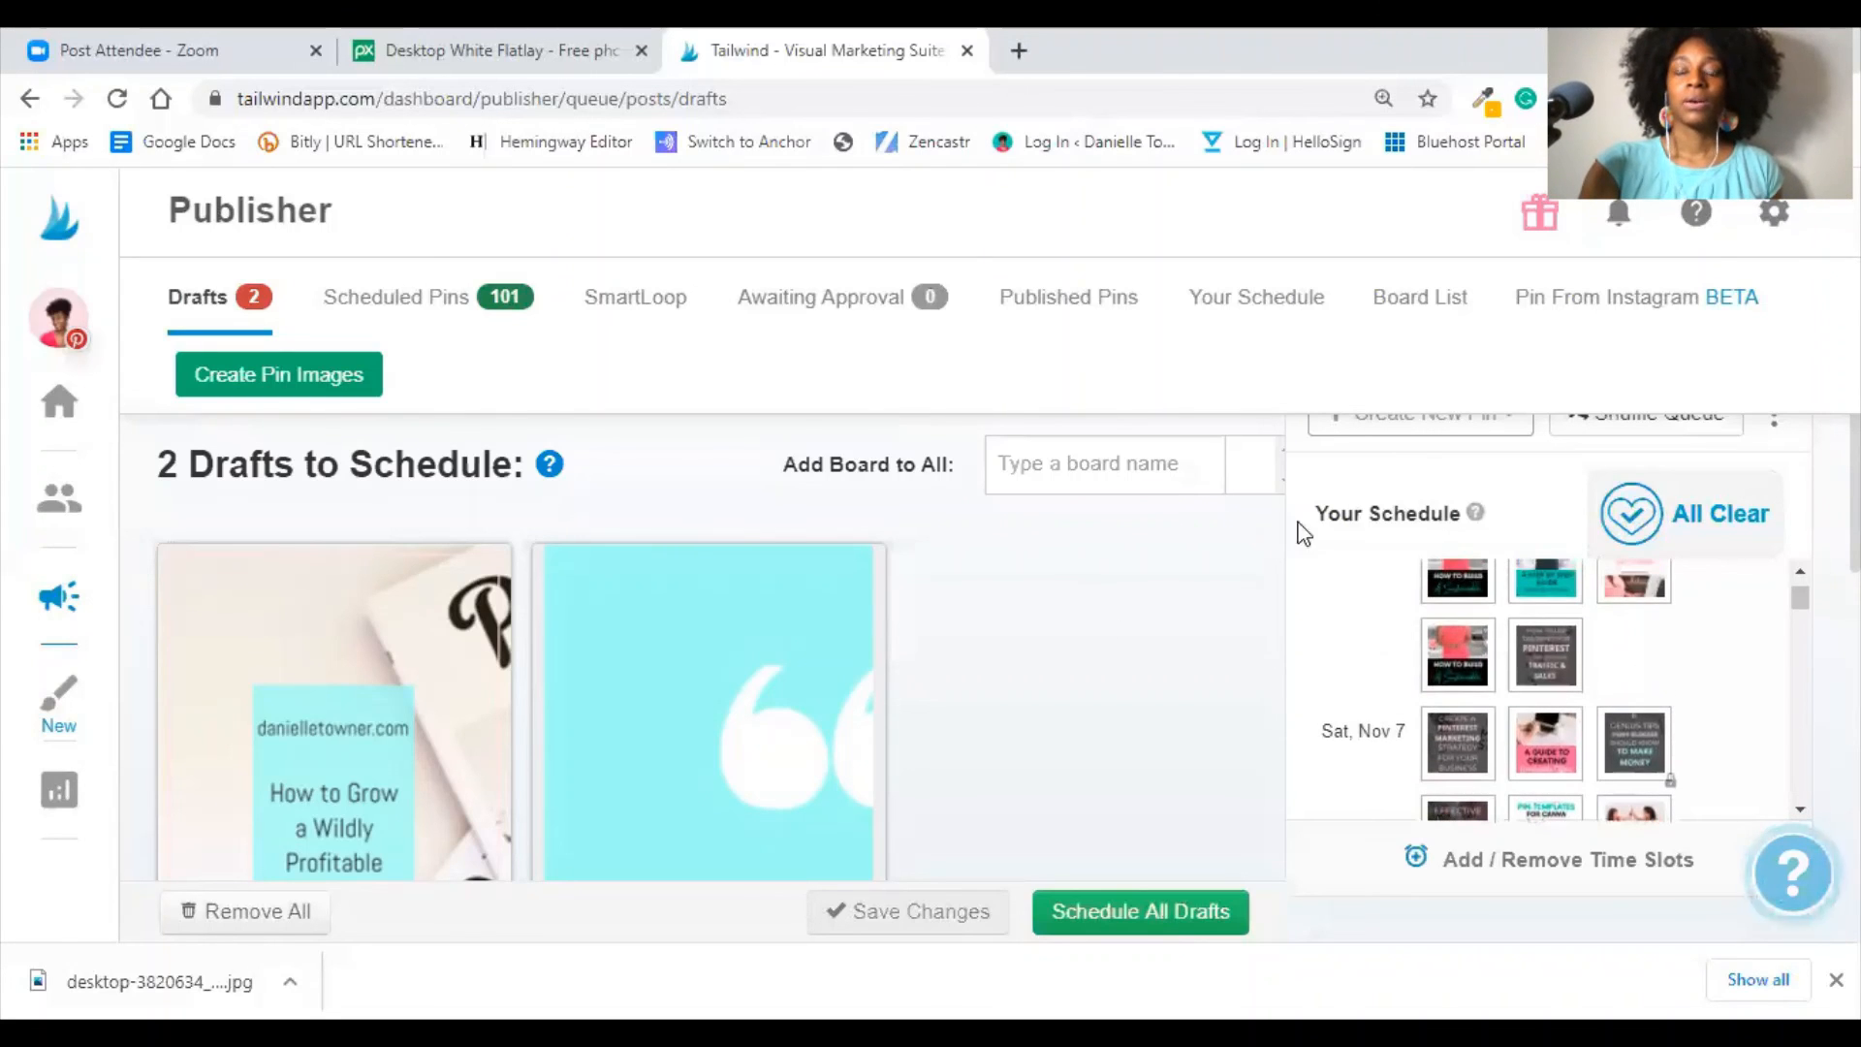